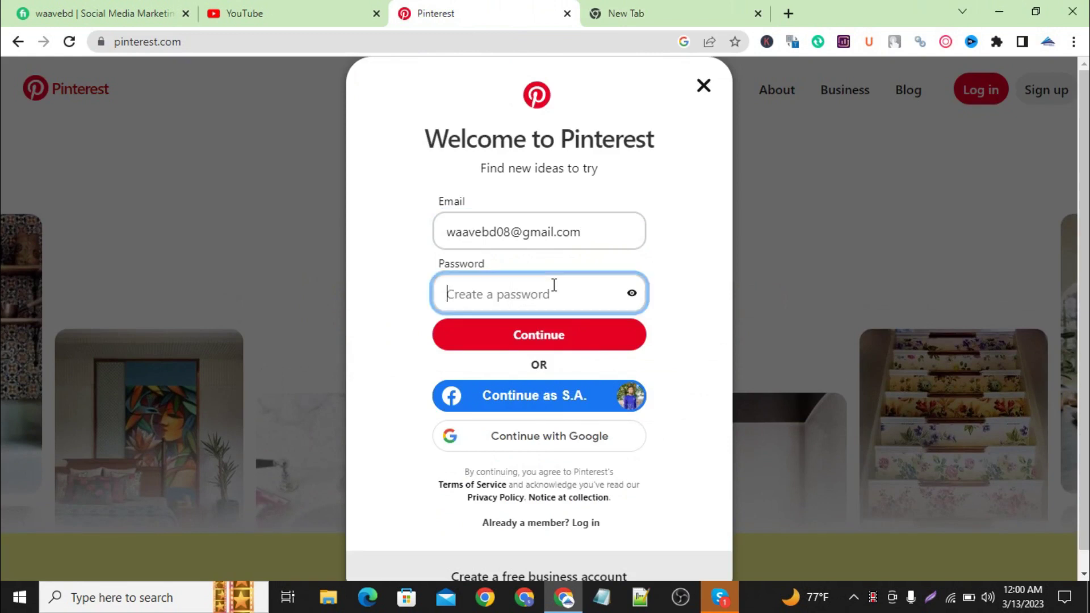
# Enter the account password and try logging in twice, dismissing both too-many-attempts warnings
pyautogui.write('•••••')
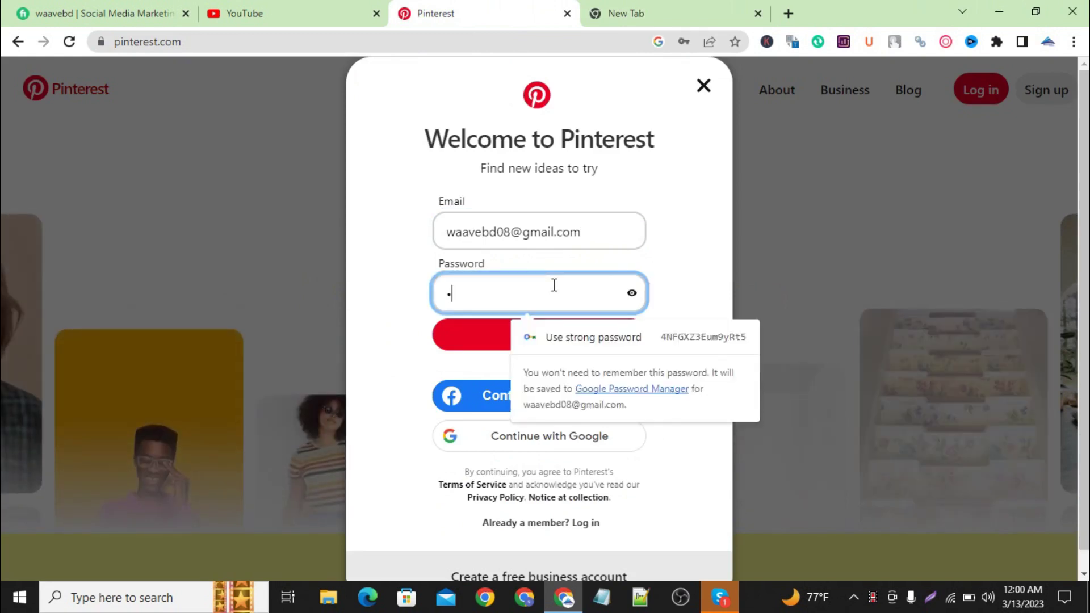
pyautogui.write('••')
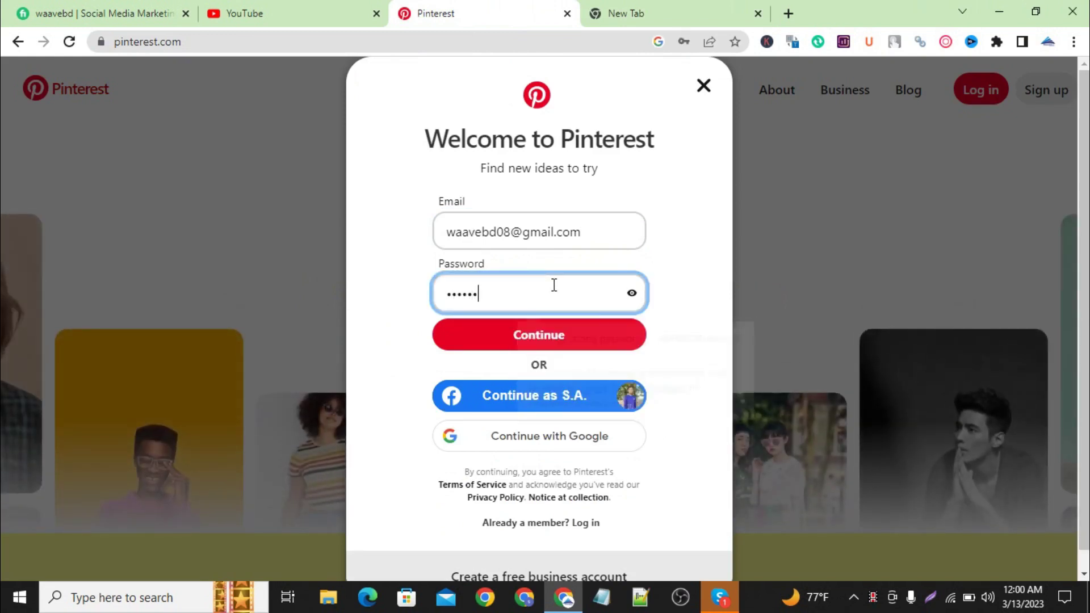
pyautogui.write('•••••')
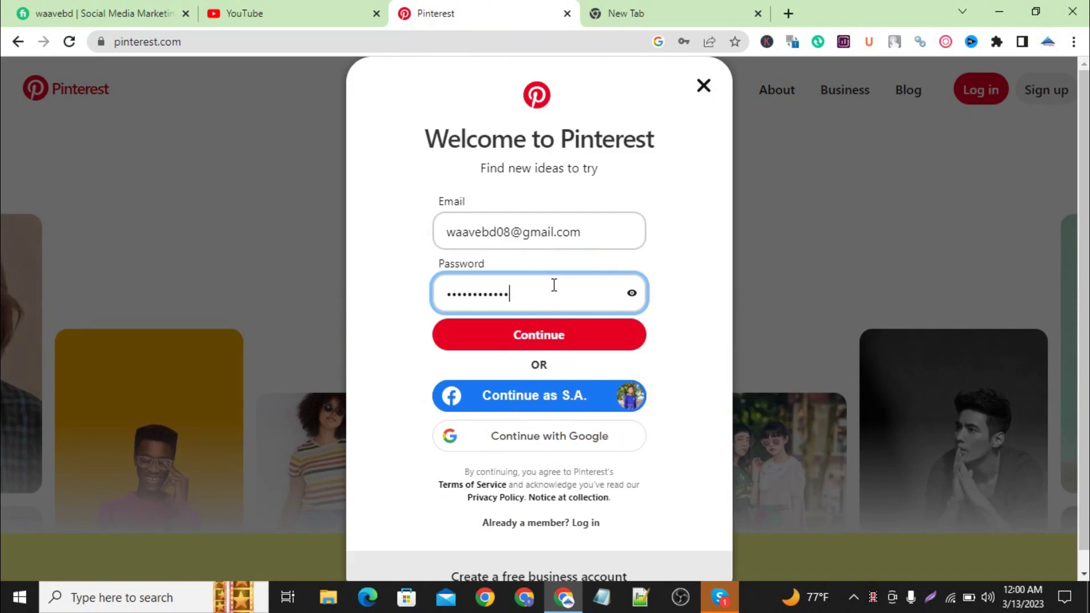
pyautogui.write('••••')
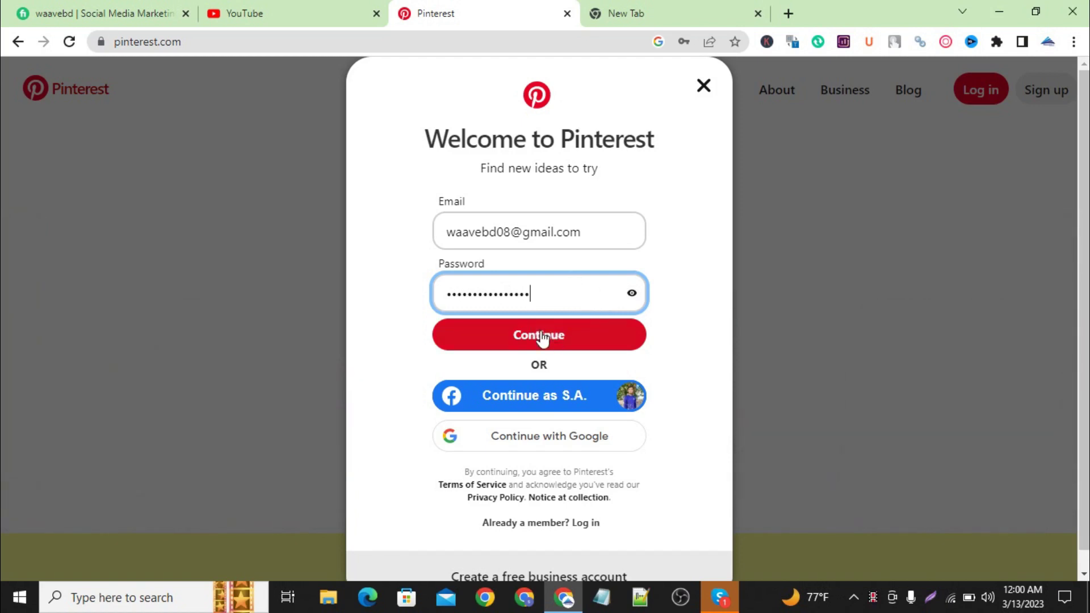
pyautogui.click(570, 341)
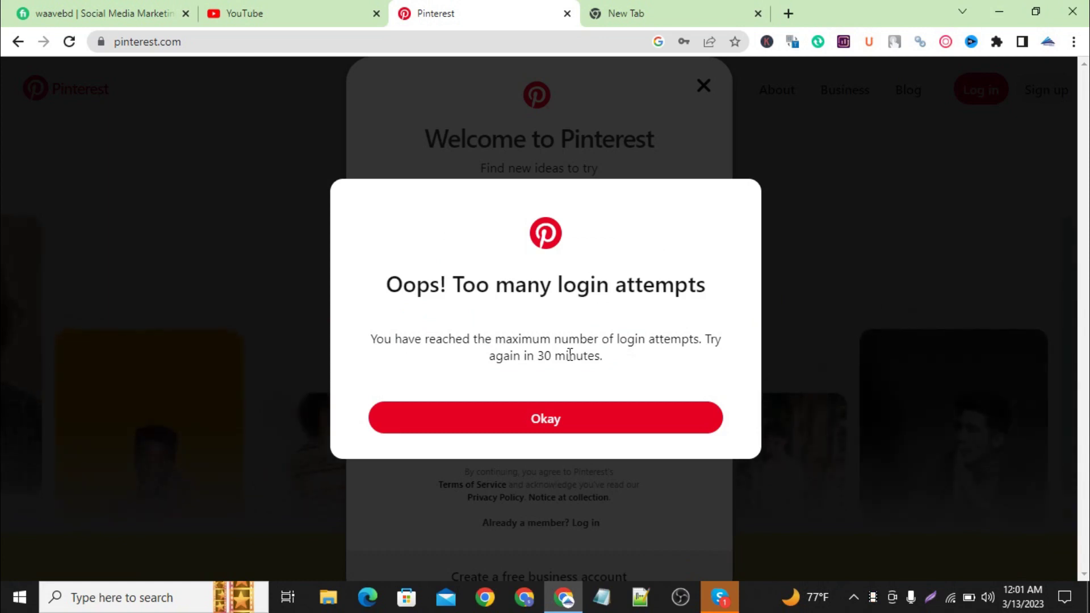
pyautogui.click(555, 427)
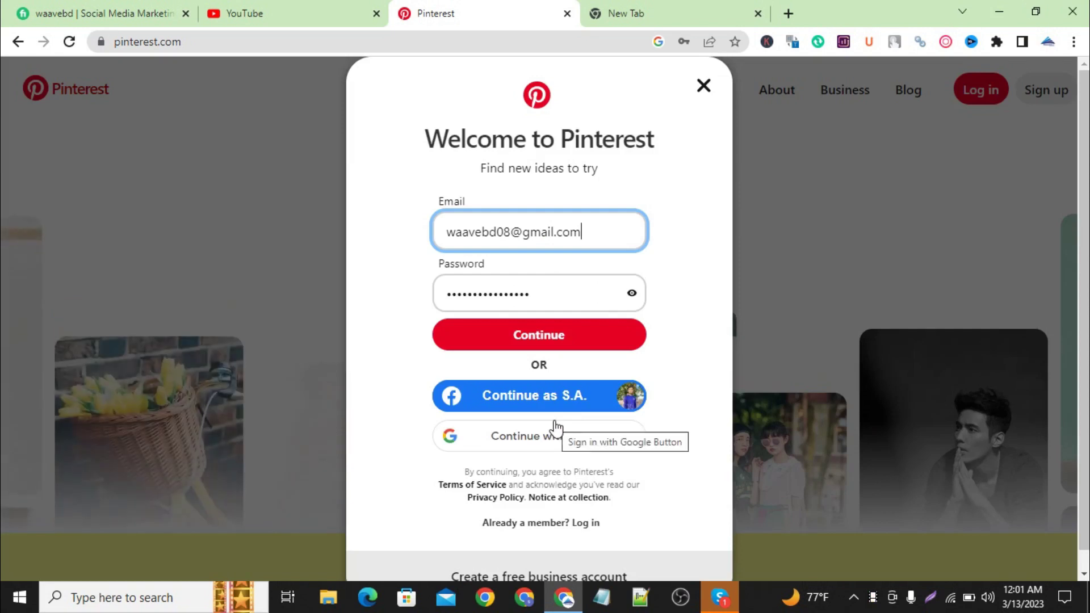
pyautogui.click(571, 320)
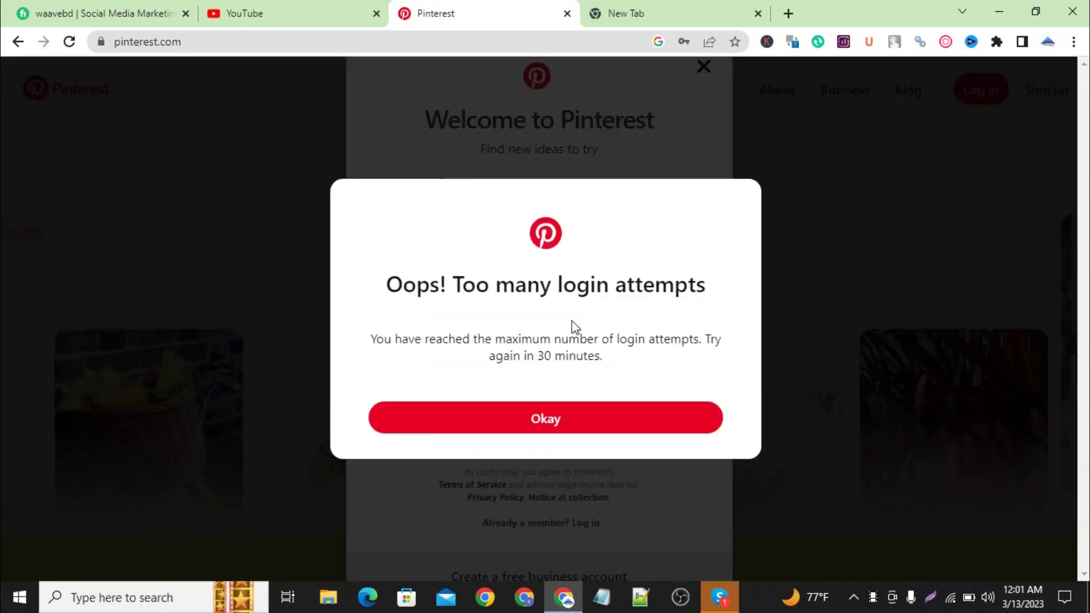
pyautogui.click(532, 419)
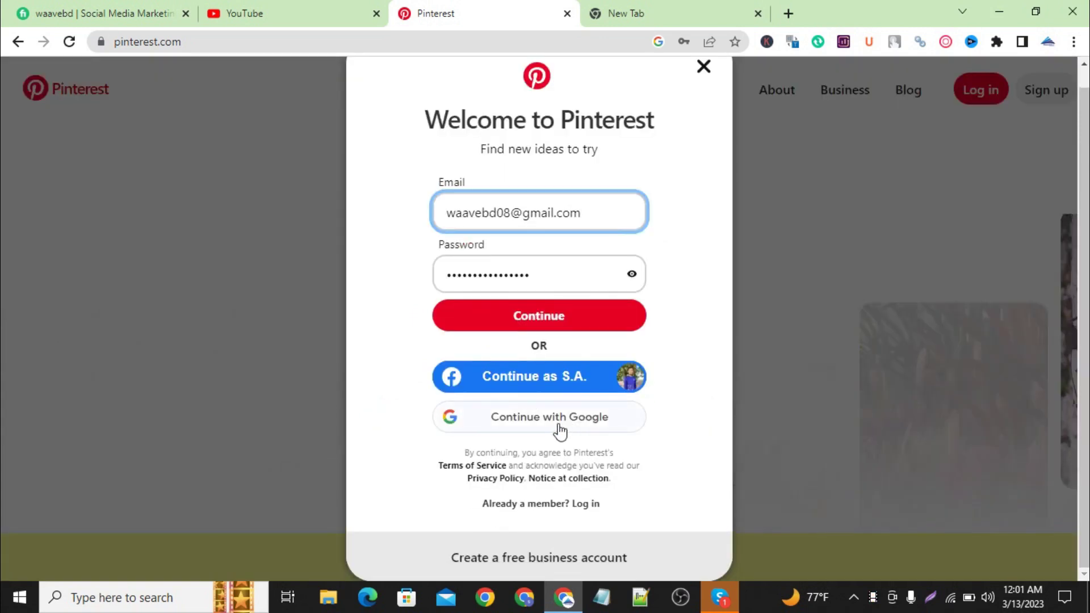
# Log in with 'Continue with Google', choosing the Google account and confirming
pyautogui.click(624, 424)
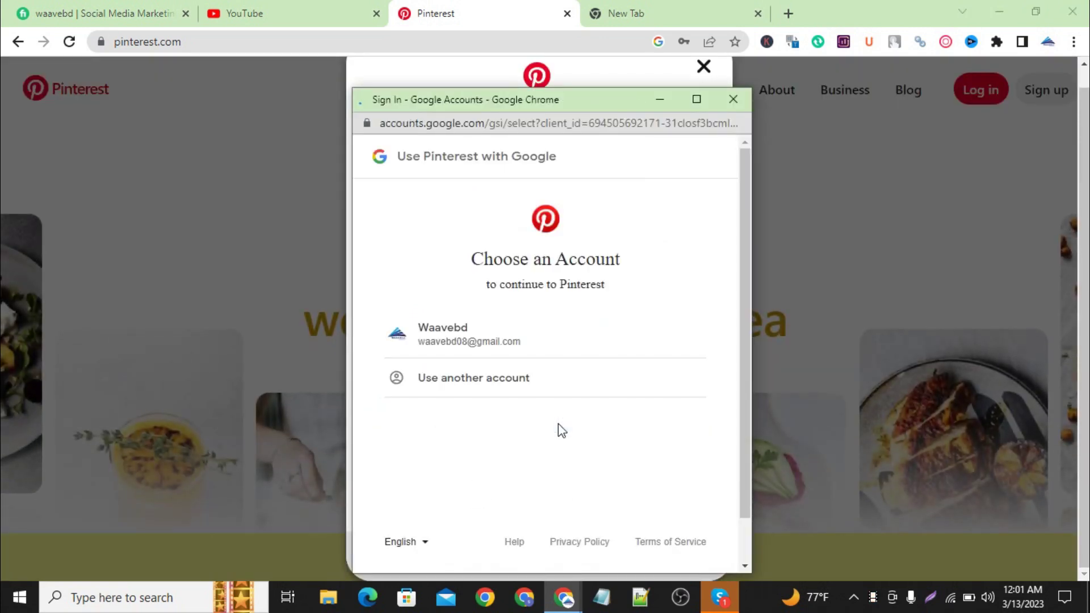
pyautogui.click(477, 335)
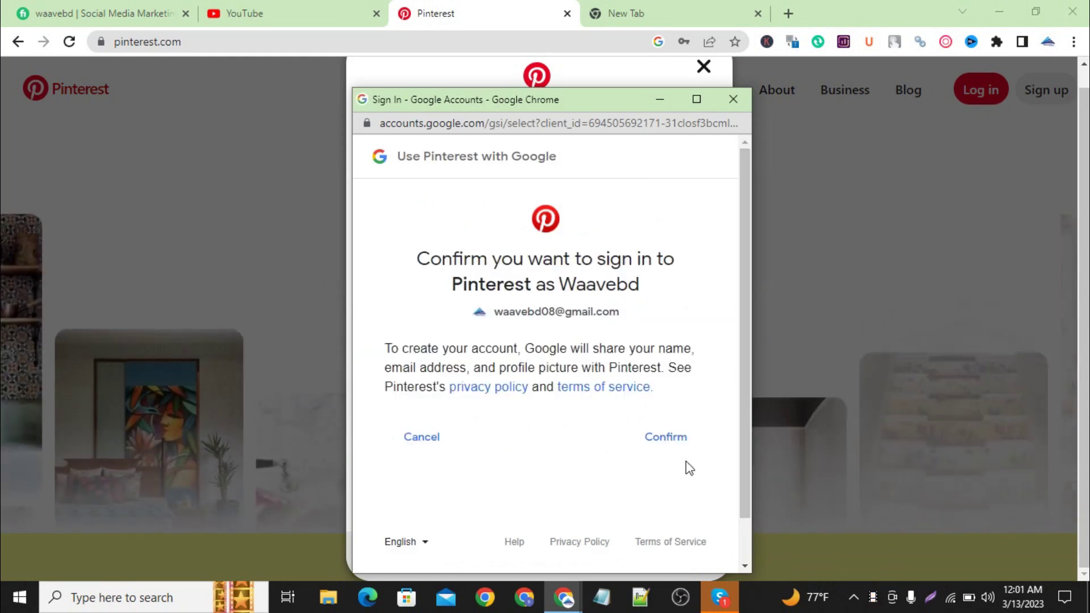
pyautogui.click(655, 439)
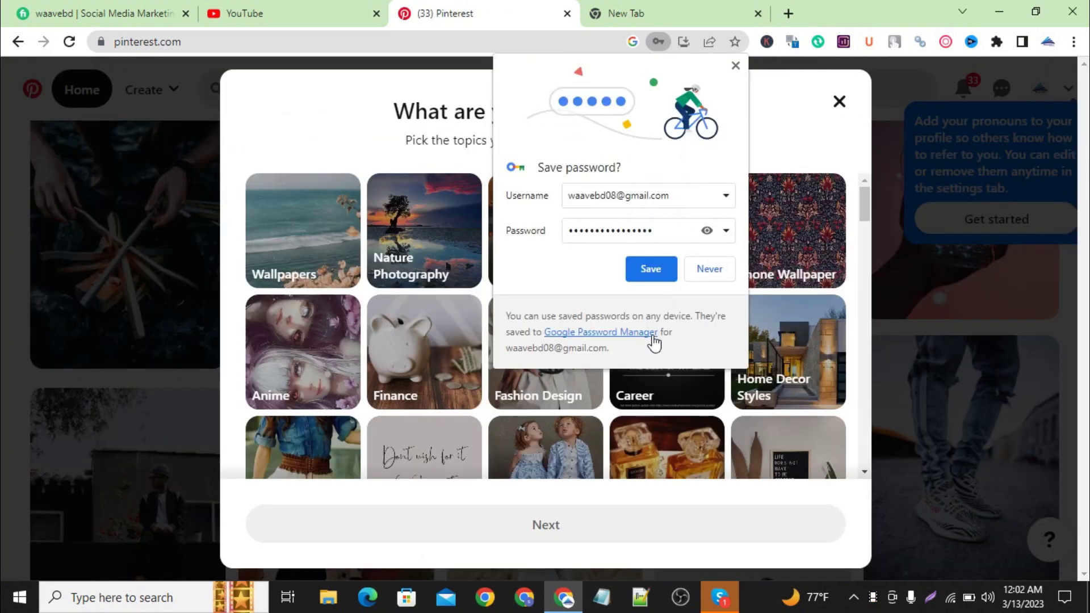
# Save the password in the browser; pick Nature Photography, Photography, Marvel, Film, Luxury Cars, Sports Cars
pyautogui.click(652, 269)
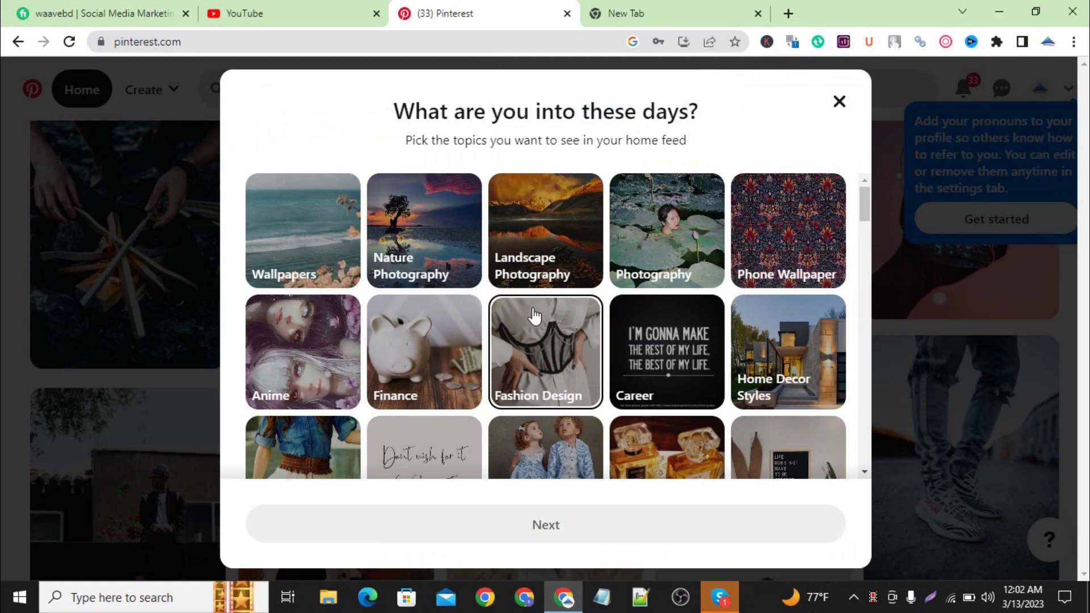
pyautogui.click(457, 270)
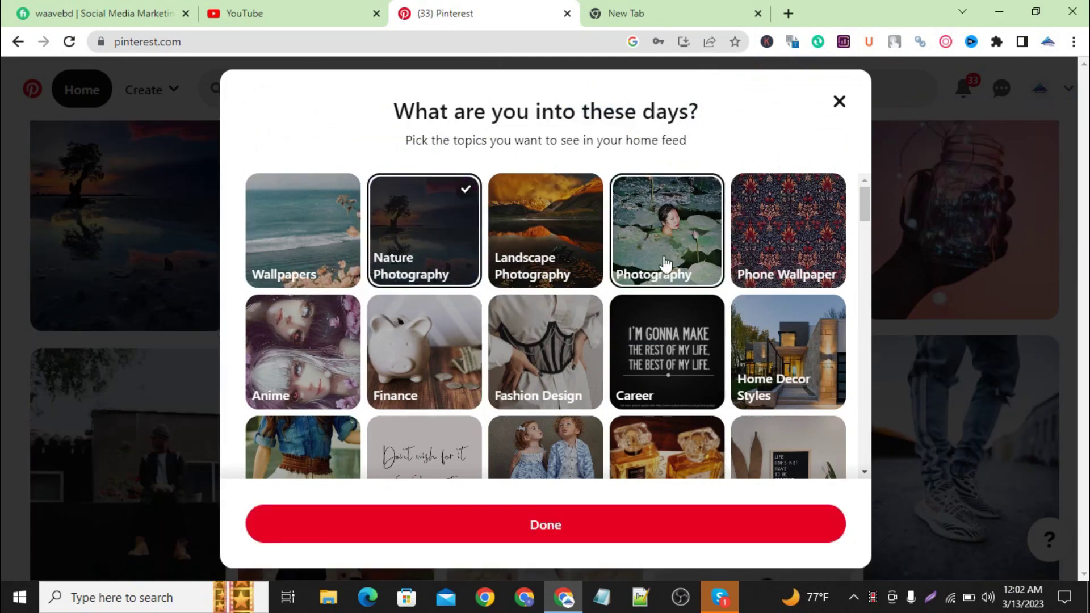
pyautogui.click(662, 266)
pyautogui.scroll(-6, 597, 374)
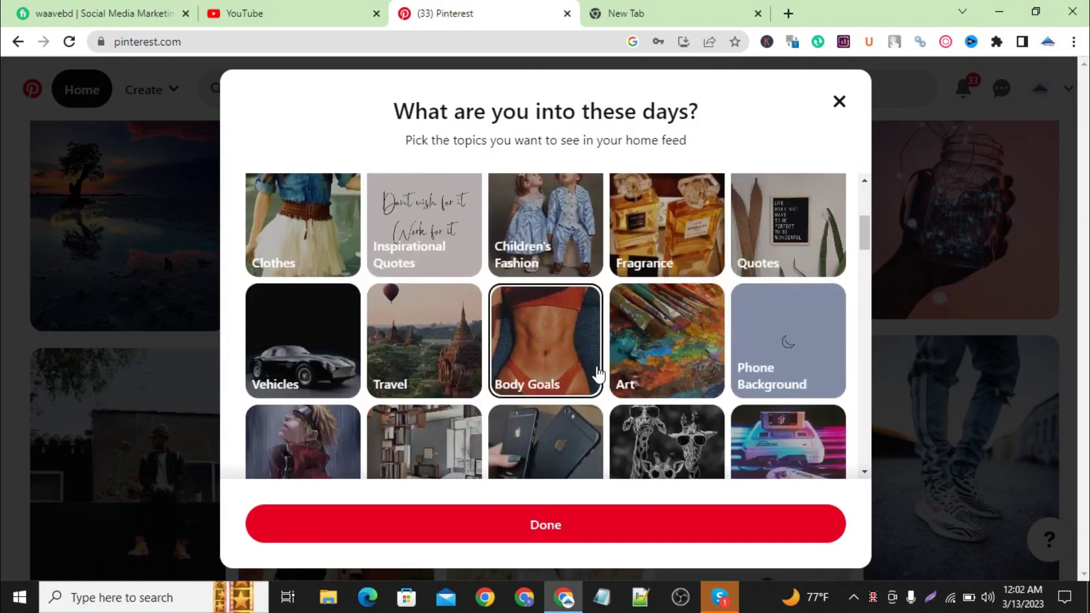
pyautogui.scroll(-2, 436, 375)
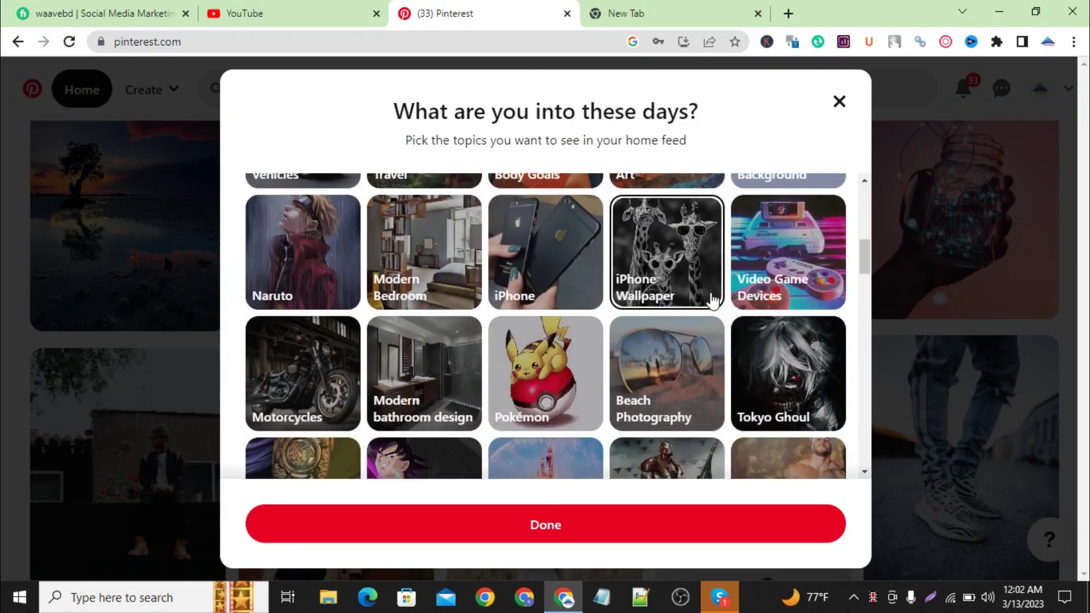
pyautogui.scroll(-3, 570, 381)
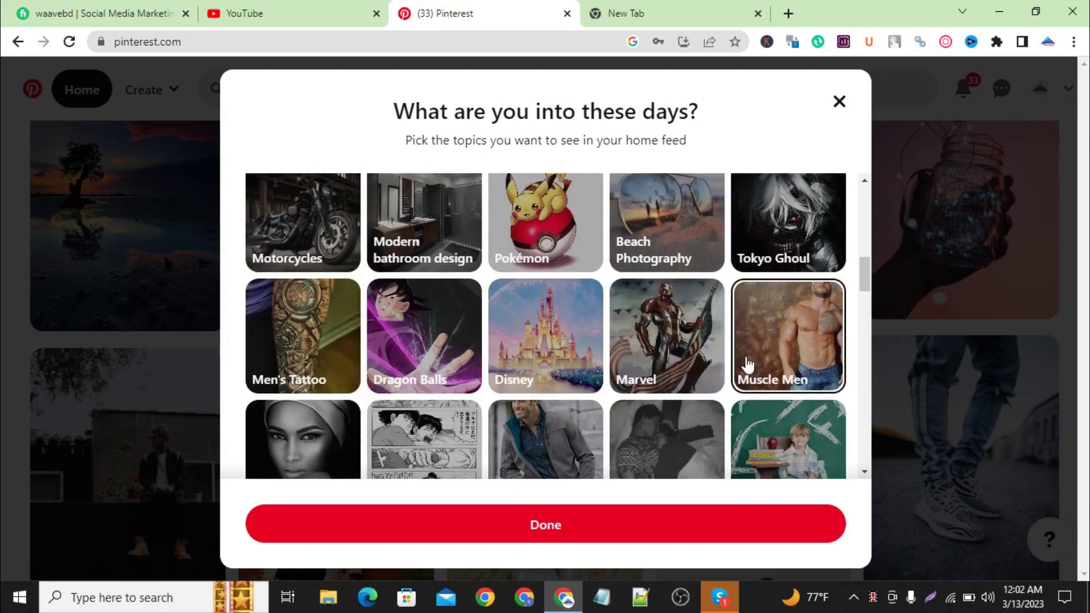
pyautogui.click(667, 372)
pyautogui.scroll(-3, 557, 365)
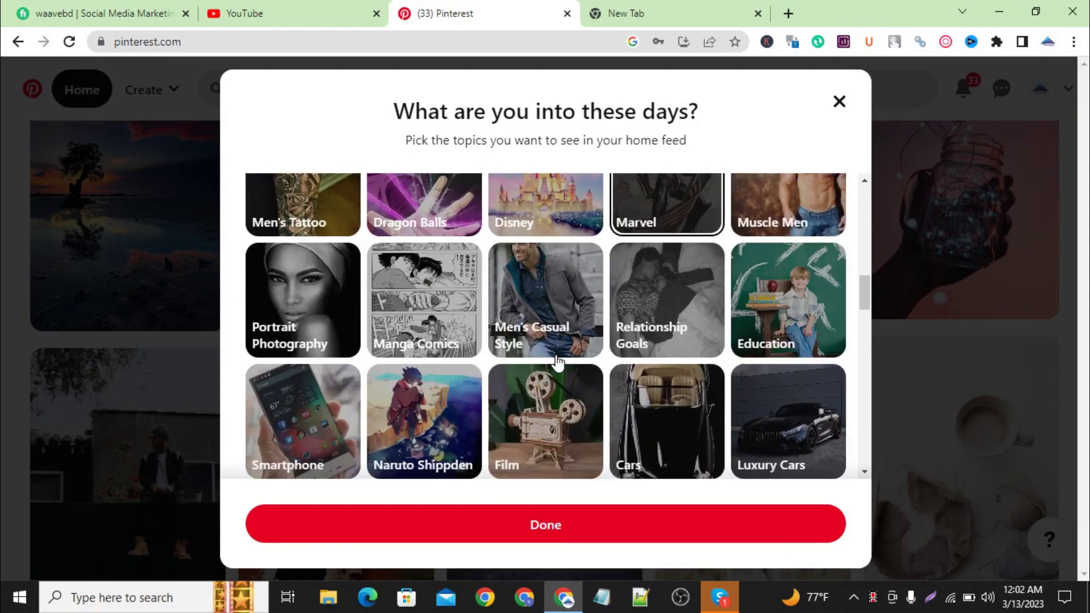
pyautogui.scroll(-3, 557, 363)
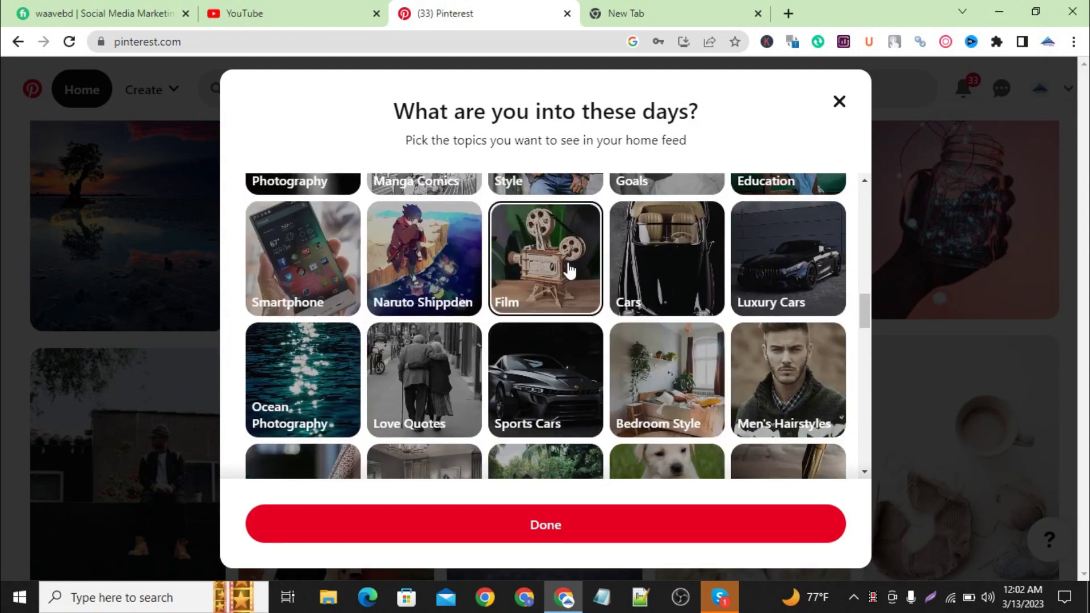
pyautogui.click(570, 272)
pyautogui.click(776, 278)
pyautogui.scroll(-2, 504, 340)
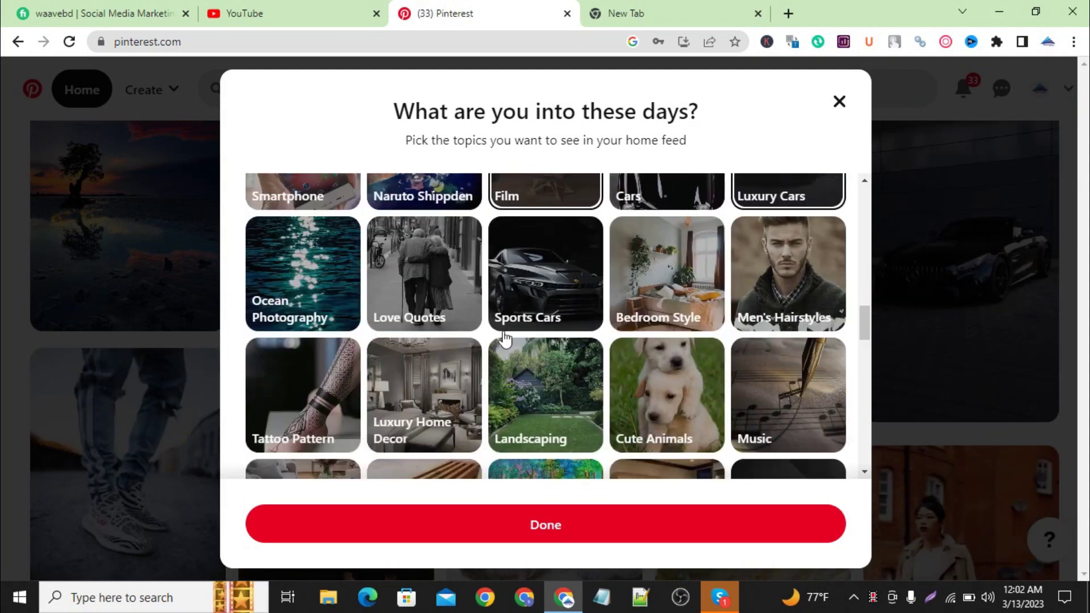
pyautogui.click(556, 315)
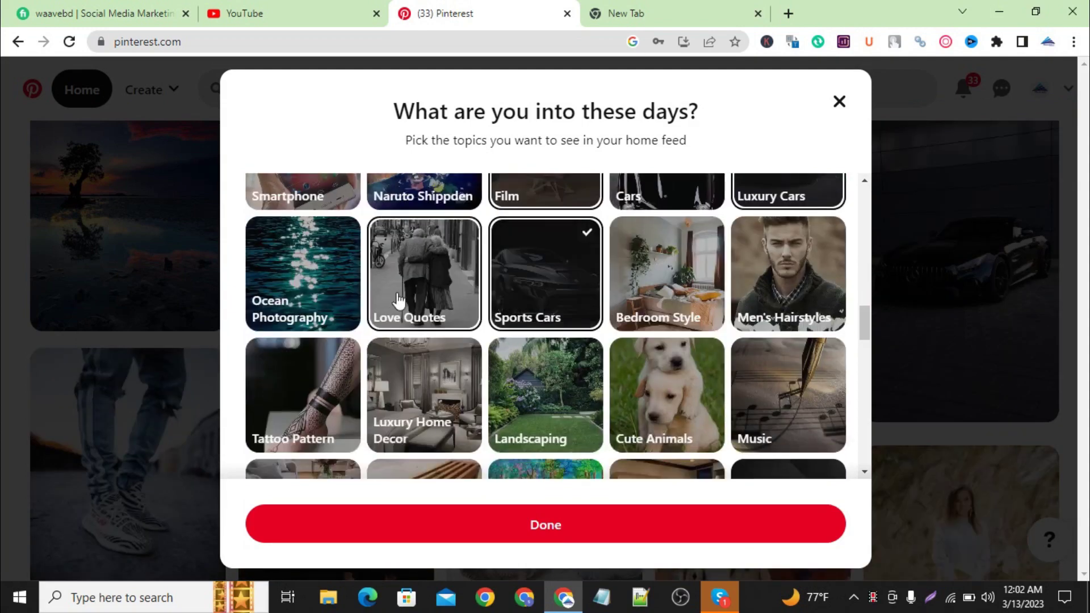
# Pick Cute Animals, Ink Art, Woodworking, Men's Shoes and Furniture as interests
pyautogui.scroll(-2, 404, 335)
pyautogui.scroll(2, 403, 335)
pyautogui.scroll(-2, 404, 338)
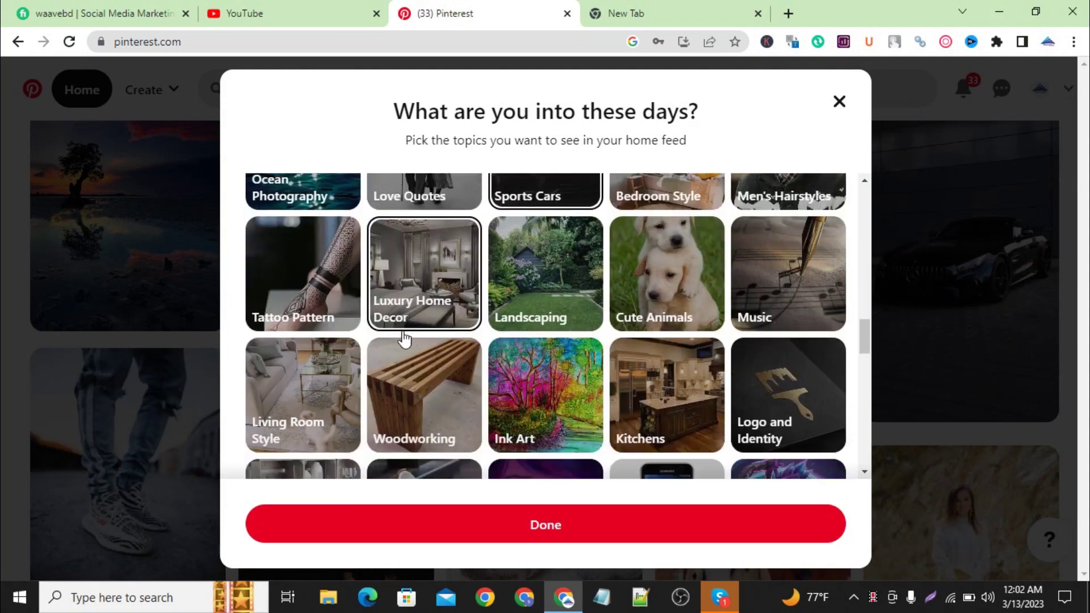
pyautogui.click(664, 278)
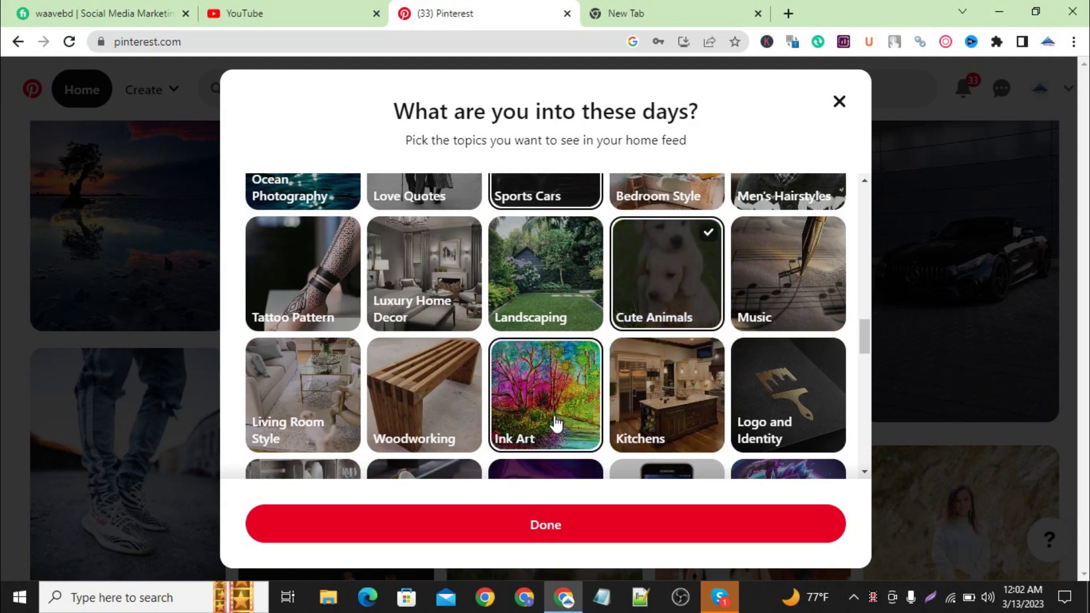
pyautogui.click(555, 423)
pyautogui.click(452, 397)
pyautogui.scroll(-2, 451, 397)
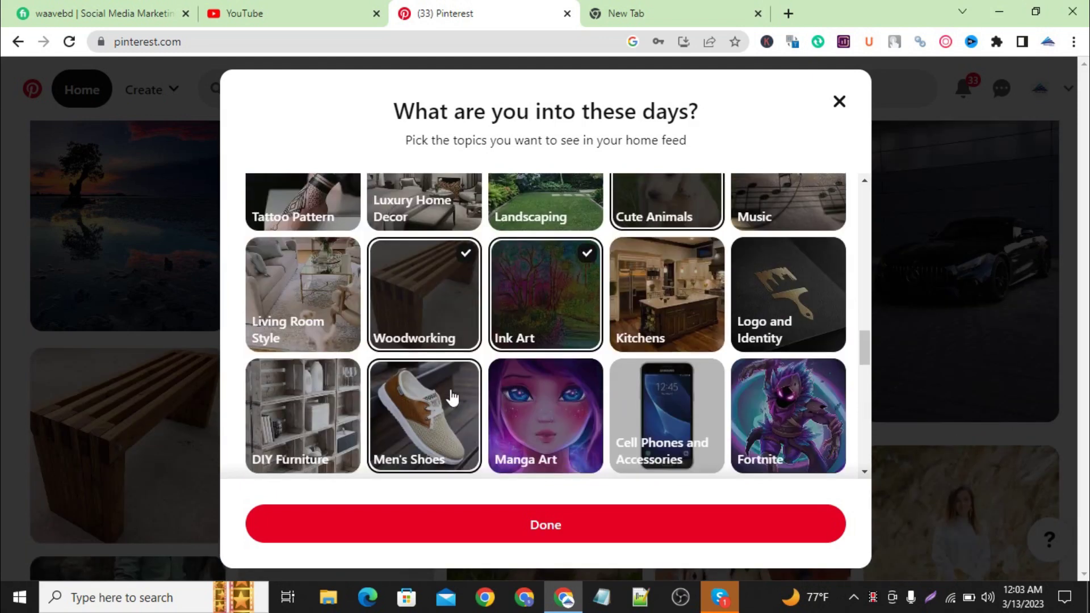
pyautogui.click(427, 385)
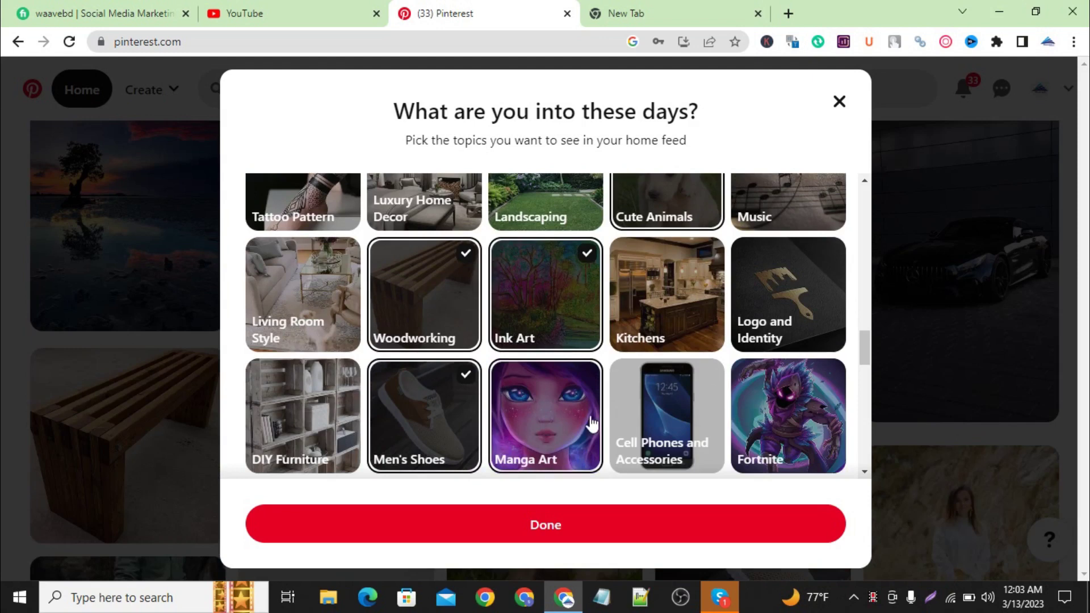
pyautogui.scroll(-4, 591, 418)
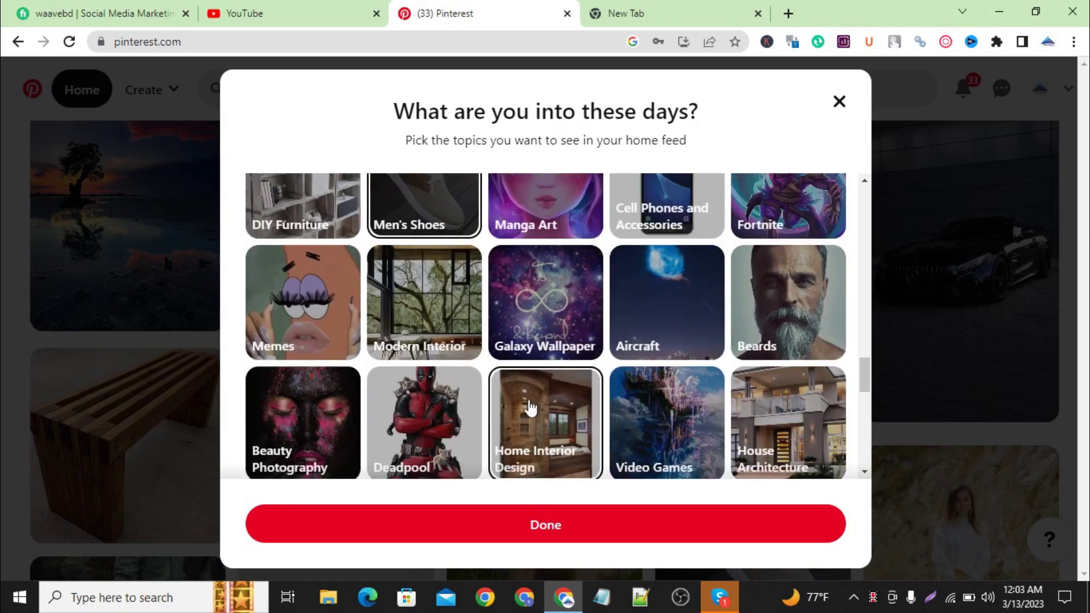
pyautogui.scroll(-3, 469, 382)
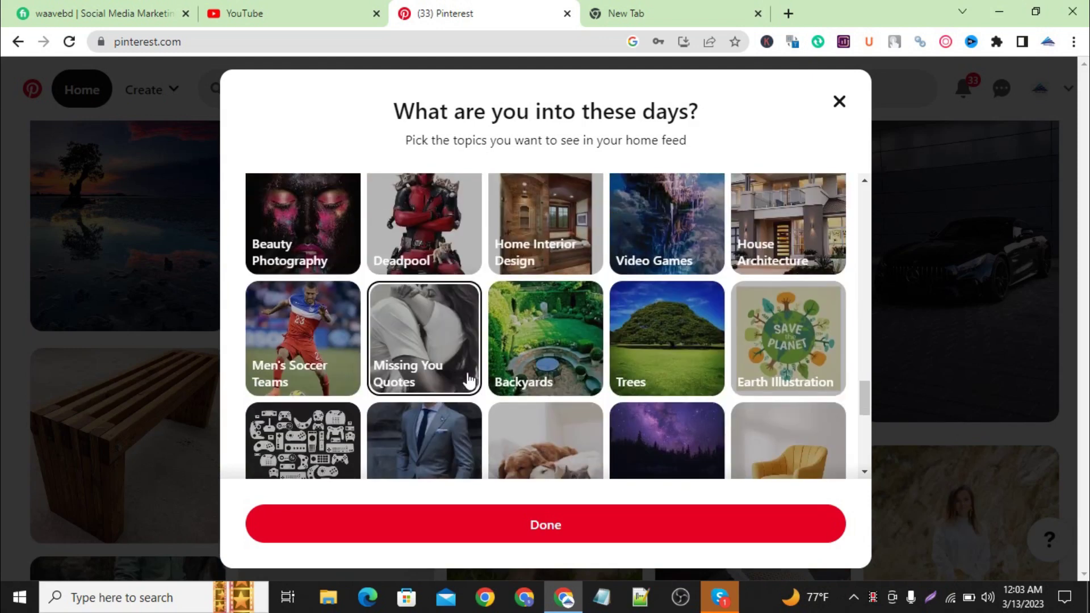
pyautogui.scroll(-2, 469, 383)
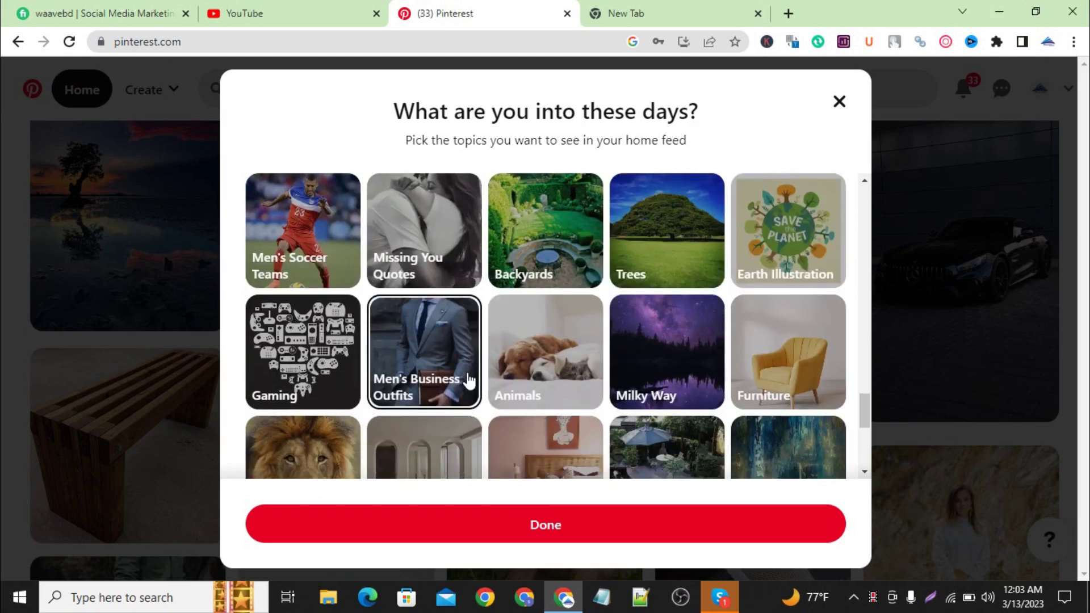
pyautogui.click(781, 354)
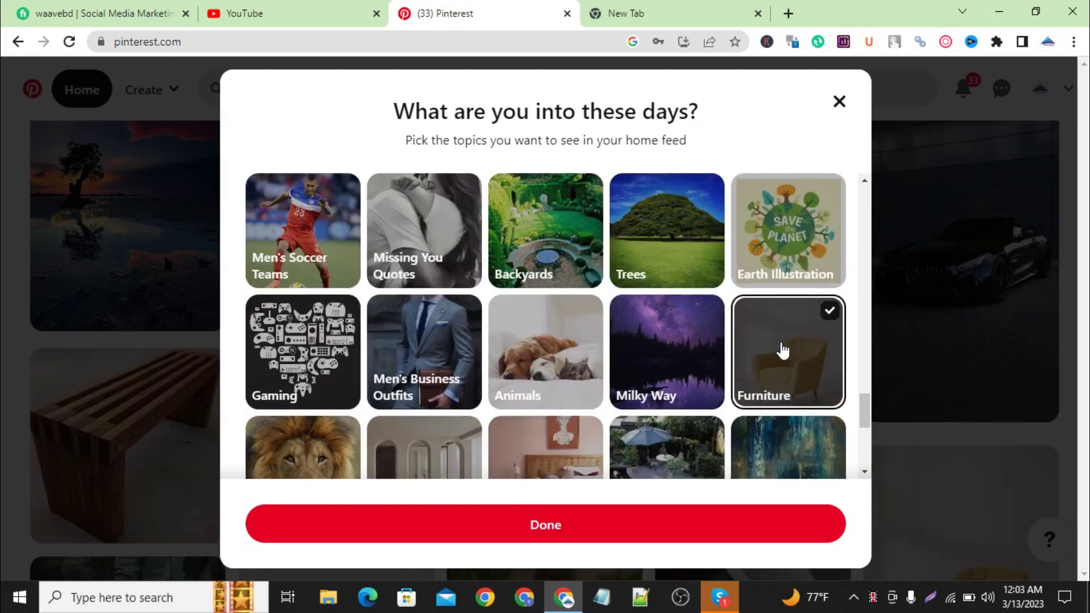
pyautogui.scroll(-1, 448, 355)
pyautogui.scroll(-3, 449, 355)
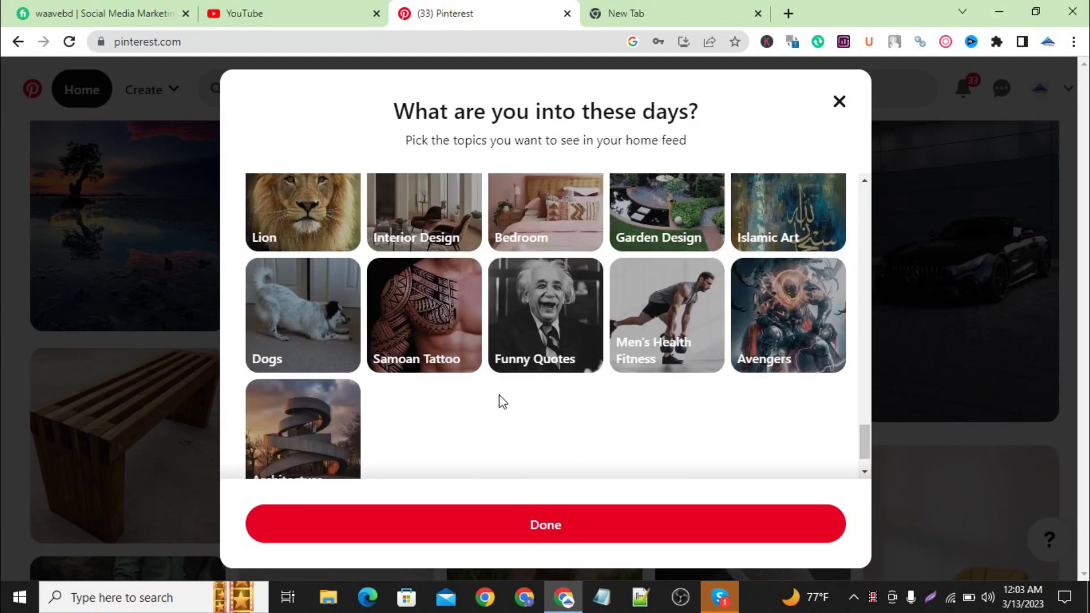
pyautogui.scroll(-1, 500, 400)
pyautogui.scroll(1, 502, 402)
pyautogui.scroll(-1, 501, 401)
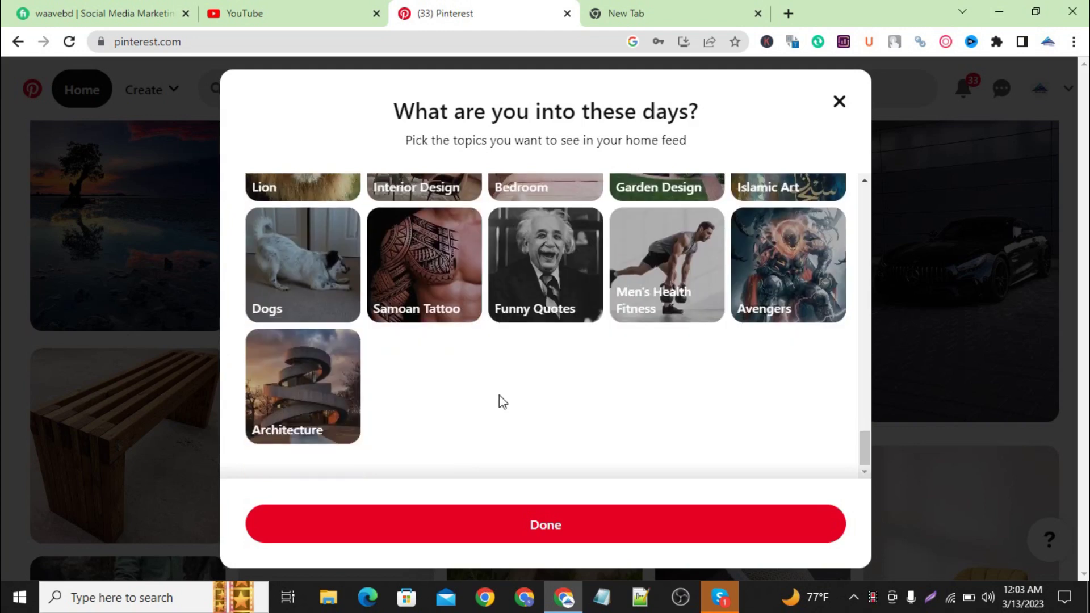
pyautogui.scroll(1, 278, 392)
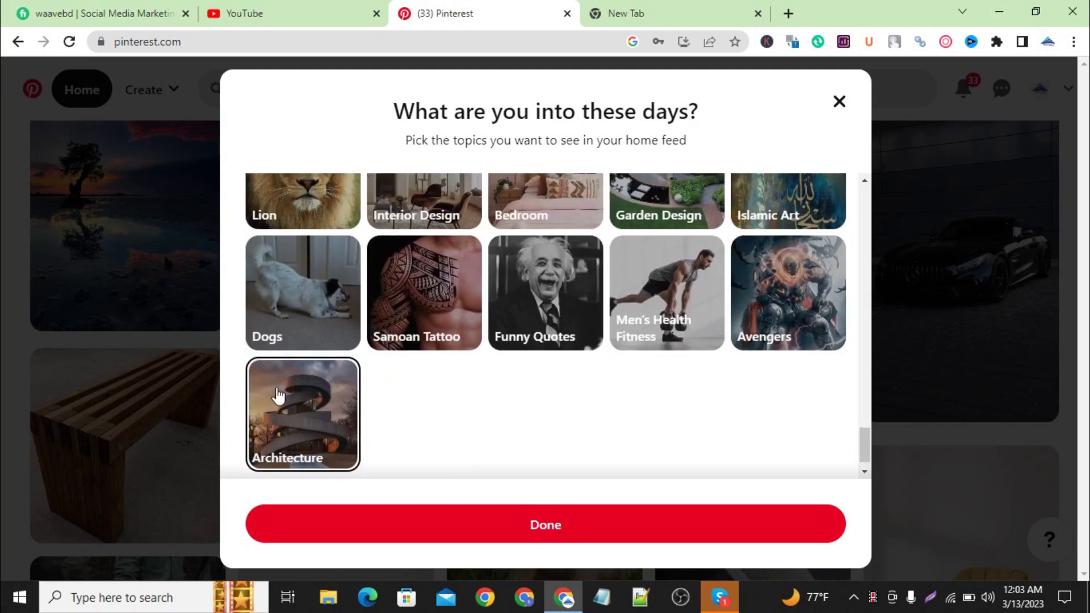
# Select Dogs, Lion, Interior Design, Bedroom and Garden Design as feed topics and finish
pyautogui.click(296, 321)
pyautogui.scroll(1, 295, 317)
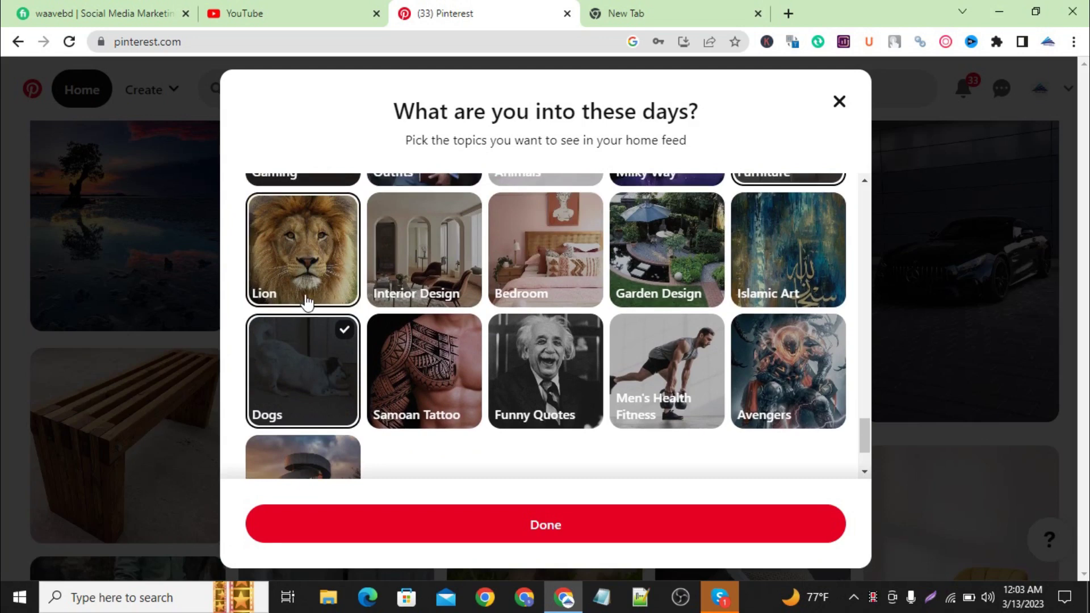
pyautogui.click(307, 303)
pyautogui.click(390, 283)
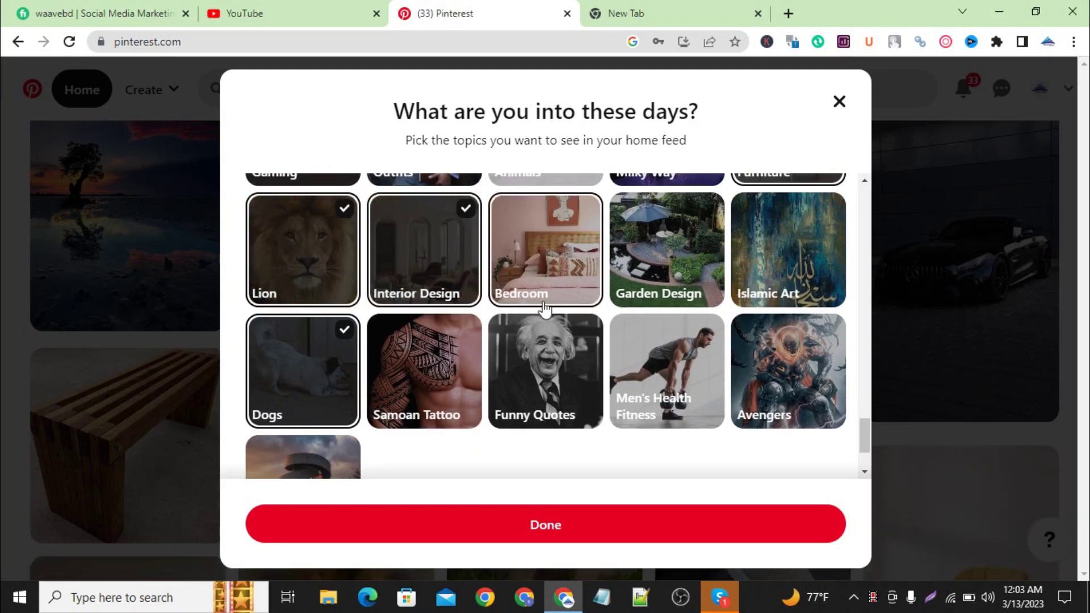
pyautogui.click(546, 296)
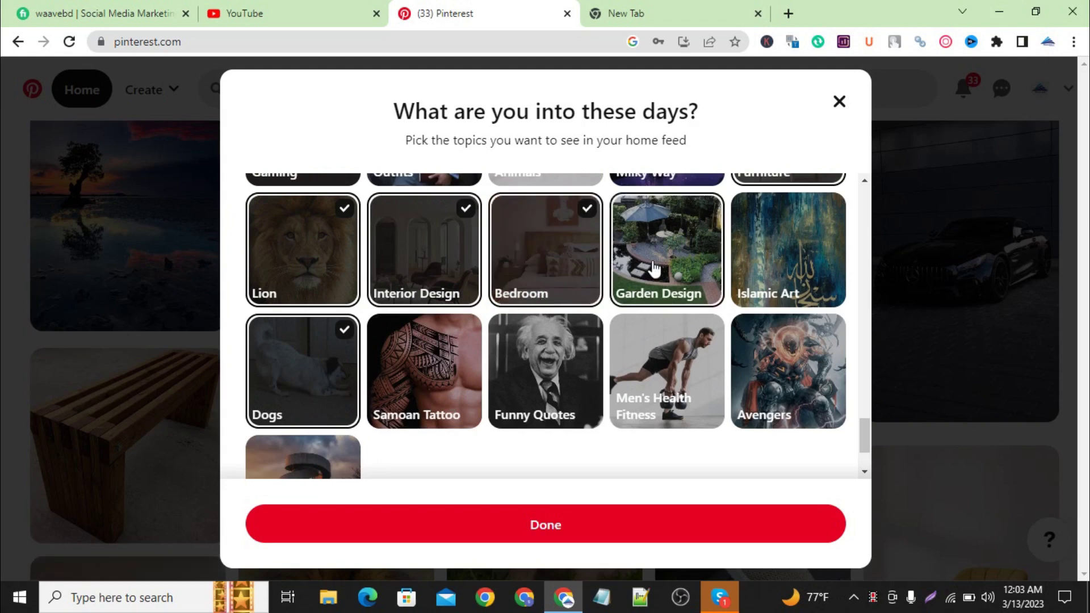
pyautogui.click(640, 267)
pyautogui.scroll(-2, 572, 392)
pyautogui.scroll(-1, 573, 392)
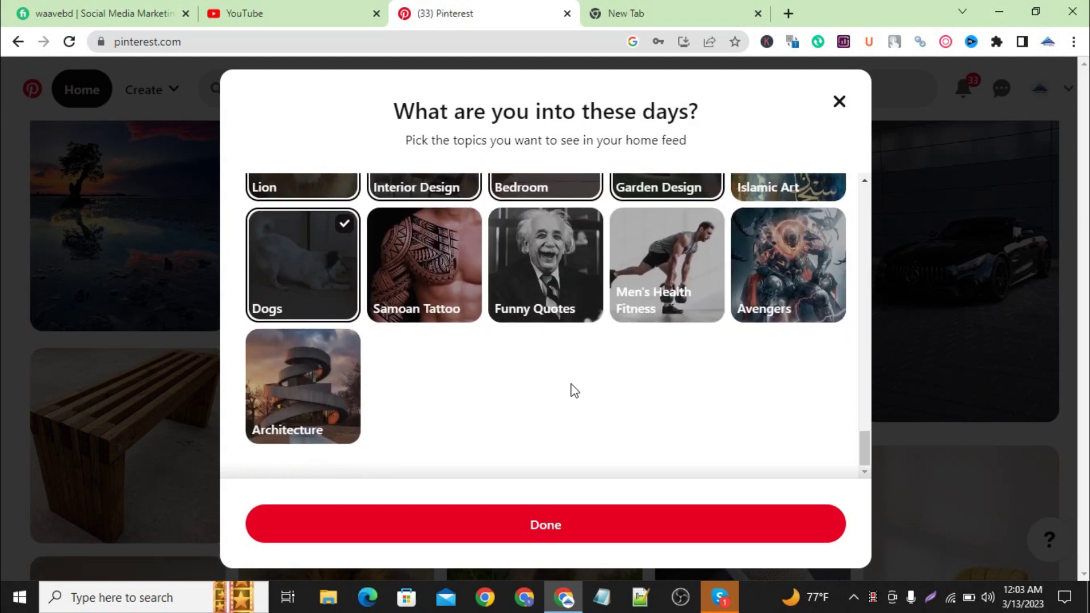
pyautogui.click(526, 528)
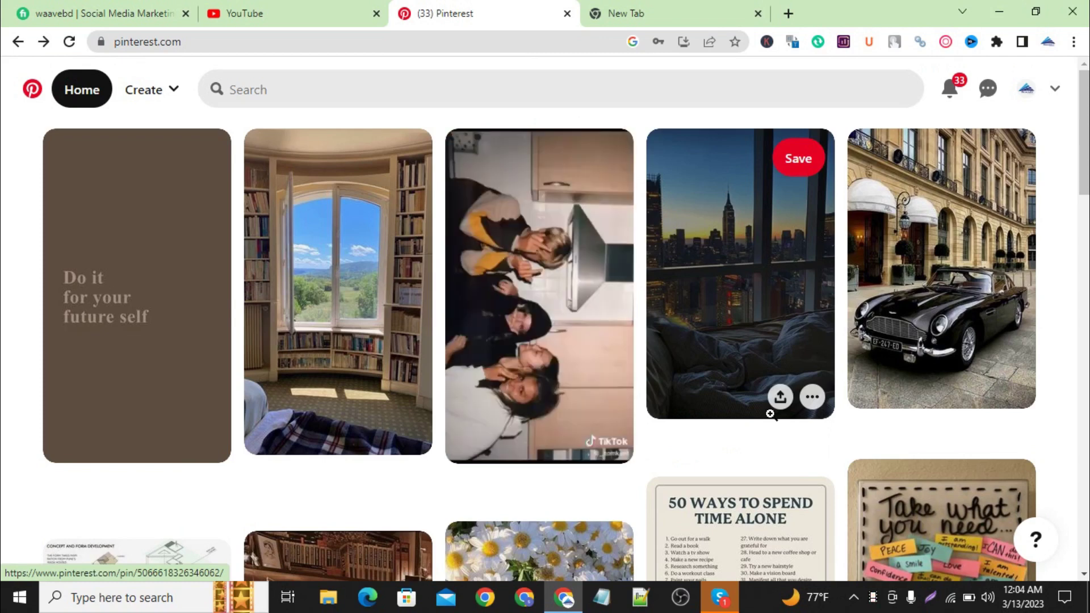
# Go to the profile page via the avatar, showing no saved pins and 0 following
pyautogui.click(1026, 90)
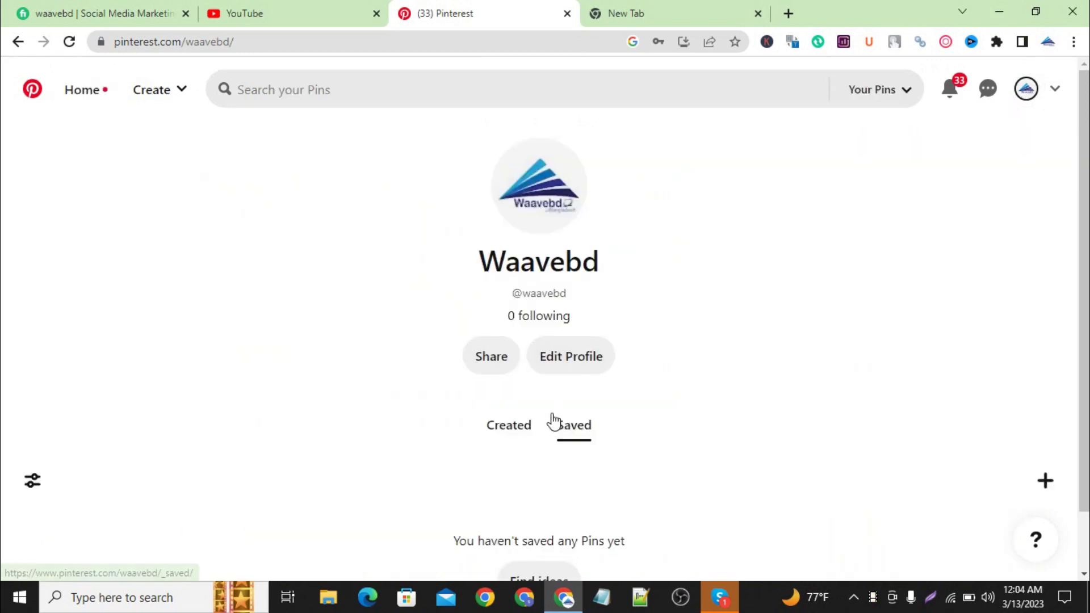
pyautogui.scroll(-1, 551, 422)
pyautogui.scroll(1, 550, 421)
pyautogui.scroll(-1, 554, 422)
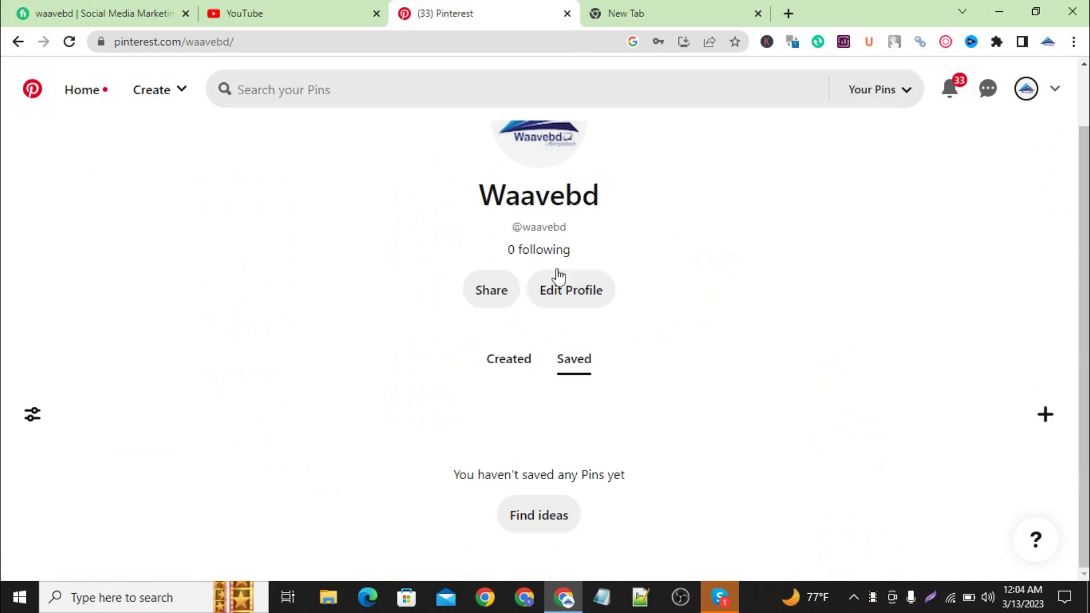
# Open Edit Profile and move between the First name and Last name fields
pyautogui.click(563, 291)
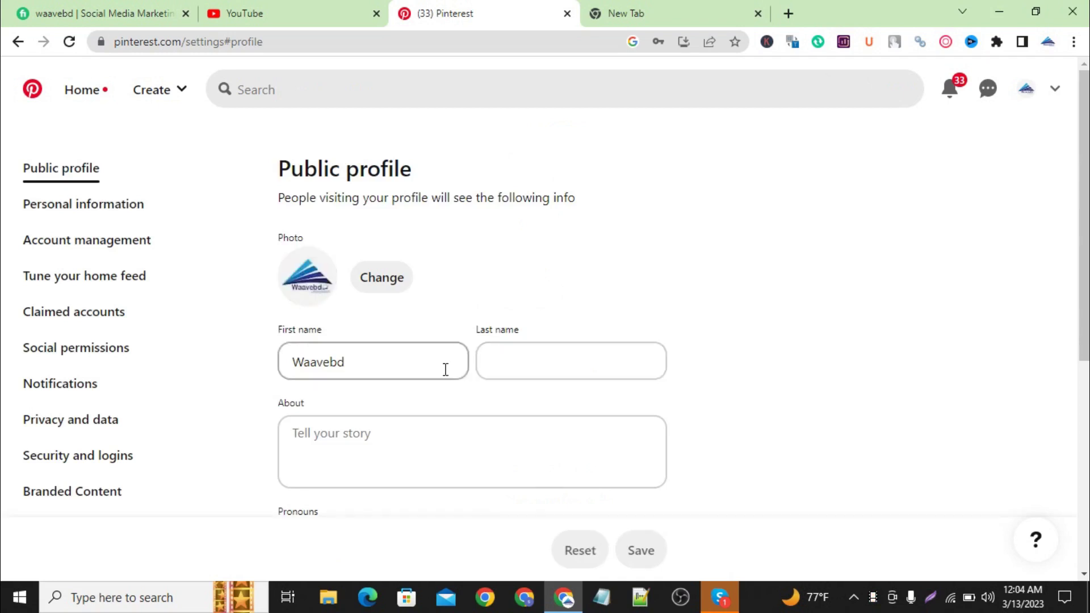
pyautogui.scroll(-1, 445, 368)
pyautogui.click(400, 312)
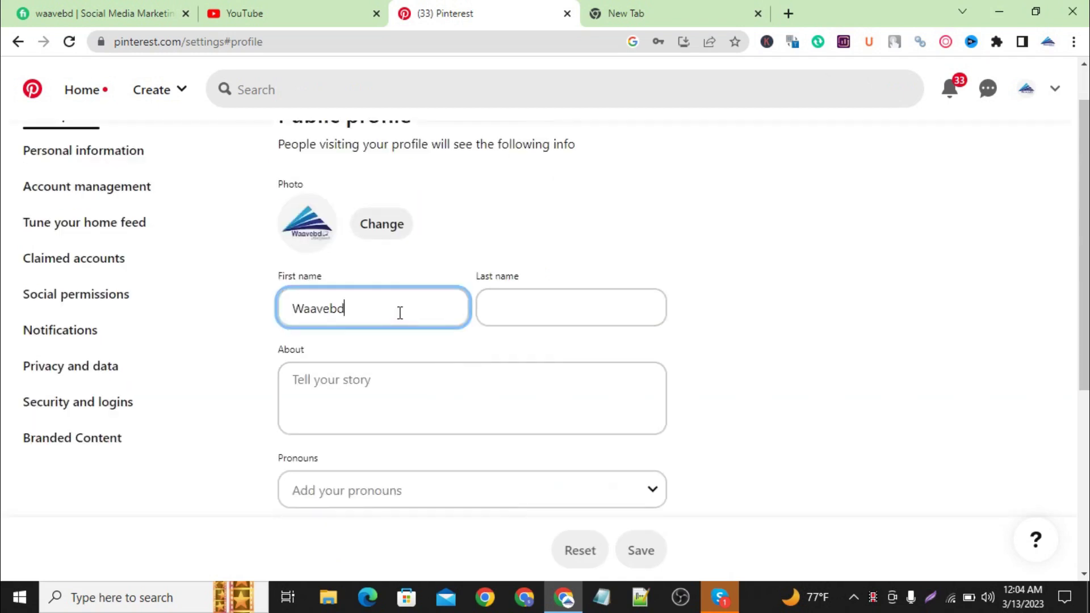
pyautogui.click(532, 301)
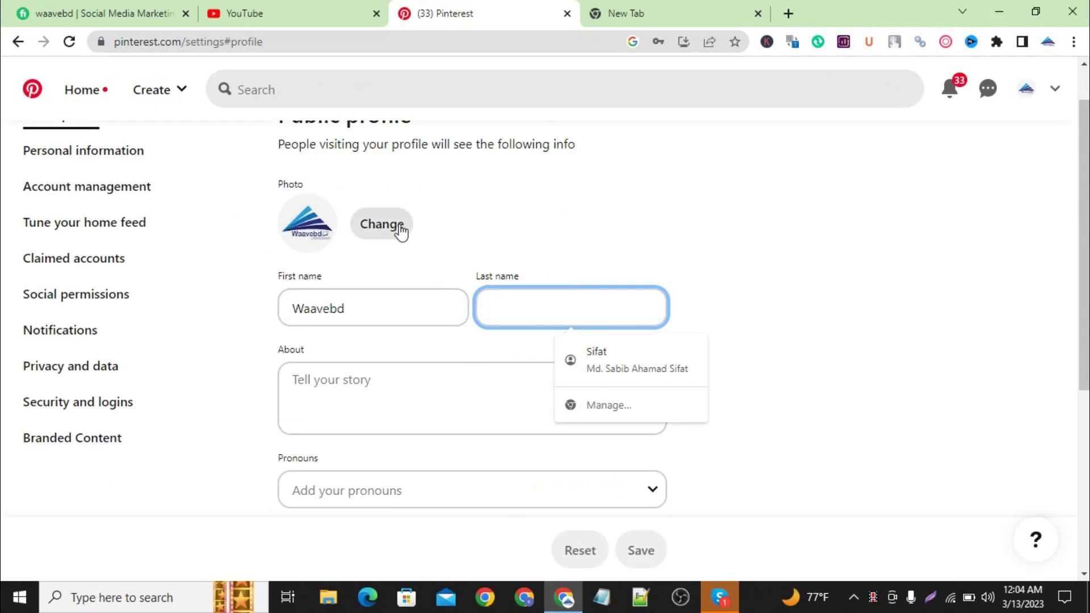
pyautogui.click(516, 237)
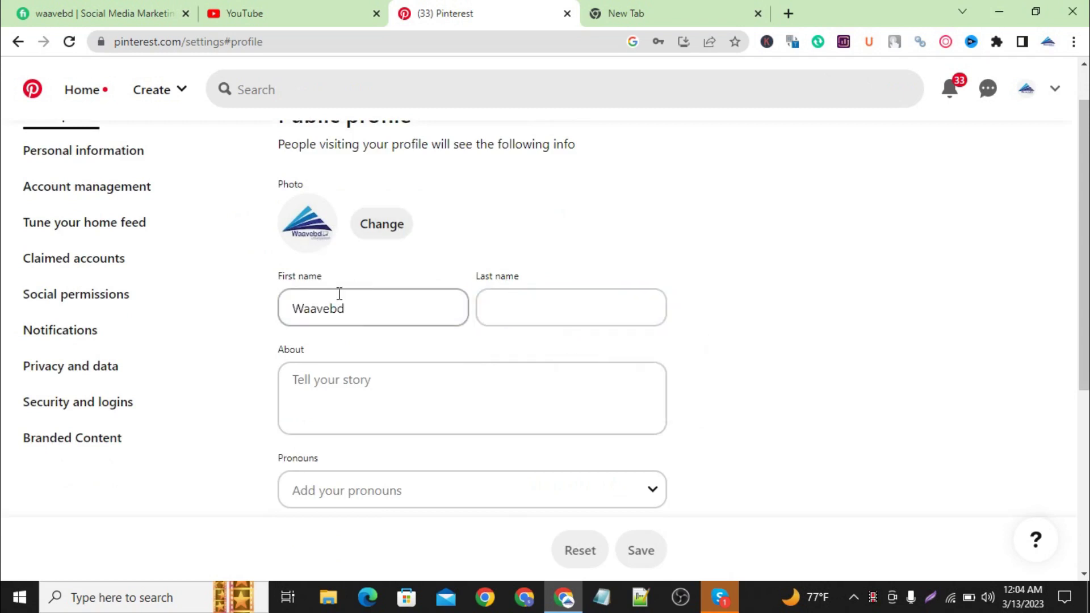
pyautogui.click(343, 314)
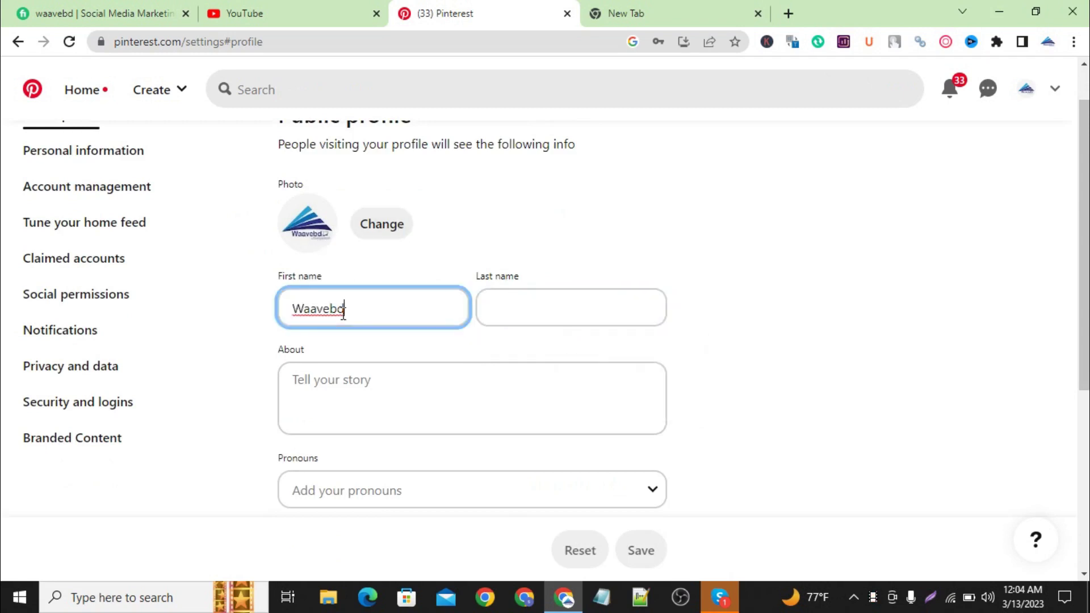
pyautogui.click(552, 308)
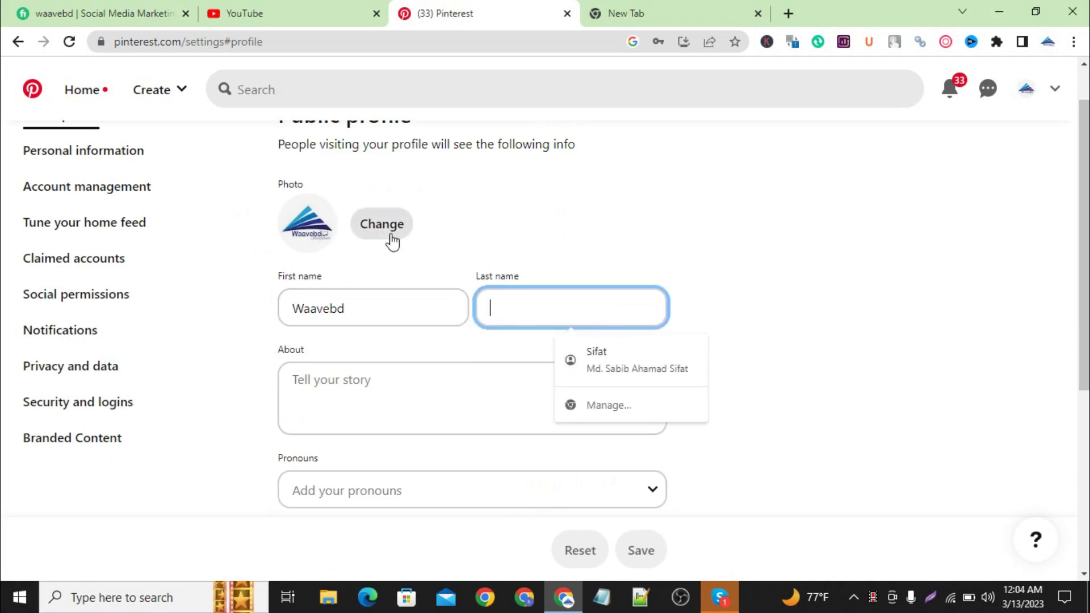
# Start changing the profile photo and browse to the Downloads folder in the file picker
pyautogui.click(392, 238)
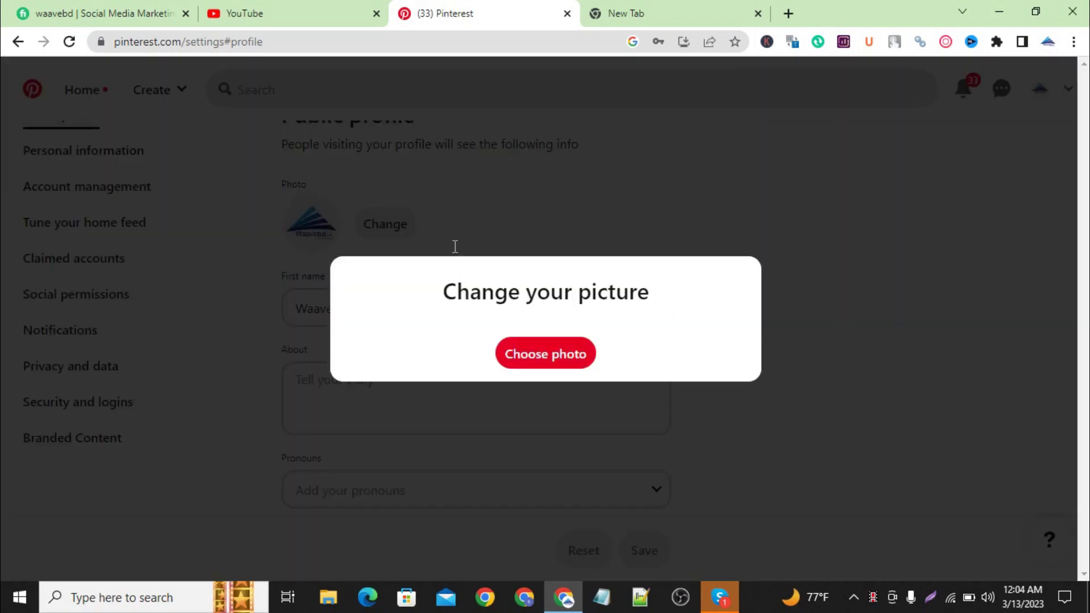
pyautogui.click(560, 360)
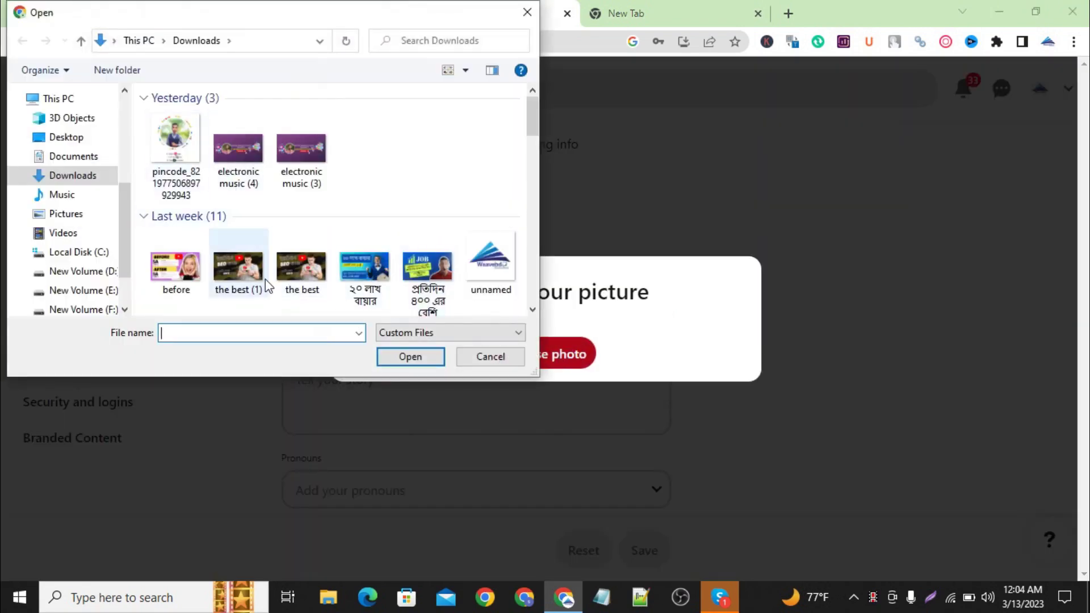
pyautogui.scroll(-5, 267, 284)
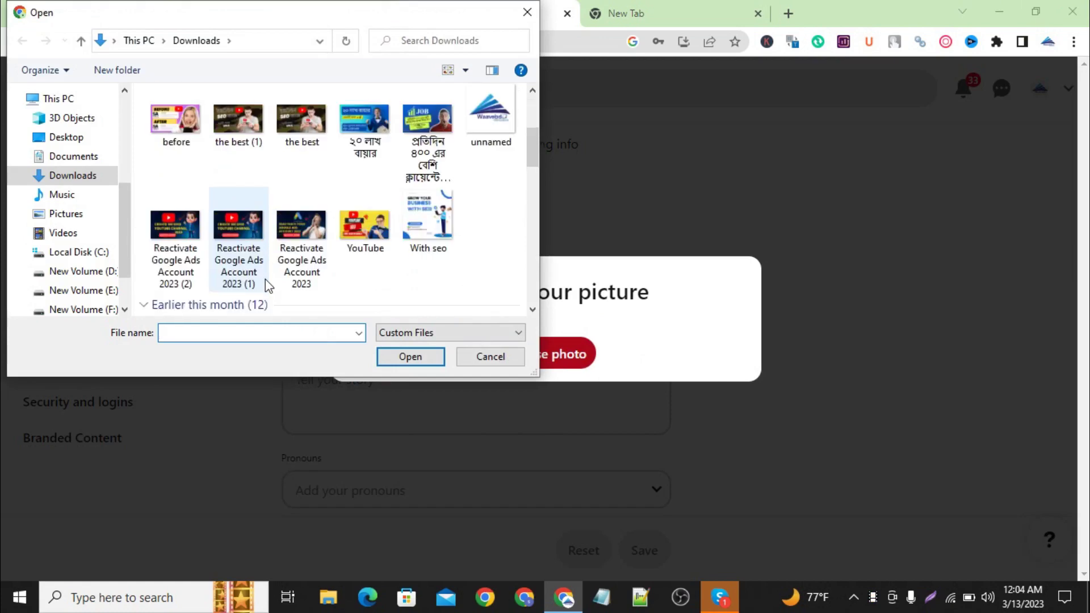
# Close the file picker and picture prompt without choosing a photo, then focus the About box
pyautogui.click(527, 11)
pyautogui.click(760, 165)
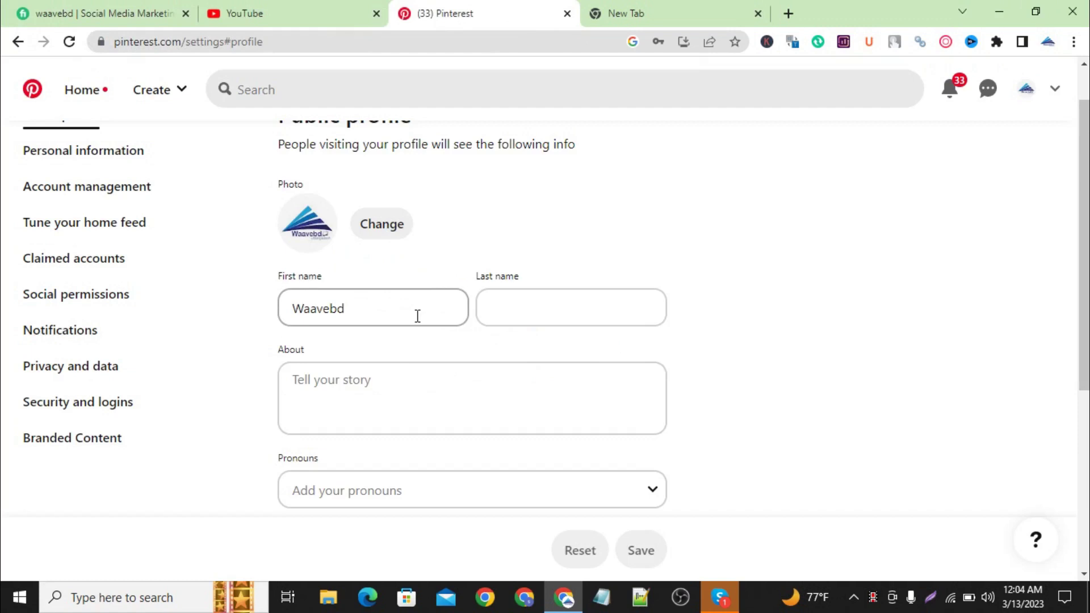
pyautogui.click(377, 404)
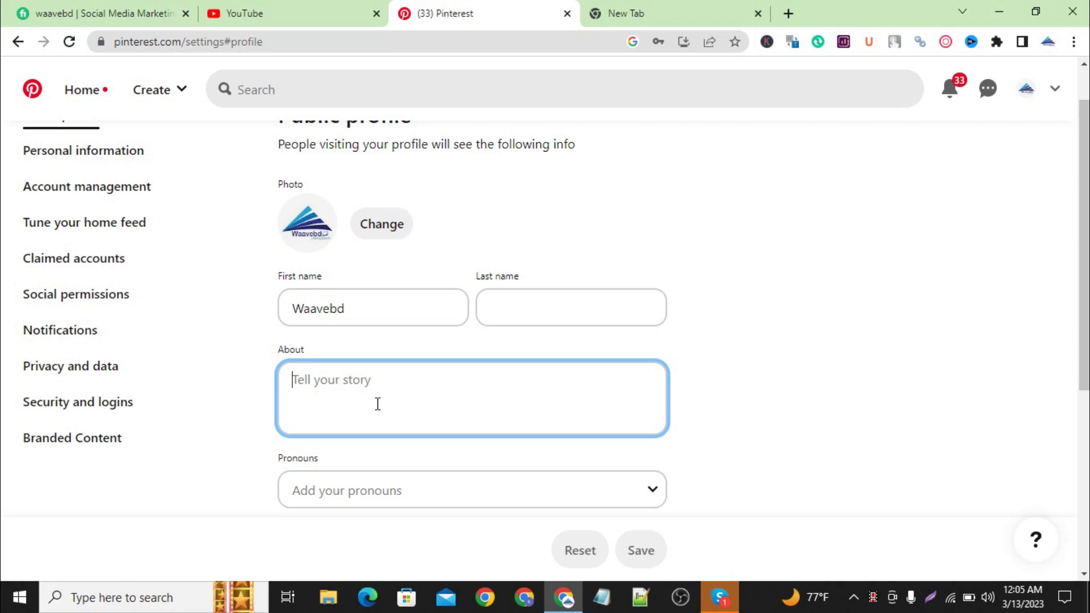
# Paste 'I am a professional Digital Marketing and SEO expert.' into About and choose he/him pronouns
pyautogui.write('I am a professional Digital Marketing and SEO expert.')
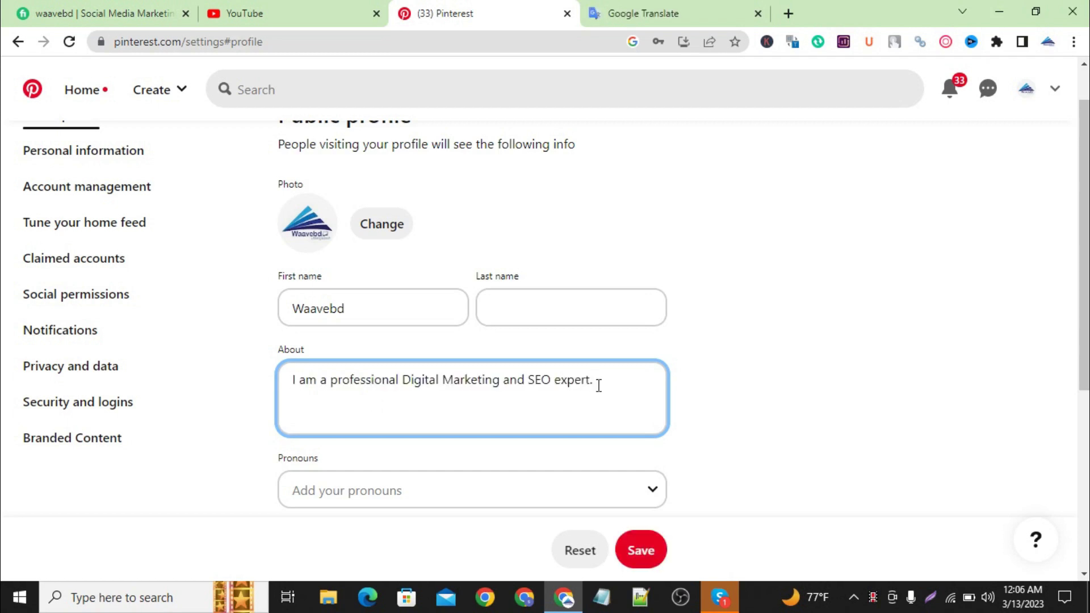
pyautogui.scroll(-1, 561, 453)
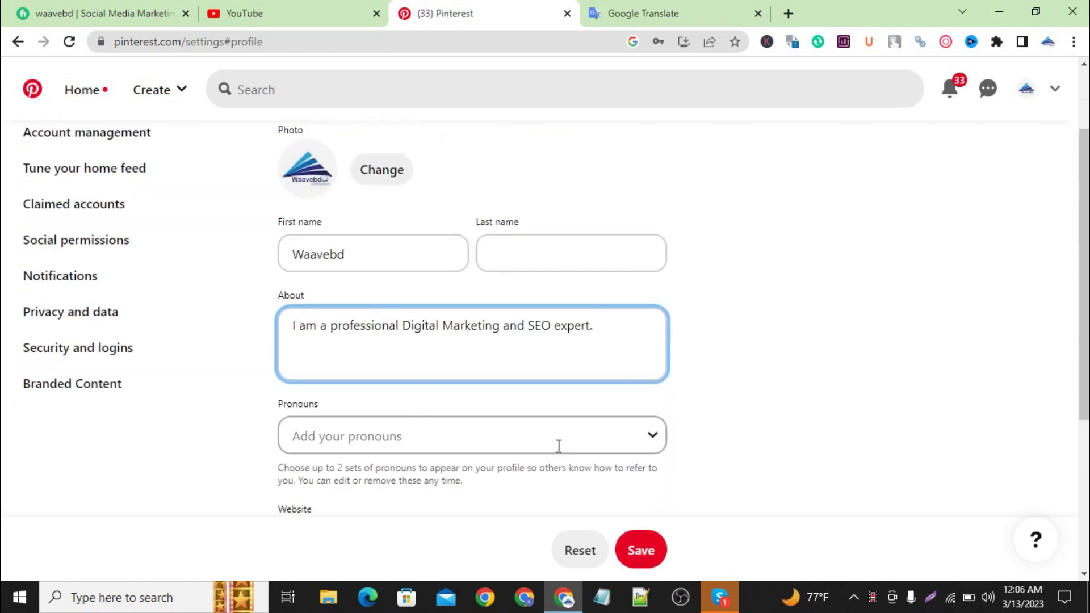
pyautogui.click(559, 443)
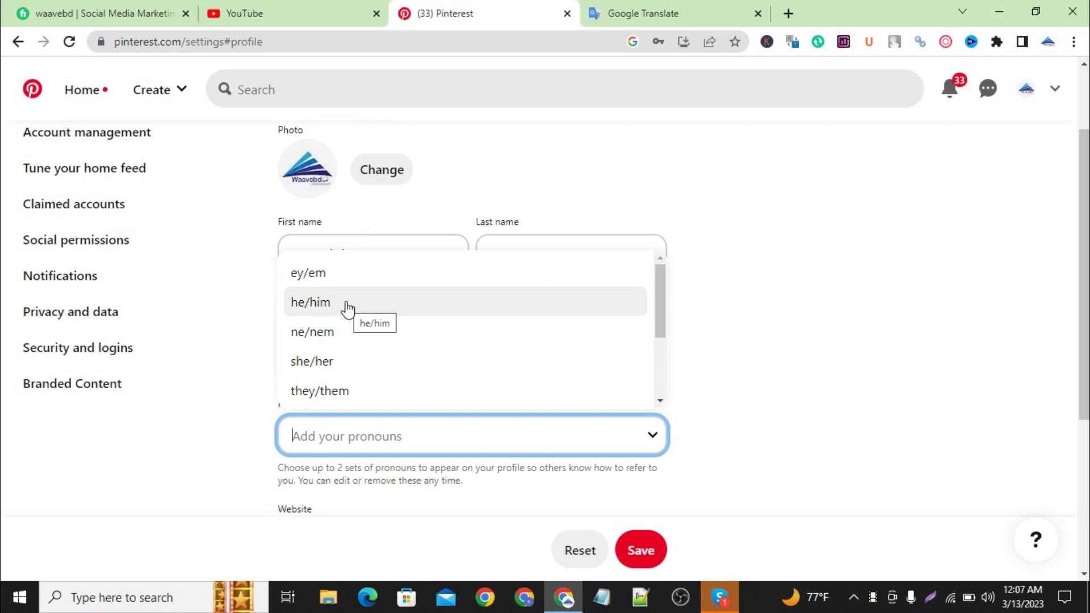
pyautogui.click(347, 305)
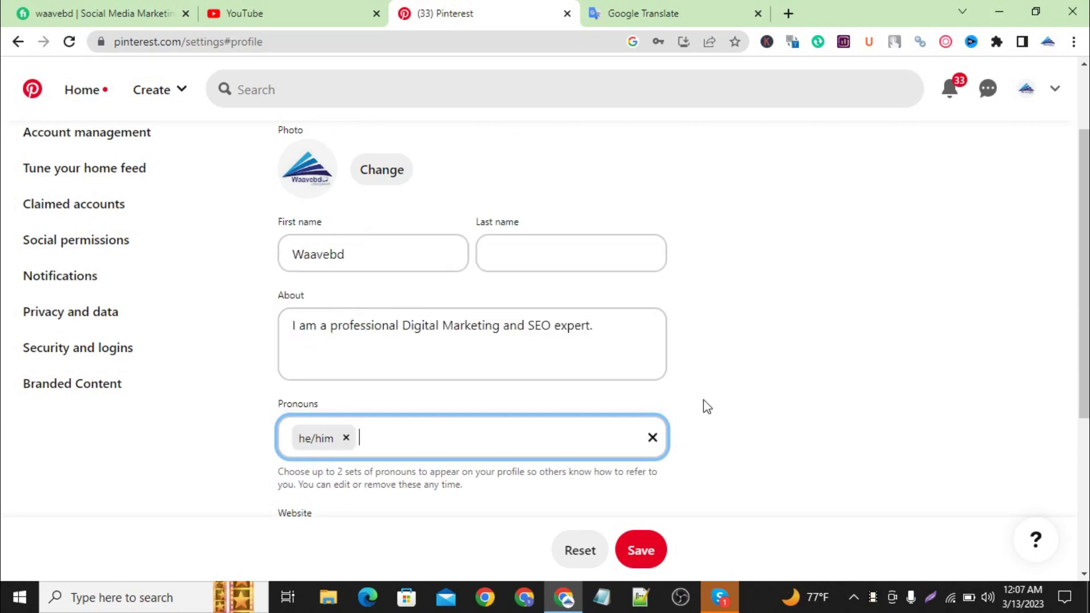
pyautogui.scroll(-2, 705, 465)
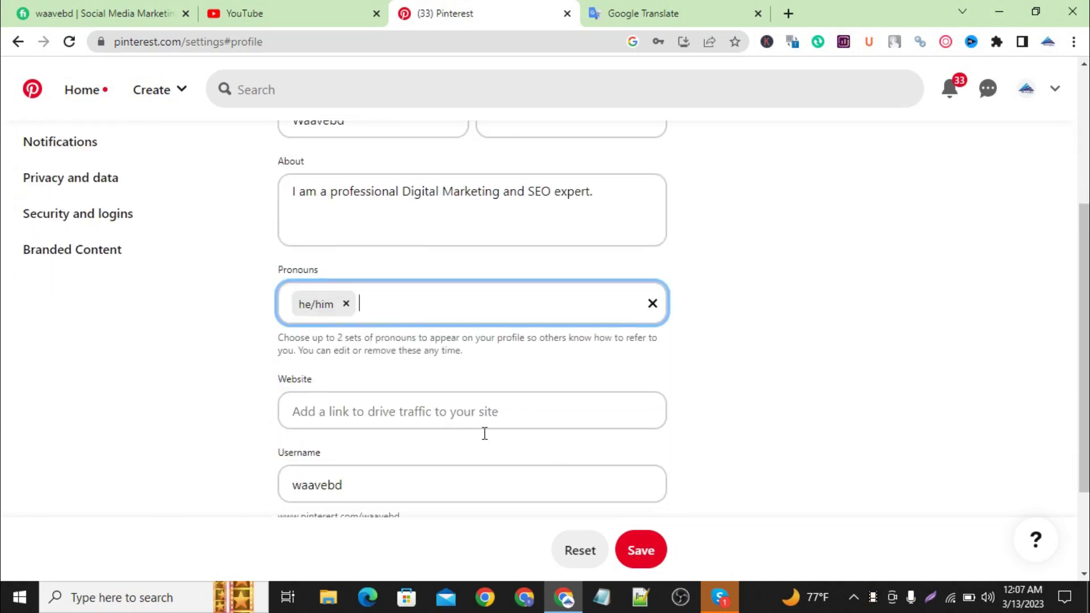
pyautogui.scroll(-2, 479, 417)
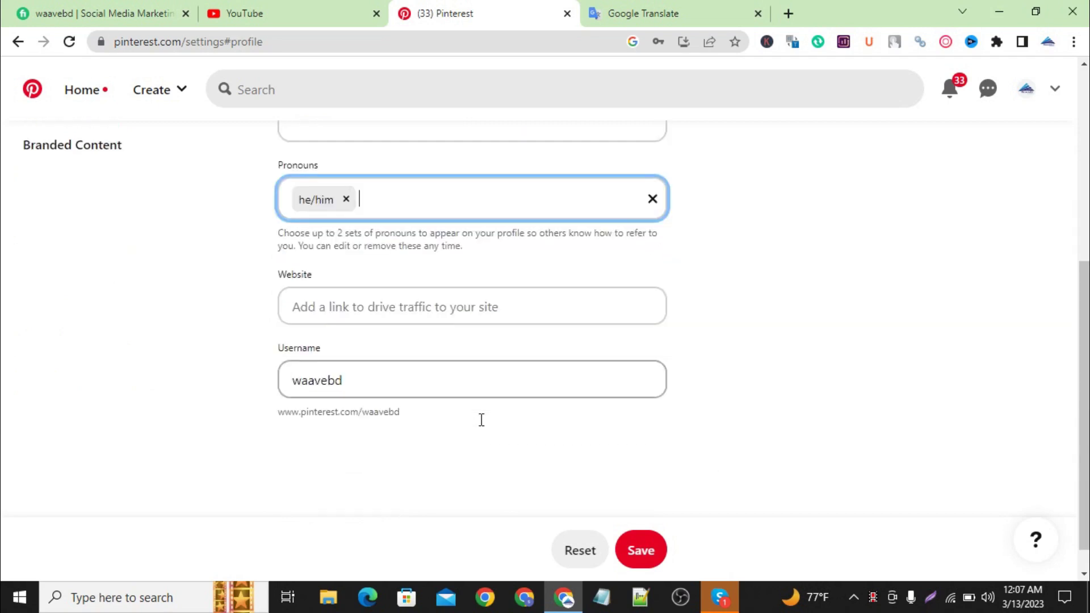
pyautogui.click(448, 279)
pyautogui.write('ww')
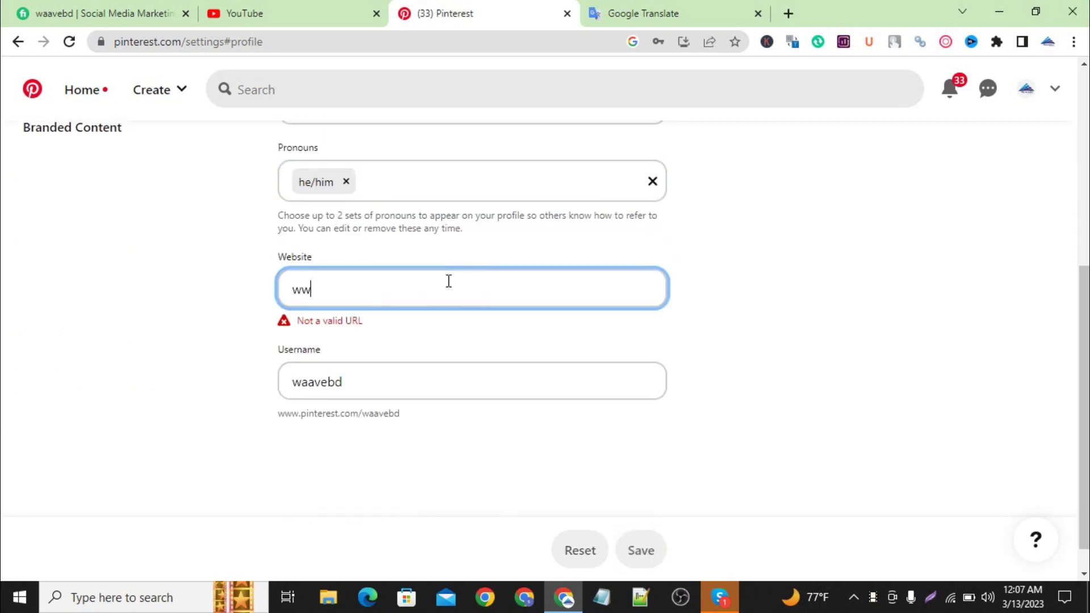
pyautogui.write('w.waavebdit.com')
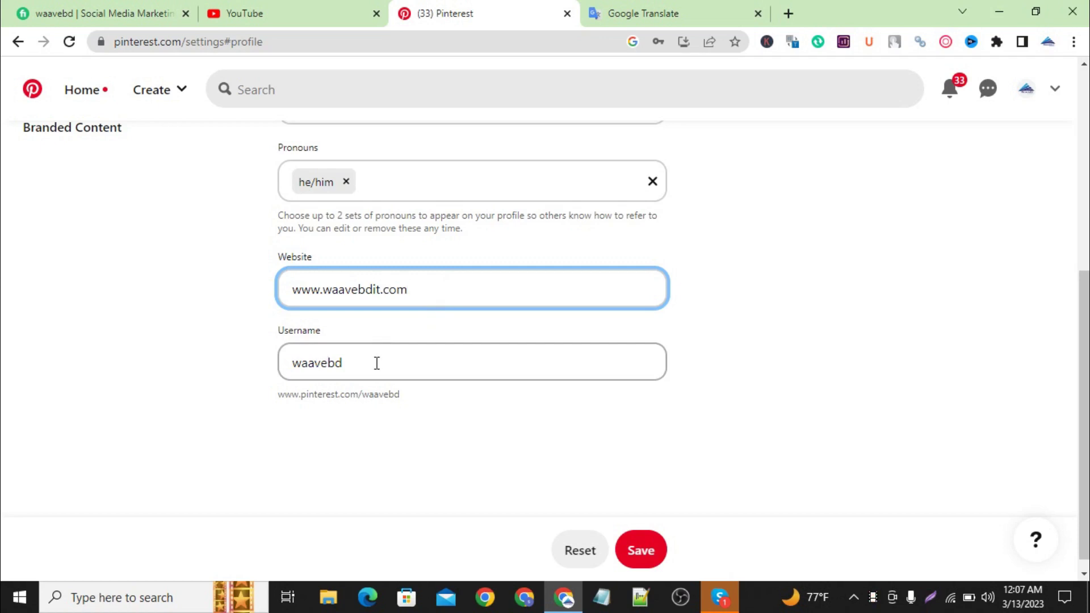
pyautogui.scroll(-1, 401, 360)
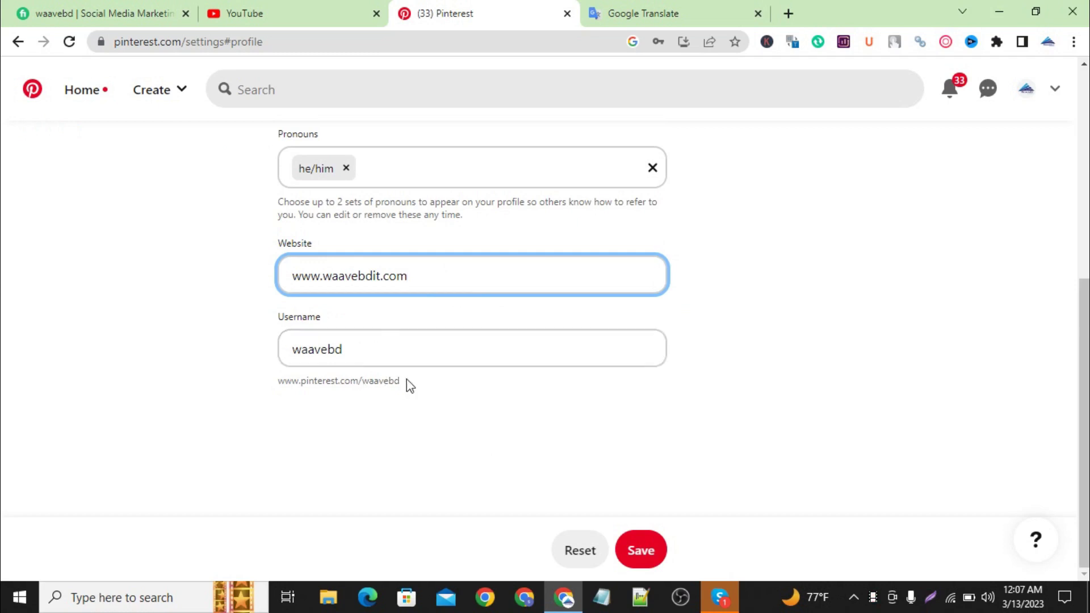
pyautogui.moveTo(410, 385); pyautogui.dragTo(284, 384)
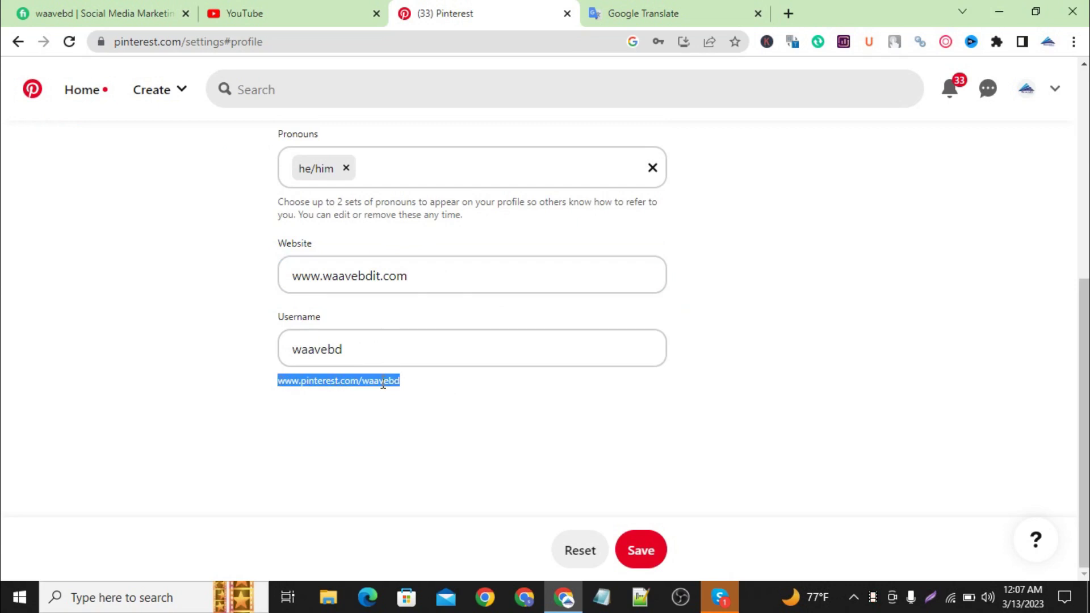
# Save the updated profile details and review the reloaded public profile settings
pyautogui.scroll(6, 487, 319)
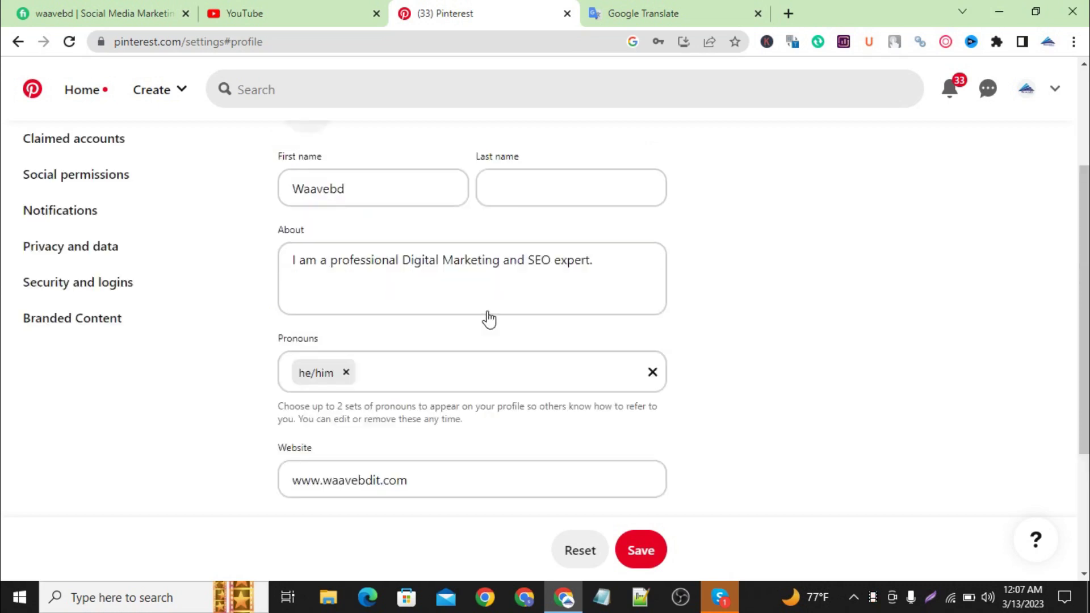
pyautogui.scroll(-5, 487, 318)
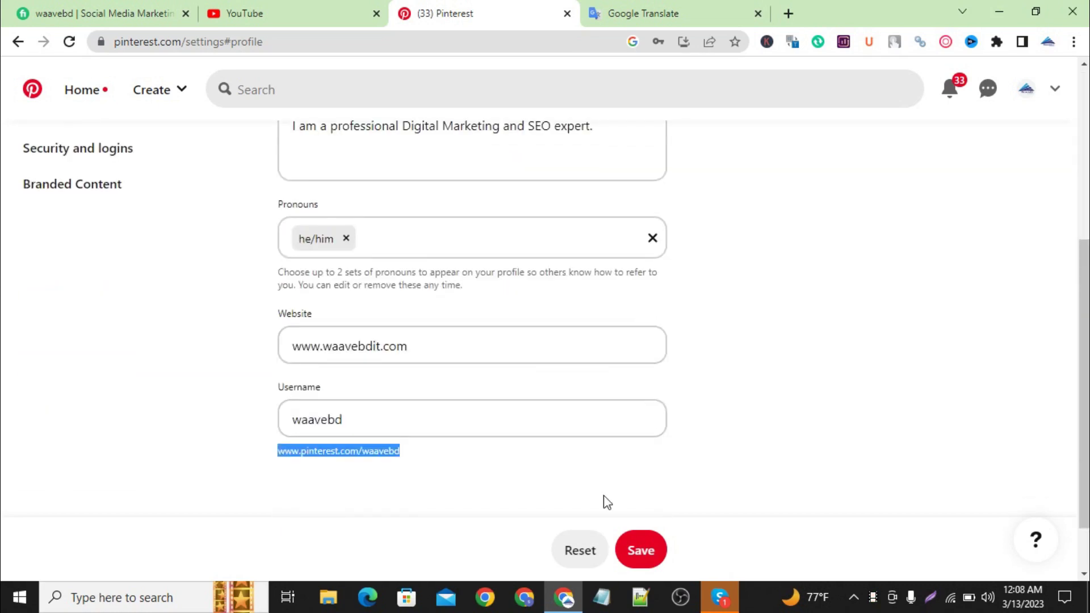
pyautogui.click(645, 559)
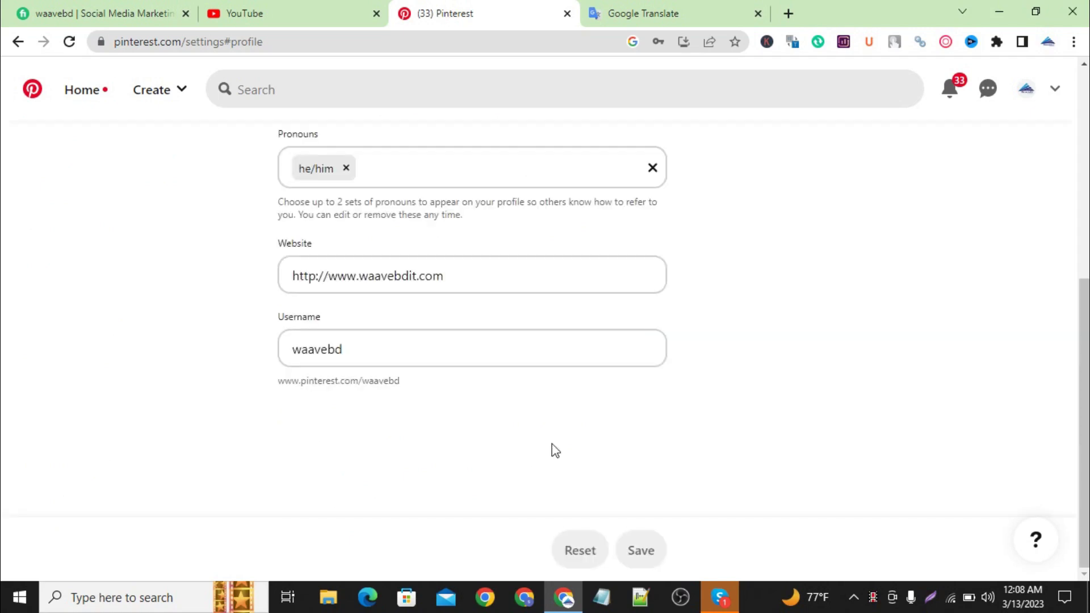
pyautogui.scroll(6, 555, 450)
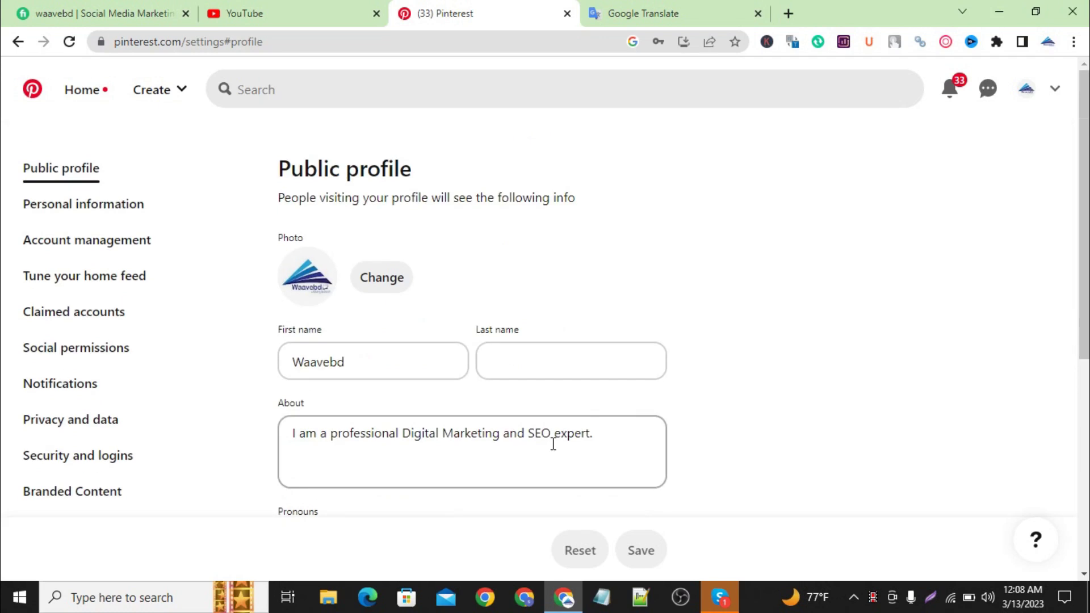
pyautogui.scroll(-5, 553, 444)
pyautogui.scroll(5, 553, 450)
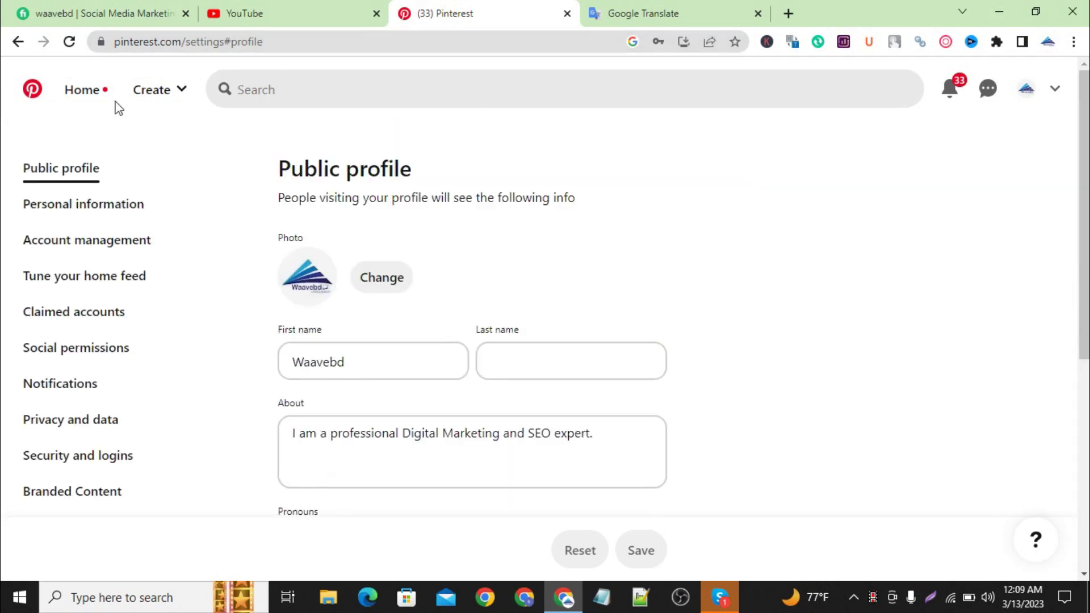
# Glance at the Create menu, recent updates and message inbox, then go to your profile
pyautogui.click(183, 92)
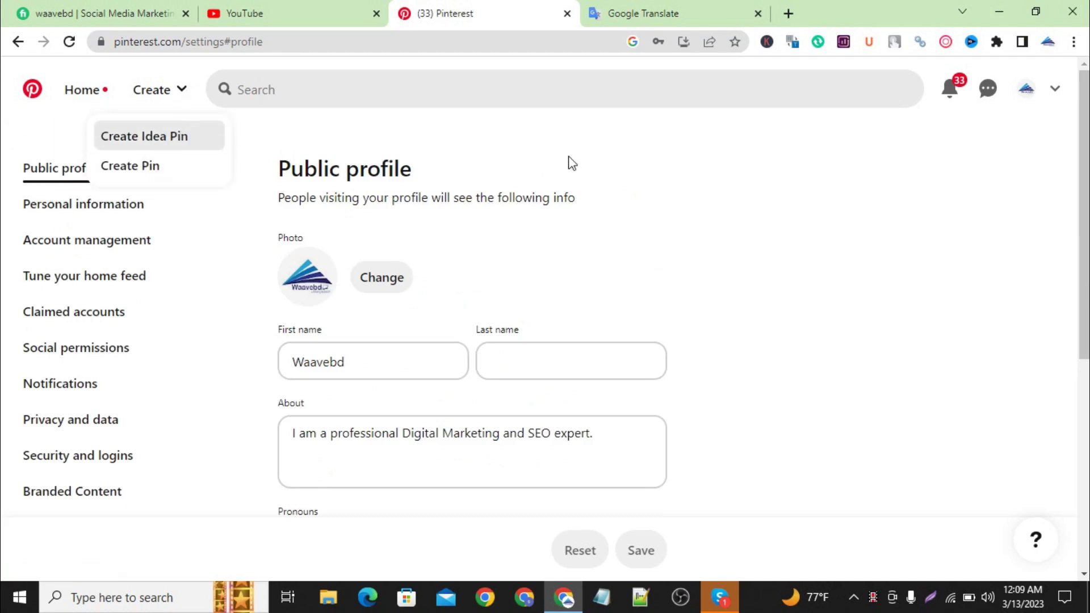
pyautogui.click(869, 202)
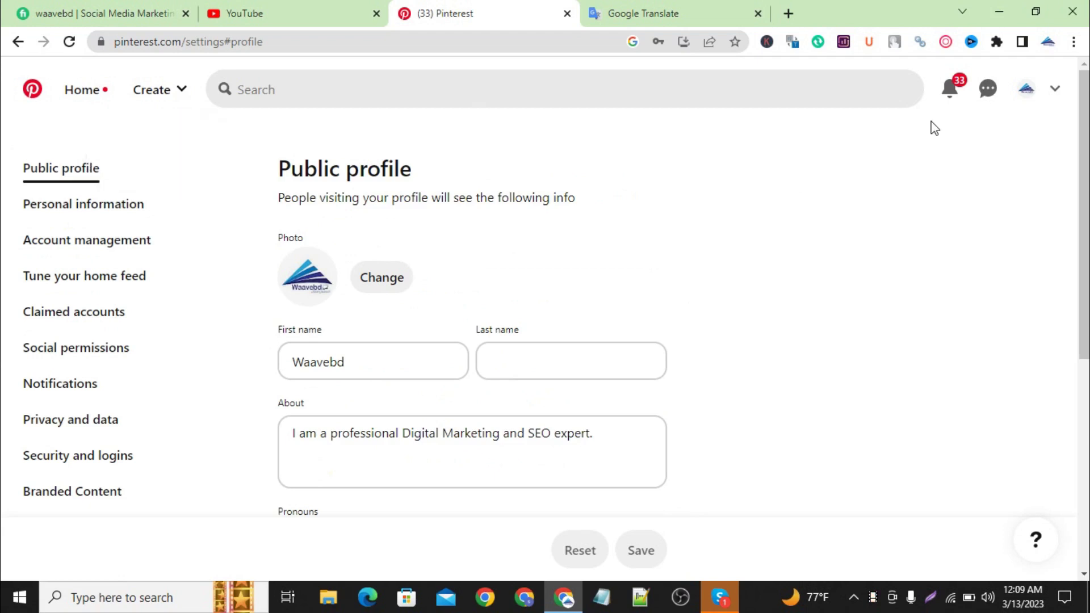
pyautogui.click(955, 94)
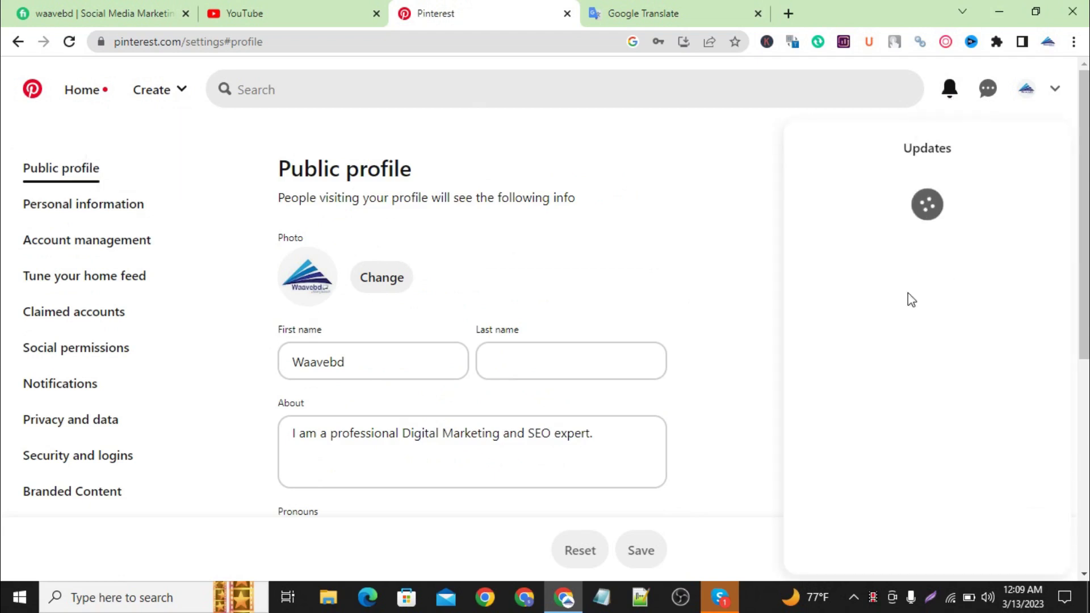
pyautogui.click(988, 89)
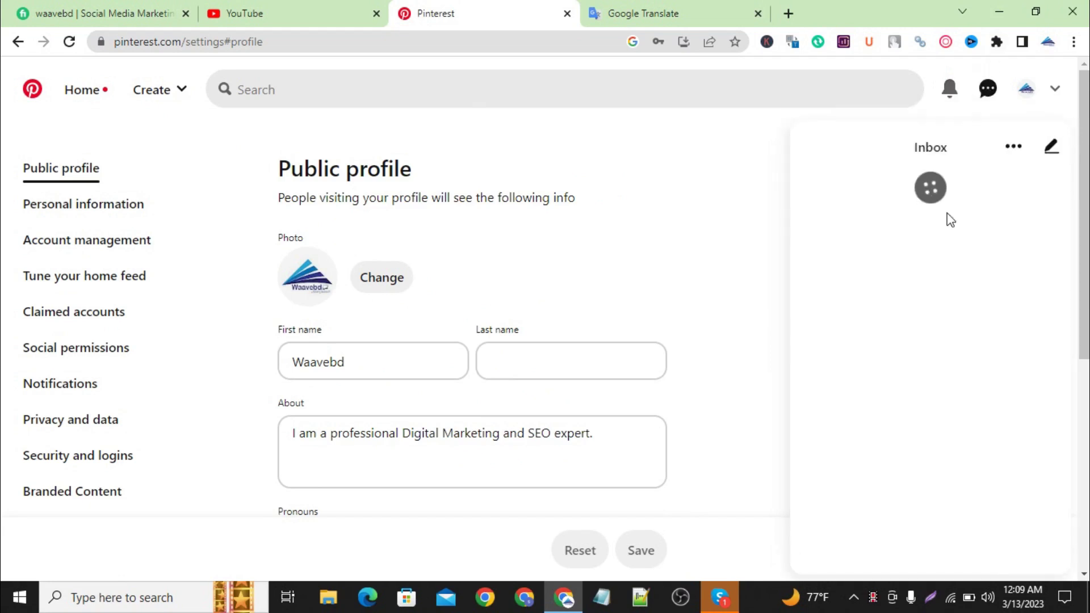
pyautogui.click(1026, 101)
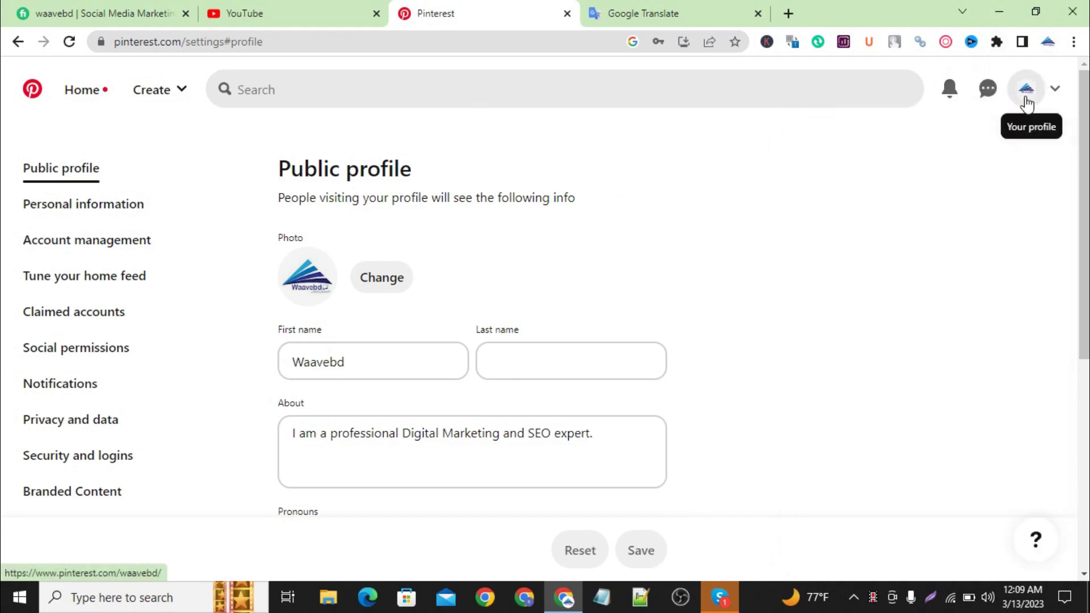
pyautogui.click(1026, 102)
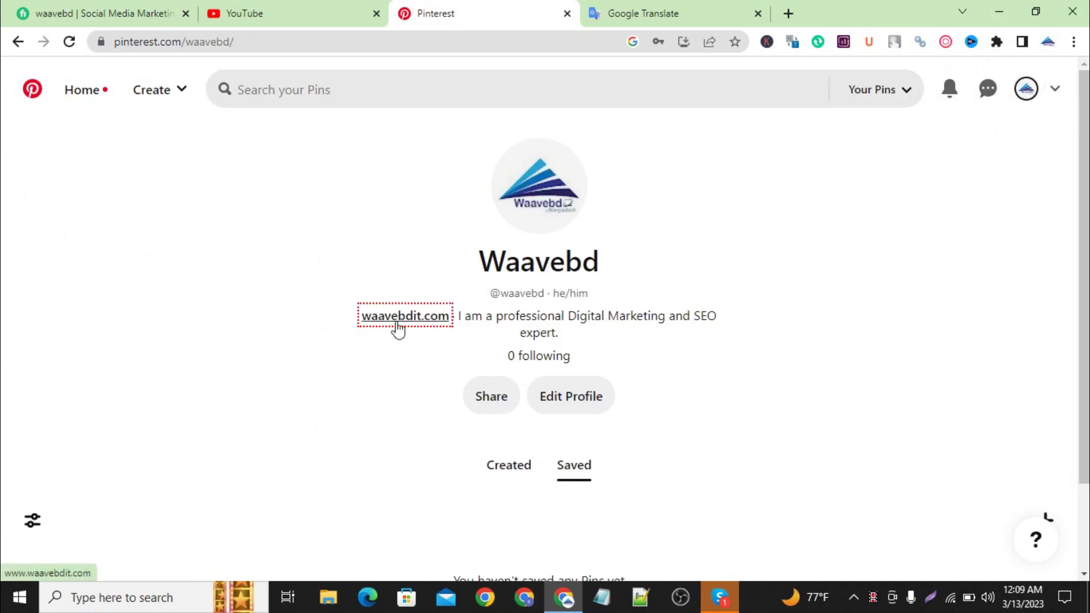
pyautogui.click(921, 40)
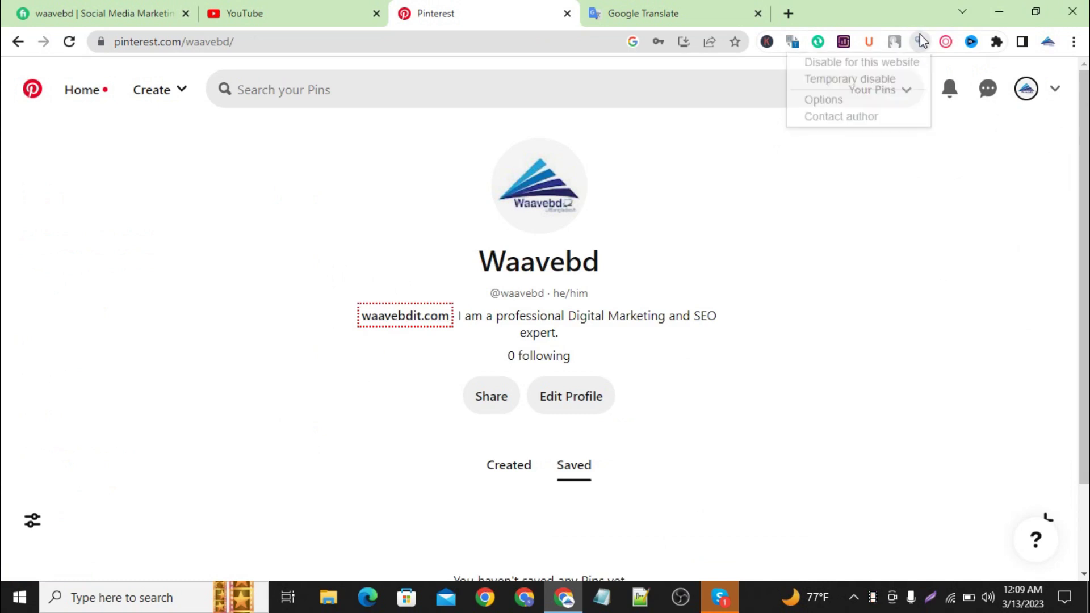
pyautogui.click(896, 64)
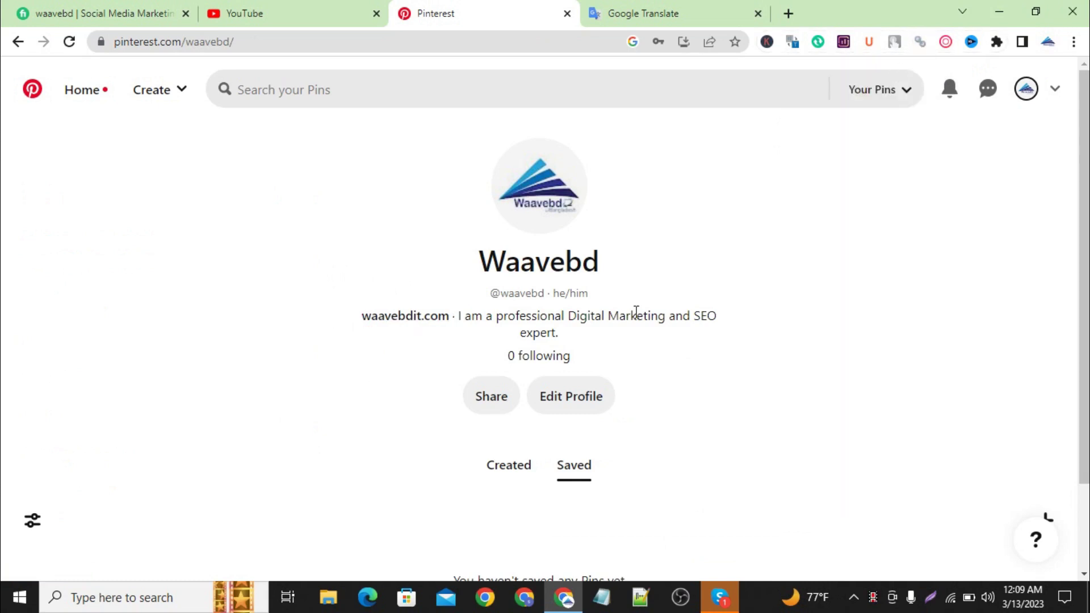
pyautogui.moveTo(570, 356); pyautogui.dragTo(504, 364)
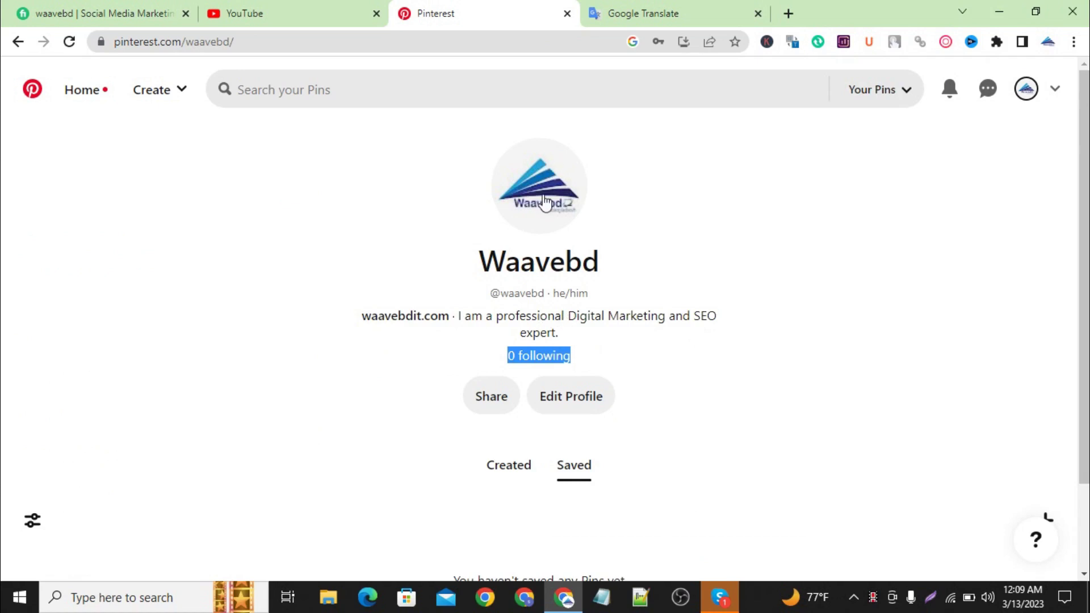
pyautogui.scroll(-2, 541, 234)
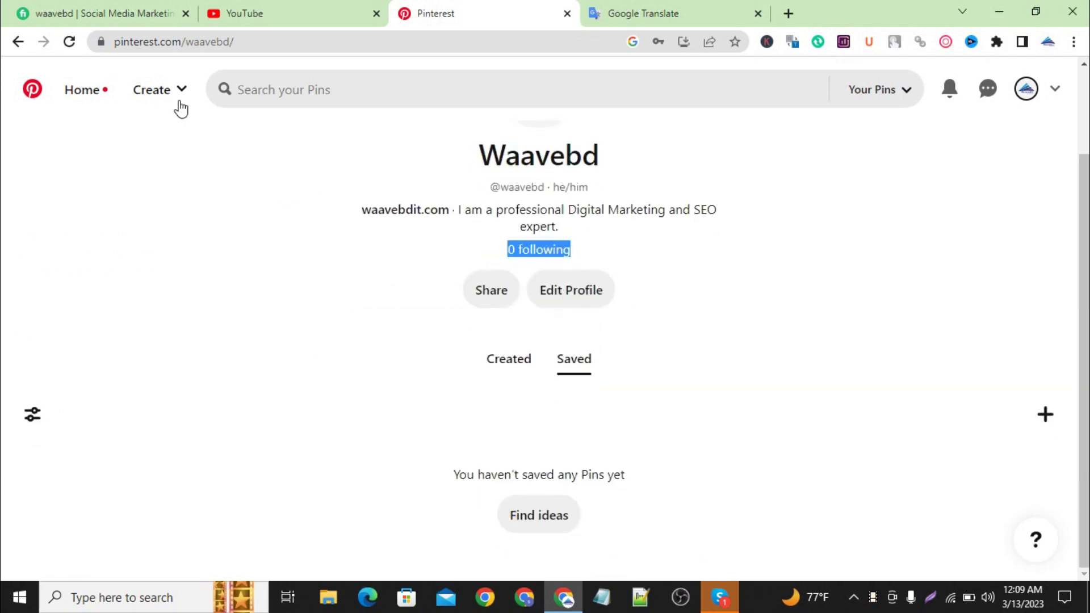
pyautogui.click(74, 96)
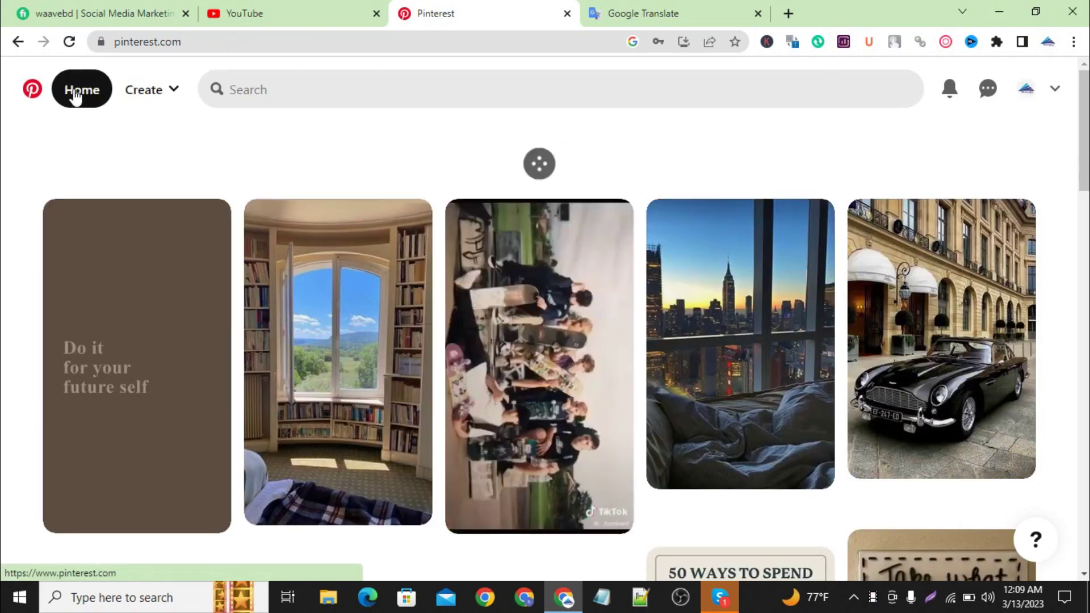
# Browse the home feed and save the space and garden pins to the profile
pyautogui.scroll(-4, 351, 284)
pyautogui.scroll(-6, 352, 284)
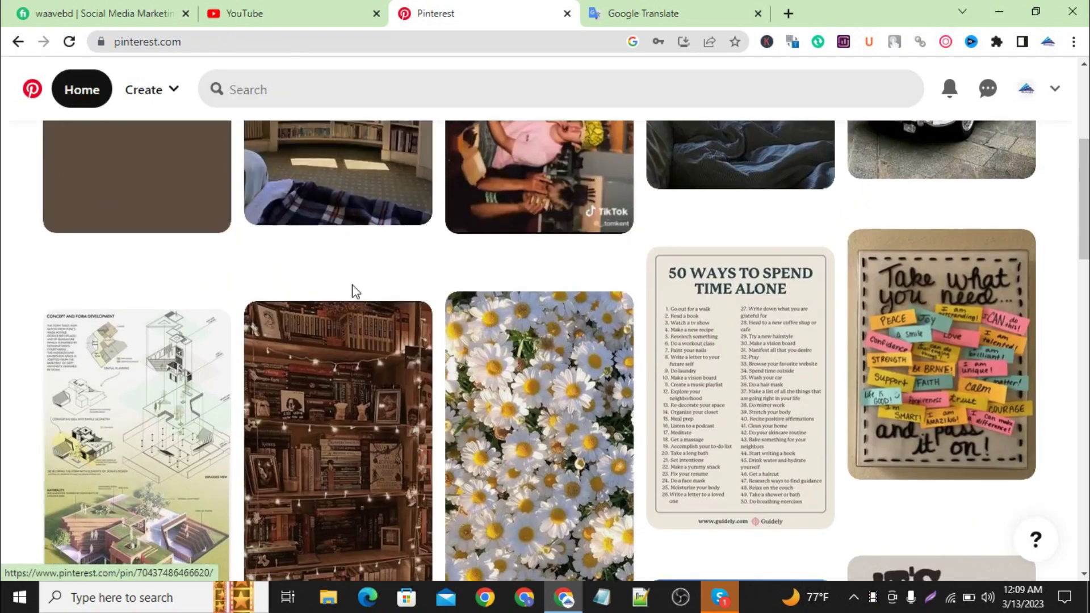
pyautogui.scroll(4, 351, 284)
pyautogui.scroll(2, 351, 284)
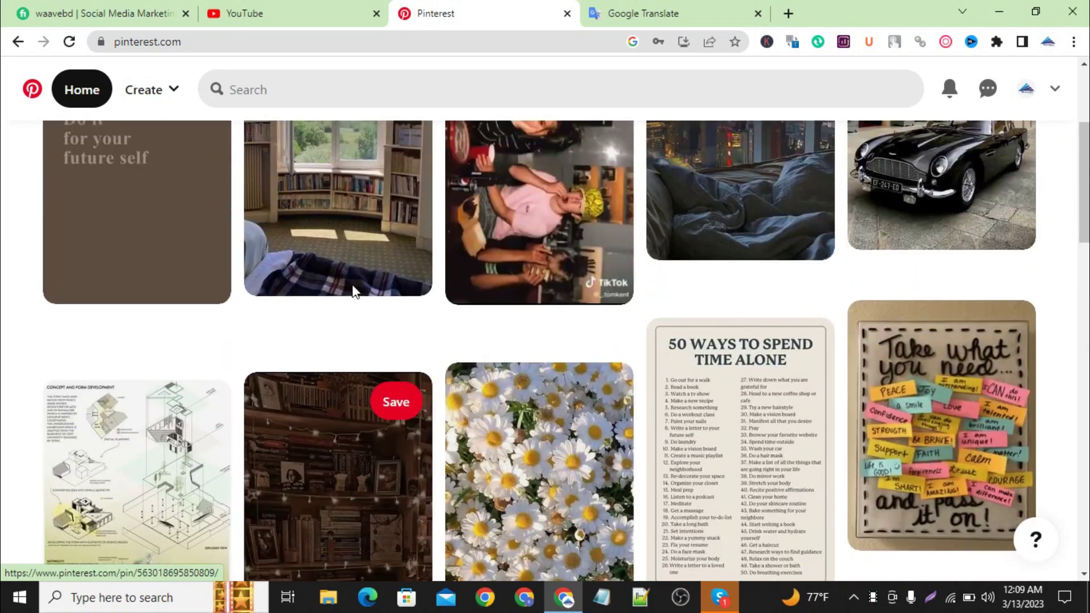
pyautogui.scroll(-10, 351, 284)
pyautogui.scroll(1, 352, 284)
pyautogui.scroll(-3, 352, 284)
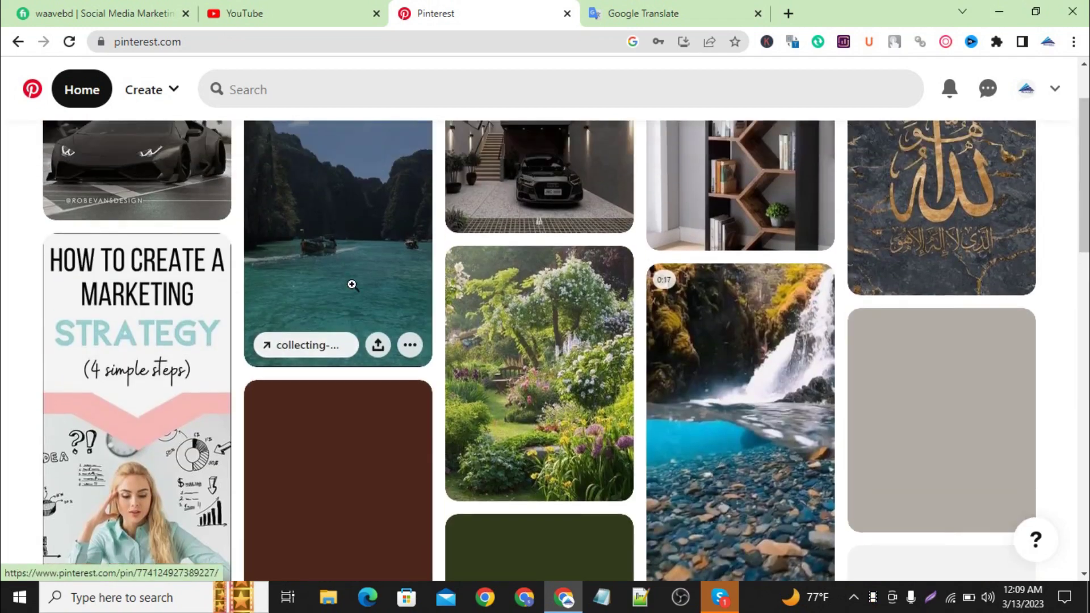
pyautogui.scroll(1, 165, 265)
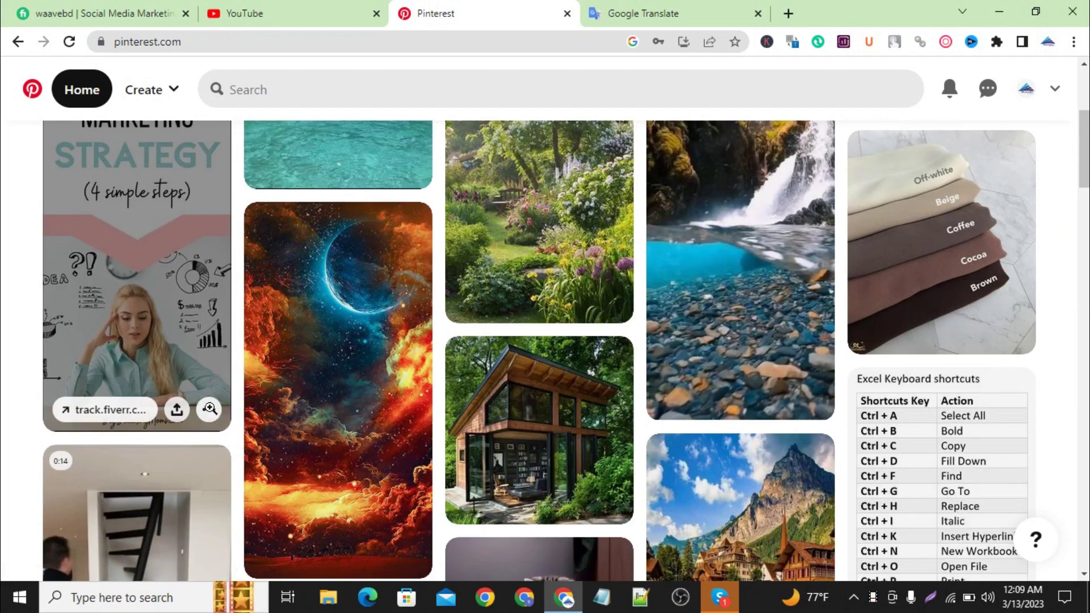
pyautogui.scroll(1, 531, 219)
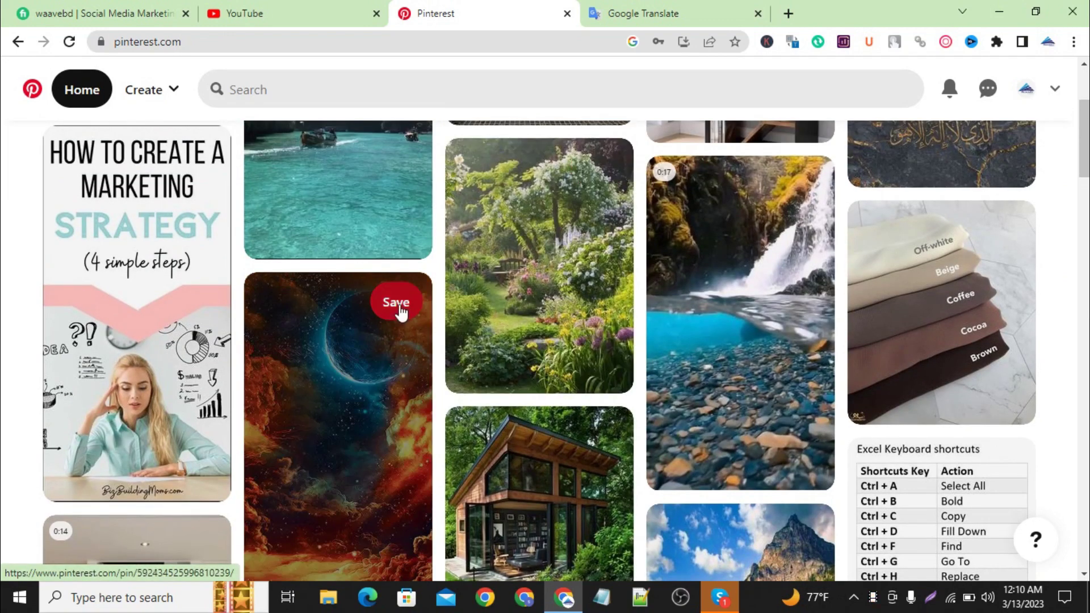
pyautogui.click(396, 302)
pyautogui.scroll(2, 520, 280)
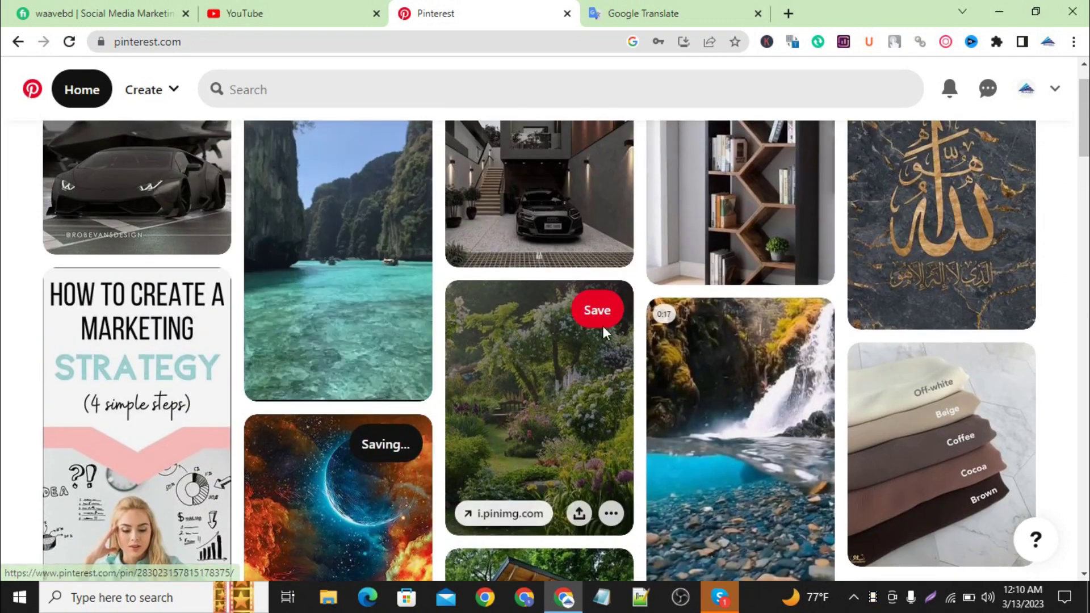
pyautogui.click(599, 310)
# Save the lagoon, mountain village, kitten and car pins to the profile
pyautogui.scroll(1, 385, 303)
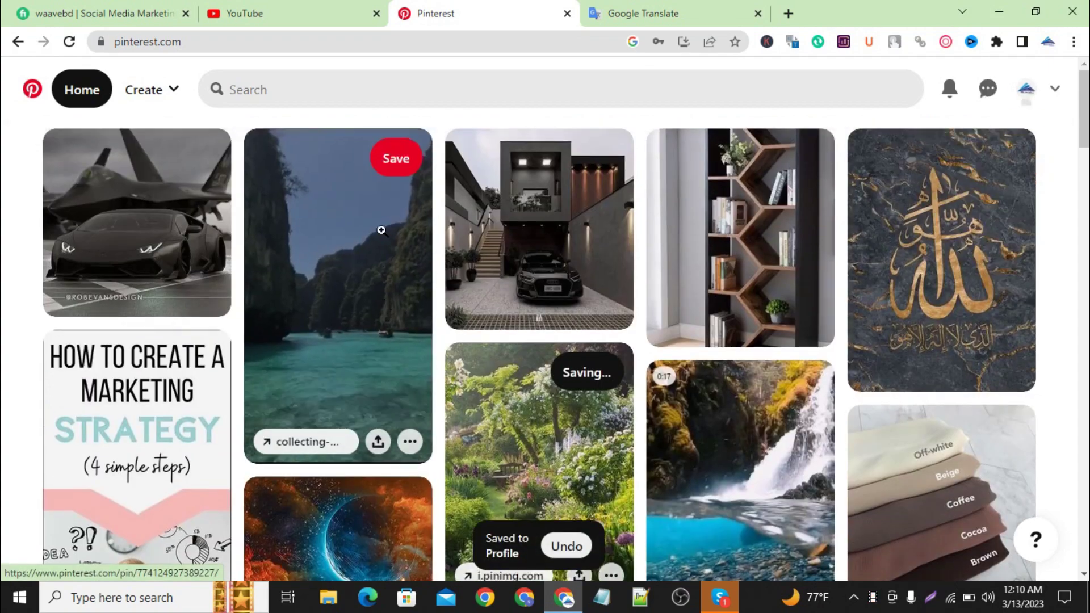
pyautogui.click(406, 168)
pyautogui.scroll(-7, 728, 218)
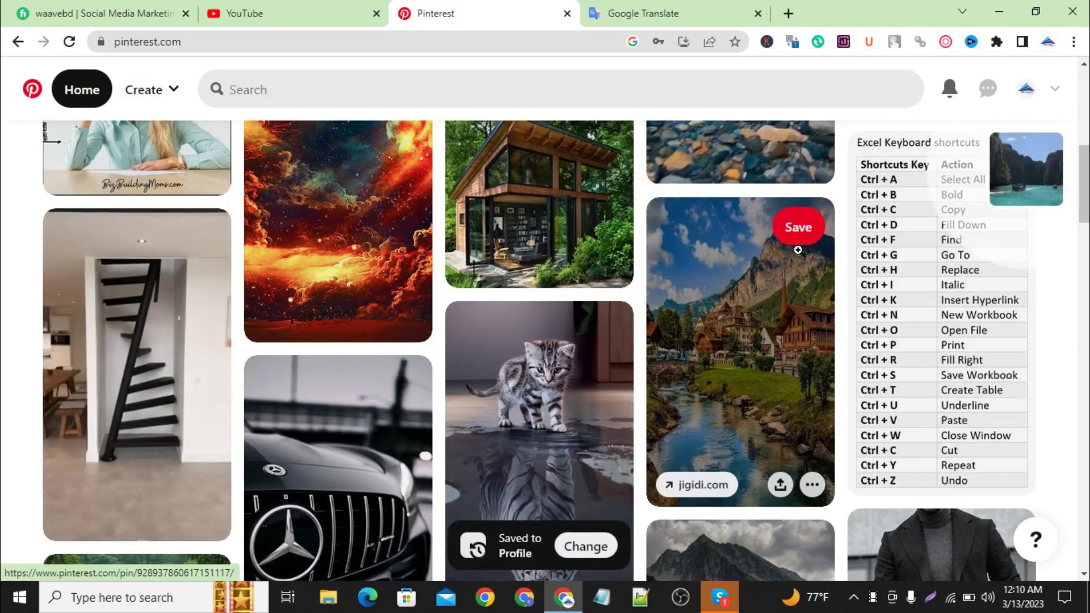
pyautogui.click(798, 228)
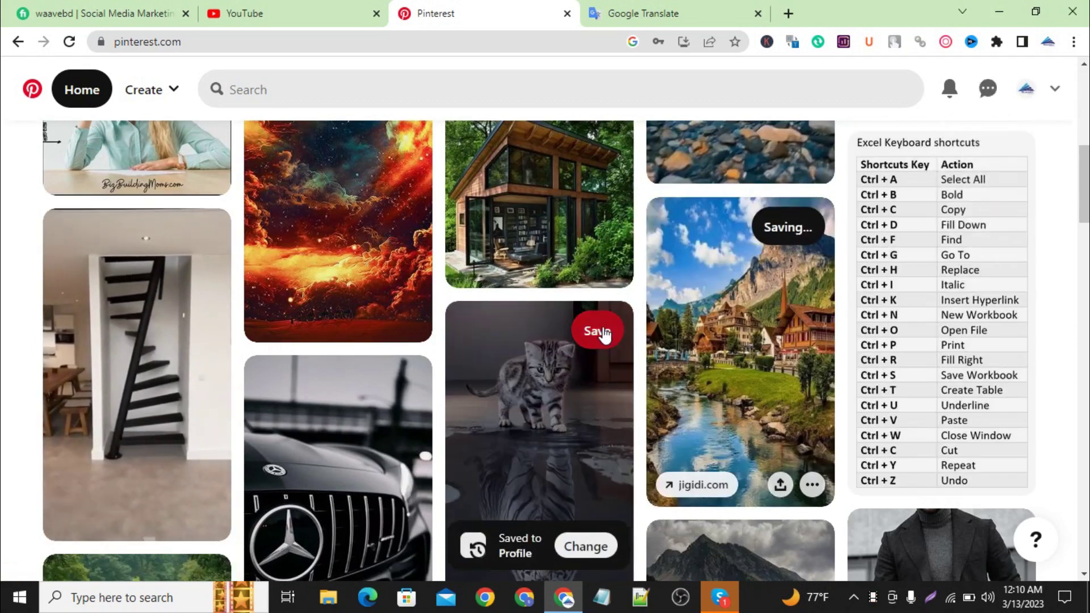
pyautogui.click(597, 331)
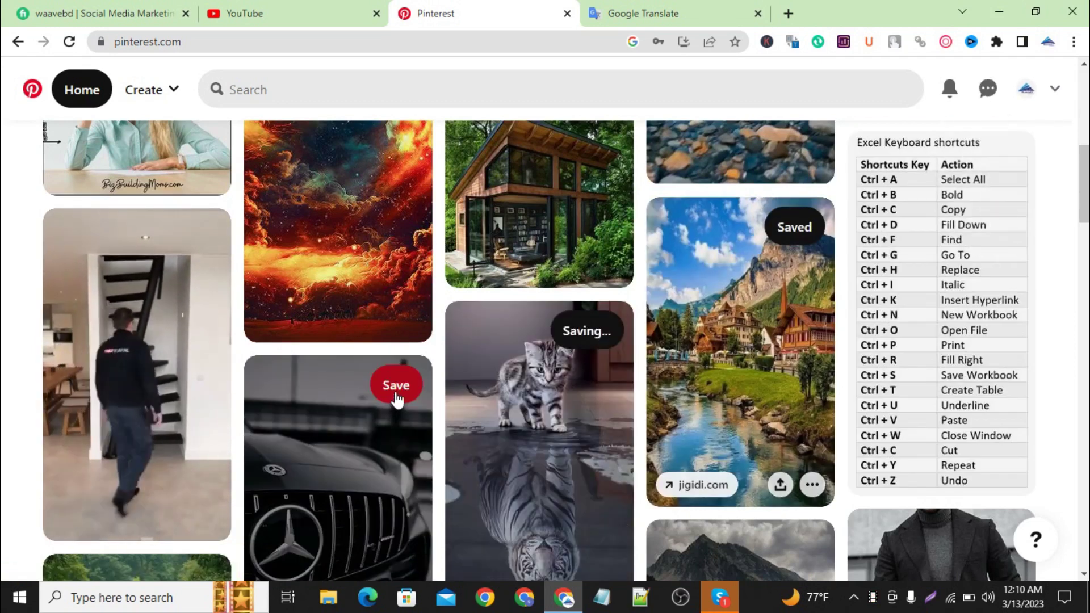
pyautogui.click(386, 397)
pyautogui.scroll(10, 768, 259)
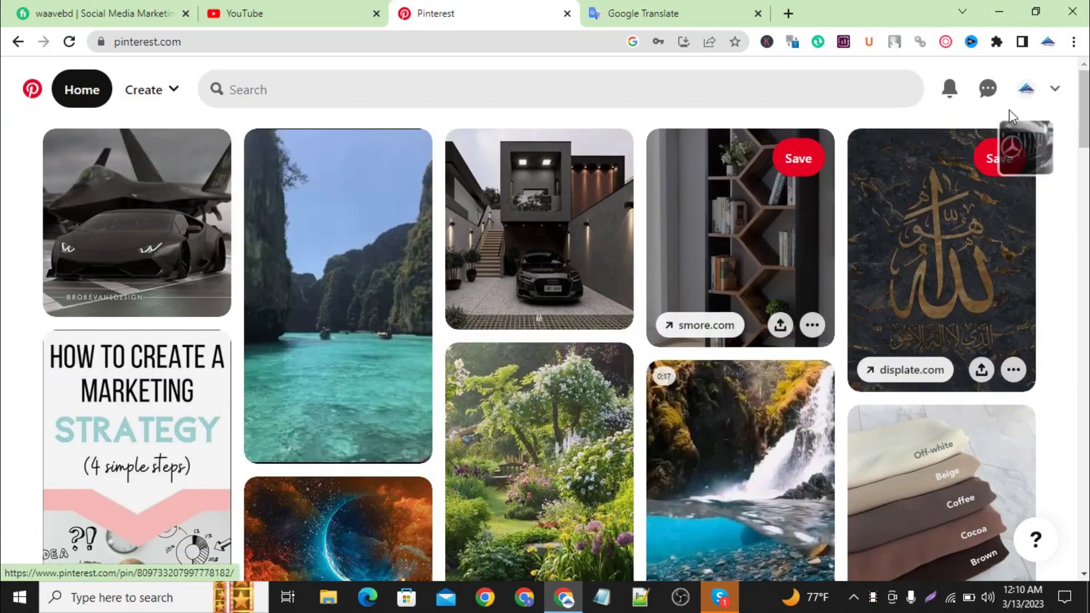
# Return to your profile page and scroll through the saved pins
pyautogui.click(1025, 89)
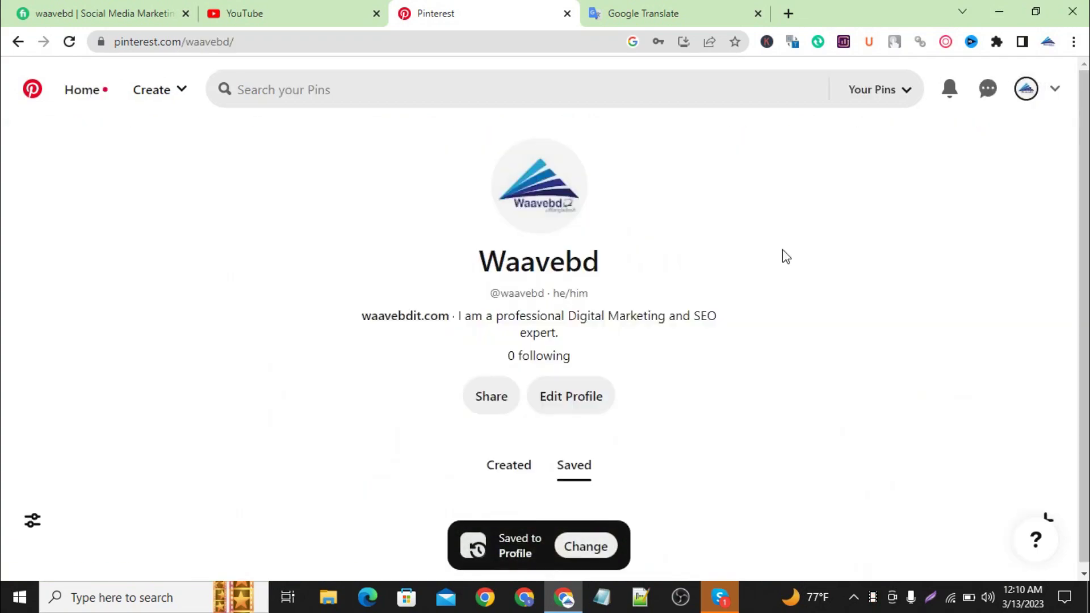
pyautogui.scroll(-9, 600, 427)
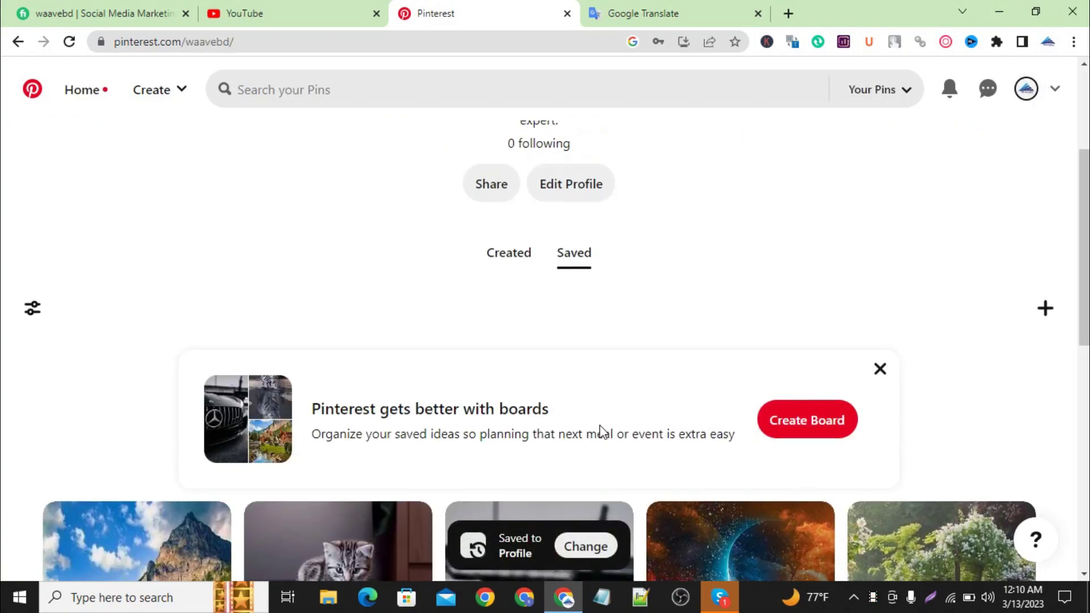
pyautogui.scroll(-4, 599, 425)
pyautogui.scroll(6, 600, 425)
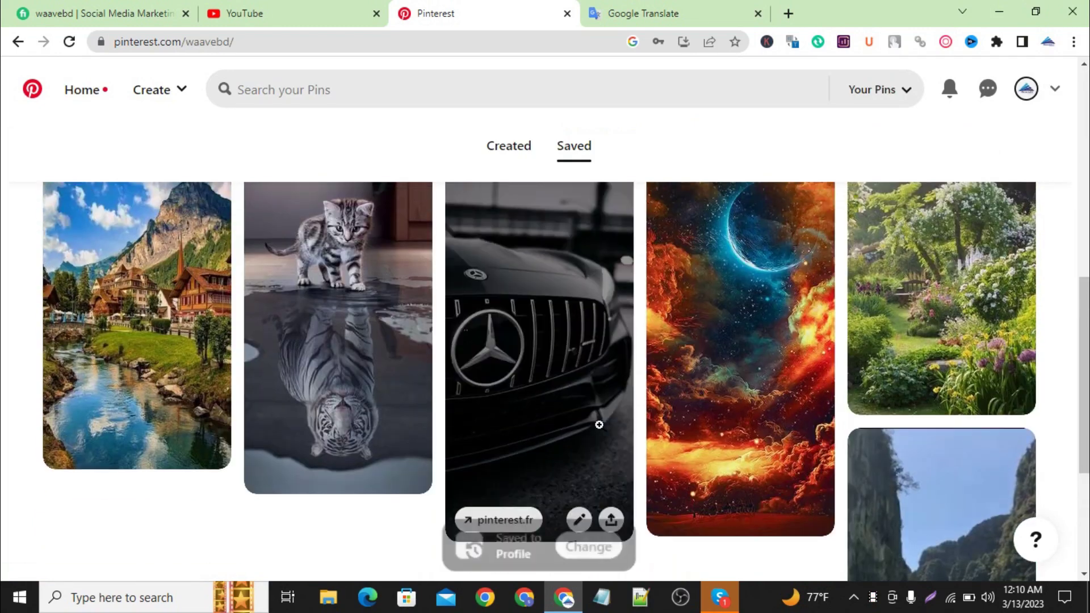
pyautogui.scroll(2, 599, 424)
pyautogui.scroll(-3, 599, 425)
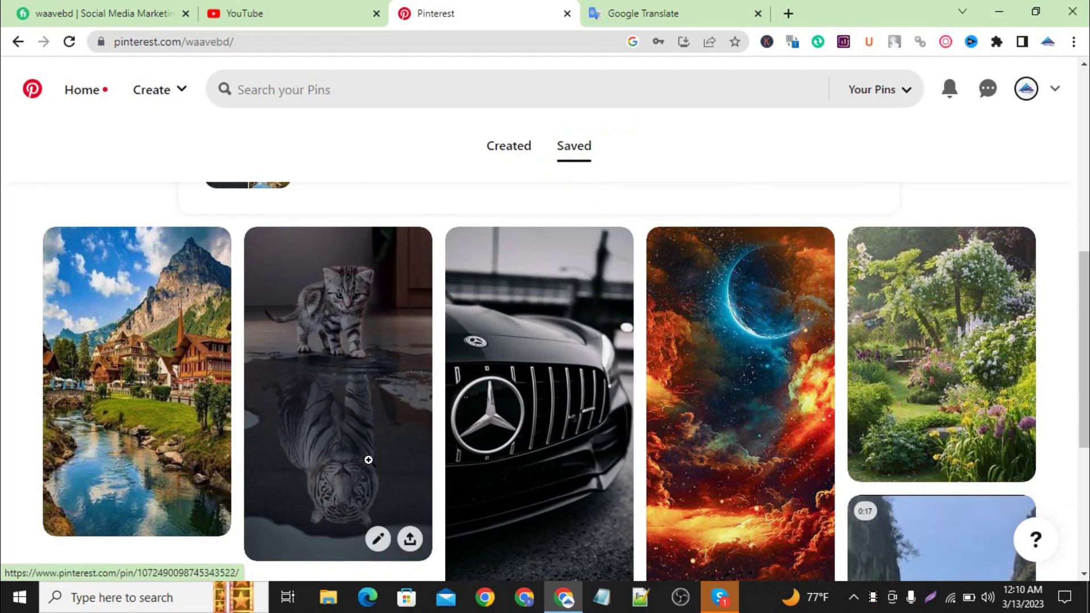
pyautogui.scroll(4, 369, 460)
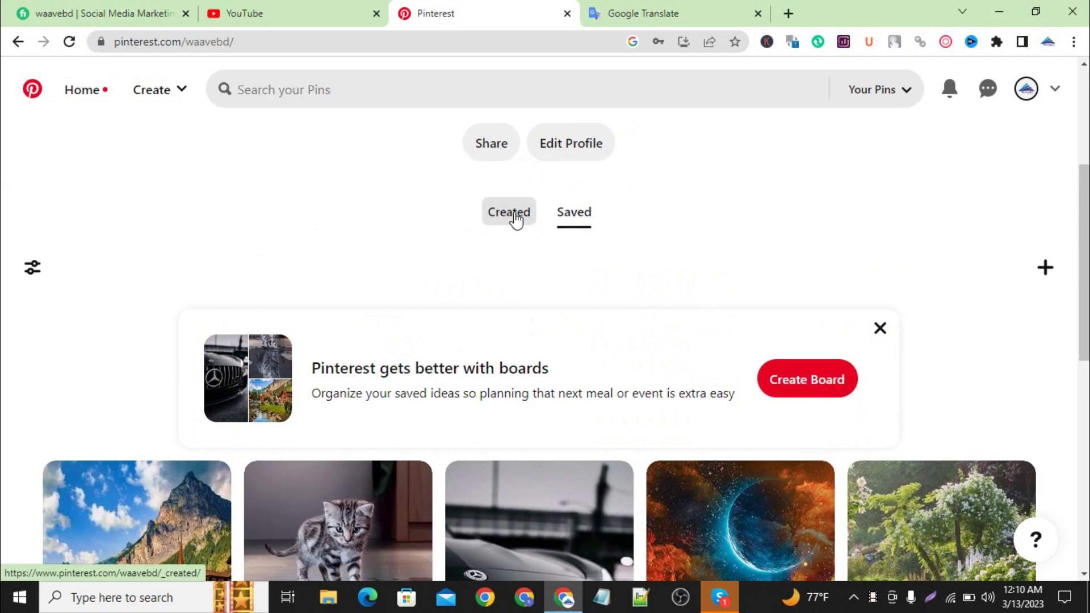
# View the pins you created yourself, then go back to the profile page
pyautogui.click(514, 216)
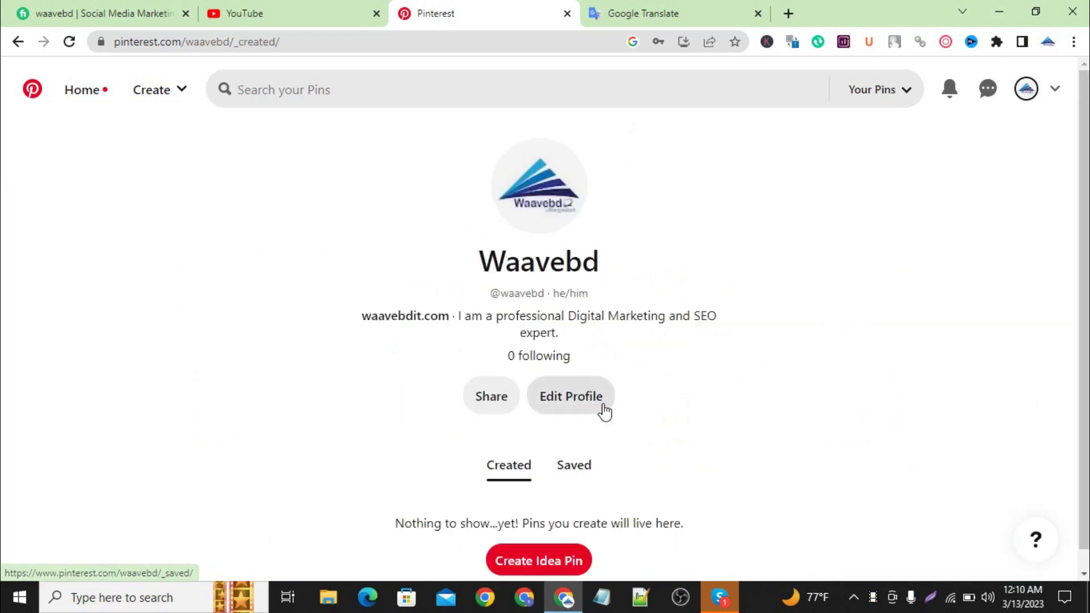
pyautogui.scroll(-1, 604, 411)
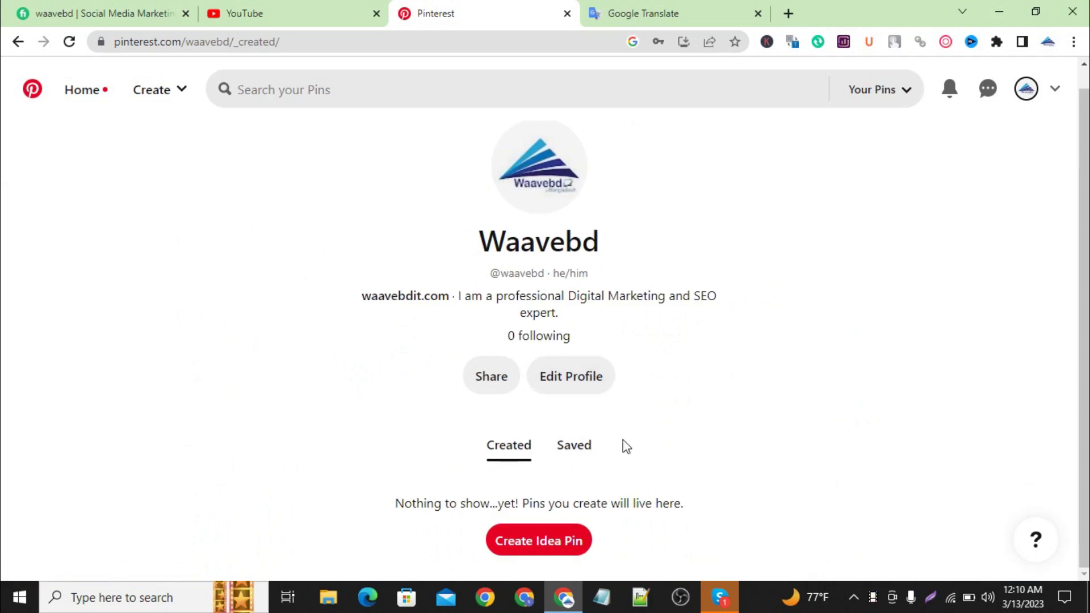
pyautogui.scroll(1, 626, 446)
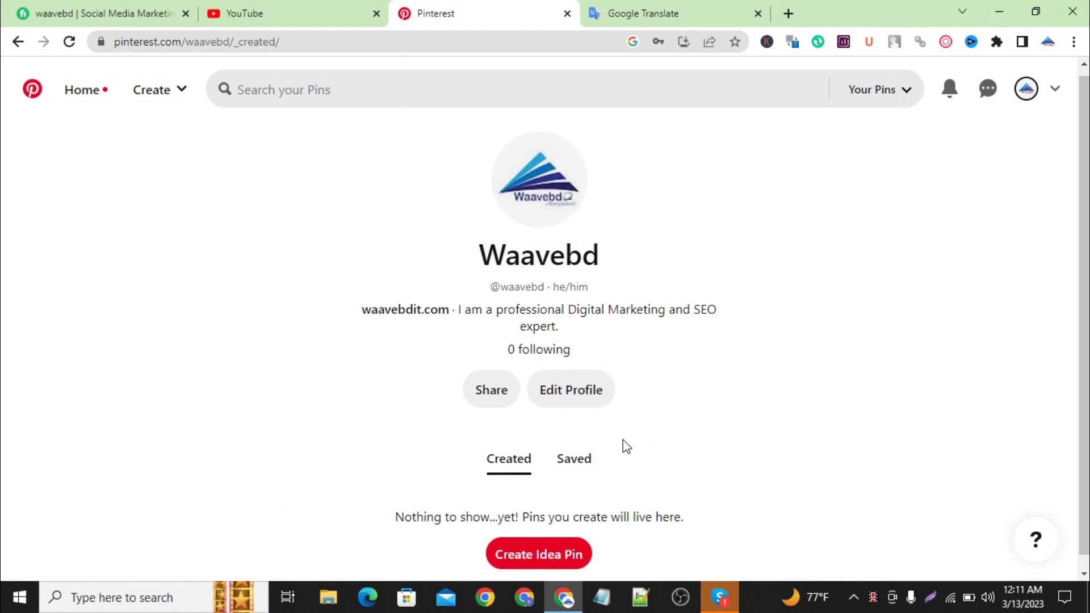
pyautogui.scroll(-1, 622, 440)
pyautogui.scroll(1, 623, 440)
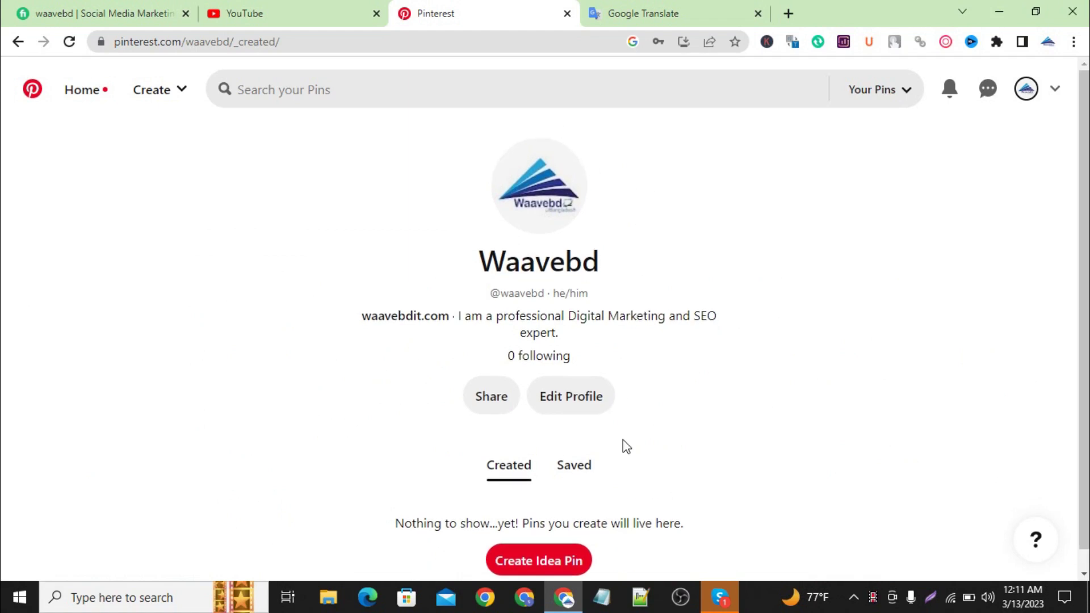
pyautogui.click(1026, 95)
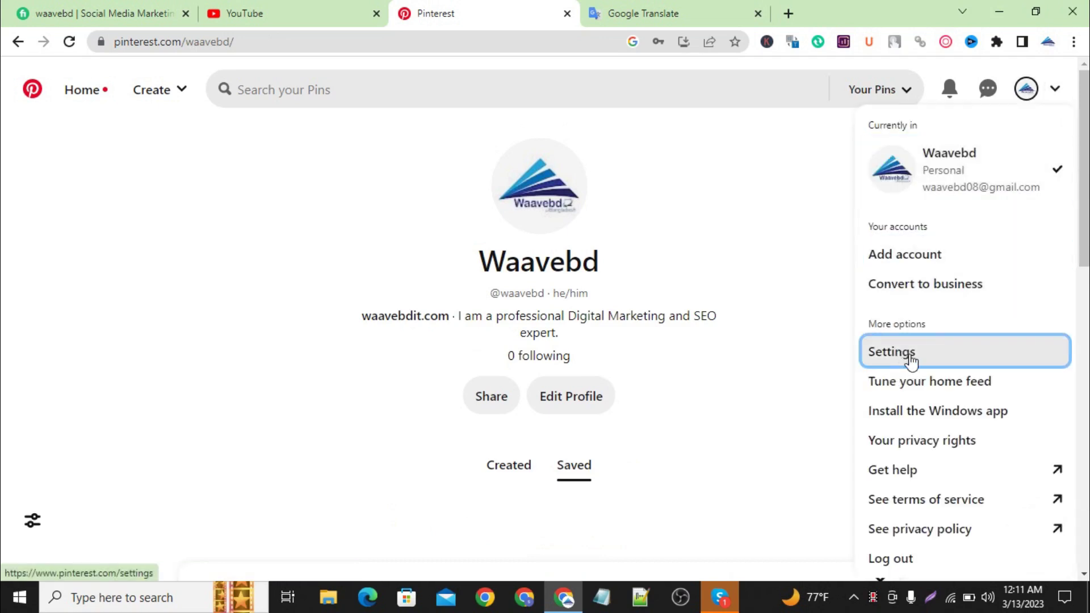
# Open the account settings and scroll through the Public profile page
pyautogui.click(911, 359)
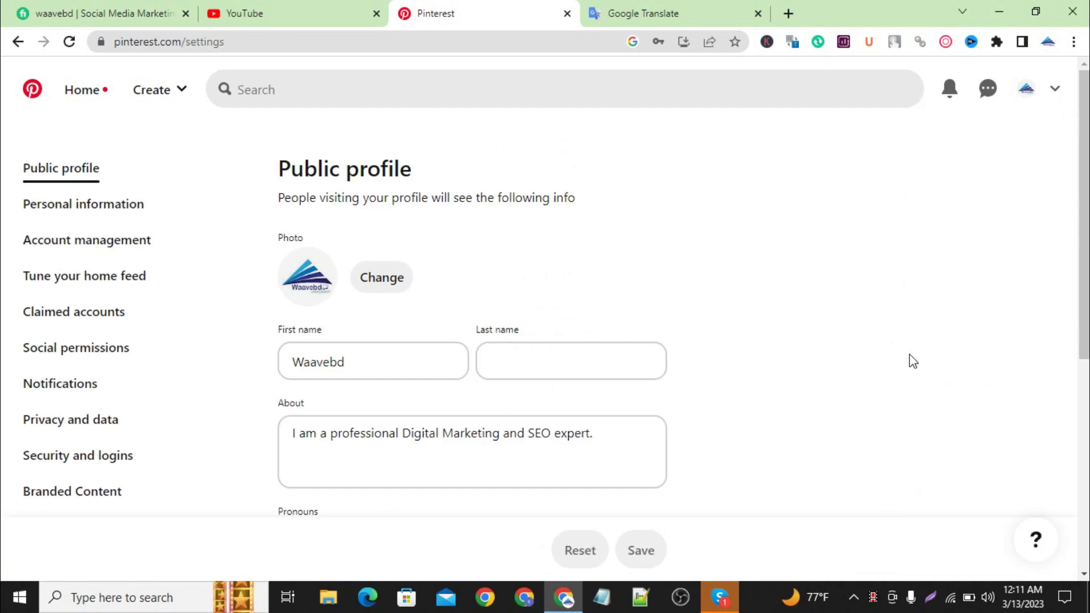
pyautogui.scroll(-2, 356, 376)
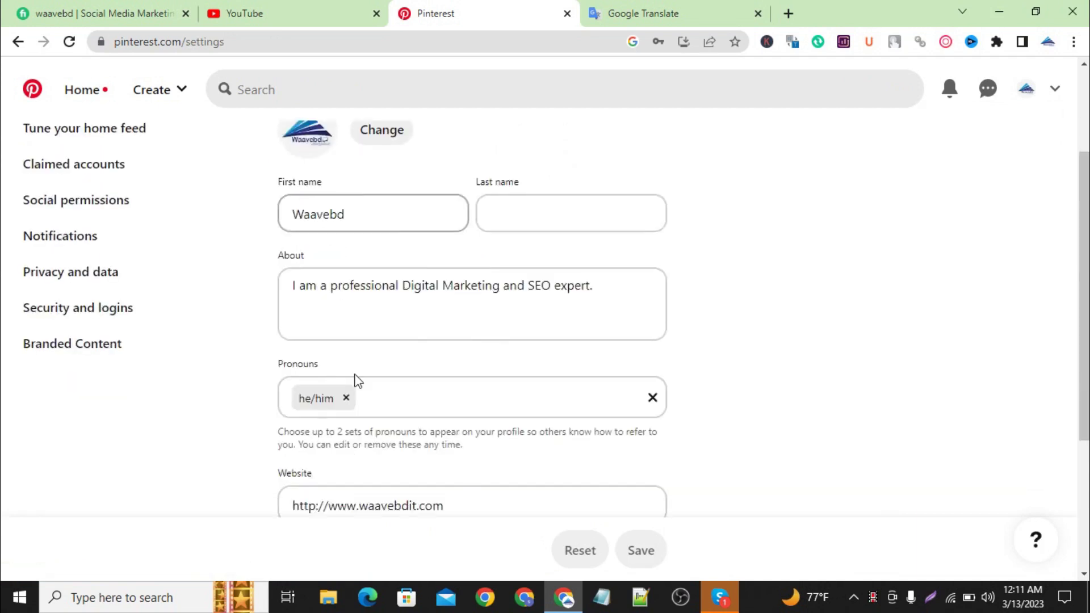
pyautogui.scroll(-3, 357, 379)
pyautogui.scroll(1, 356, 380)
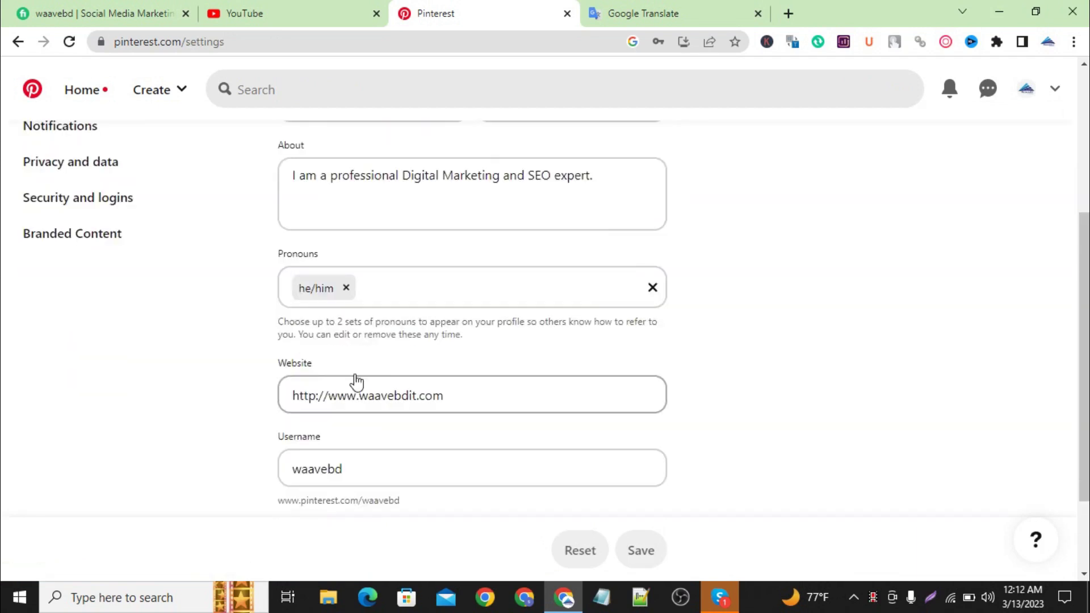
pyautogui.scroll(1, 356, 374)
pyautogui.scroll(3, 98, 275)
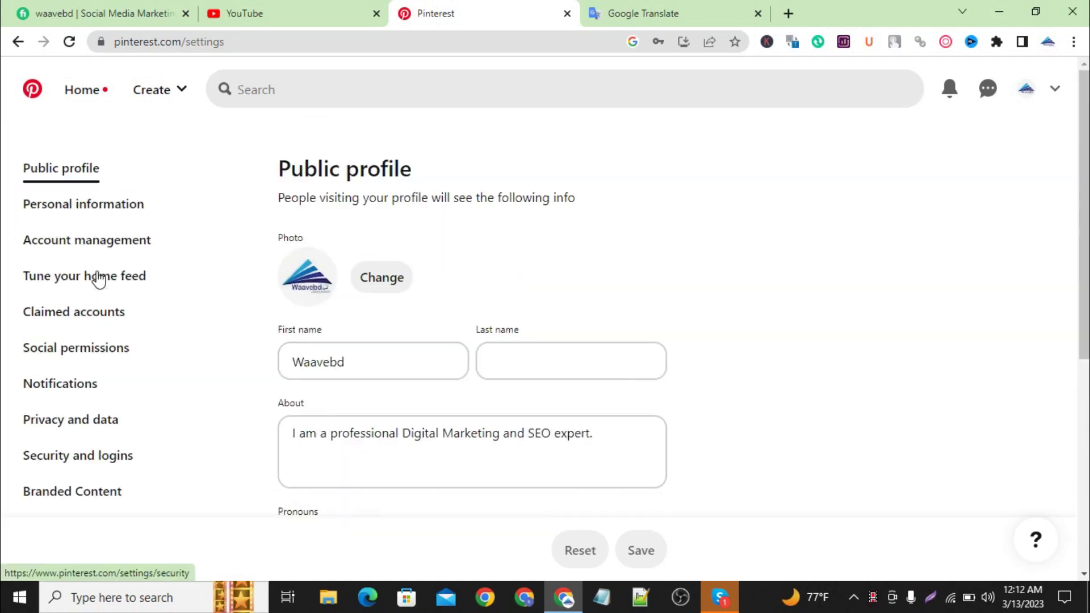
# Review Personal information and leave the language as English (US)
pyautogui.click(85, 216)
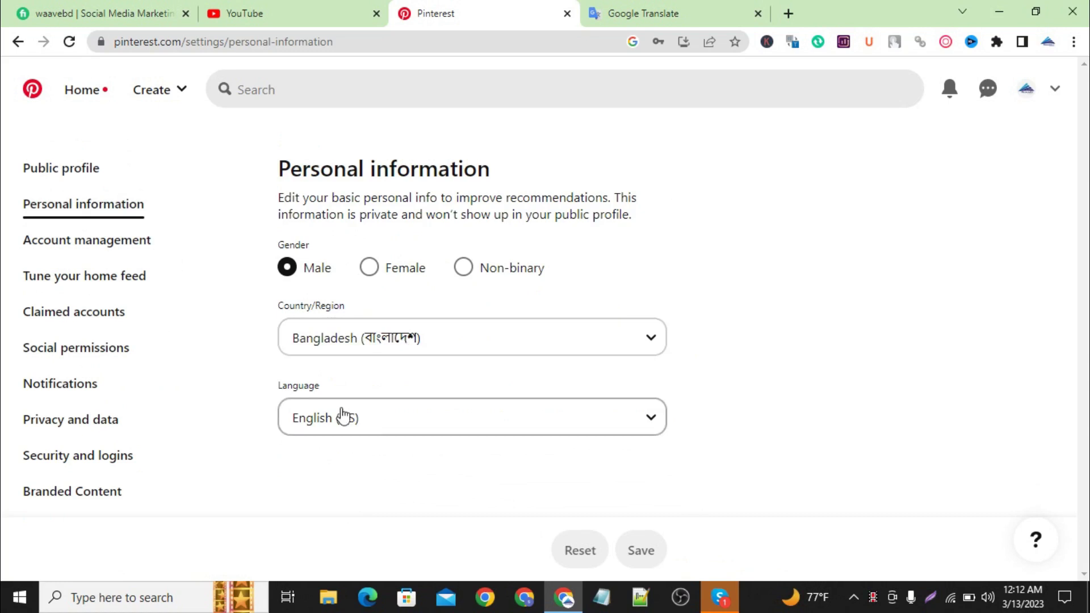
pyautogui.click(403, 437)
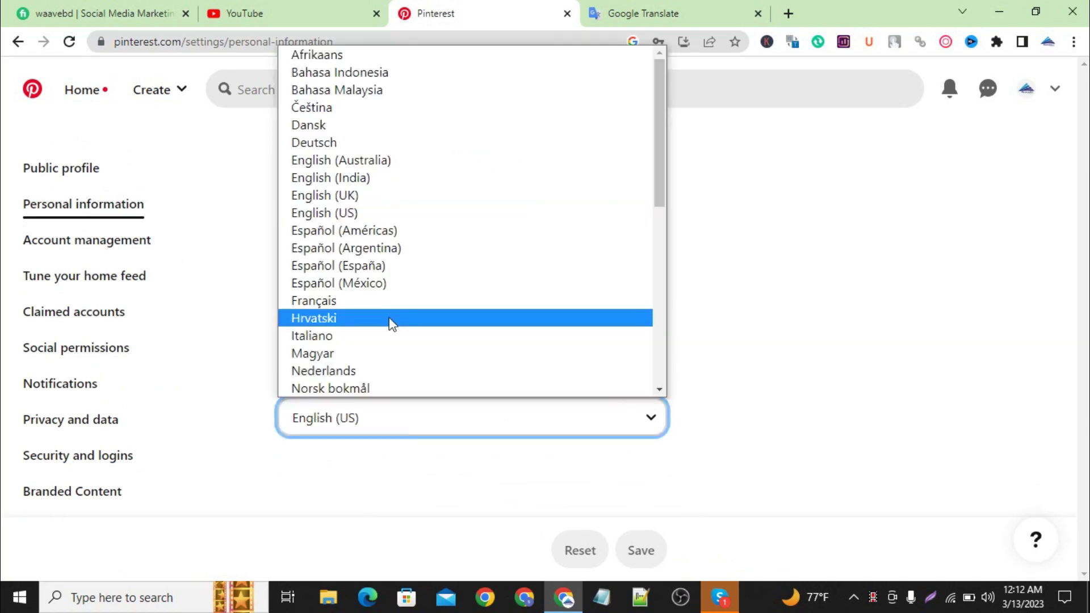
pyautogui.click(872, 235)
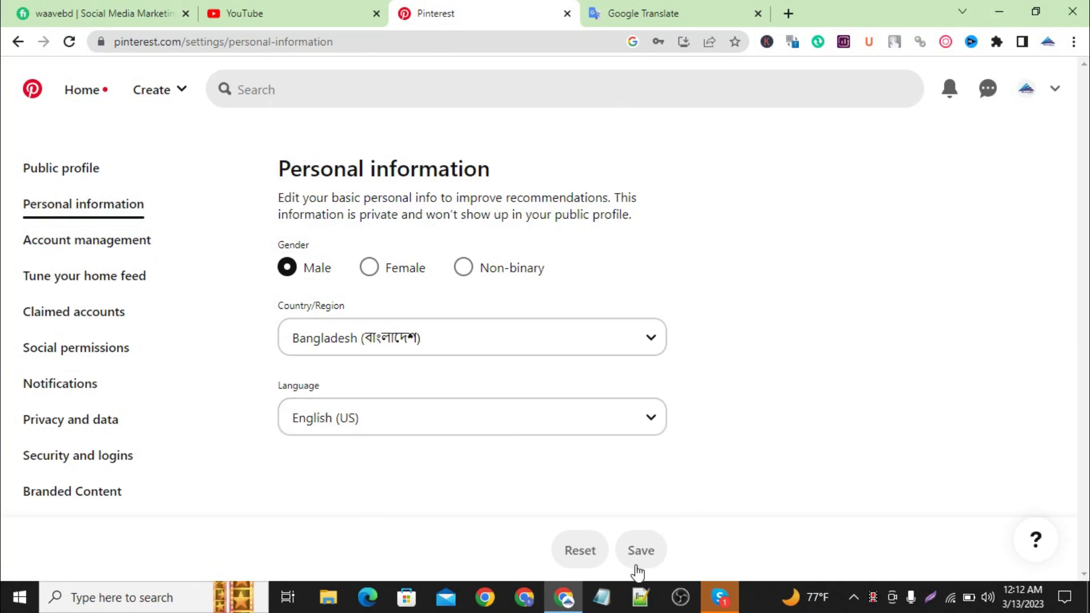
pyautogui.click(111, 248)
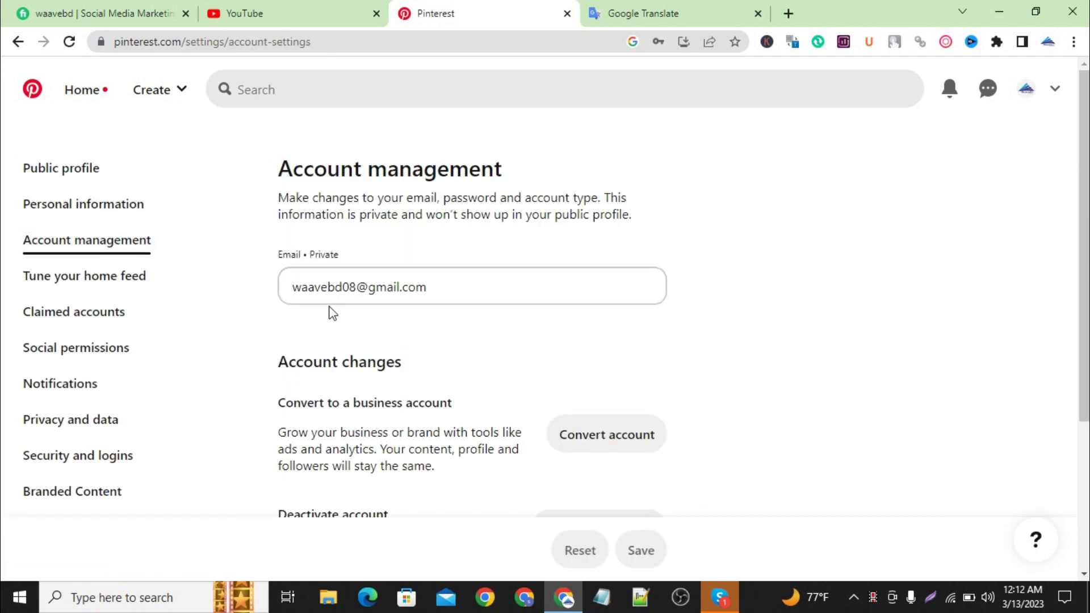
# Scroll through Account changes: convert to business account, deactivate, and delete data and account
pyautogui.scroll(-3, 331, 310)
pyautogui.scroll(1, 331, 310)
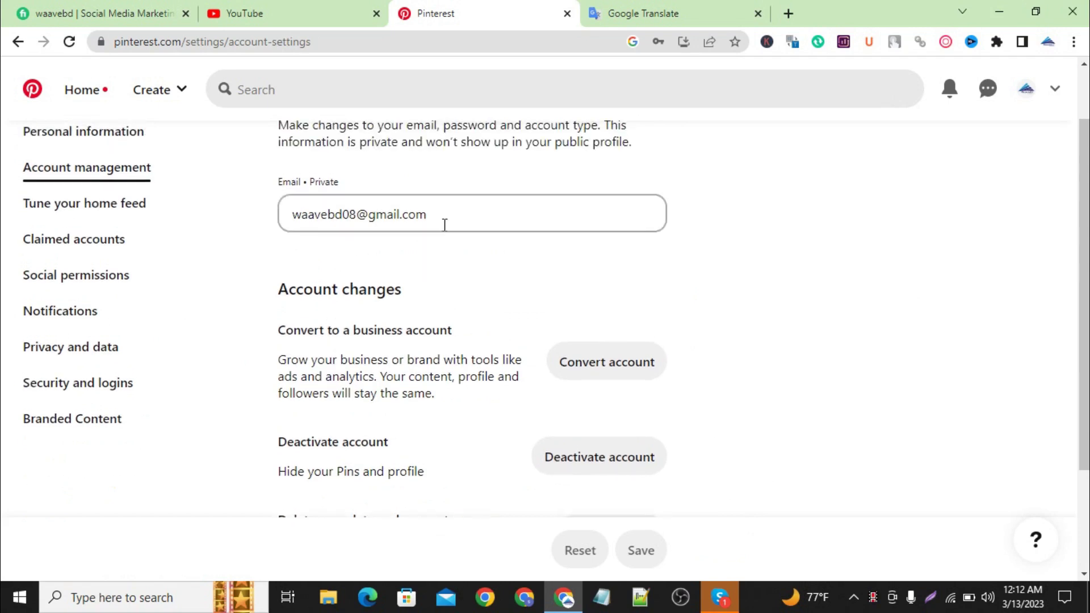
pyautogui.scroll(-1, 407, 369)
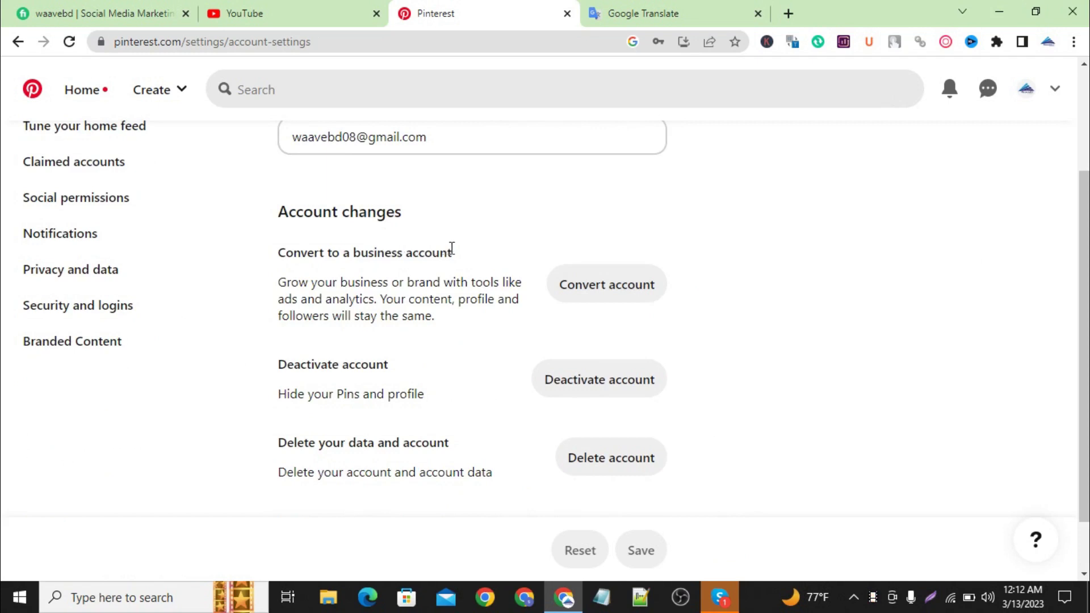
pyautogui.moveTo(451, 249); pyautogui.dragTo(277, 253)
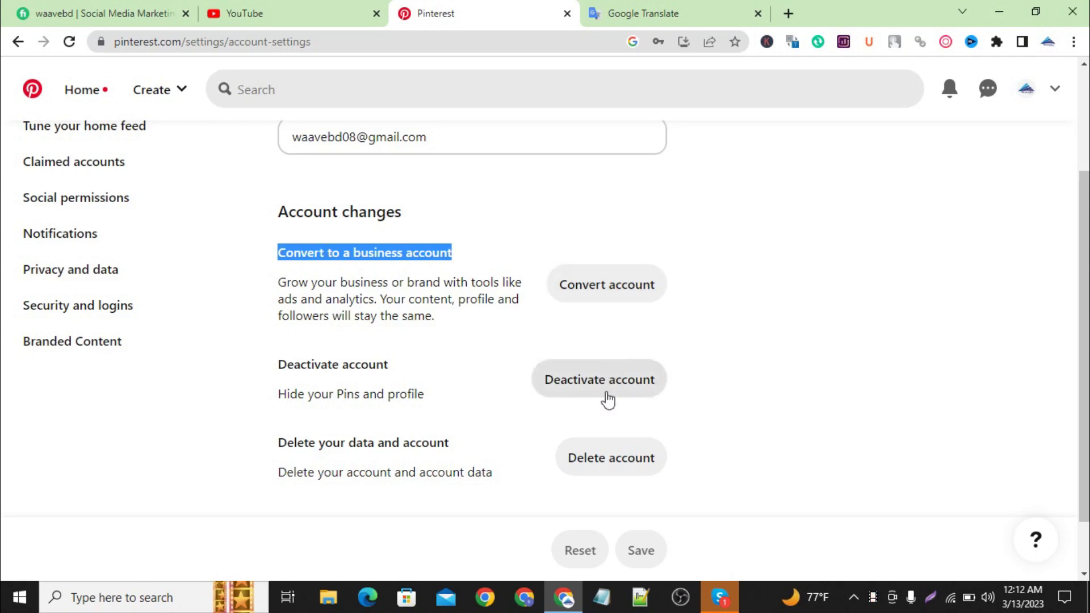
pyautogui.scroll(-1, 430, 410)
pyautogui.scroll(-1, 430, 410)
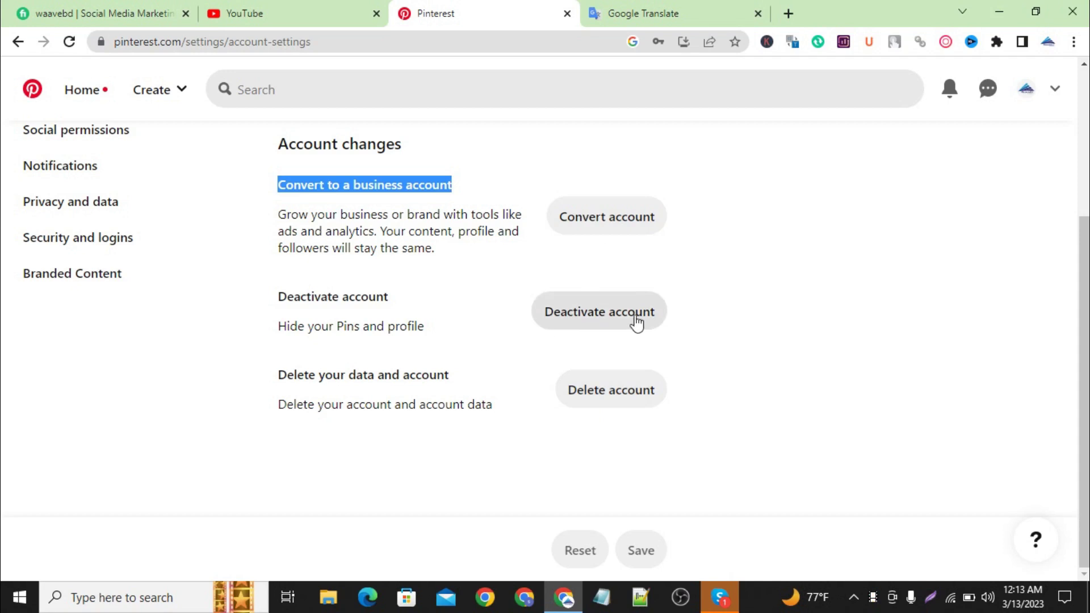
pyautogui.scroll(3, 599, 336)
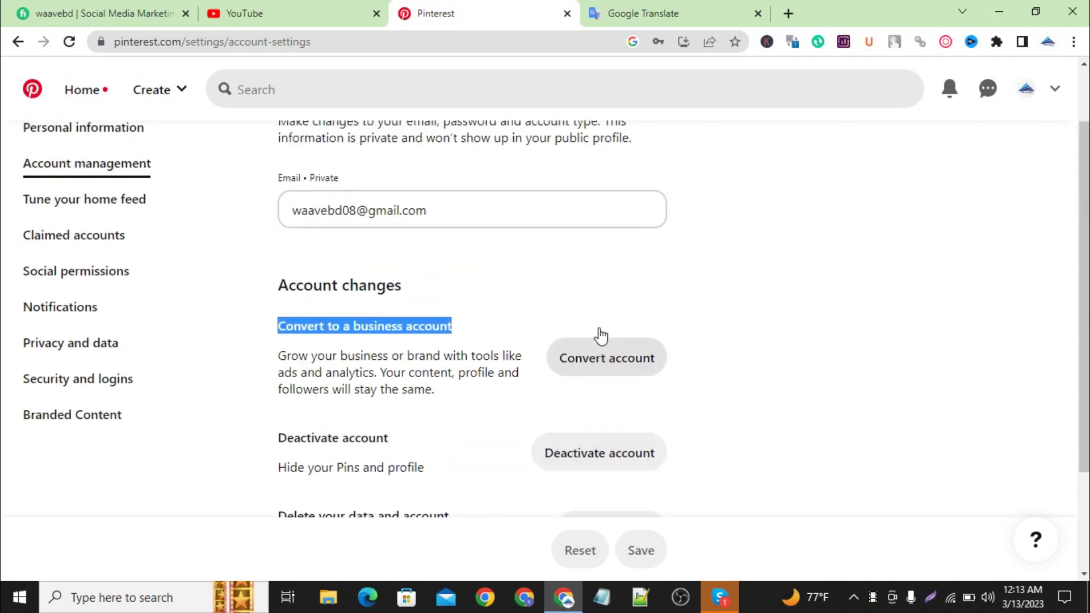
pyautogui.scroll(1, 601, 336)
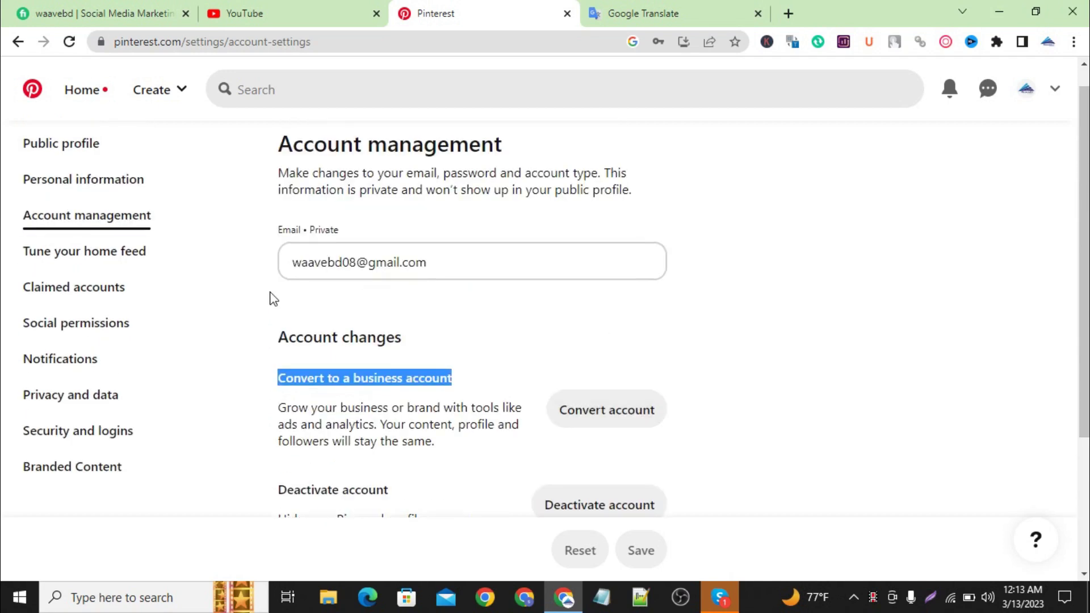
# Open the Tune your home feed settings and scroll through them
pyautogui.click(90, 261)
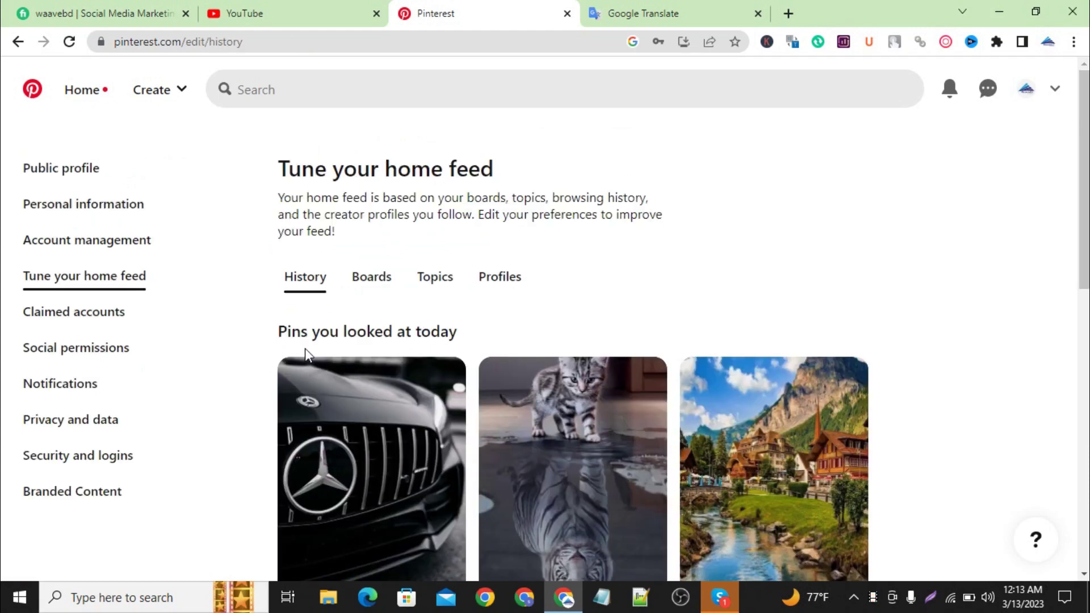
pyautogui.scroll(-1, 376, 405)
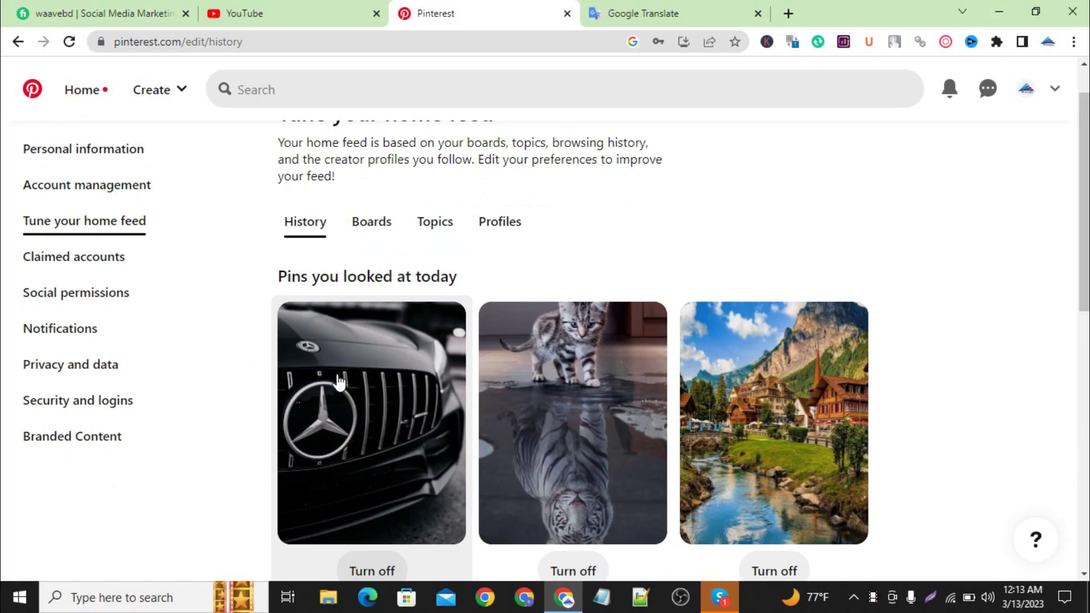
pyautogui.scroll(-6, 339, 382)
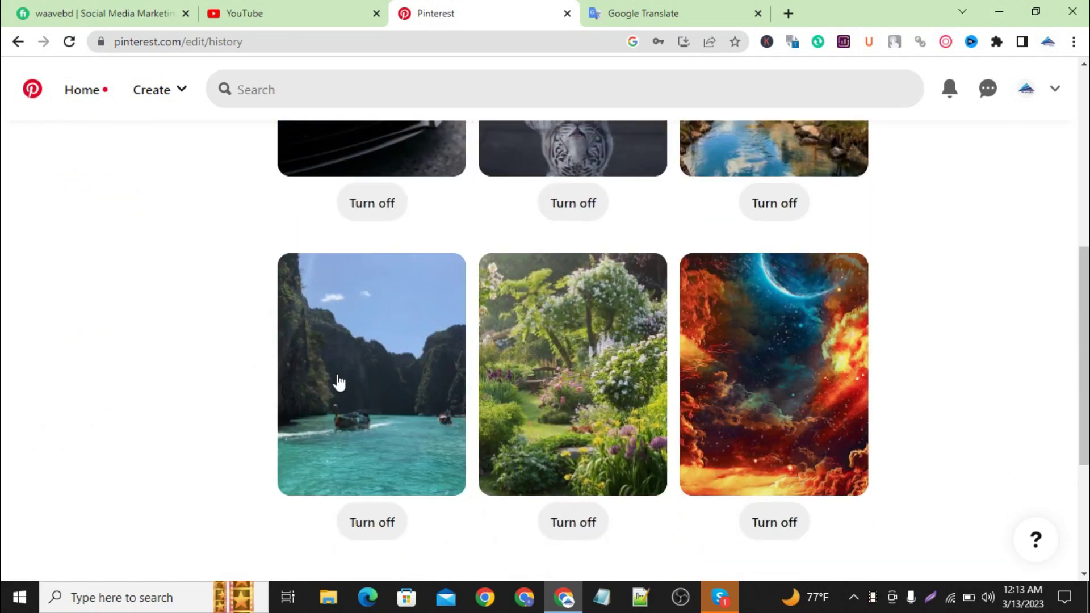
pyautogui.scroll(3, 338, 381)
pyautogui.scroll(4, 338, 382)
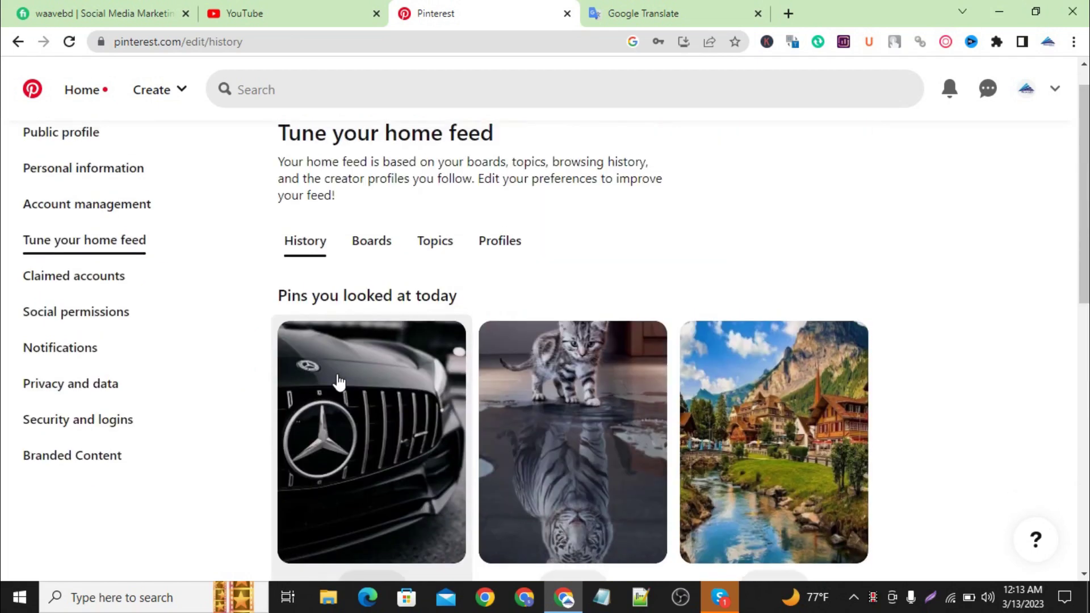
# Check the Boards, Topics and Profiles tabs; Profiles shows no Pinners followed
pyautogui.click(369, 261)
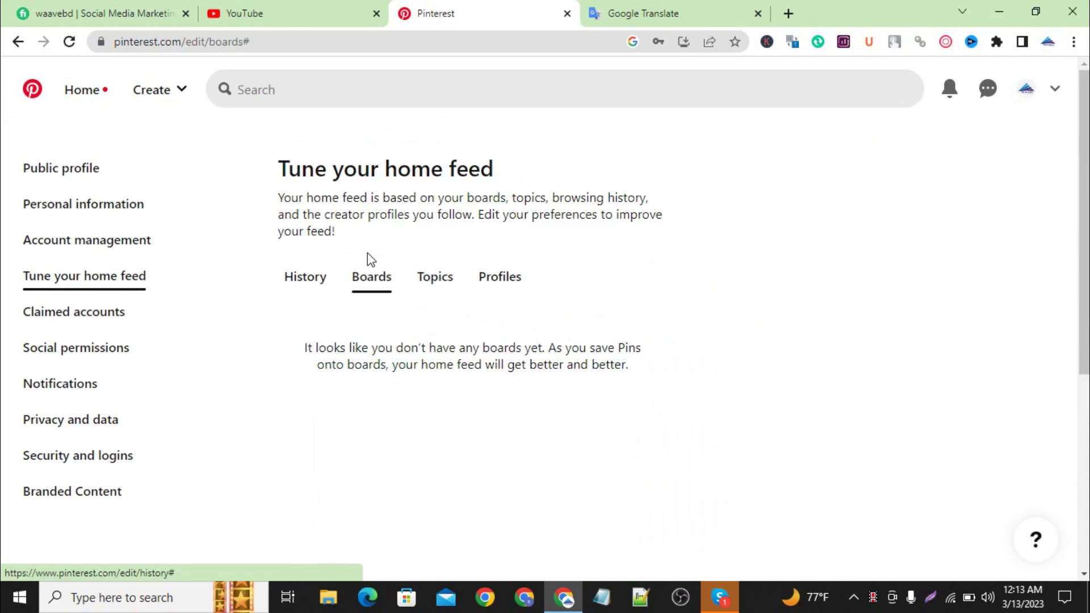
pyautogui.click(437, 287)
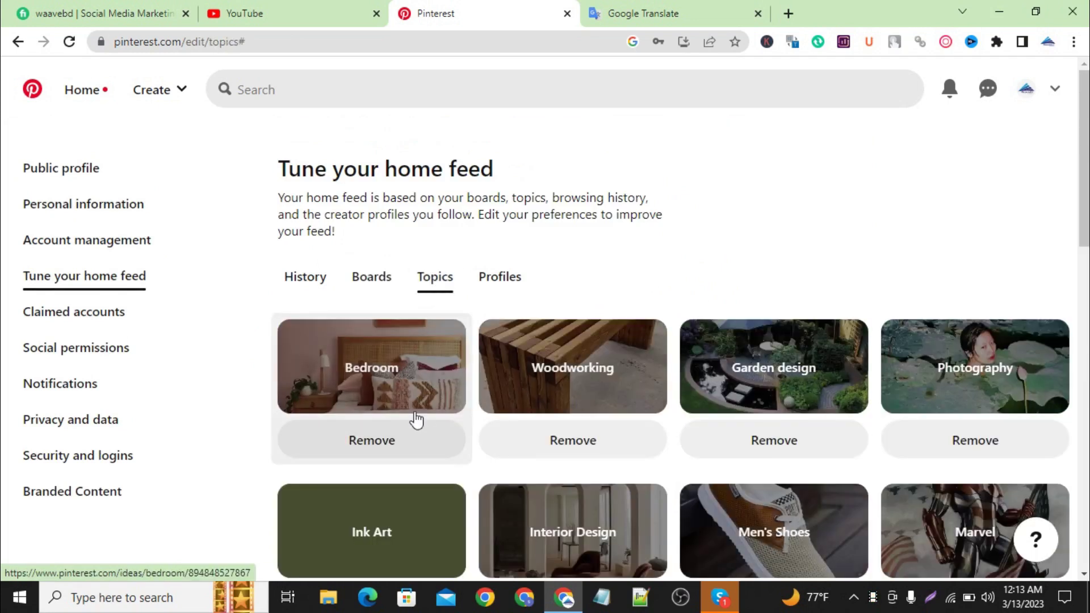
pyautogui.scroll(-4, 416, 420)
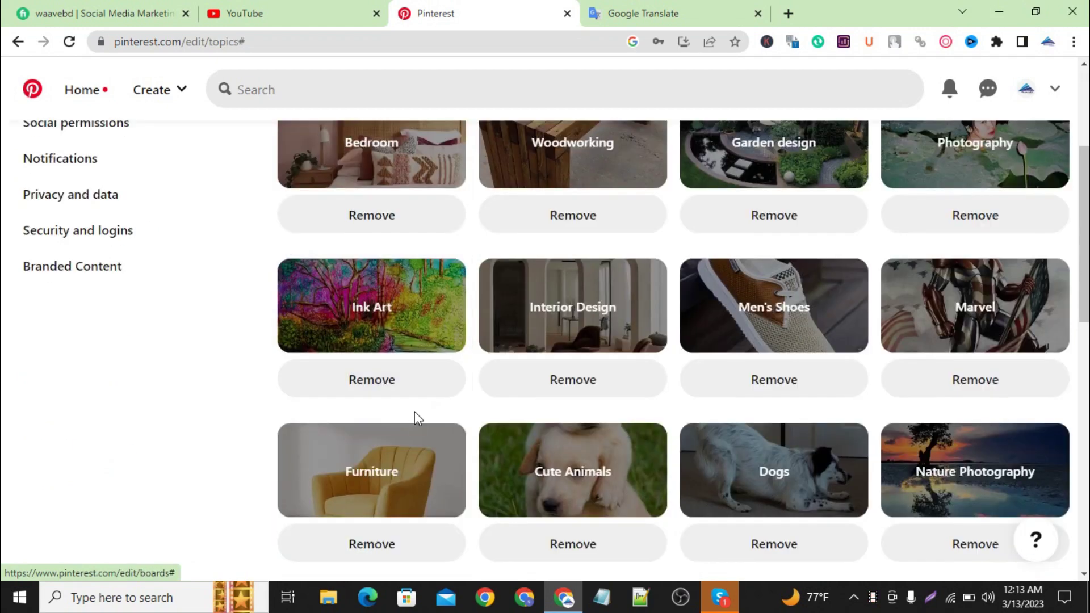
pyautogui.scroll(4, 414, 418)
pyautogui.scroll(-4, 414, 418)
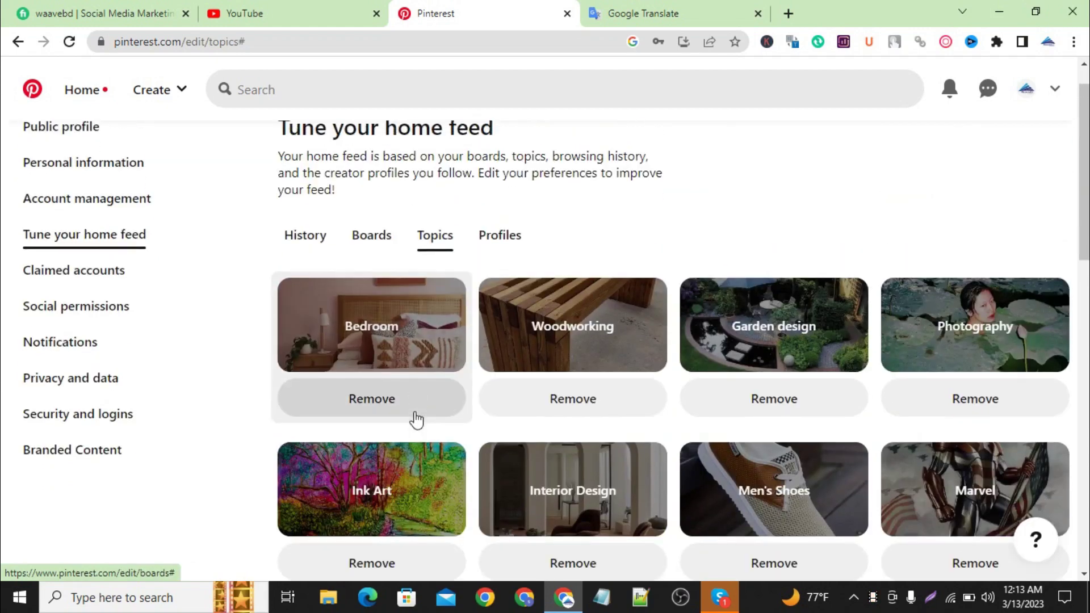
pyautogui.scroll(-12, 414, 412)
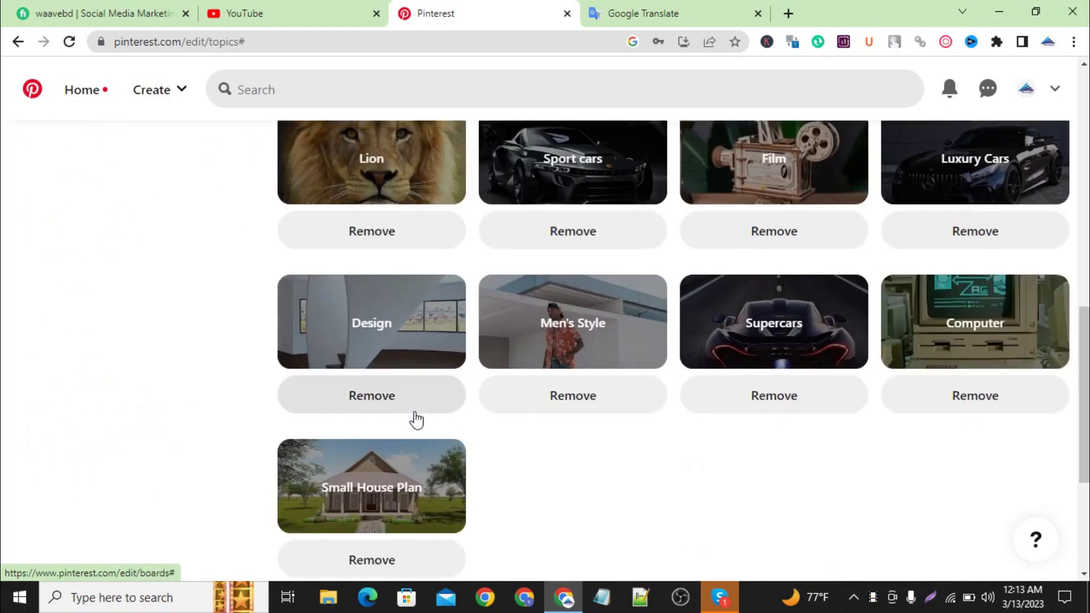
pyautogui.scroll(13, 416, 420)
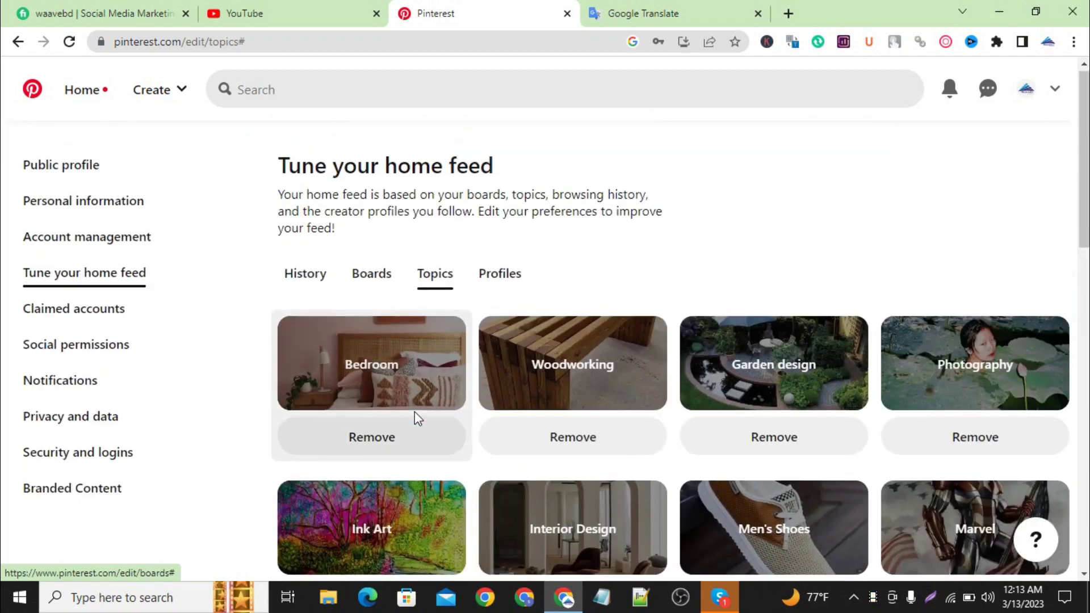
pyautogui.scroll(-12, 368, 460)
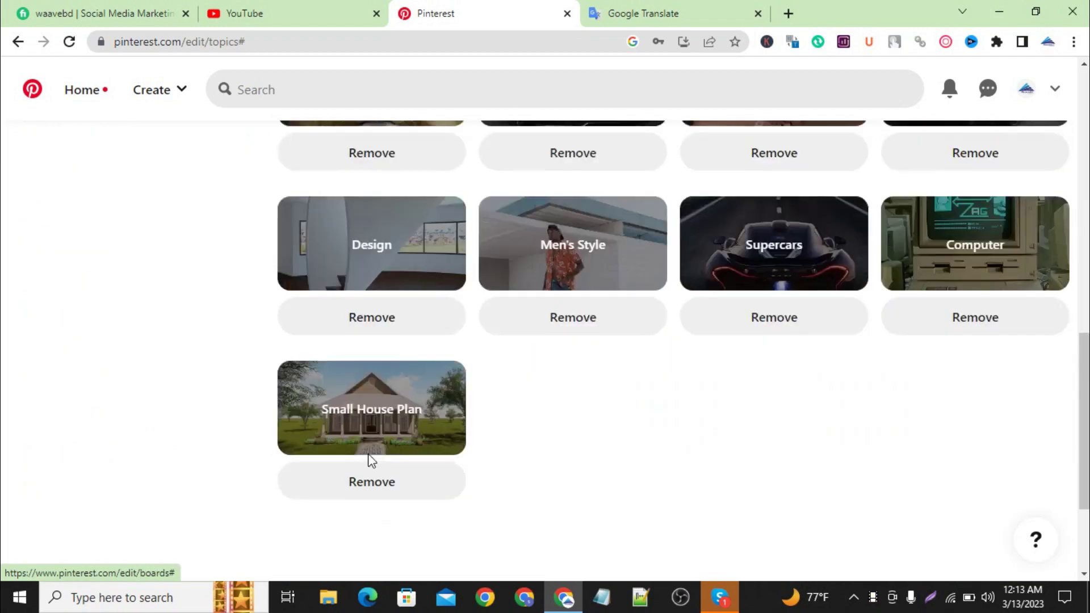
pyautogui.scroll(9, 370, 460)
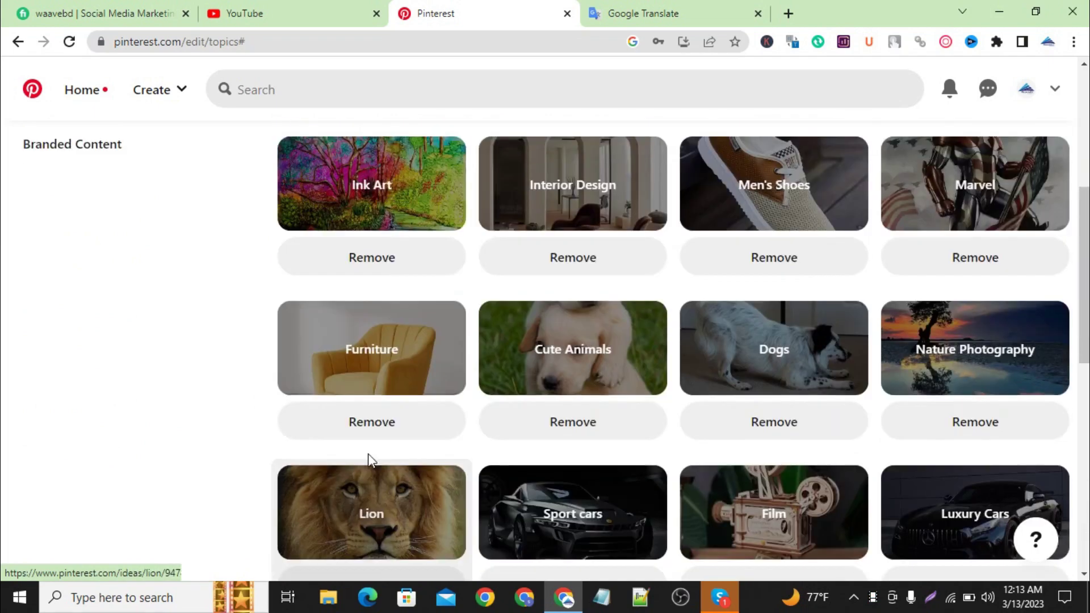
pyautogui.scroll(5, 370, 459)
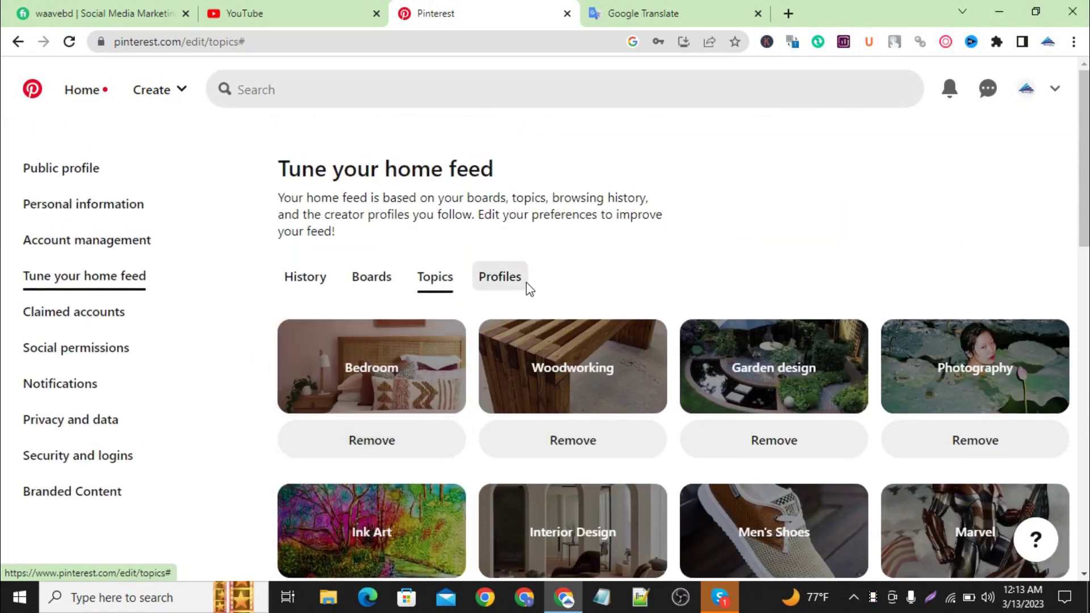
pyautogui.click(527, 283)
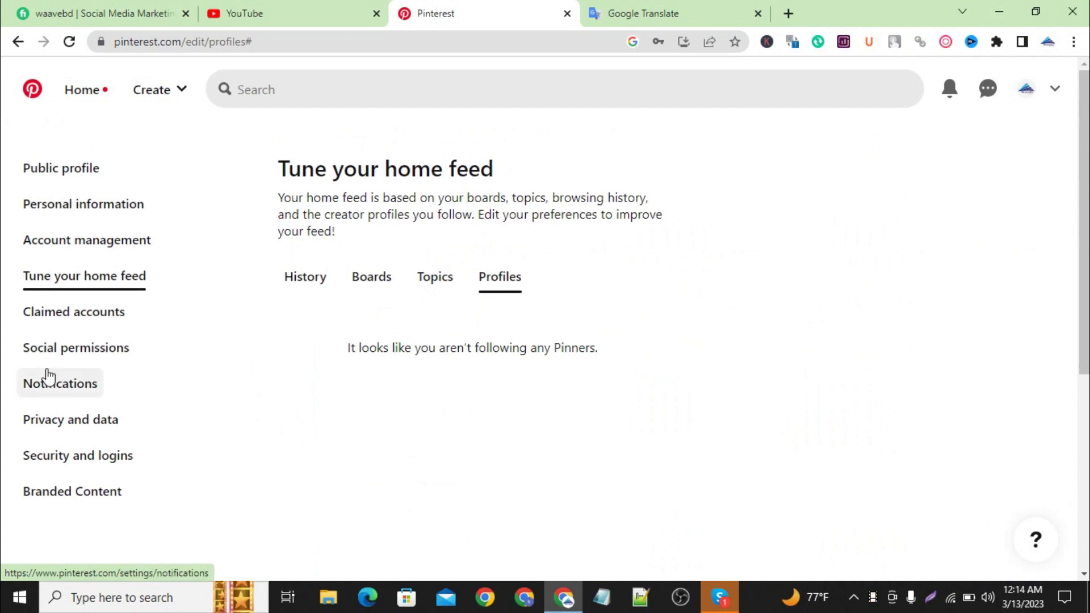
# Start a website claim in Claimed accounts, review the claim methods, and cancel
pyautogui.click(100, 323)
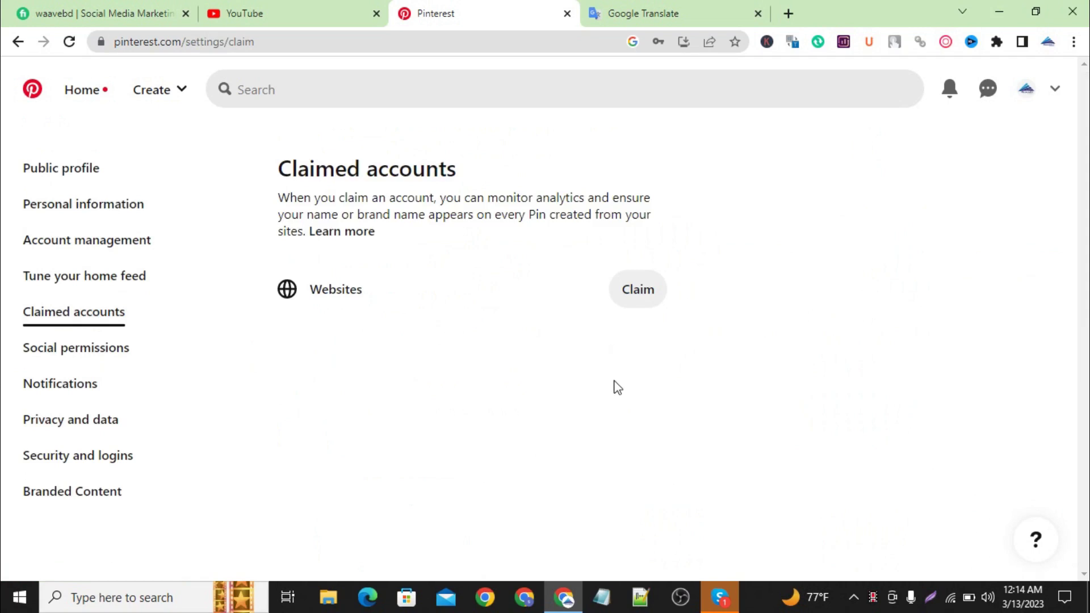
pyautogui.click(654, 300)
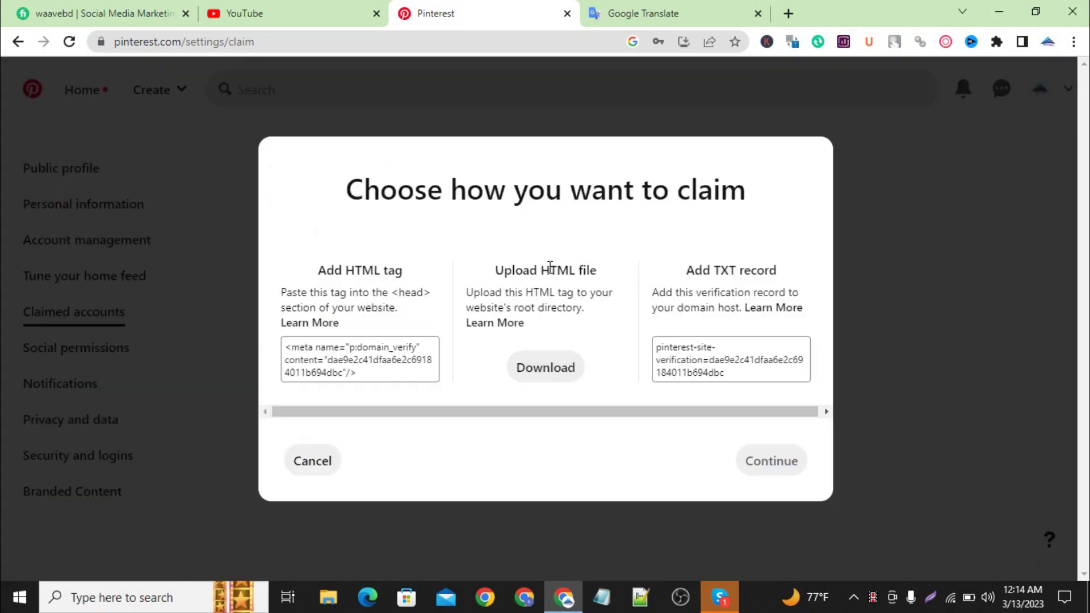
pyautogui.doubleClick(558, 269)
pyautogui.click(706, 278)
pyautogui.click(314, 462)
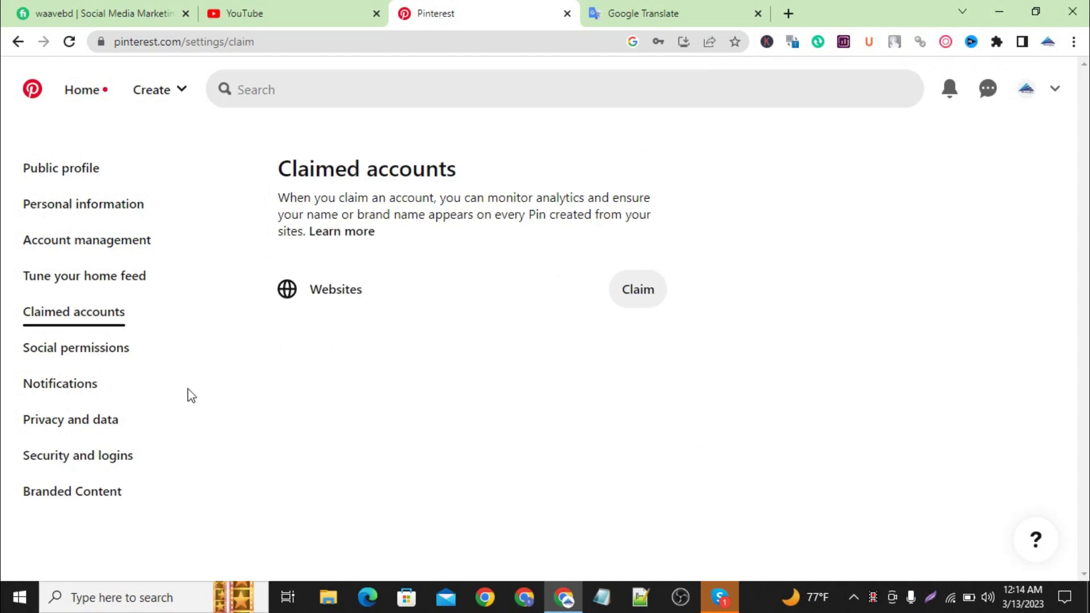
pyautogui.click(106, 357)
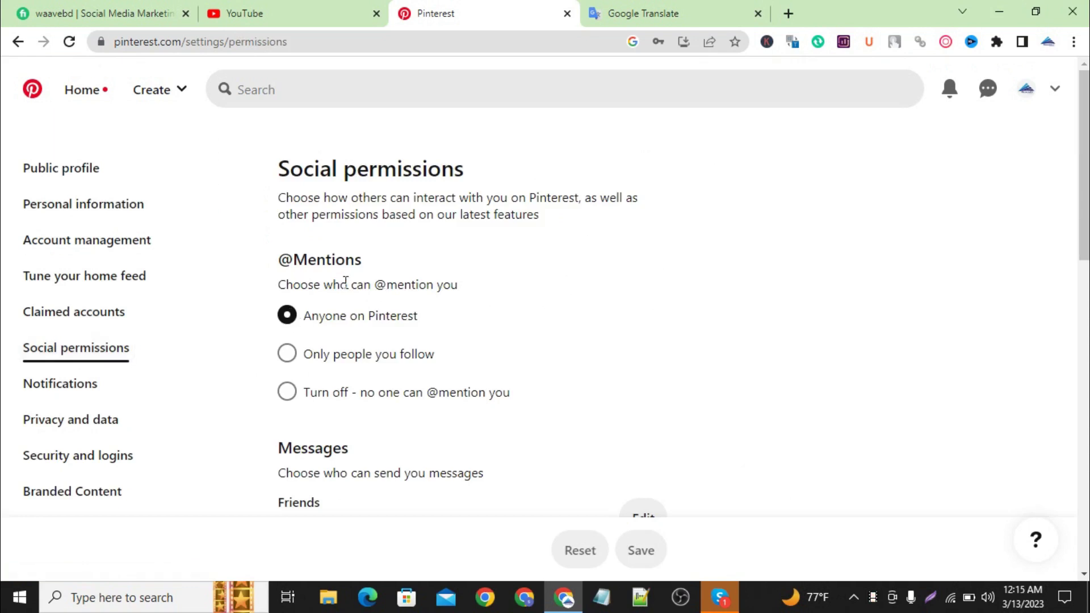
pyautogui.tripleClick(322, 284)
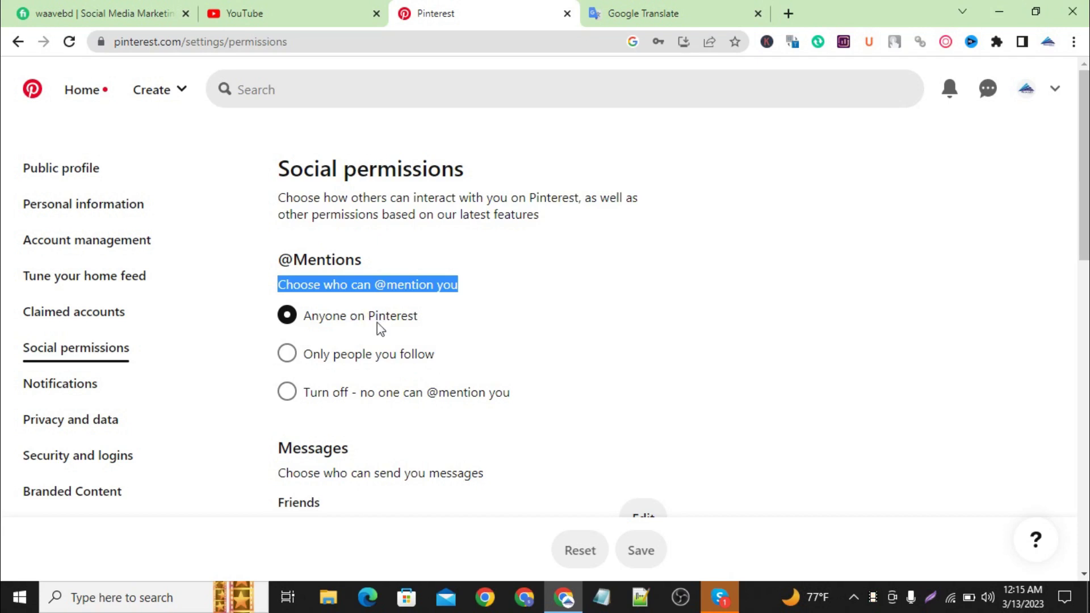
pyautogui.scroll(-1, 390, 335)
pyautogui.scroll(-3, 391, 335)
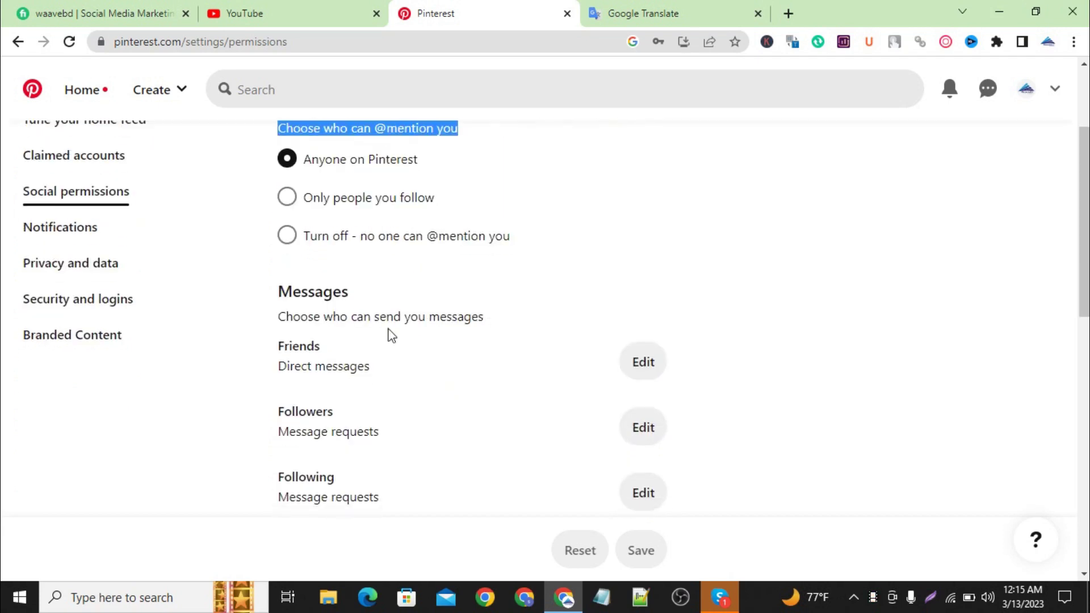
pyautogui.scroll(-1, 390, 335)
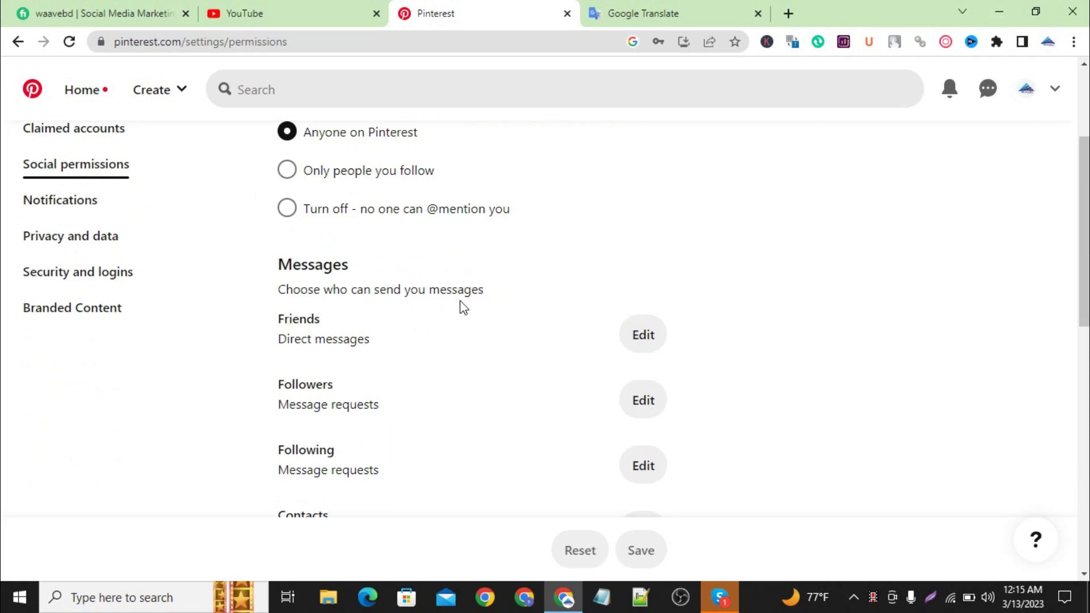
pyautogui.doubleClick(301, 318)
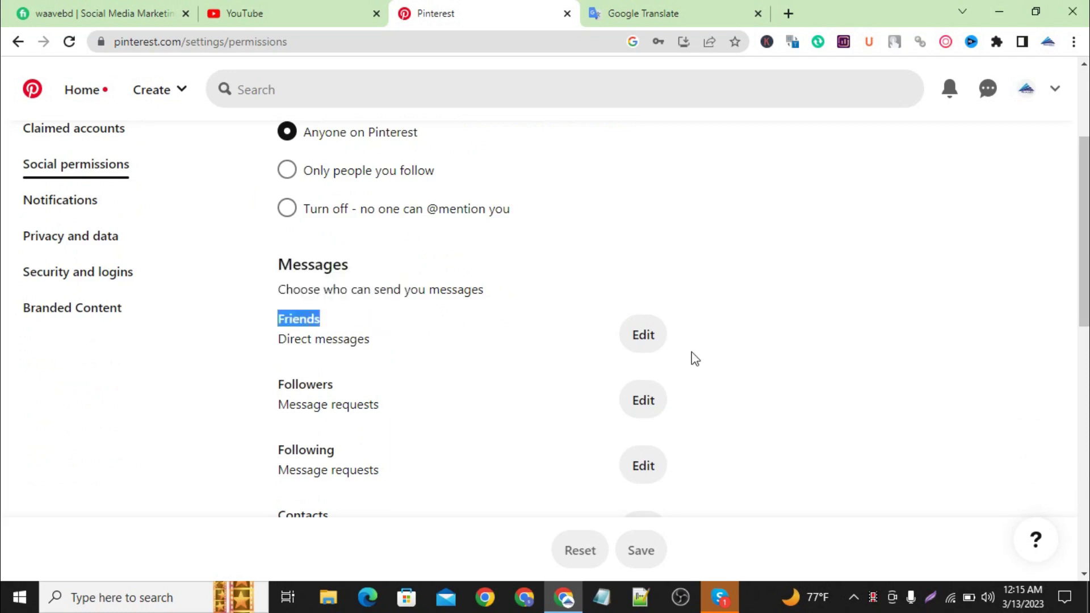
pyautogui.click(645, 336)
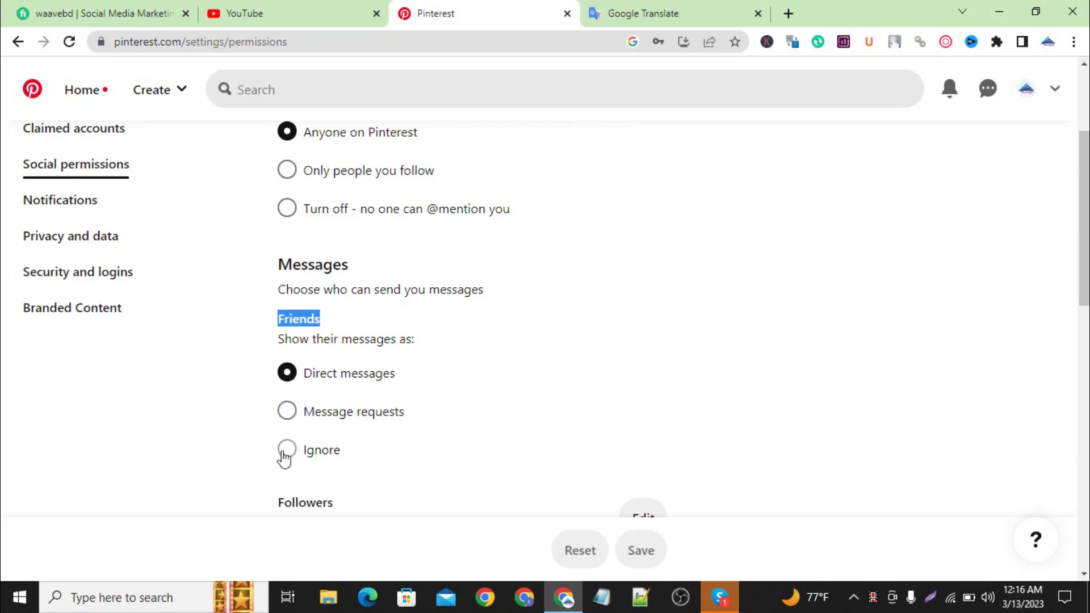
pyautogui.click(244, 409)
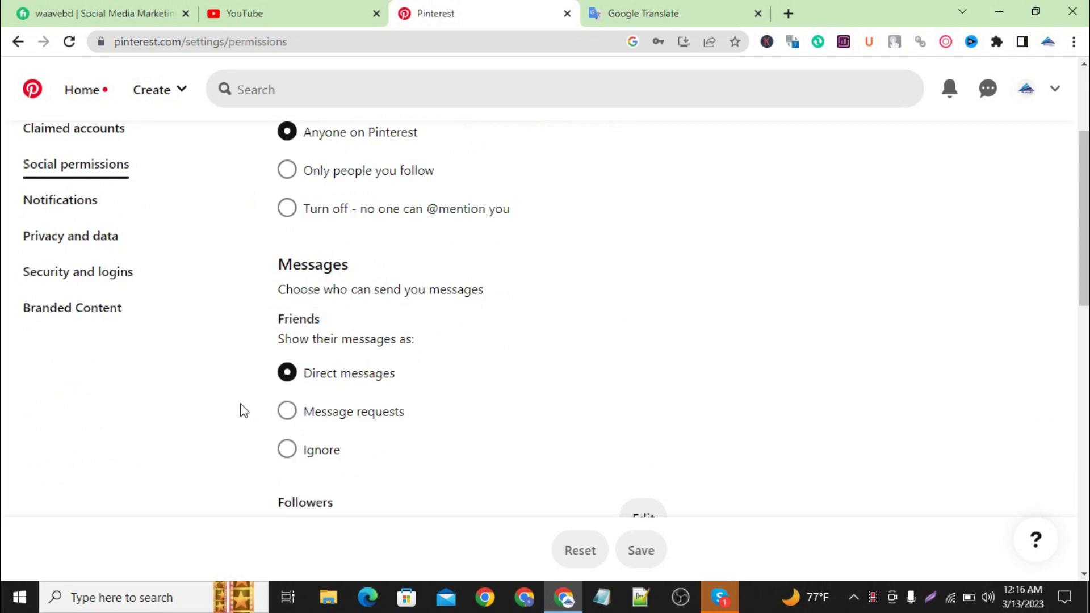
# Let both Followers and Following reach you by Direct messages
pyautogui.scroll(-2, 328, 483)
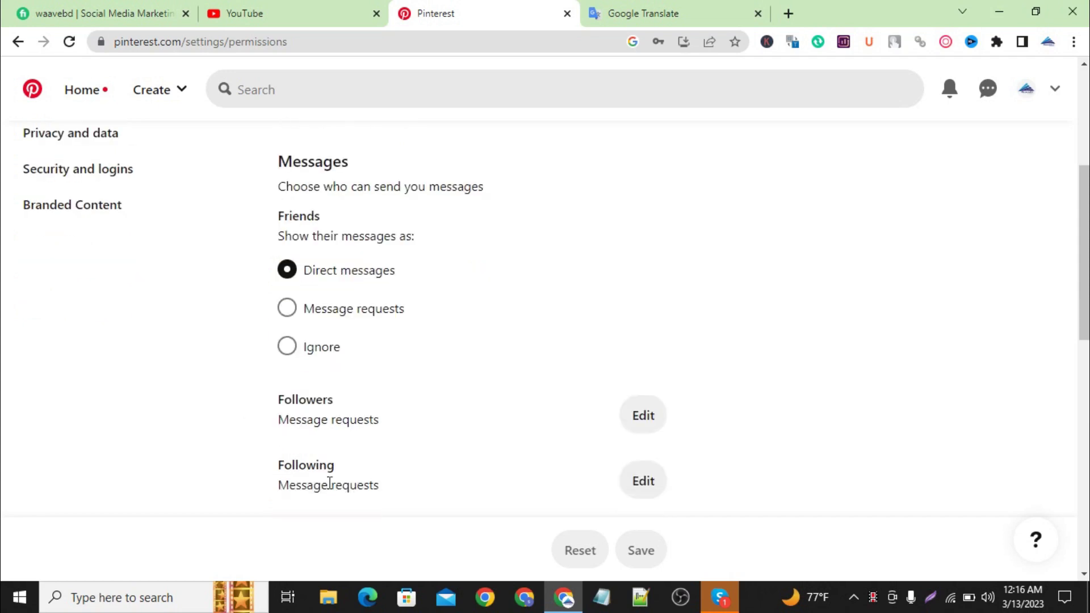
pyautogui.click(644, 415)
pyautogui.scroll(-2, 409, 404)
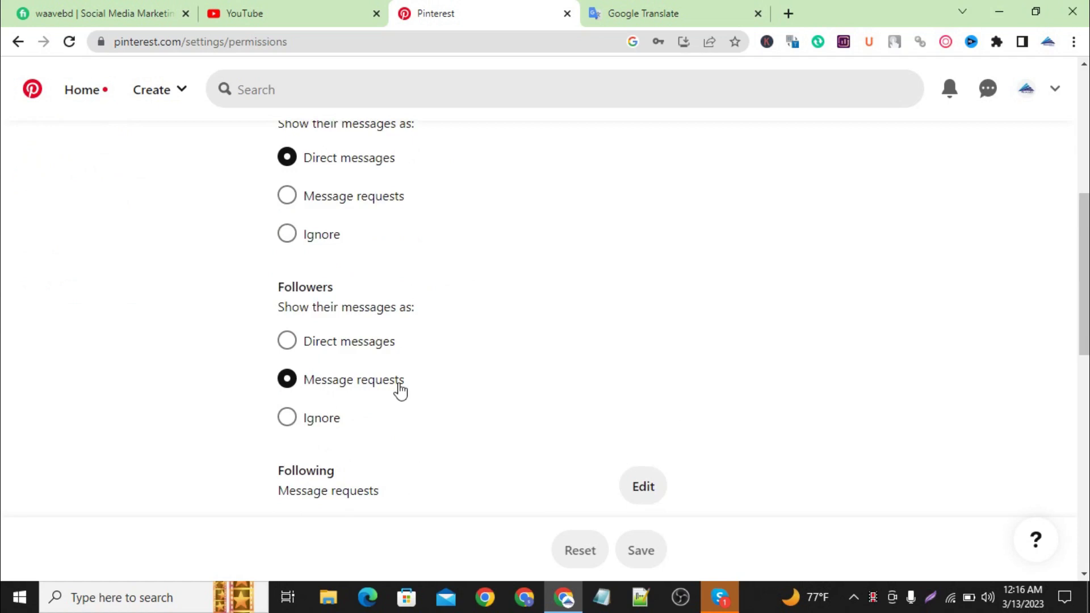
pyautogui.click(288, 342)
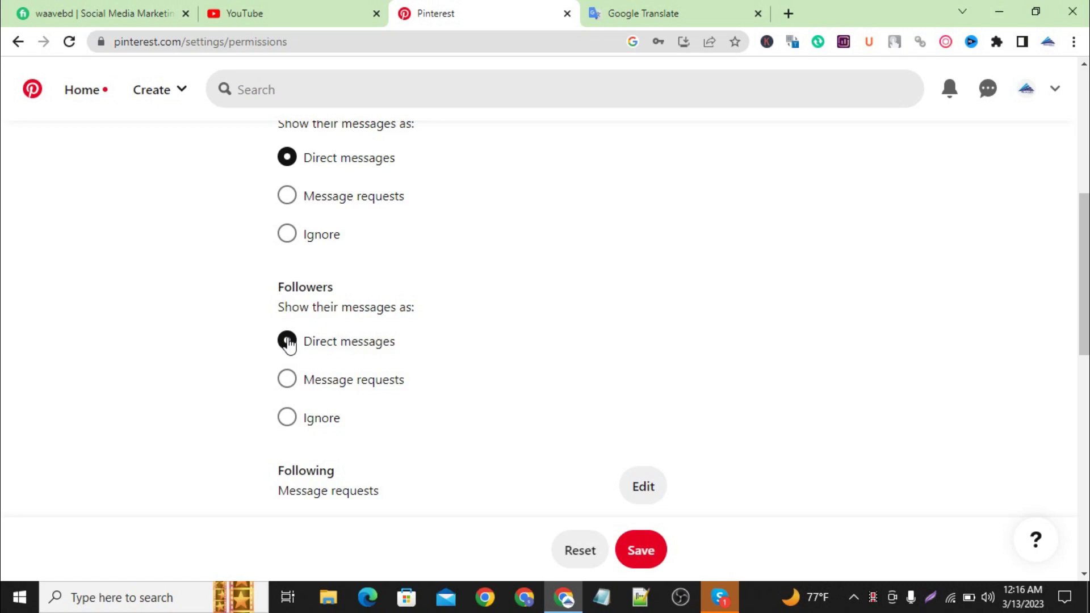
pyautogui.scroll(-3, 289, 343)
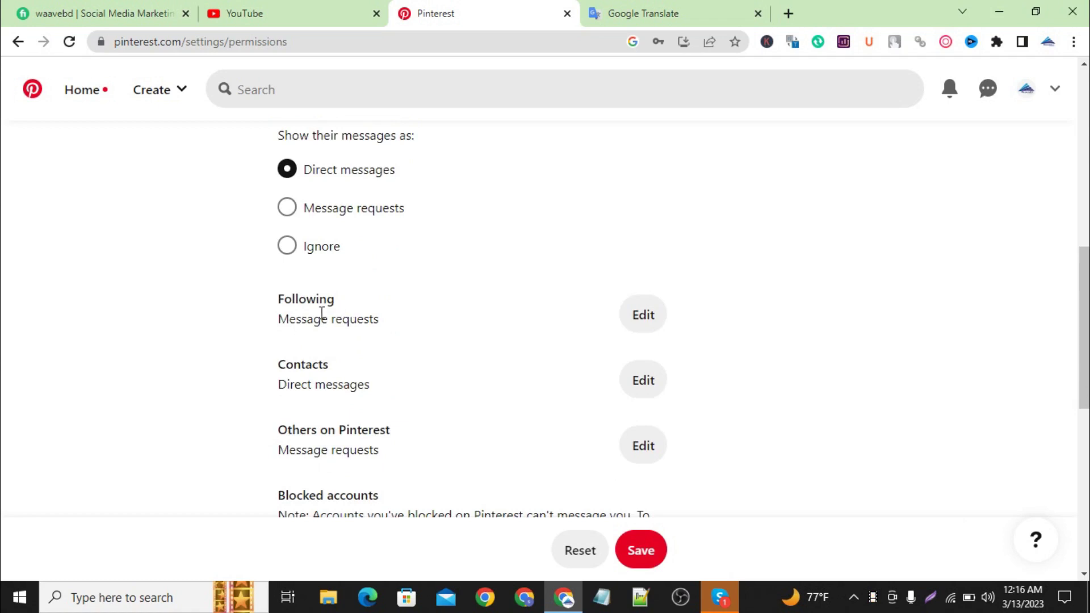
pyautogui.click(646, 322)
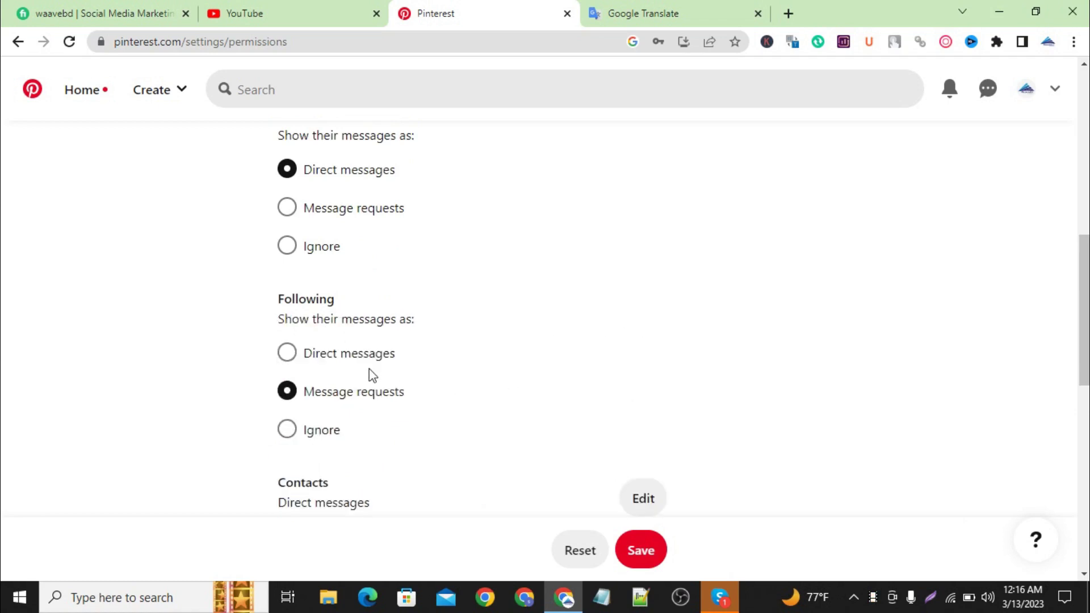
pyautogui.click(295, 360)
# Review the message options for Contacts and Others on Pinterest without changing them
pyautogui.scroll(-3, 295, 357)
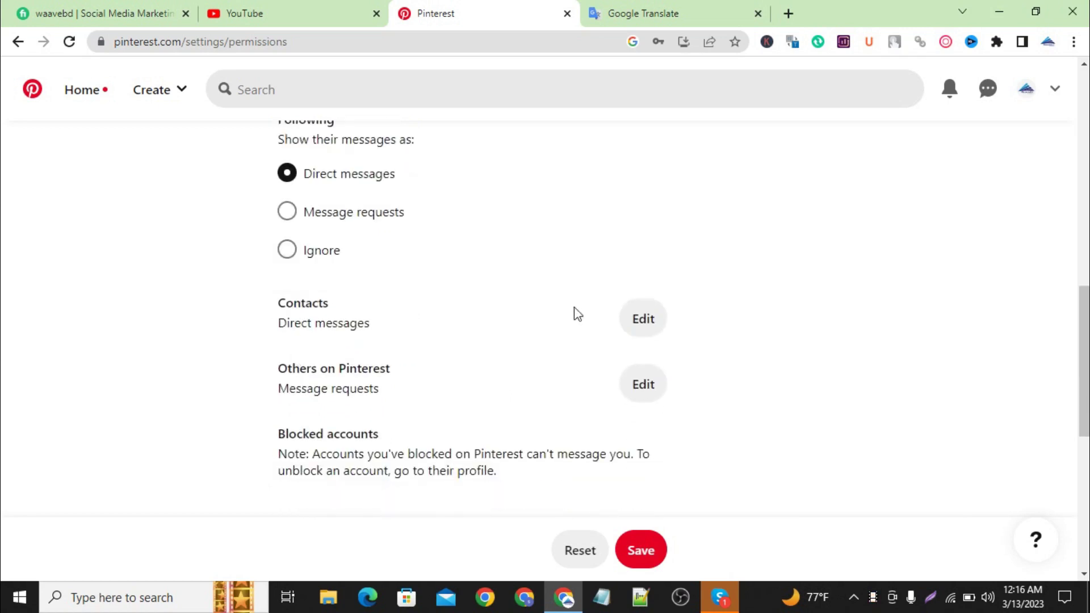
pyautogui.click(653, 314)
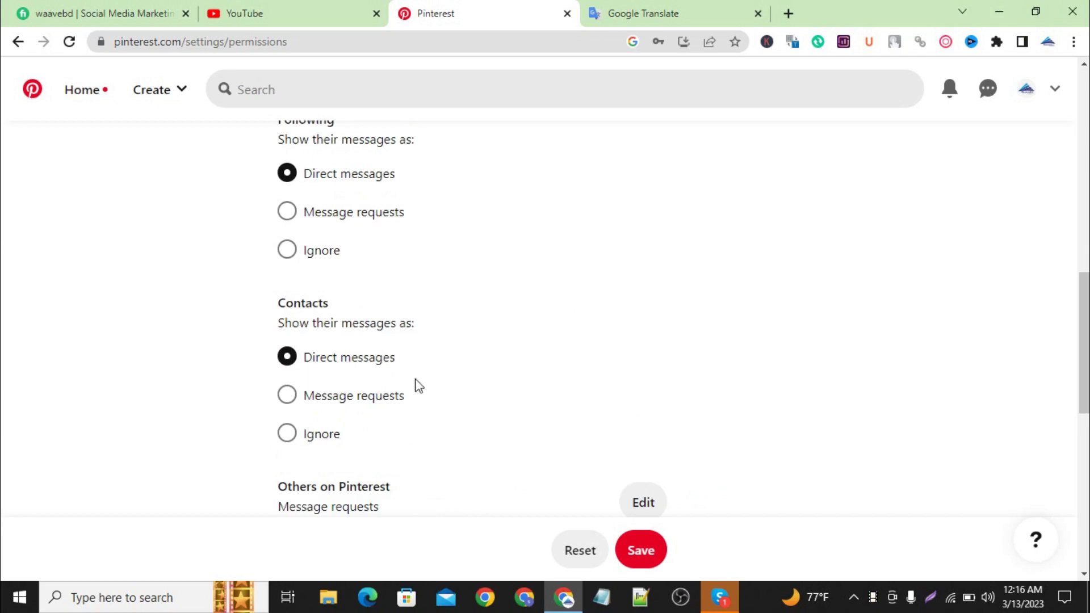
pyautogui.scroll(-4, 408, 318)
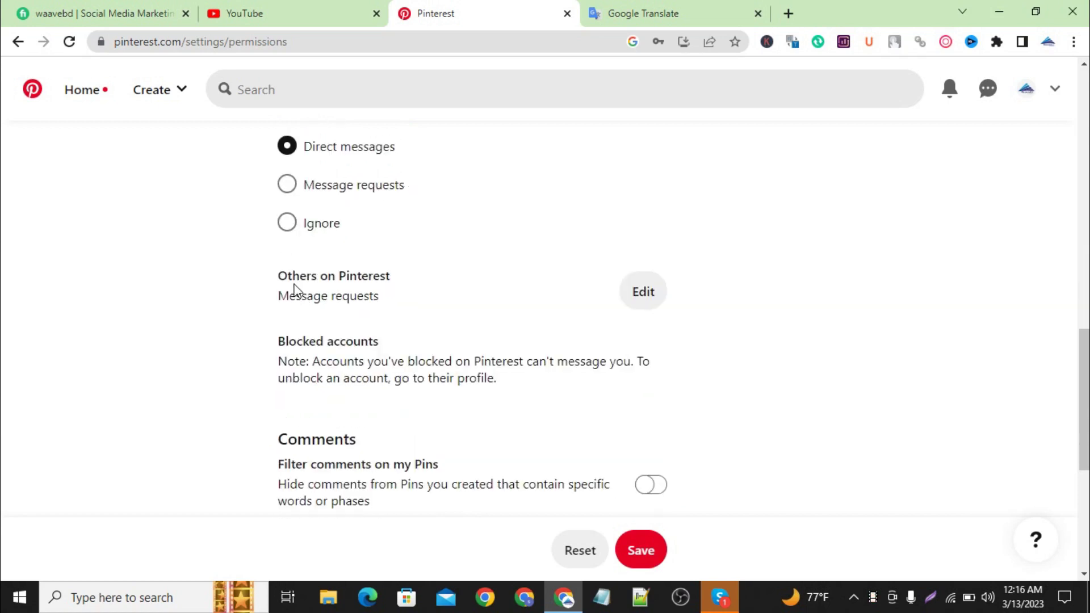
pyautogui.click(648, 289)
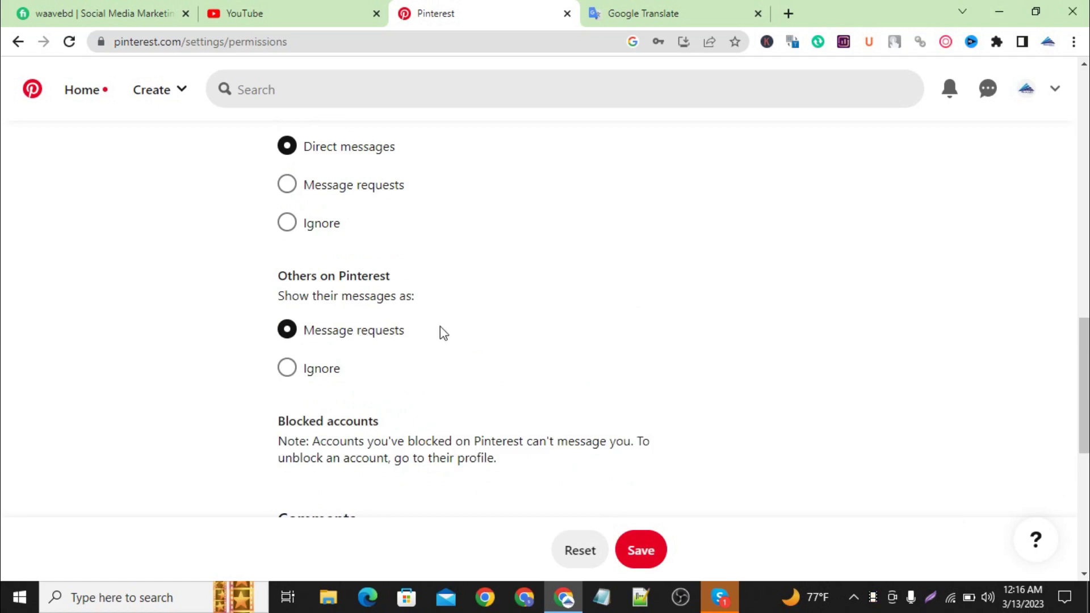
pyautogui.moveTo(420, 339); pyautogui.dragTo(304, 336)
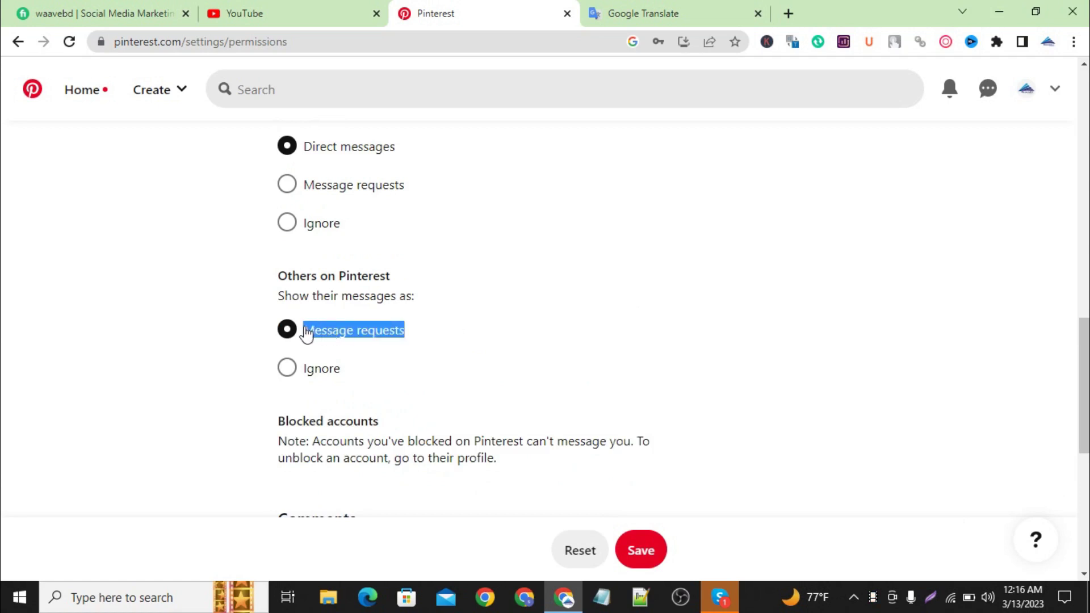
pyautogui.click(180, 364)
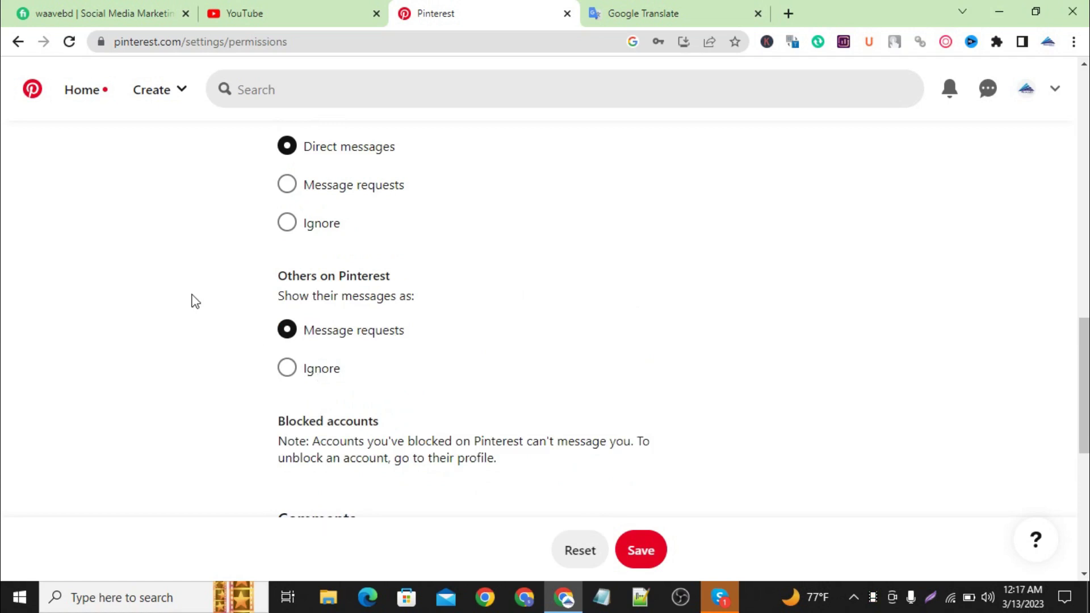
# Look over the Blocked accounts section and save the social permissions
pyautogui.scroll(-2, 192, 301)
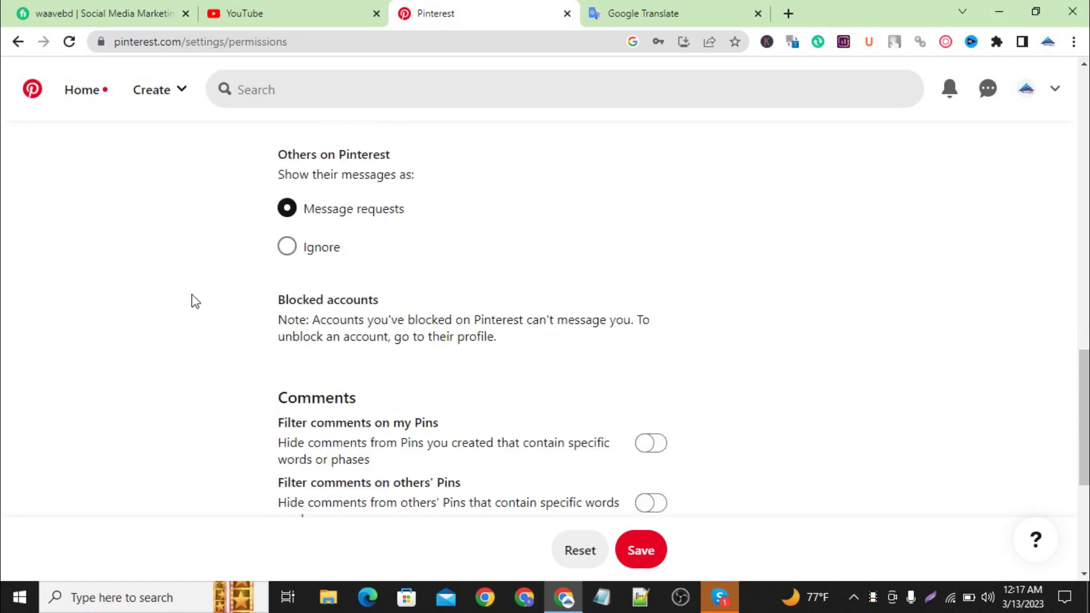
pyautogui.scroll(-1, 192, 300)
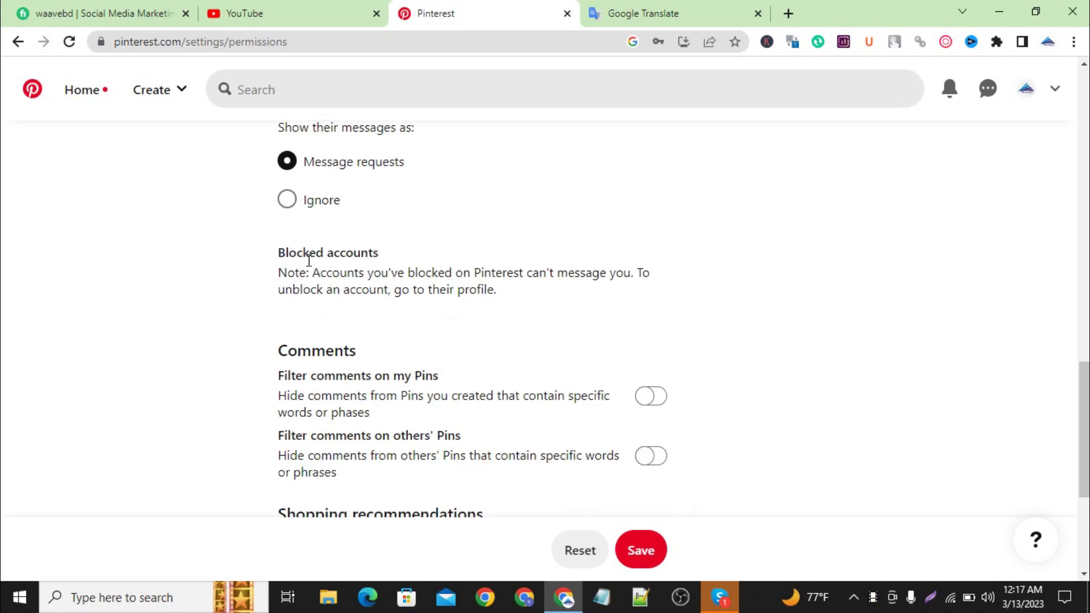
pyautogui.tripleClick(366, 251)
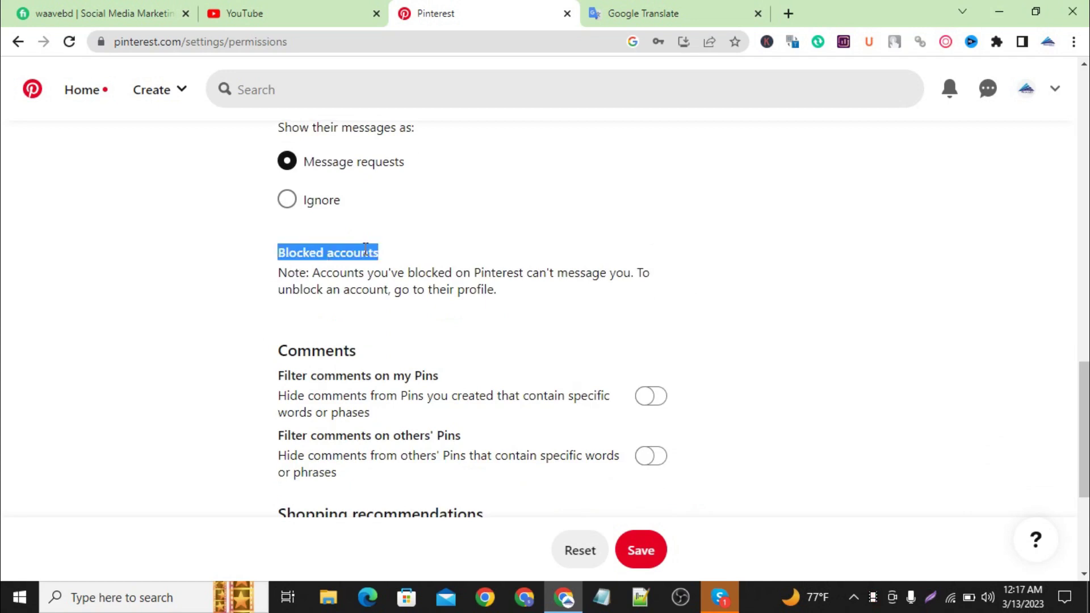
pyautogui.moveTo(528, 274); pyautogui.dragTo(632, 277)
pyautogui.click(445, 341)
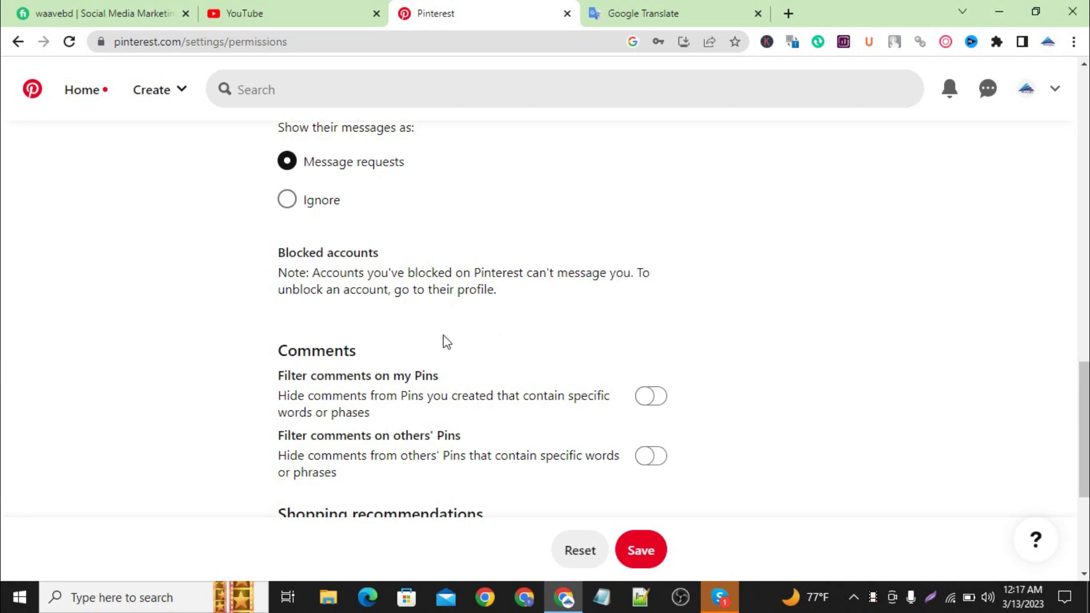
pyautogui.scroll(-3, 404, 365)
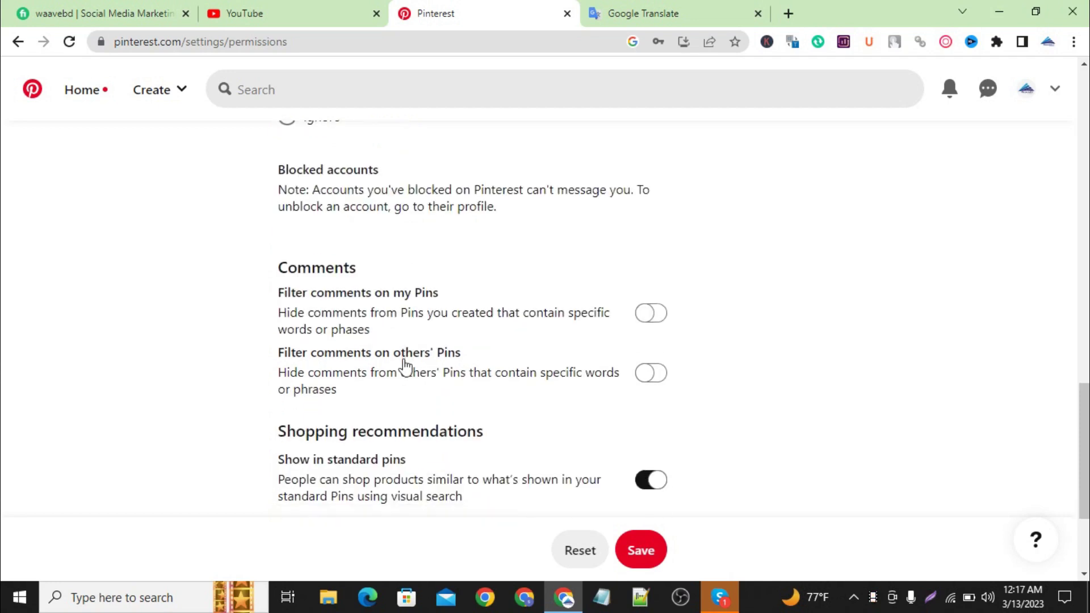
pyautogui.scroll(-3, 404, 364)
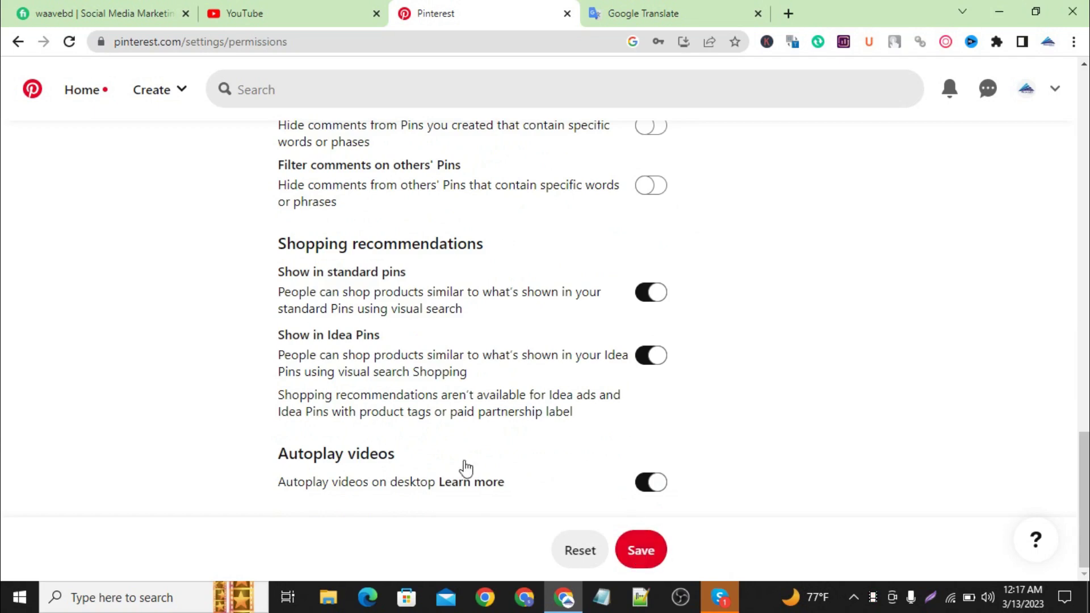
pyautogui.scroll(15, 449, 291)
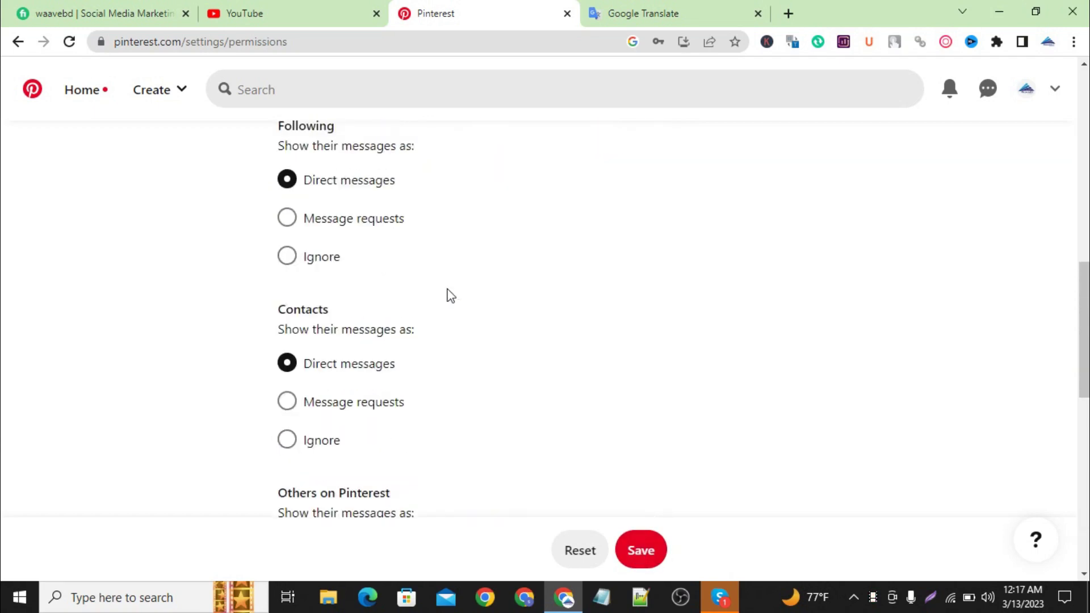
pyautogui.scroll(7, 448, 290)
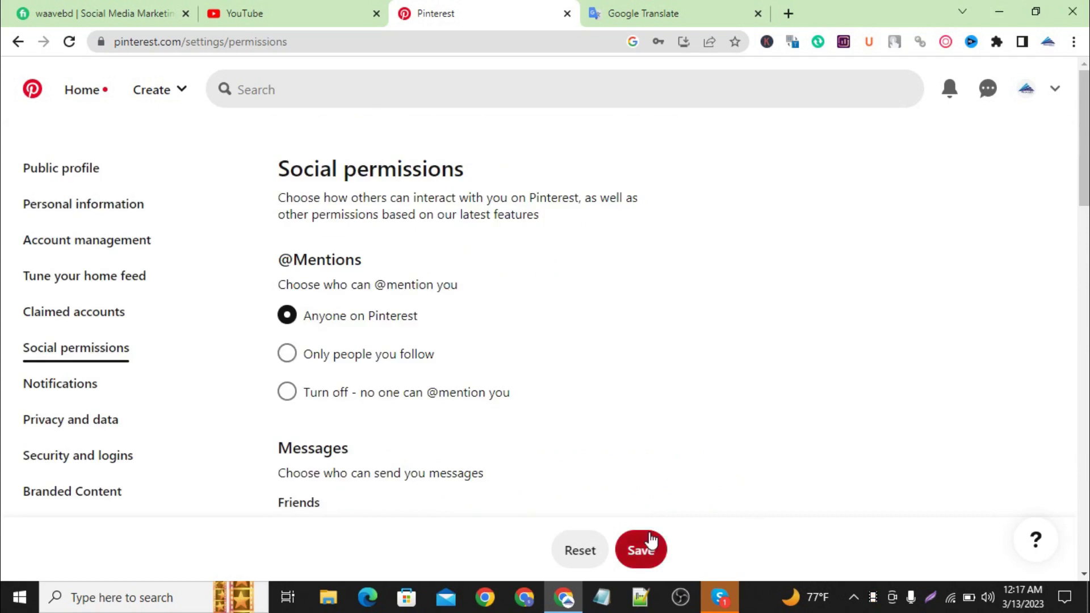
pyautogui.click(634, 551)
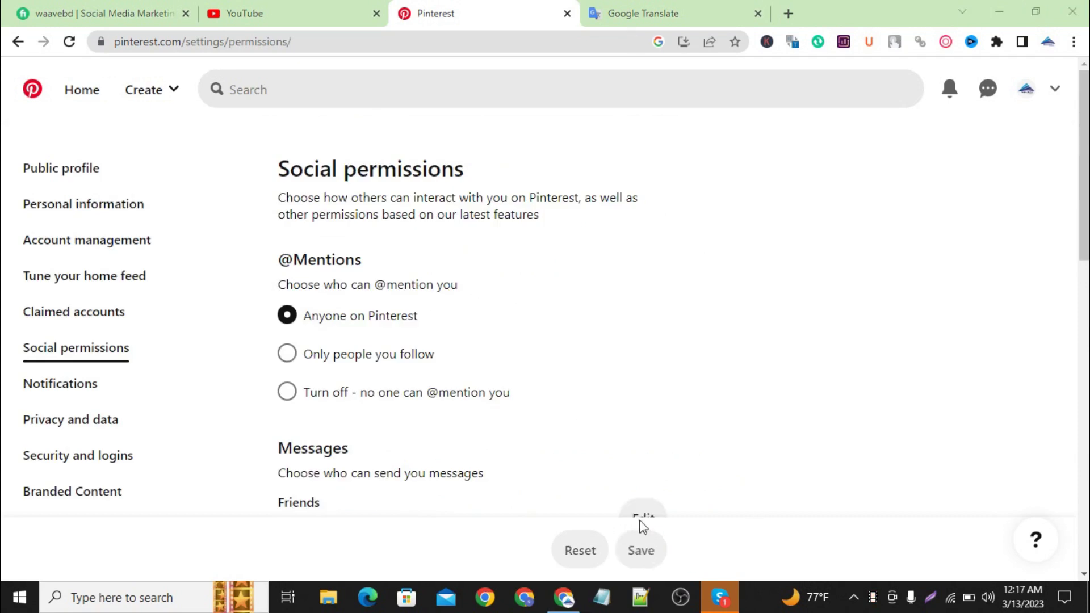
# Go to the Notifications settings with its On Pinterest, By email and push sections
pyautogui.scroll(-10, 347, 369)
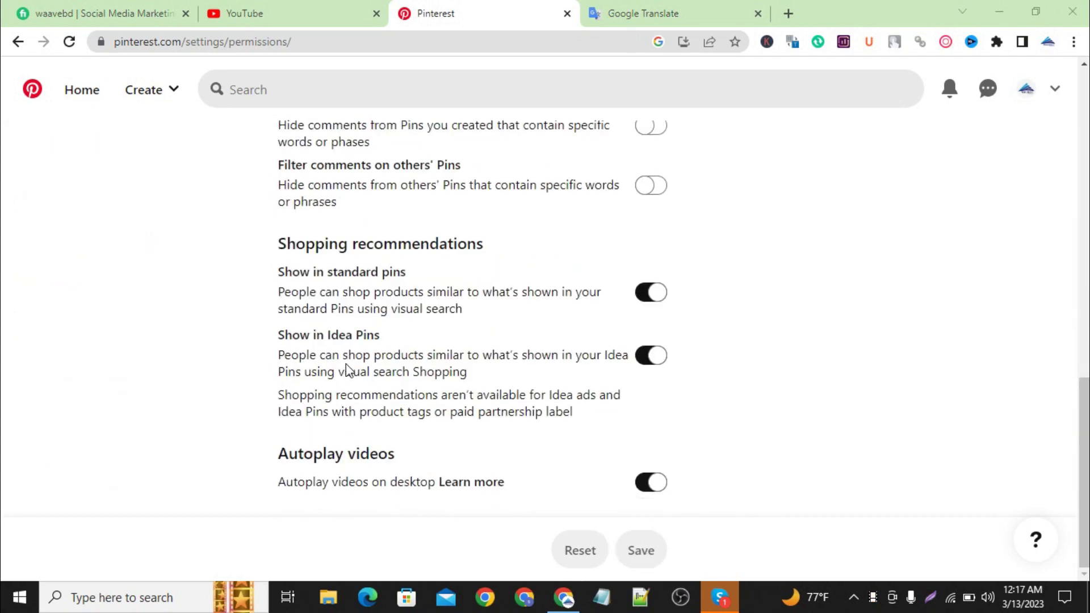
pyautogui.scroll(10, 347, 369)
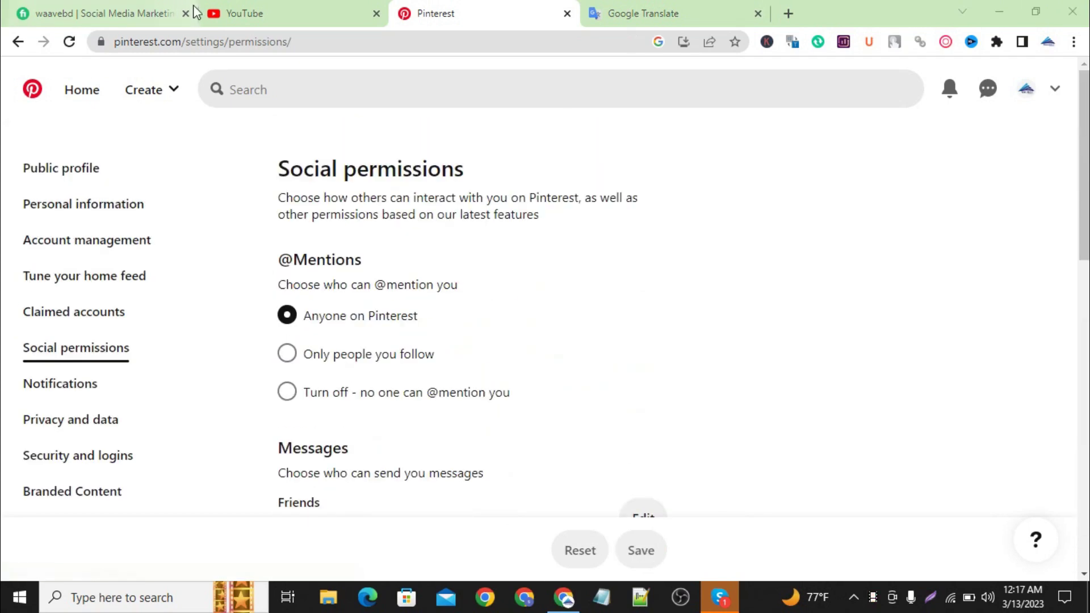
pyautogui.click(91, 400)
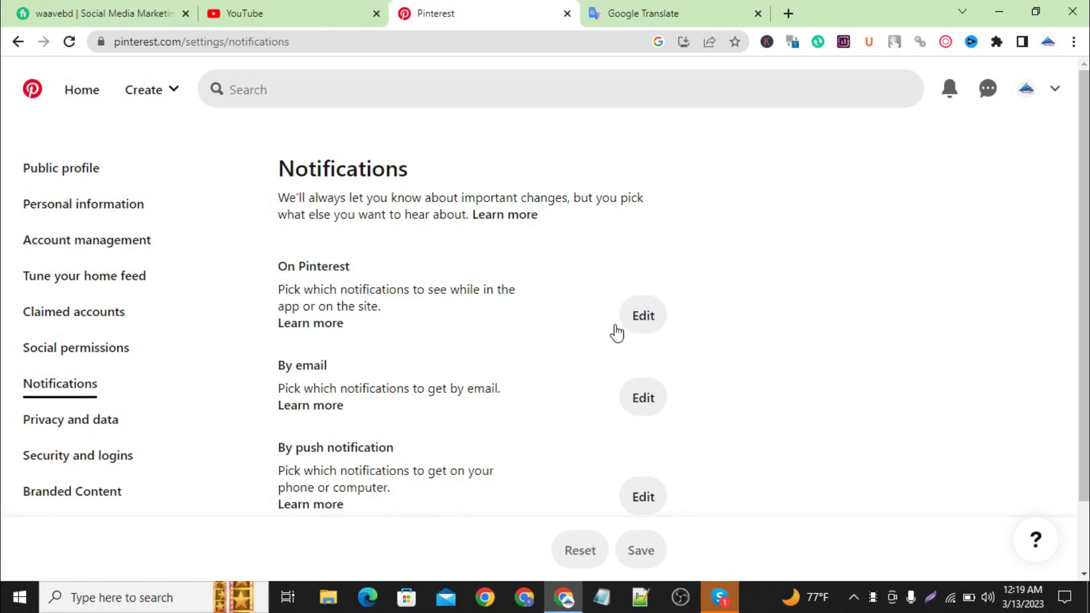
# Expand the On Pinterest notification checkboxes and screen-capture the notifications bell area
pyautogui.click(657, 325)
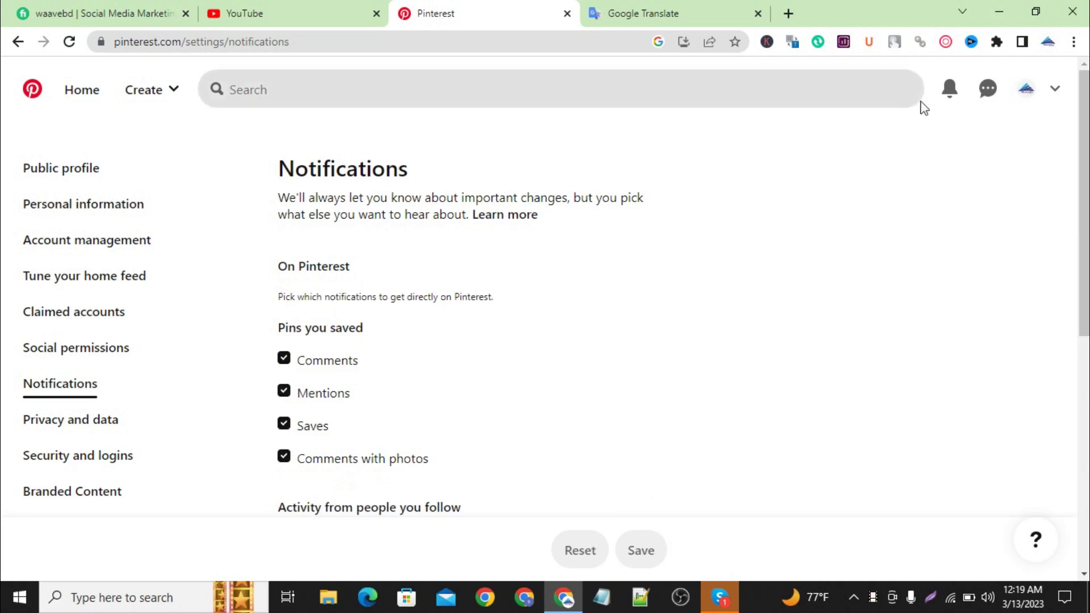
pyautogui.press('Print')
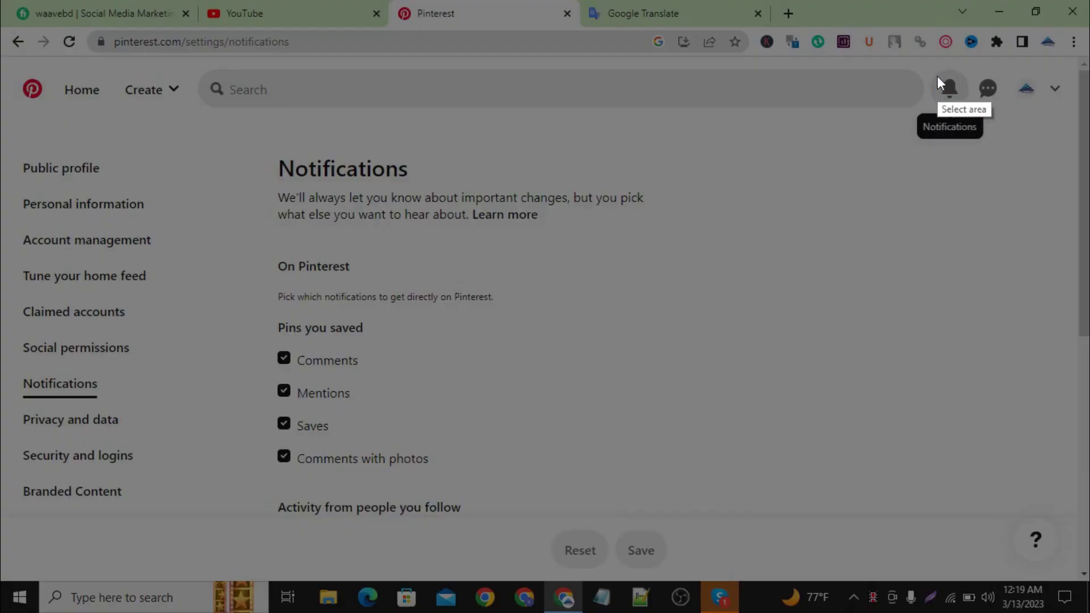
pyautogui.moveTo(927, 67); pyautogui.dragTo(970, 115)
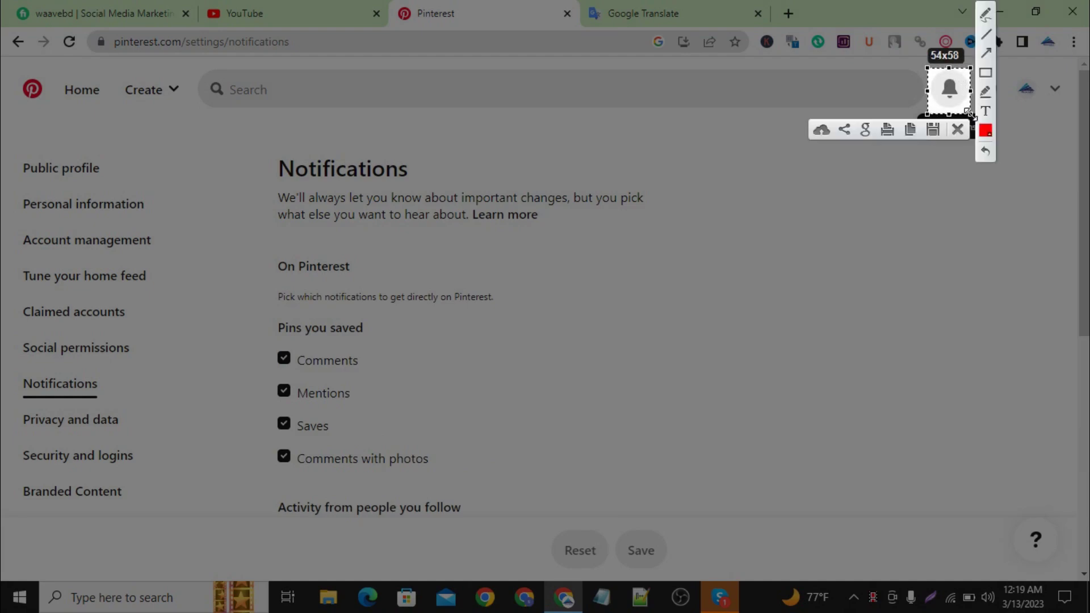
pyautogui.click(961, 129)
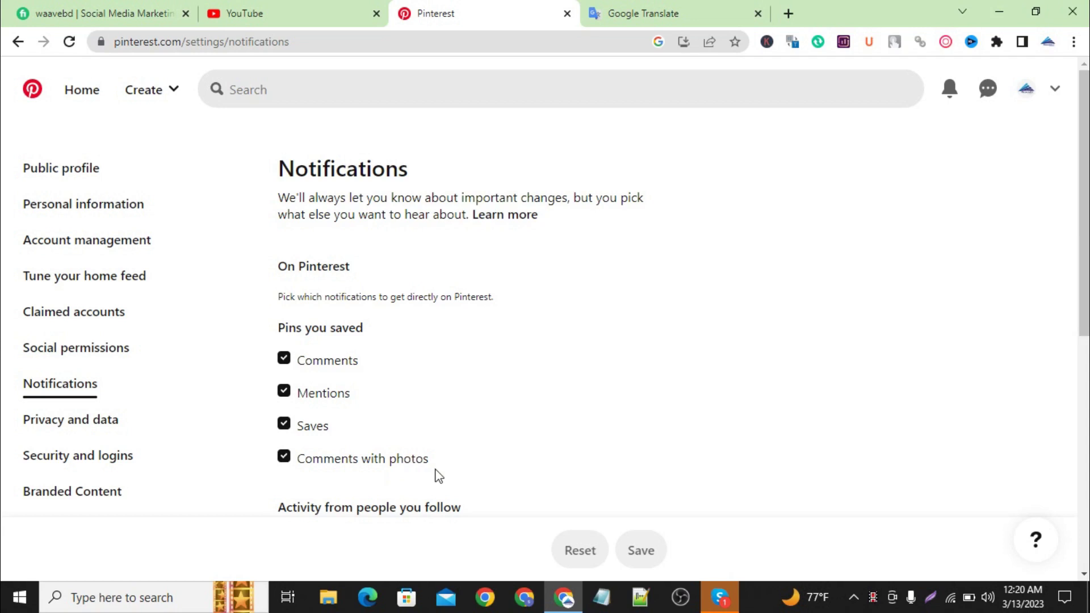
# Scroll through the On Pinterest options, noting Follows, Saves and Activity from creators
pyautogui.scroll(-3, 451, 433)
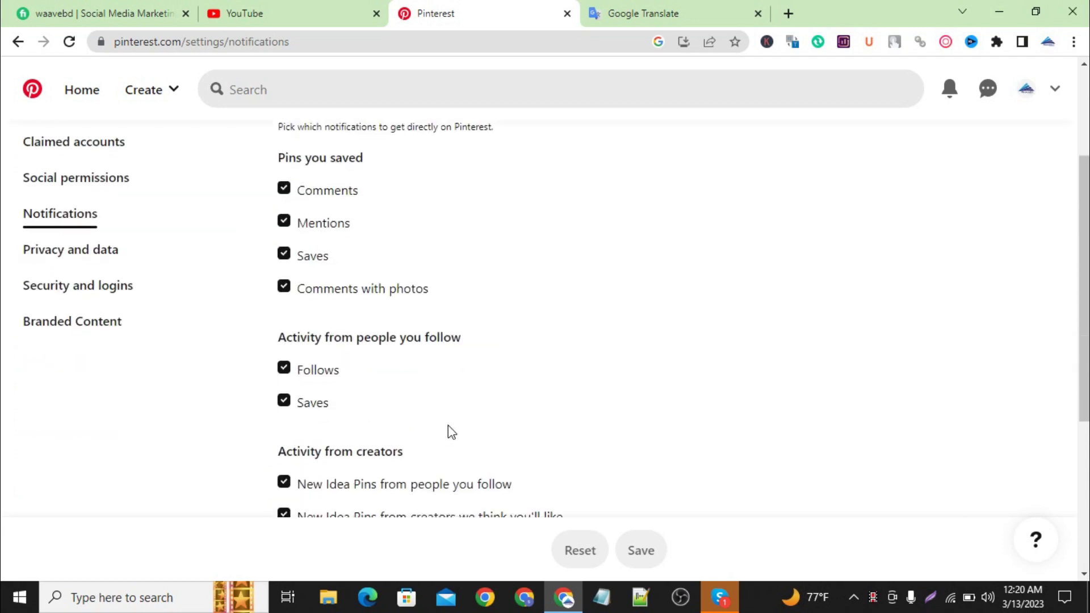
pyautogui.scroll(-1, 448, 426)
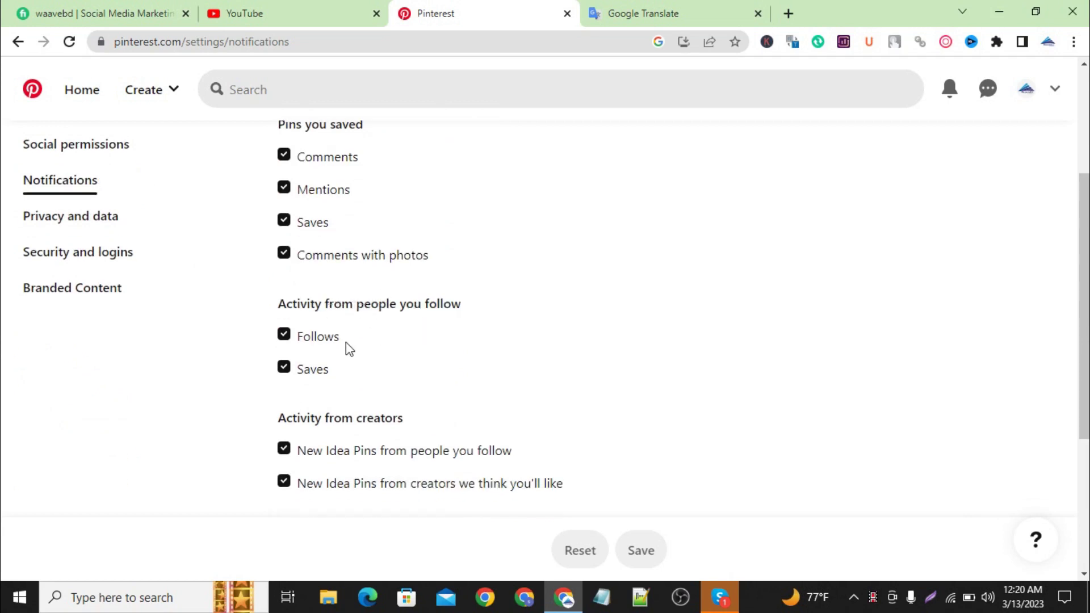
pyautogui.moveTo(346, 343); pyautogui.dragTo(300, 341)
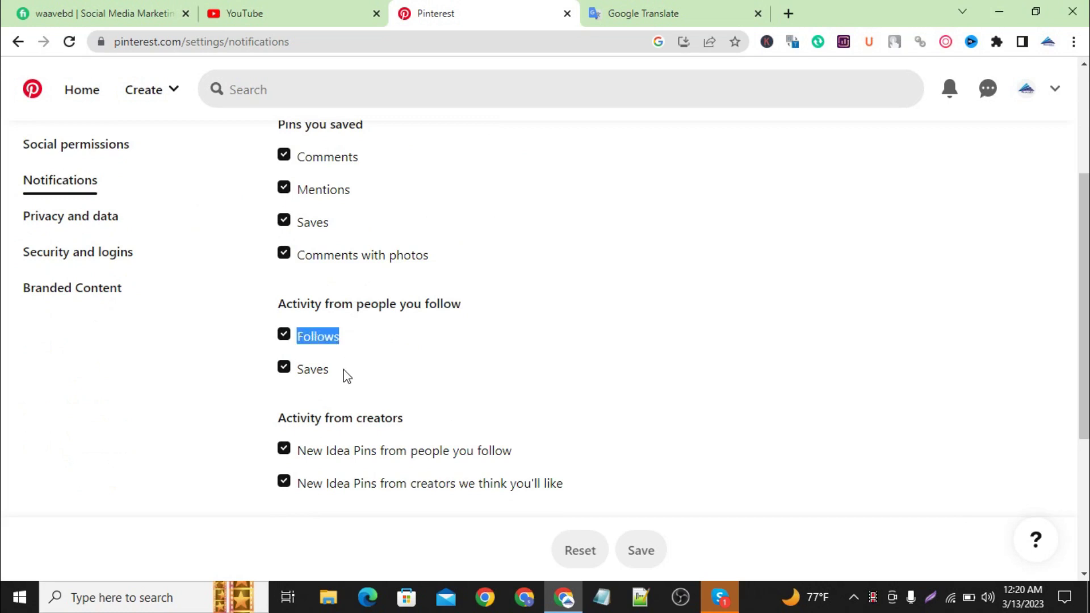
pyautogui.moveTo(337, 373); pyautogui.dragTo(298, 377)
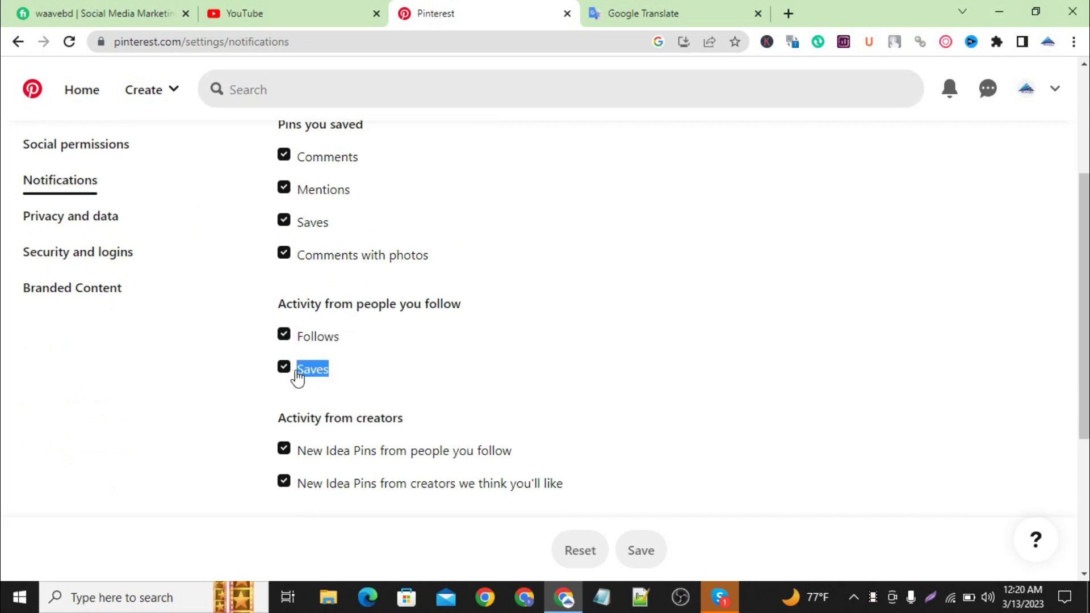
pyautogui.click(391, 402)
pyautogui.scroll(-2, 357, 414)
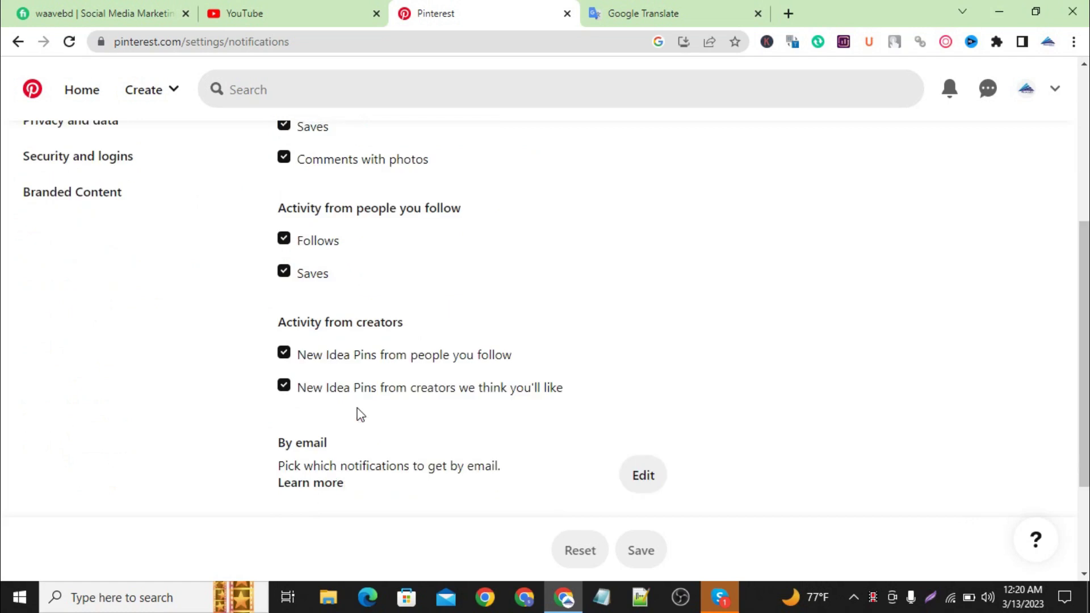
pyautogui.tripleClick(376, 330)
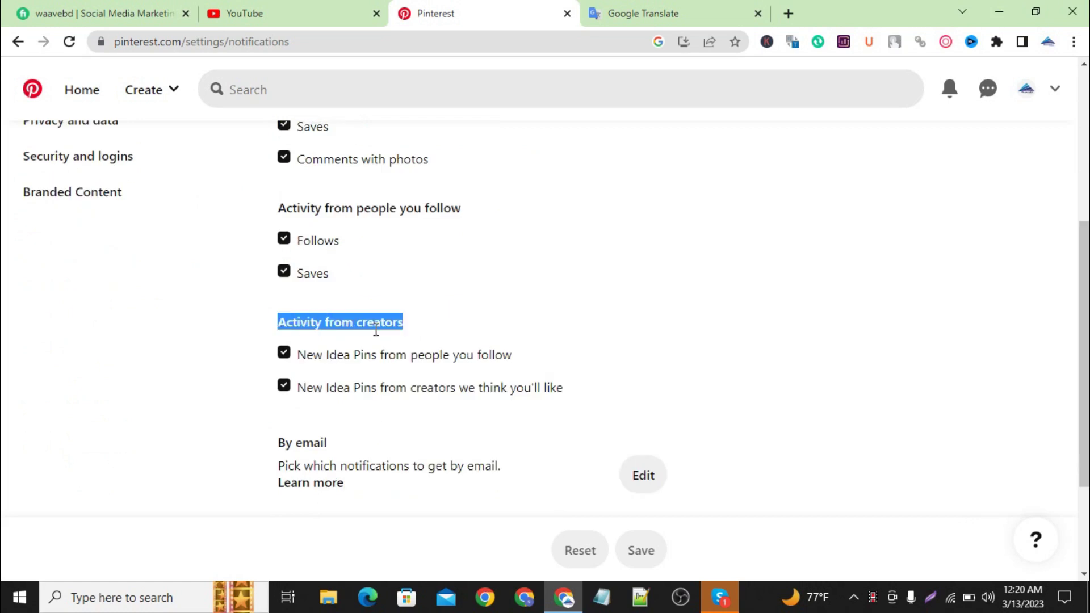
pyautogui.click(375, 333)
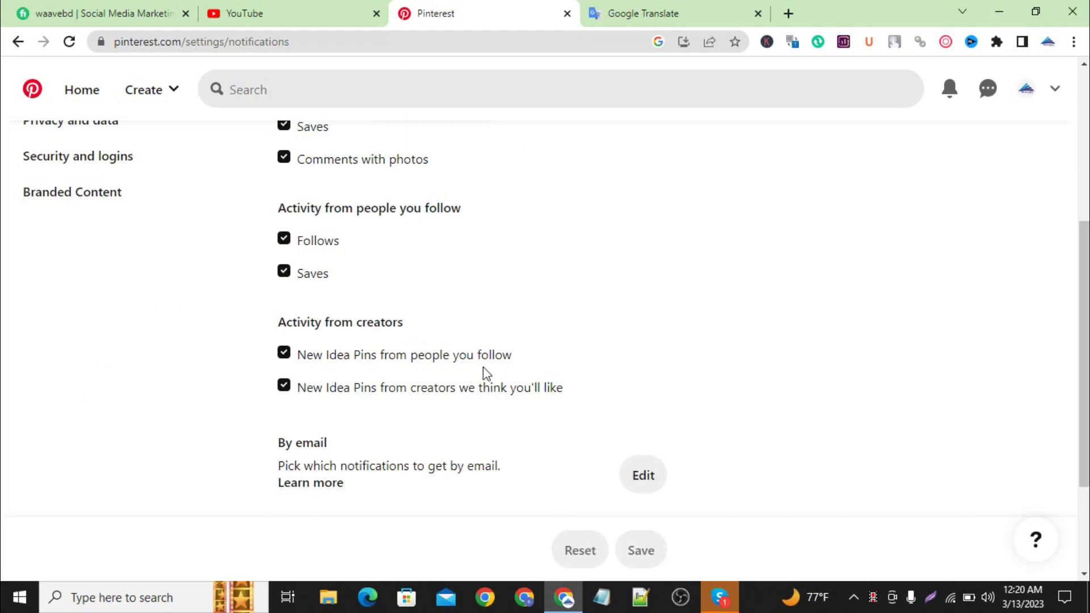
# Uncheck Idea Pins from creators we think you'll like, keeping those from people you follow
pyautogui.moveTo(524, 363); pyautogui.dragTo(296, 355)
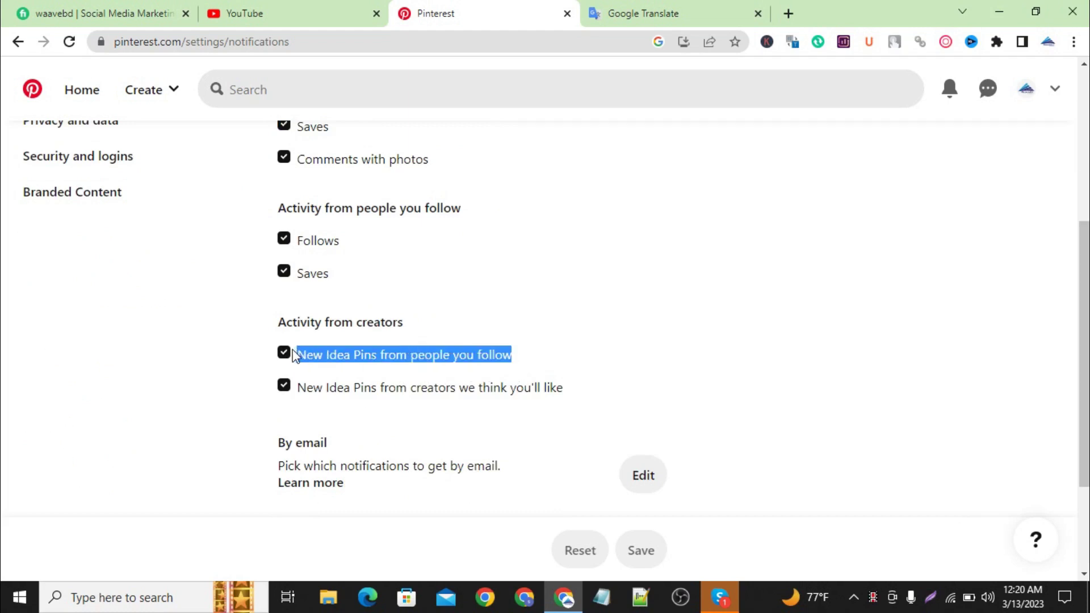
pyautogui.click(534, 361)
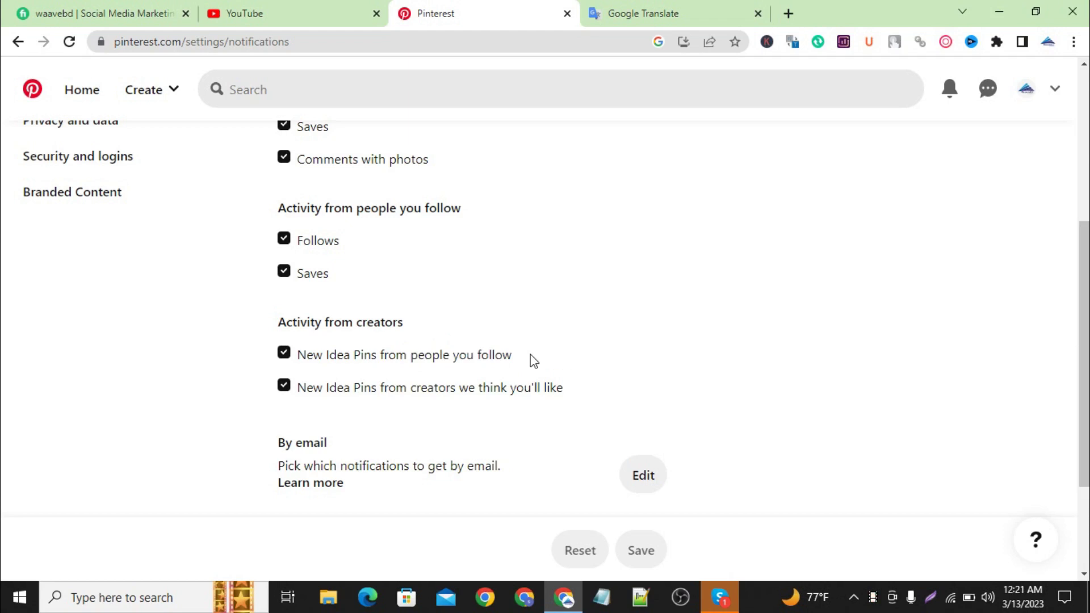
pyautogui.click(284, 355)
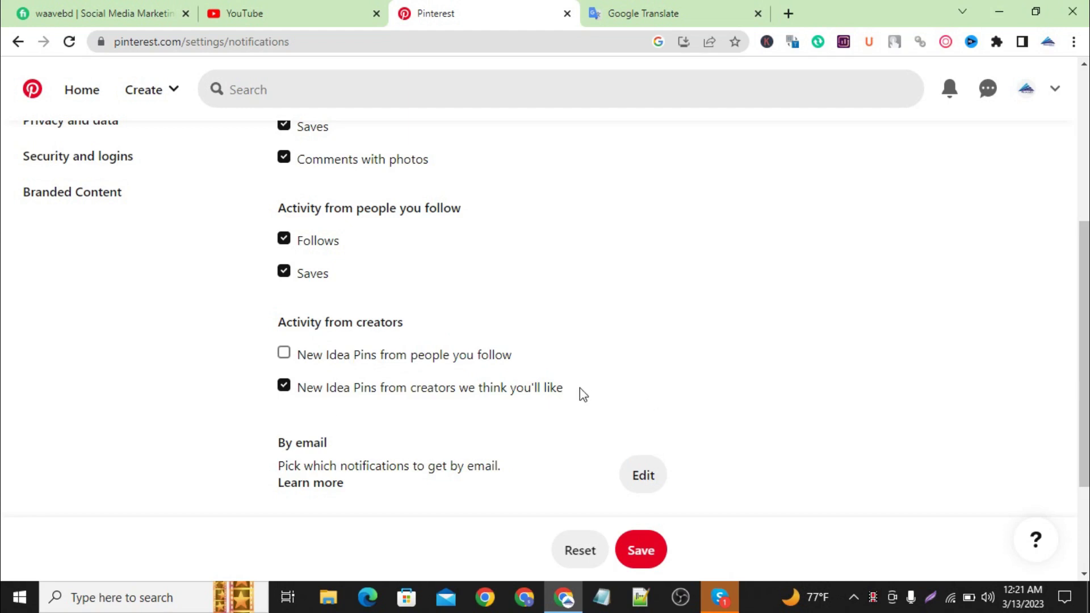
pyautogui.moveTo(580, 387); pyautogui.dragTo(293, 400)
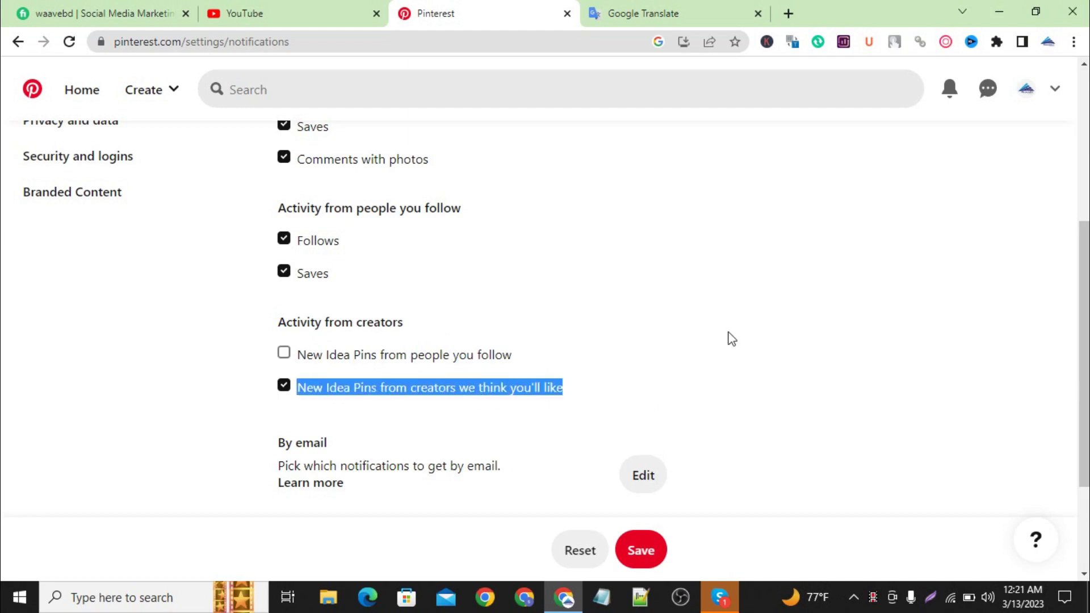
pyautogui.click(688, 363)
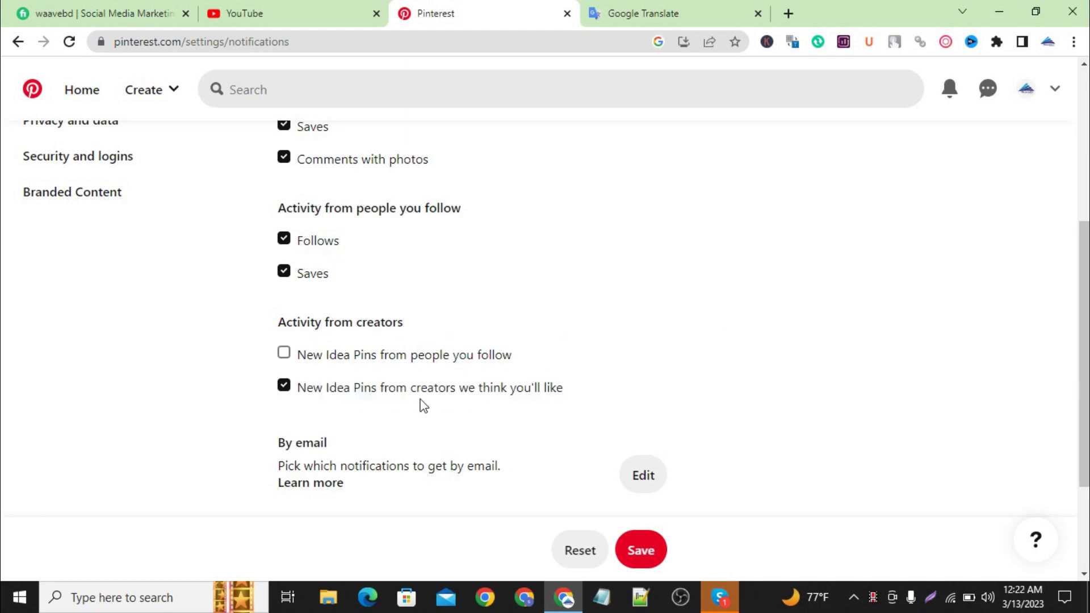
pyautogui.click(283, 395)
pyautogui.scroll(-1, 427, 363)
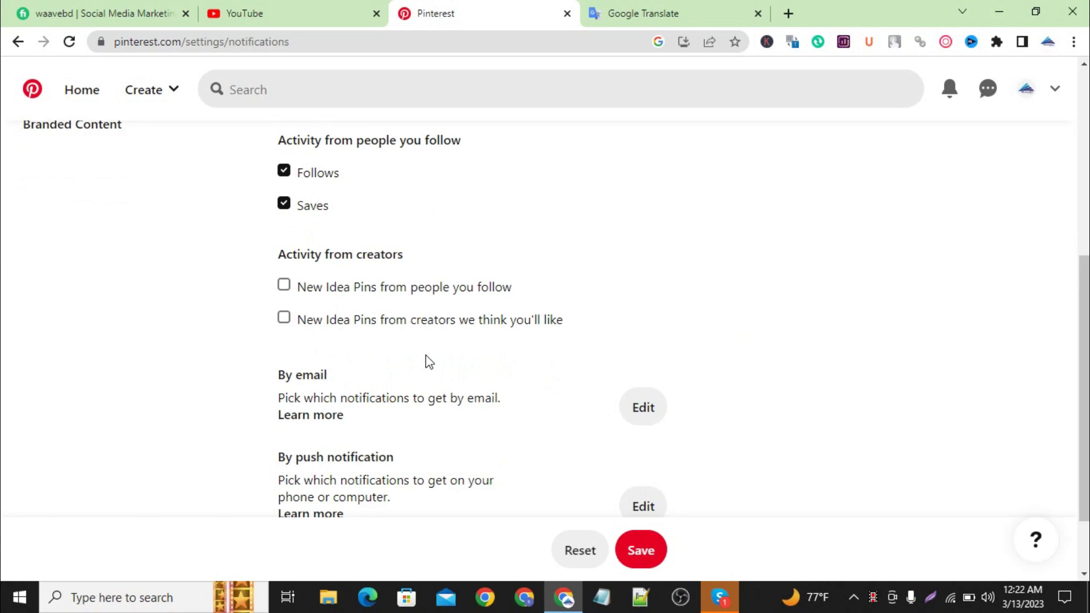
pyautogui.click(292, 293)
pyautogui.scroll(-1, 423, 338)
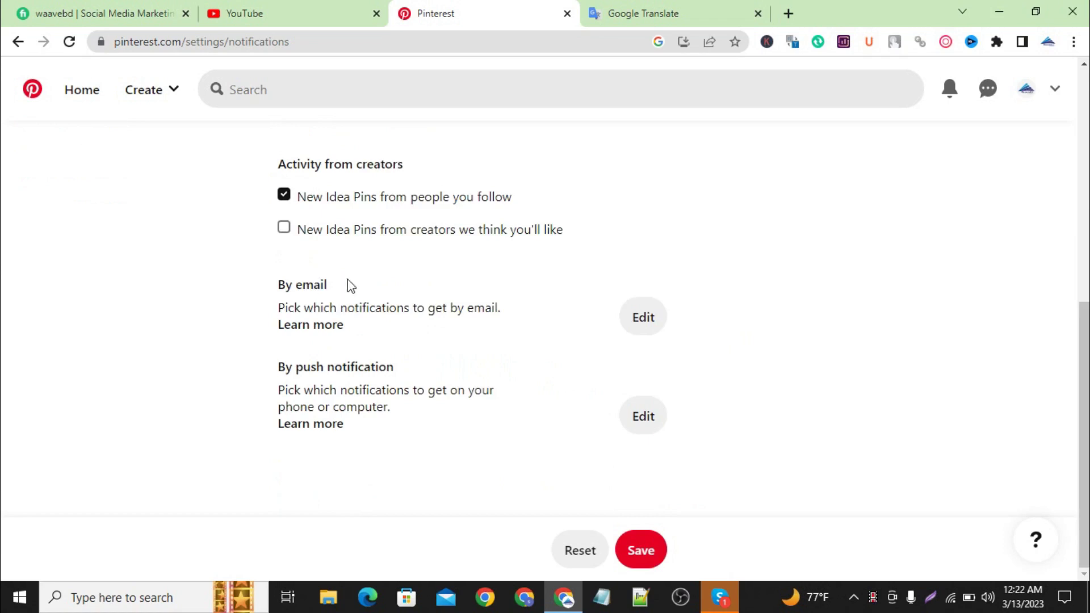
# Expand the By email options and turn off all email notifications
pyautogui.click(635, 320)
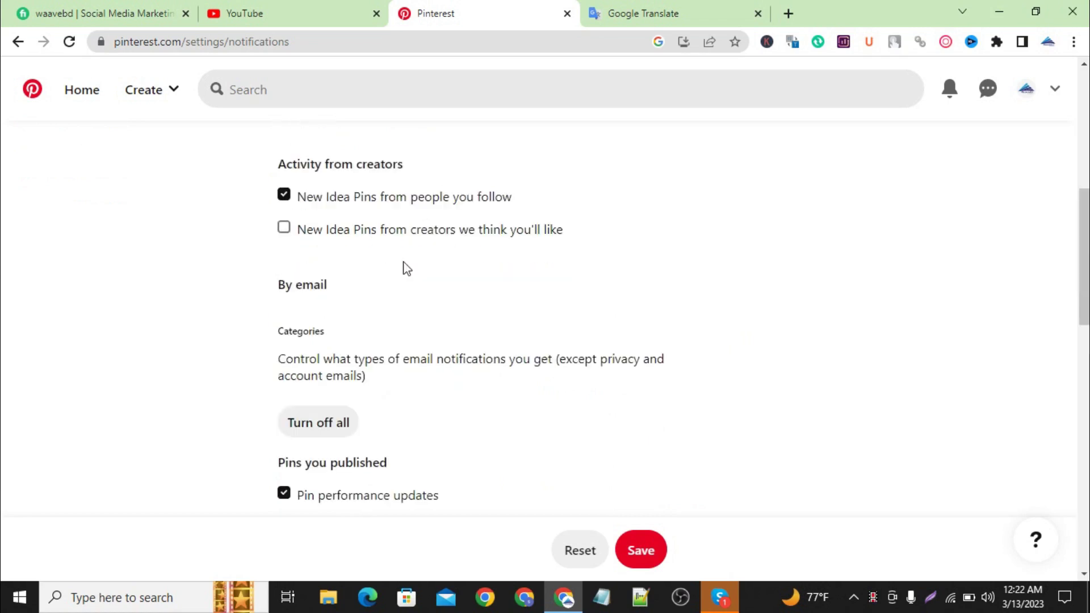
pyautogui.scroll(-2, 404, 267)
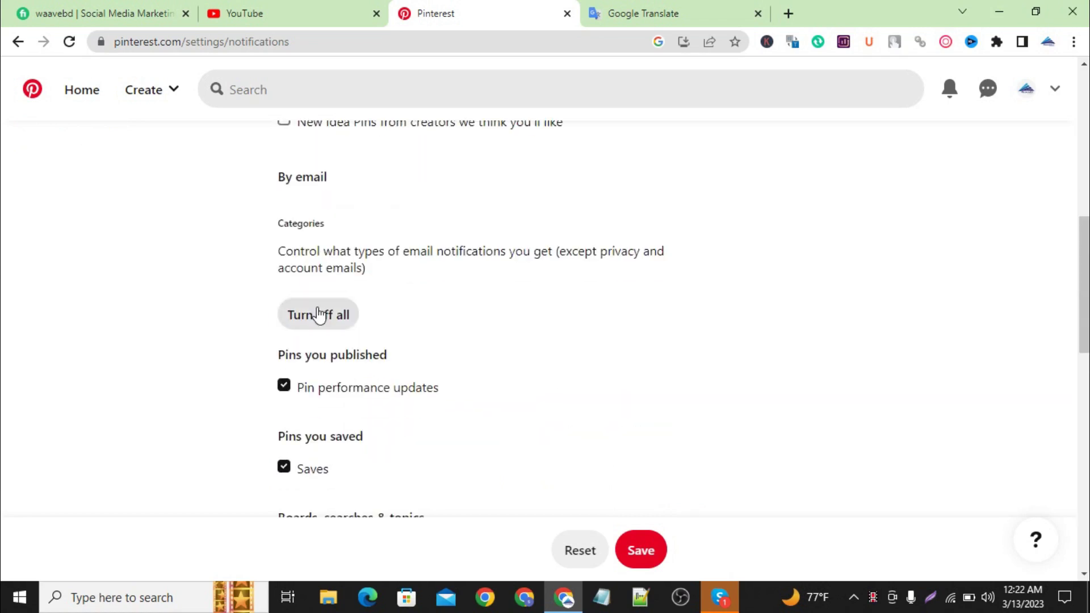
pyautogui.scroll(-1, 318, 312)
pyautogui.scroll(4, 316, 312)
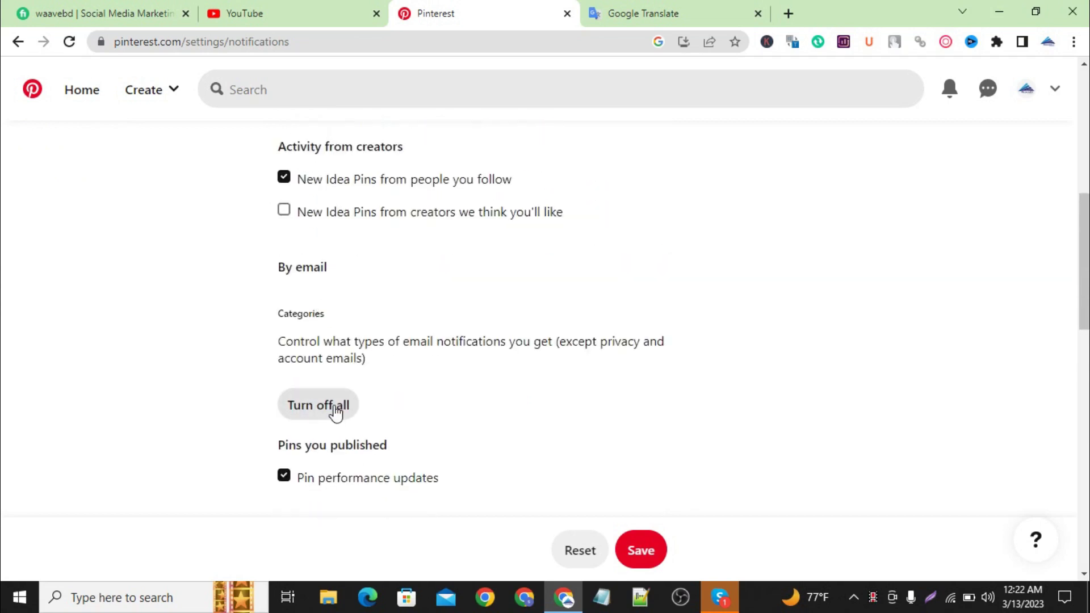
pyautogui.scroll(6, 367, 343)
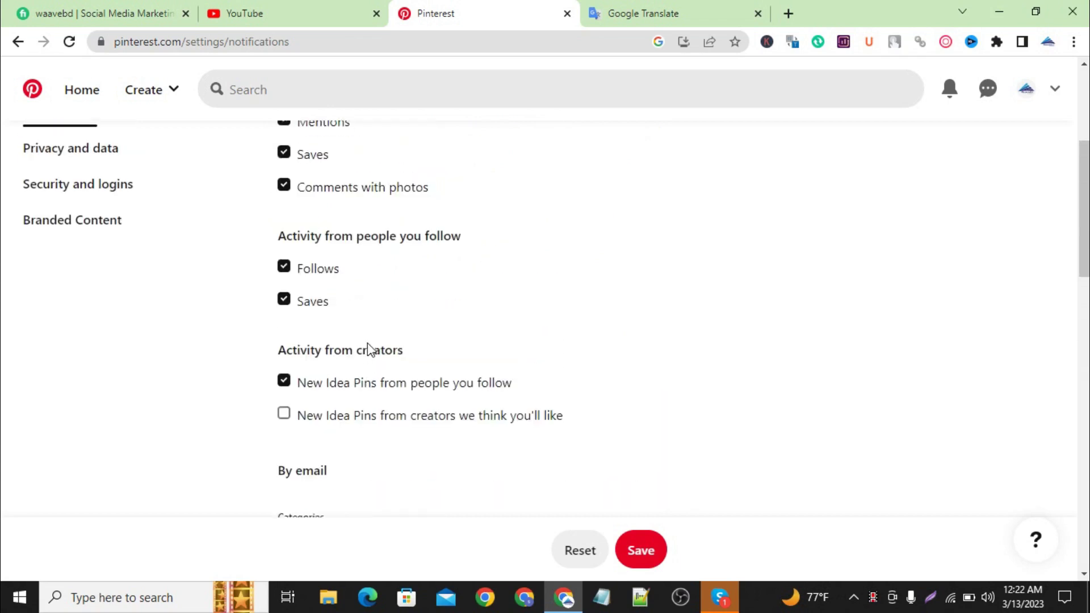
pyautogui.scroll(2, 366, 343)
pyautogui.scroll(-8, 367, 347)
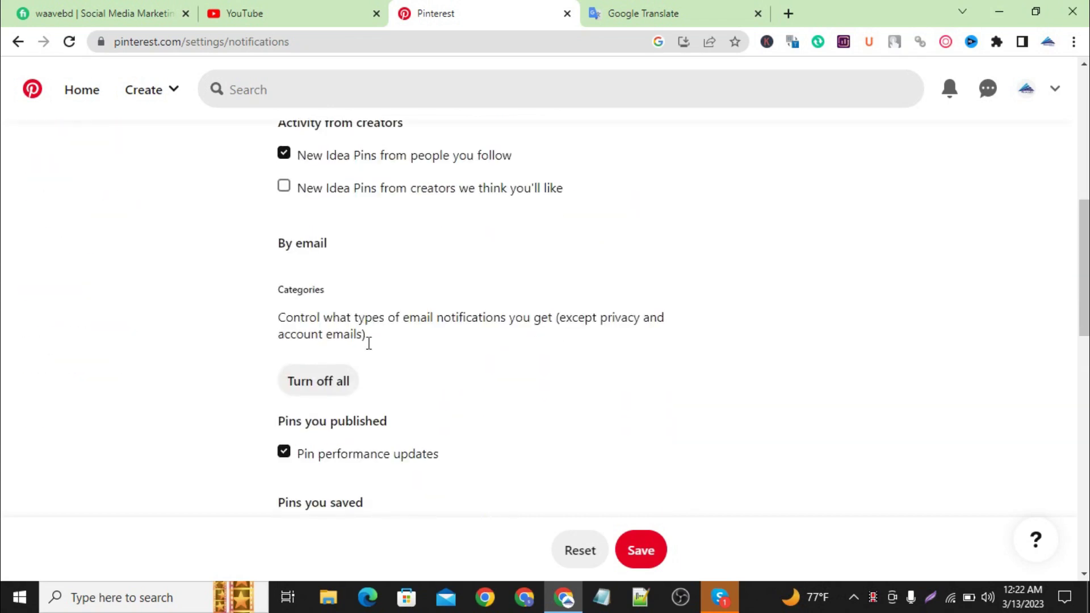
pyautogui.click(335, 391)
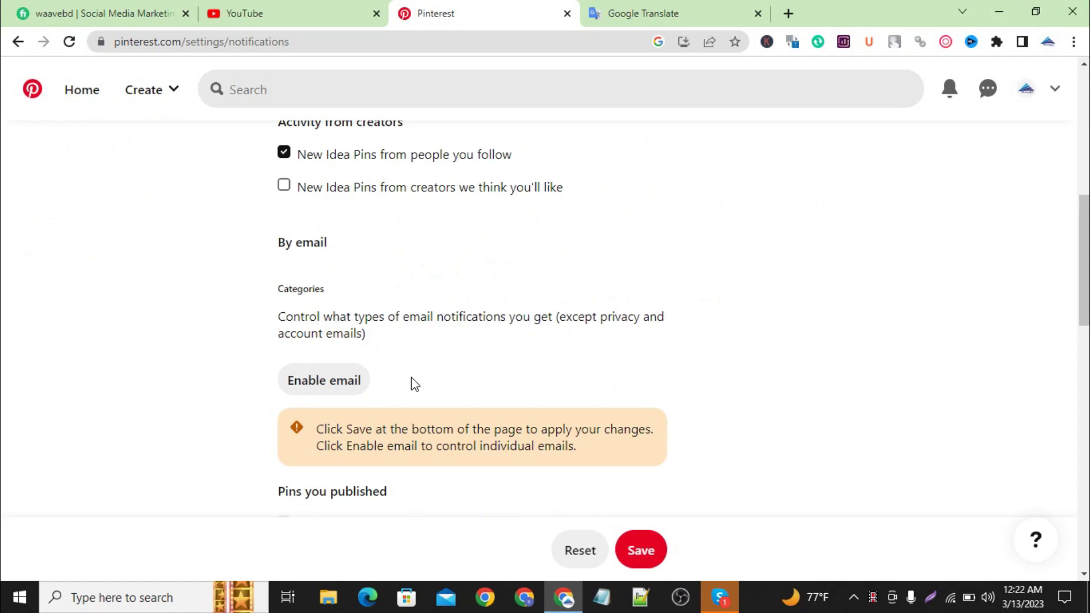
# Scroll through every email notification category to confirm they are off
pyautogui.scroll(2, 413, 382)
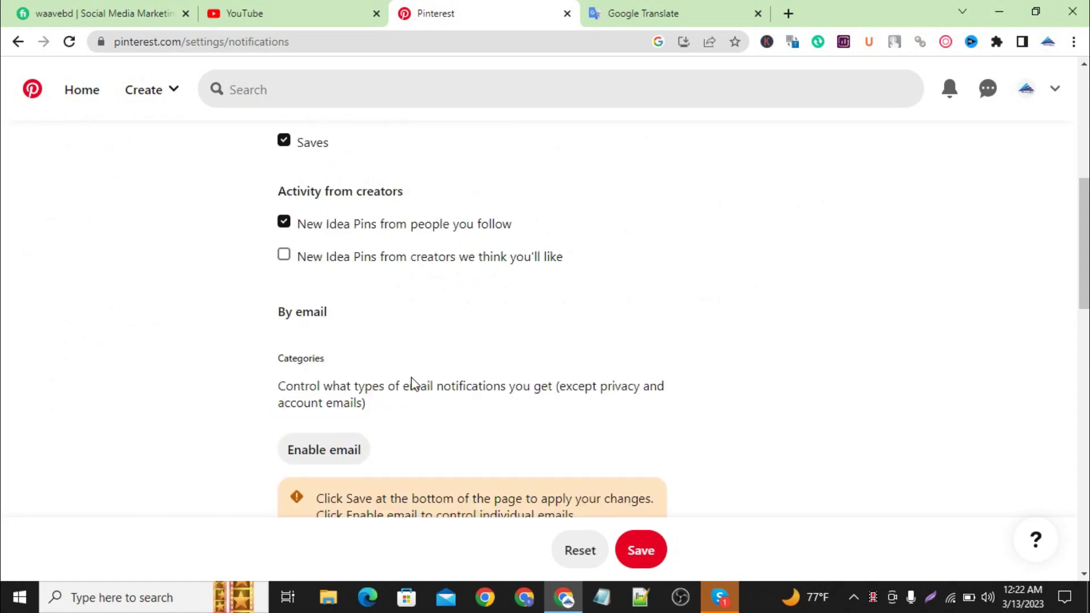
pyautogui.scroll(-3, 413, 380)
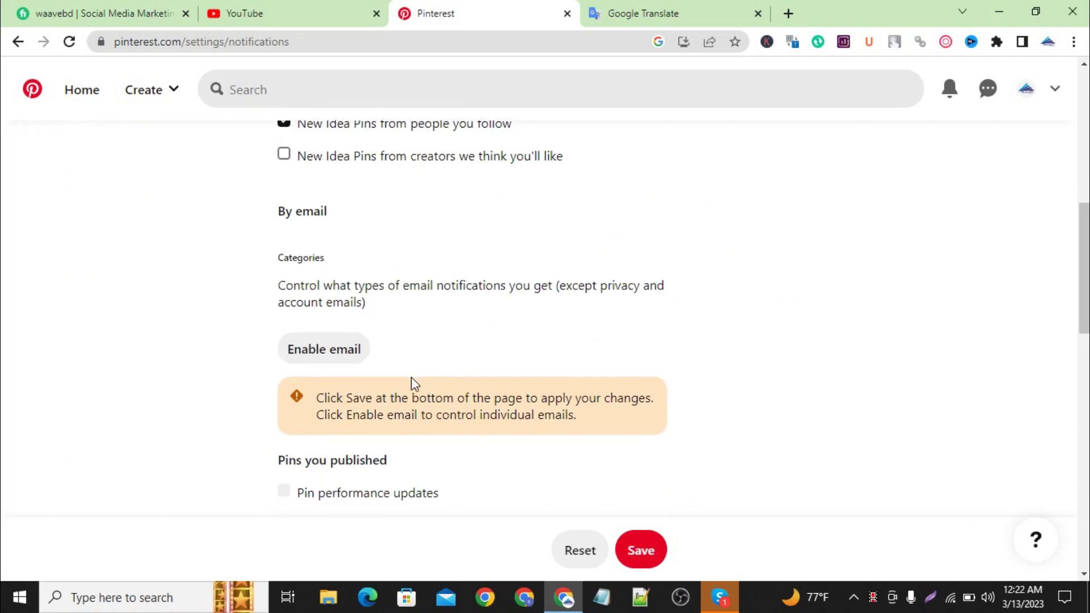
pyautogui.scroll(-3, 412, 379)
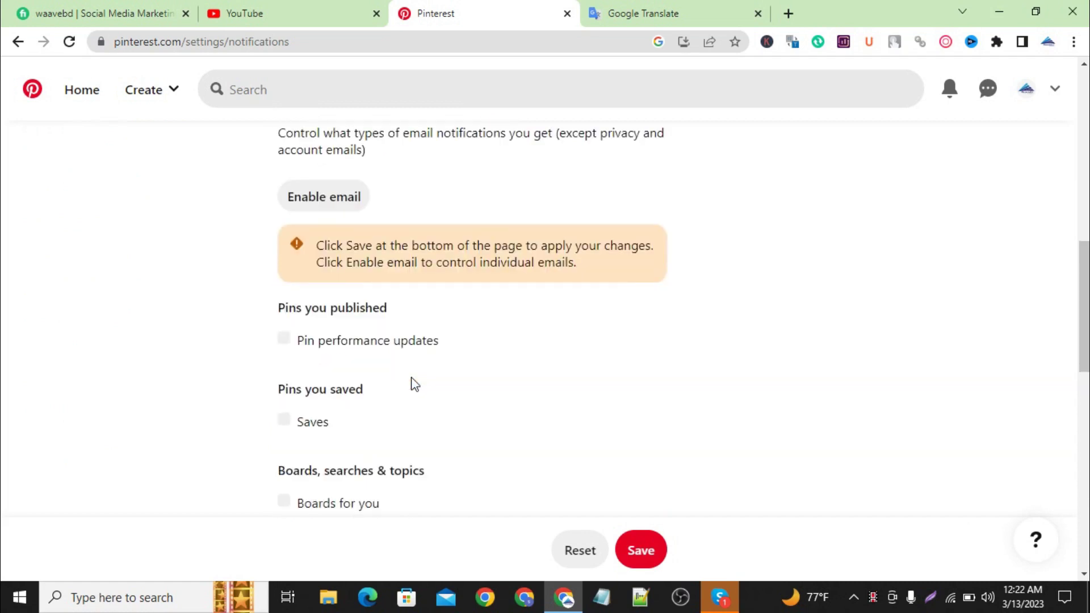
pyautogui.scroll(-1, 415, 384)
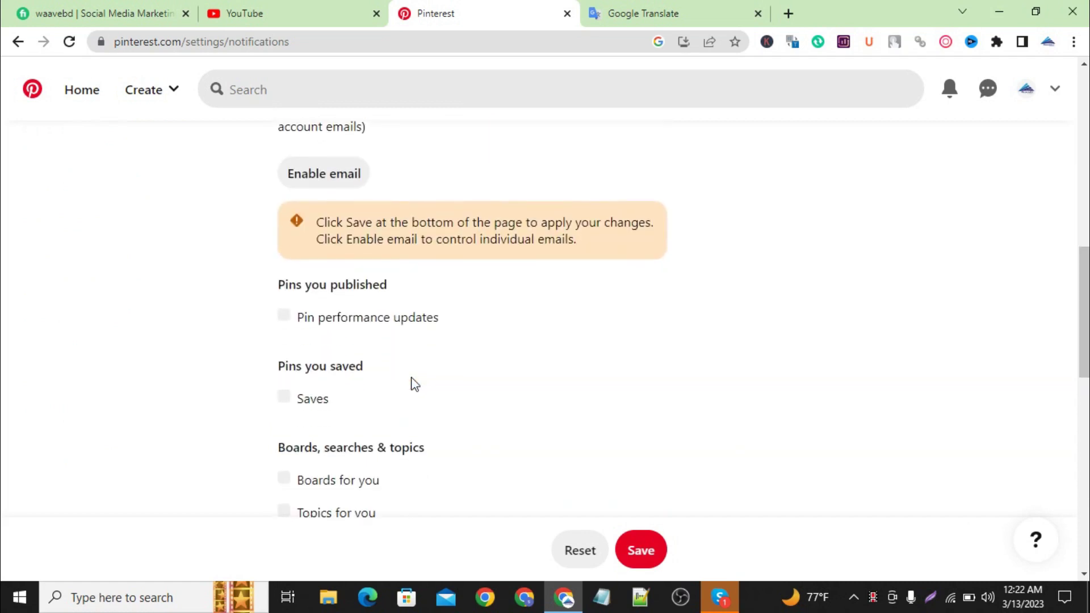
pyautogui.scroll(-1, 415, 384)
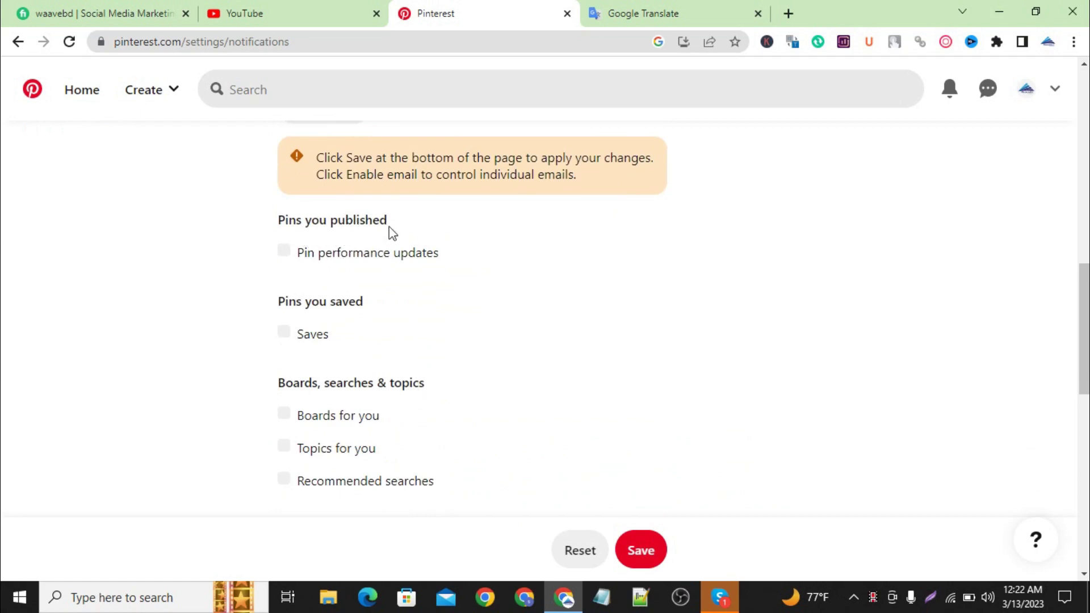
pyautogui.scroll(-1, 315, 270)
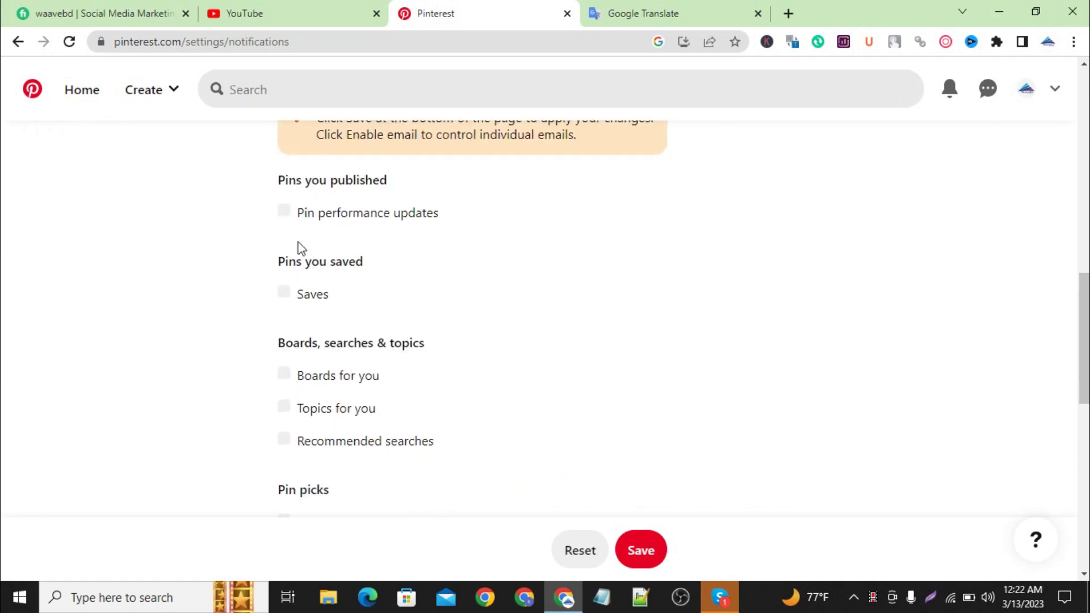
pyautogui.scroll(-1, 353, 292)
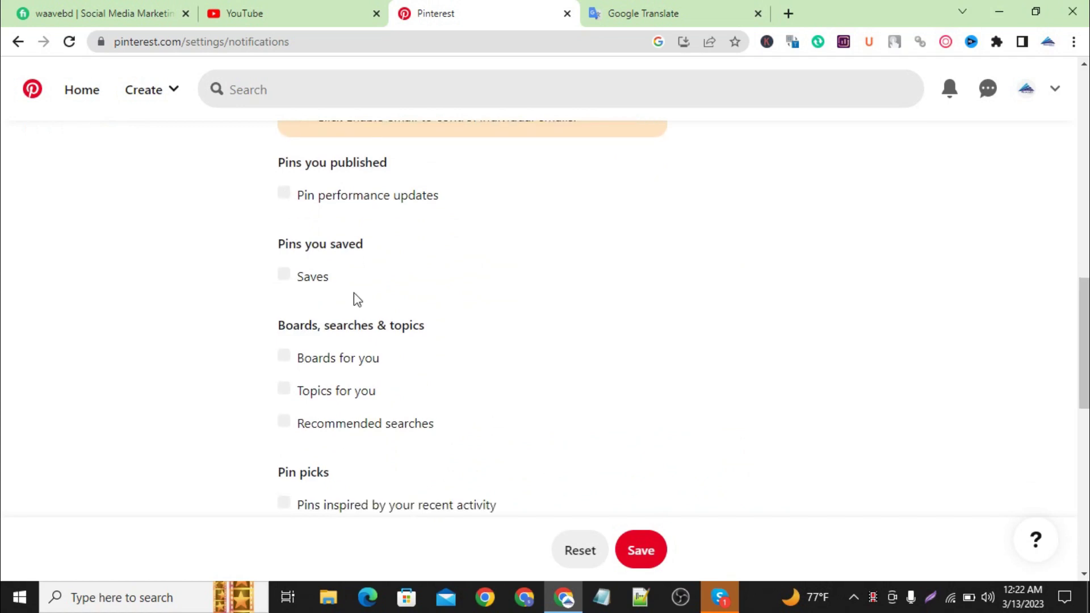
pyautogui.scroll(-1, 356, 250)
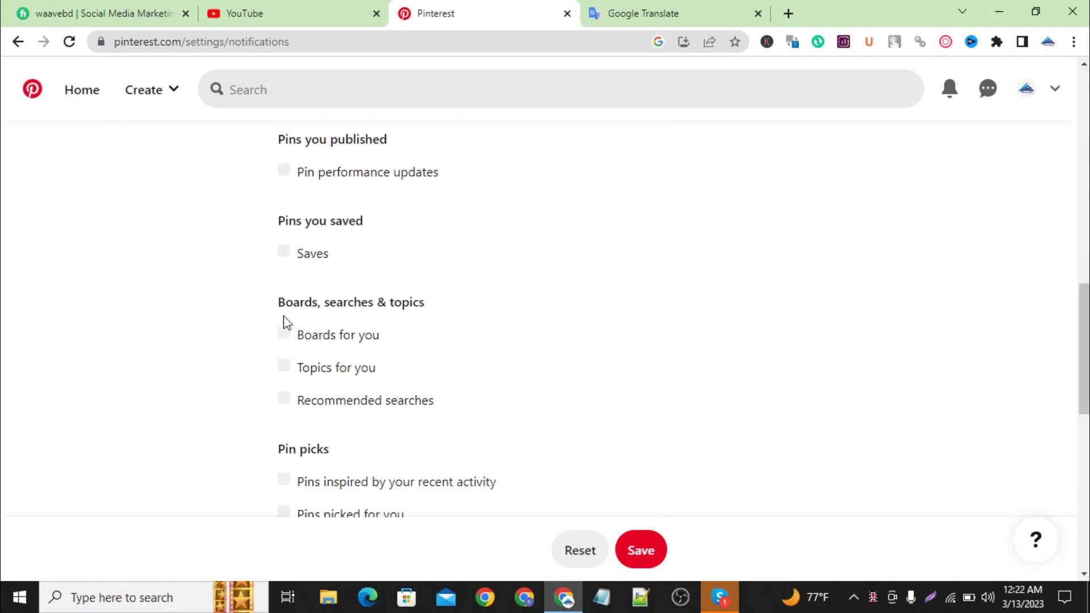
pyautogui.scroll(-7, 364, 320)
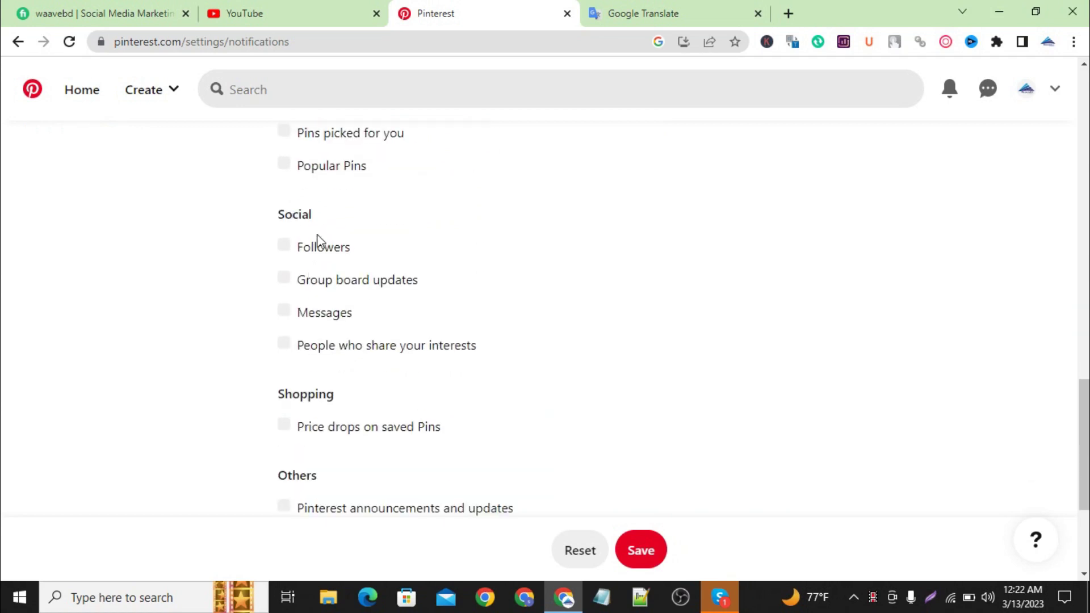
pyautogui.scroll(7, 363, 370)
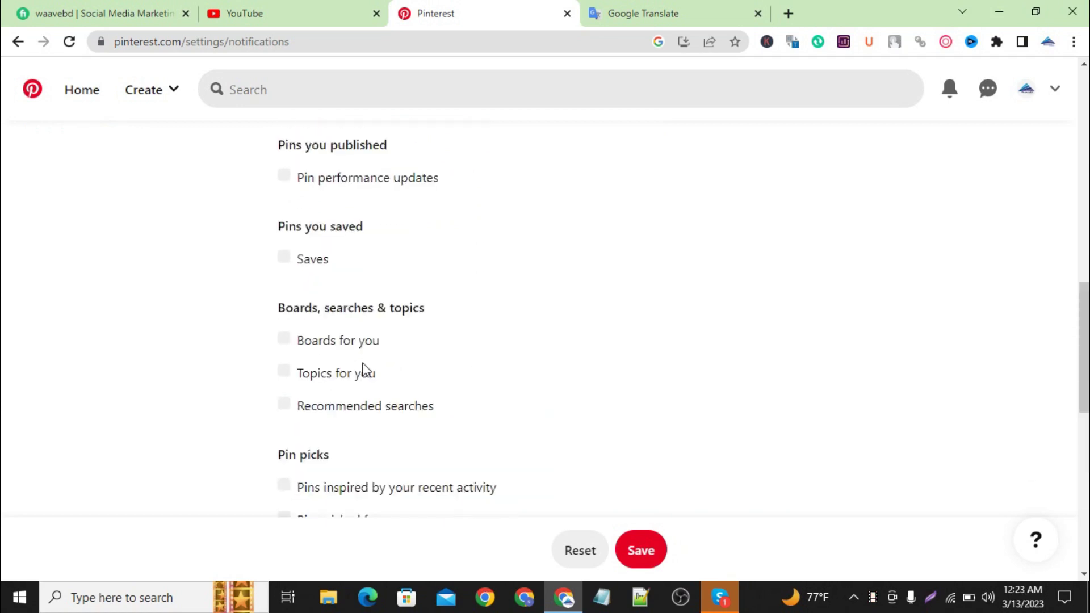
pyautogui.scroll(-5, 364, 369)
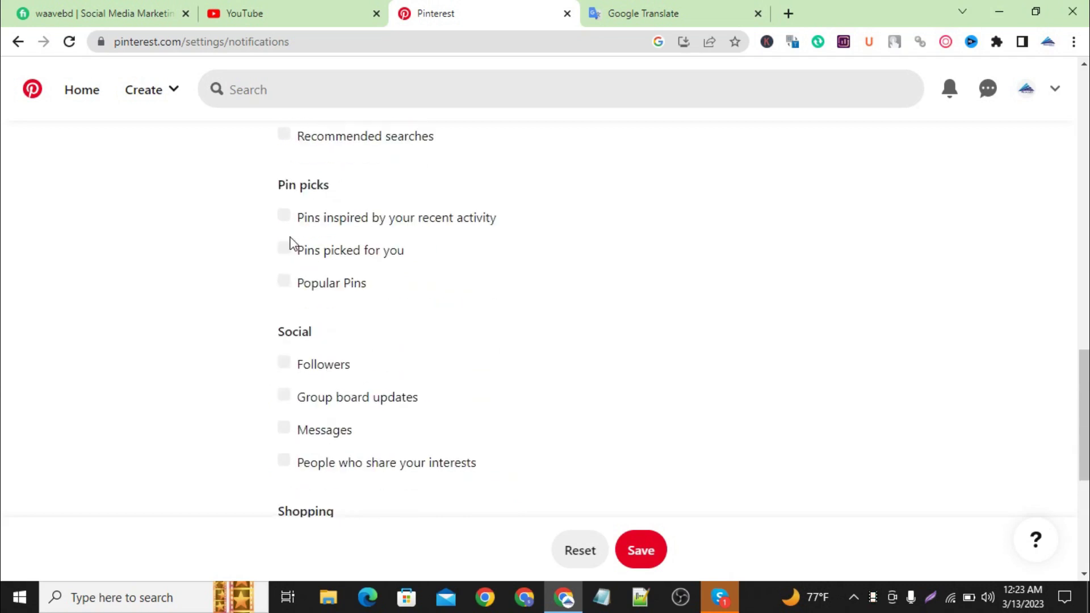
pyautogui.scroll(1, 353, 270)
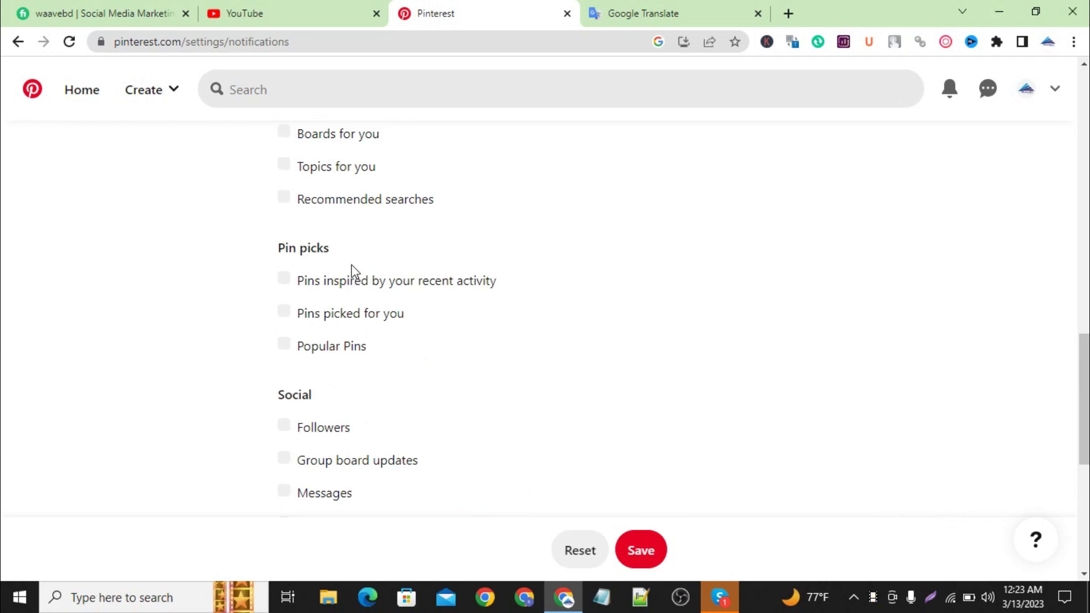
pyautogui.scroll(6, 352, 270)
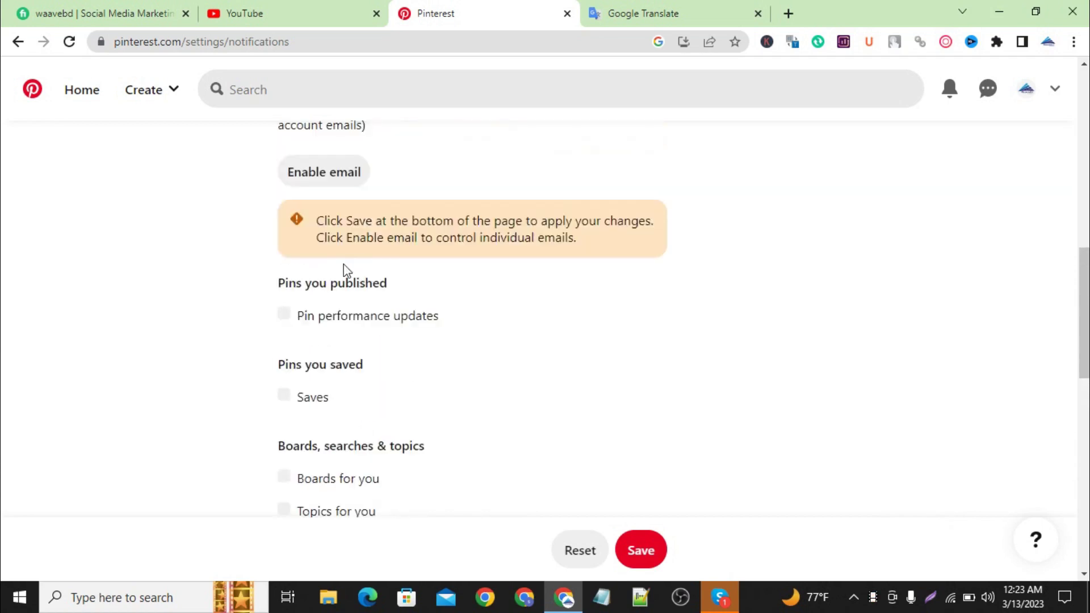
# Turn all email categories on, then switch them all off again
pyautogui.click(339, 191)
pyautogui.scroll(-5, 272, 409)
pyautogui.scroll(-7, 272, 410)
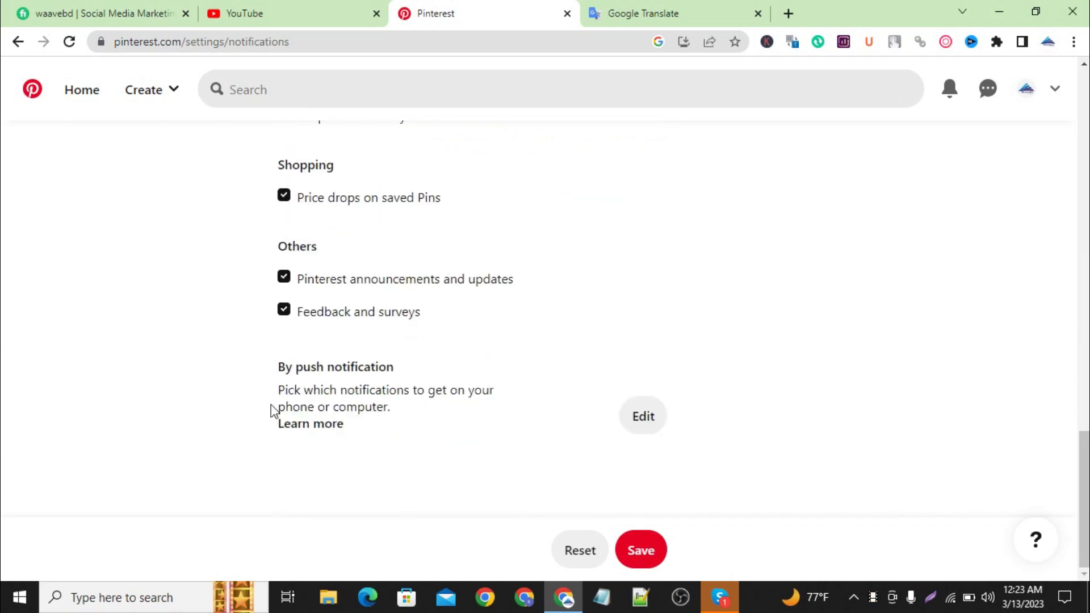
pyautogui.scroll(14, 271, 410)
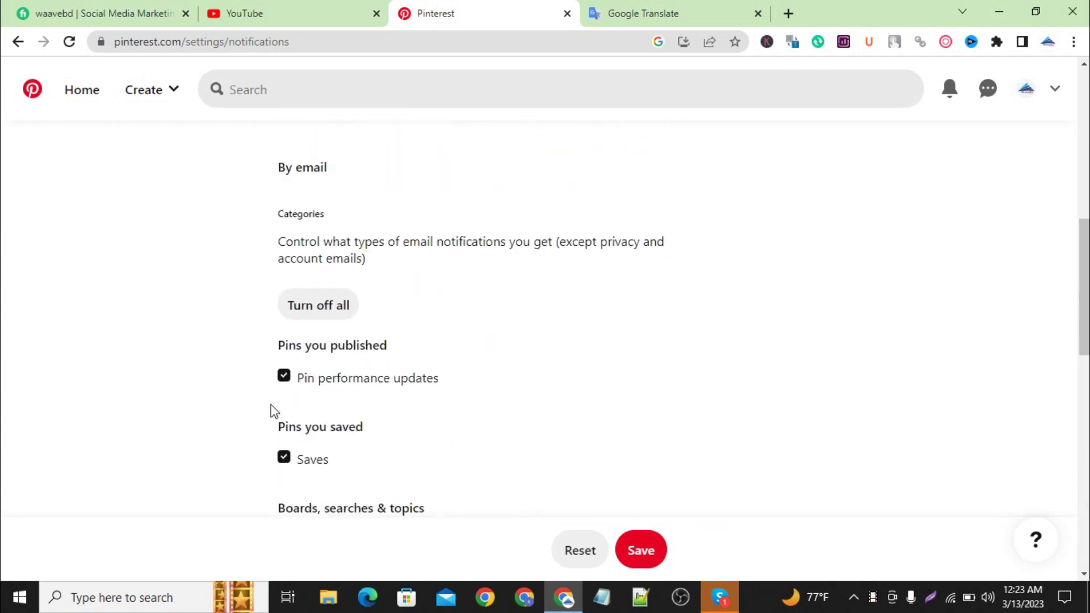
pyautogui.click(340, 310)
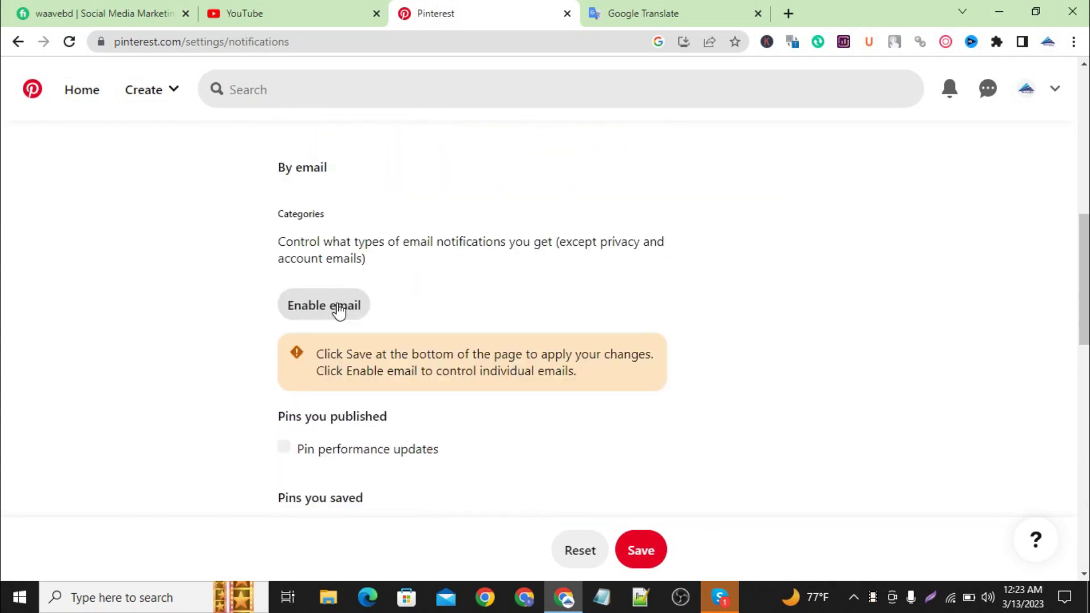
pyautogui.scroll(-10, 396, 356)
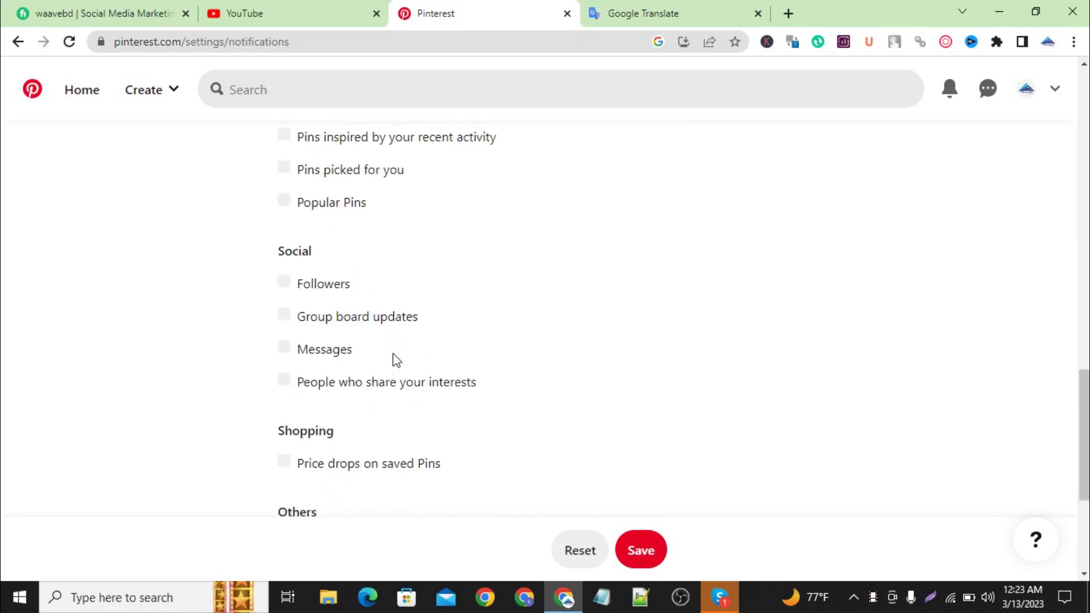
pyautogui.scroll(-5, 397, 361)
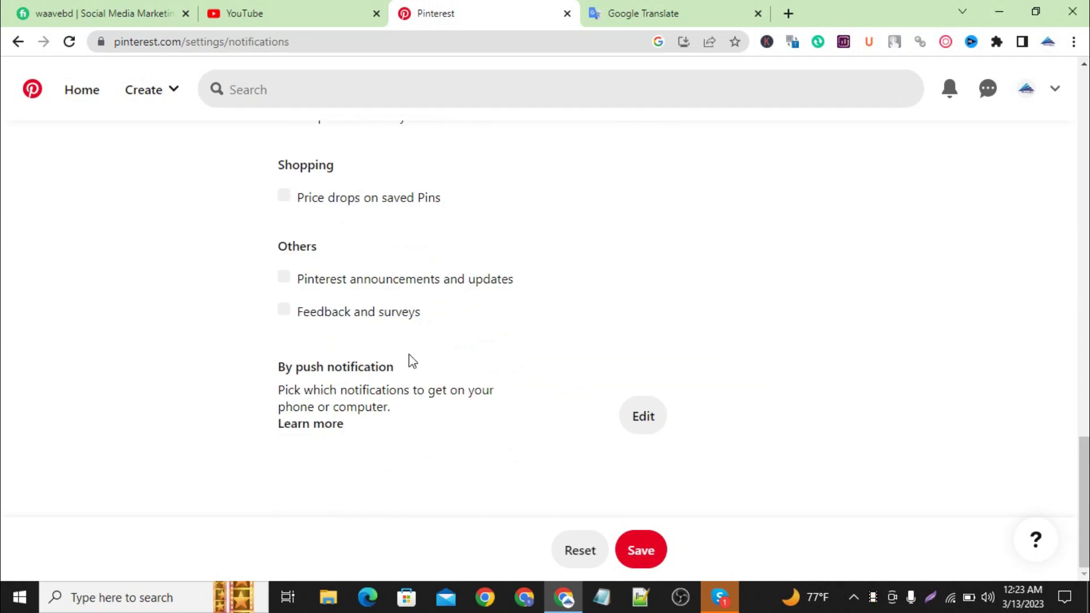
# Open the By push notification settings for editing
pyautogui.moveTo(407, 375); pyautogui.dragTo(271, 377)
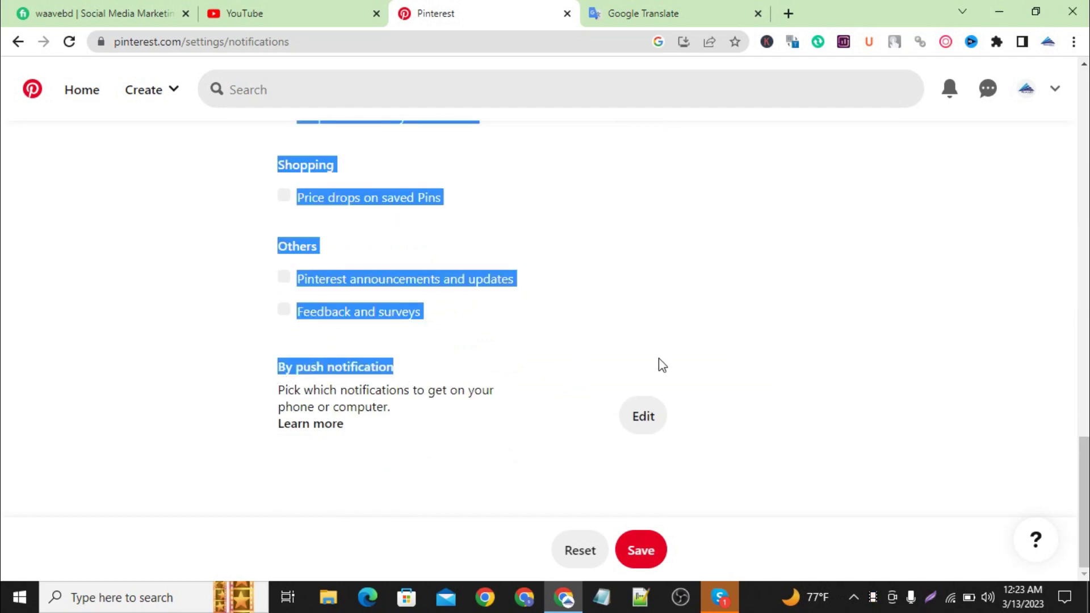
pyautogui.click(650, 417)
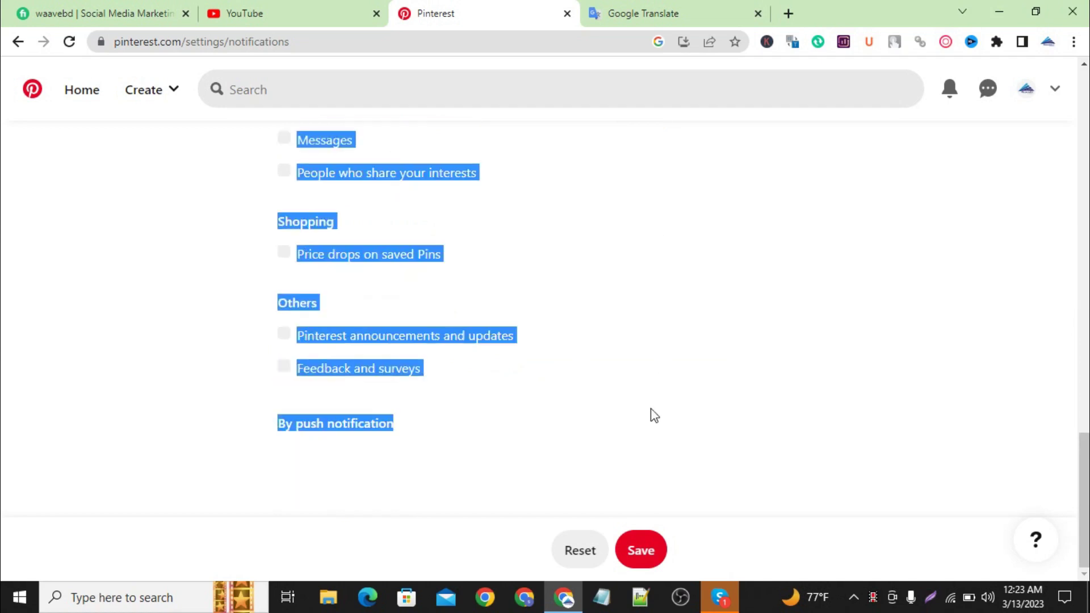
pyautogui.click(558, 415)
# Scroll through the push notification categories to review their current settings
pyautogui.scroll(1, 379, 399)
pyautogui.scroll(-1, 382, 400)
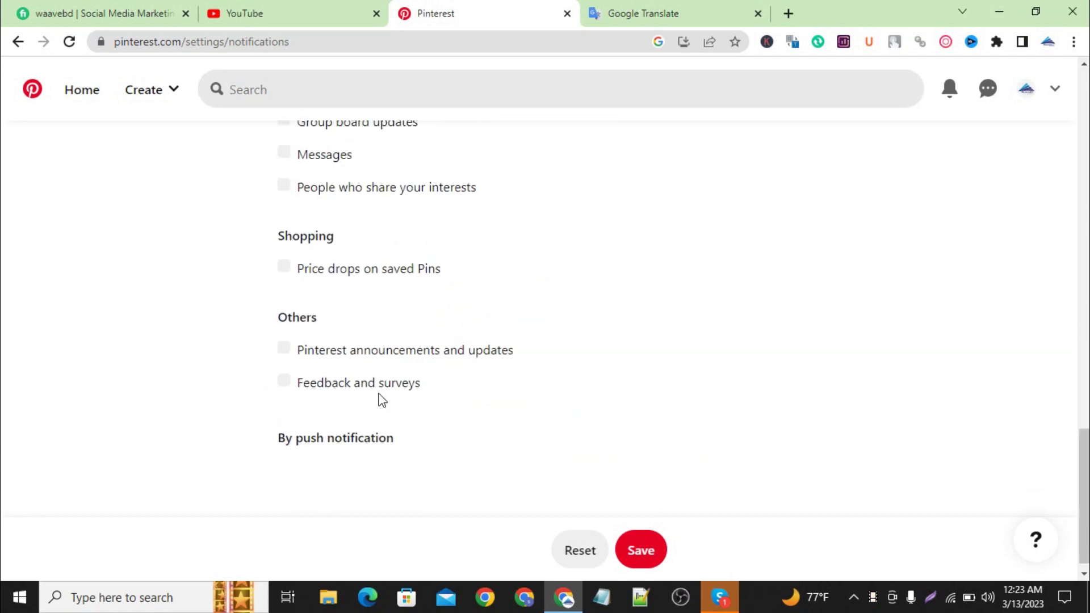
pyautogui.scroll(1, 379, 397)
pyautogui.scroll(-1, 379, 399)
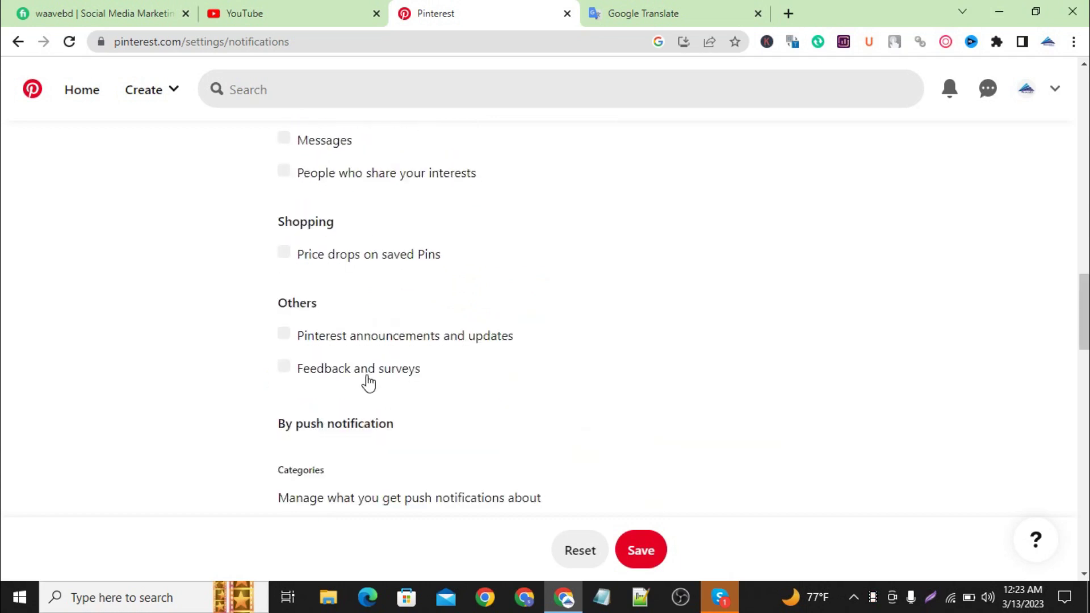
pyautogui.scroll(-6, 346, 450)
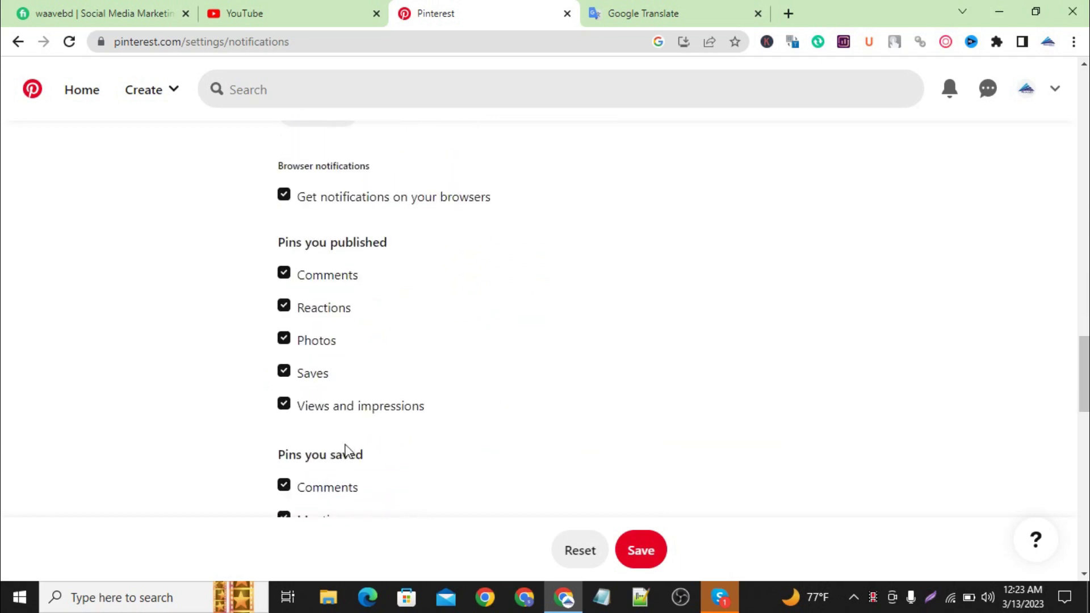
pyautogui.scroll(1, 302, 385)
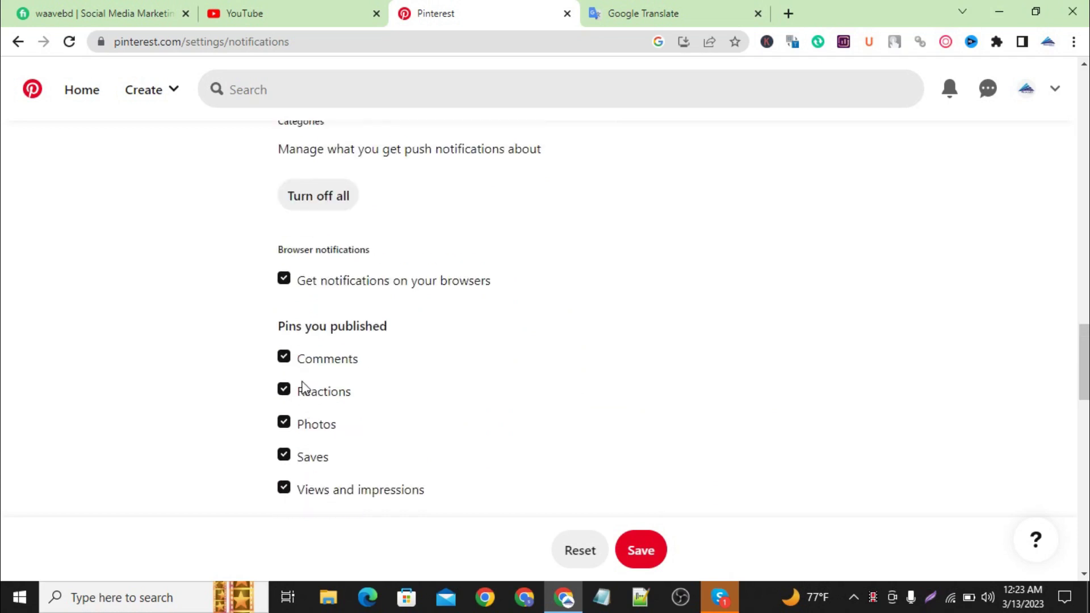
pyautogui.scroll(-1, 304, 387)
pyautogui.scroll(-1, 305, 388)
pyautogui.scroll(-3, 304, 390)
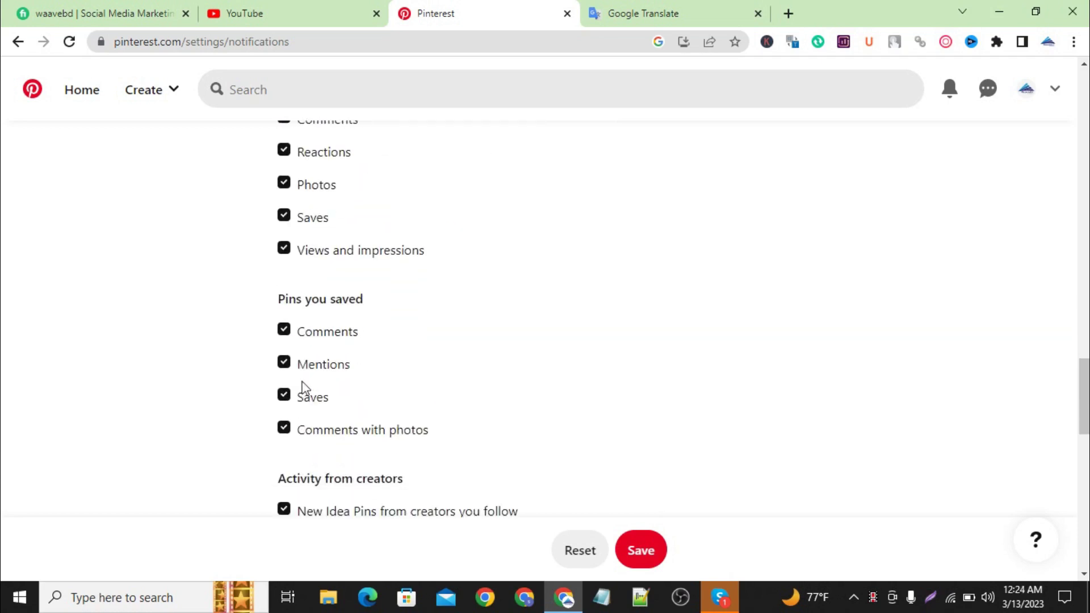
pyautogui.scroll(6, 304, 389)
pyautogui.scroll(1, 302, 389)
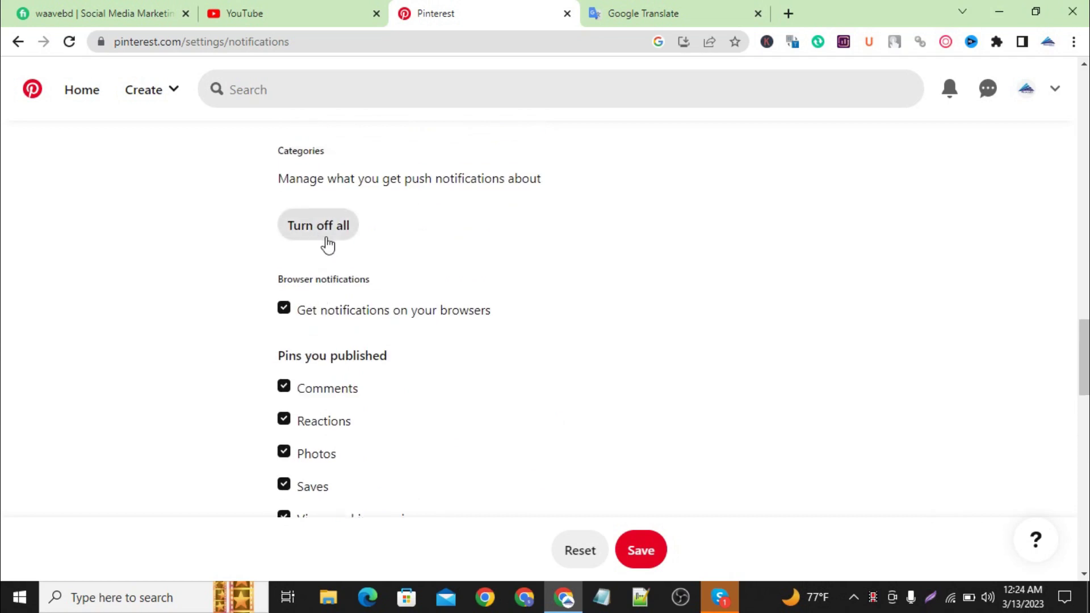
pyautogui.scroll(3, 326, 243)
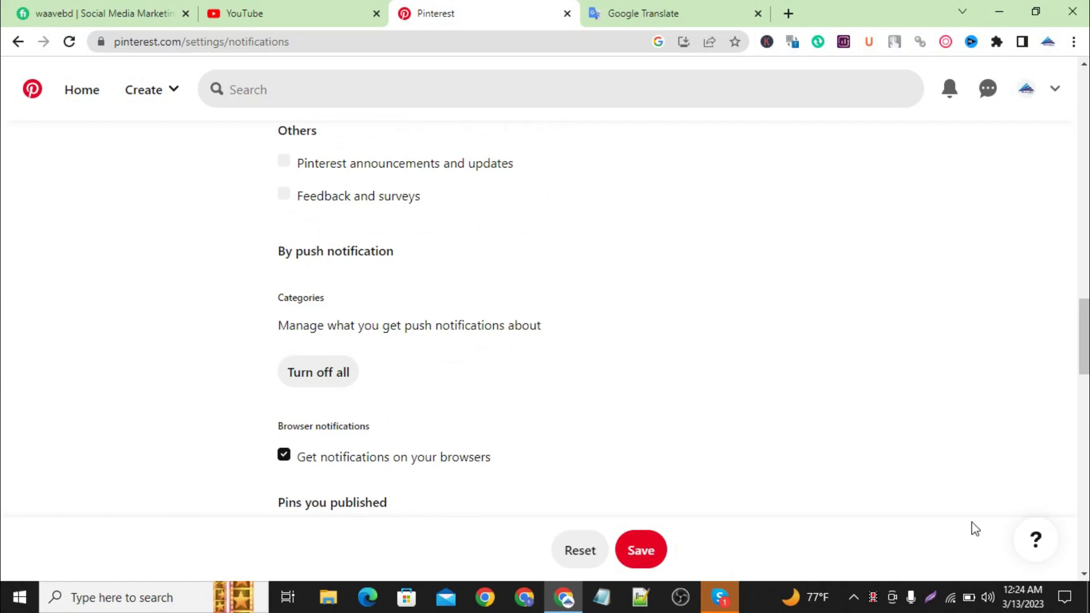
# Cancel a screenshot capture, then turn off all push notifications and check the list
pyautogui.press('Print')
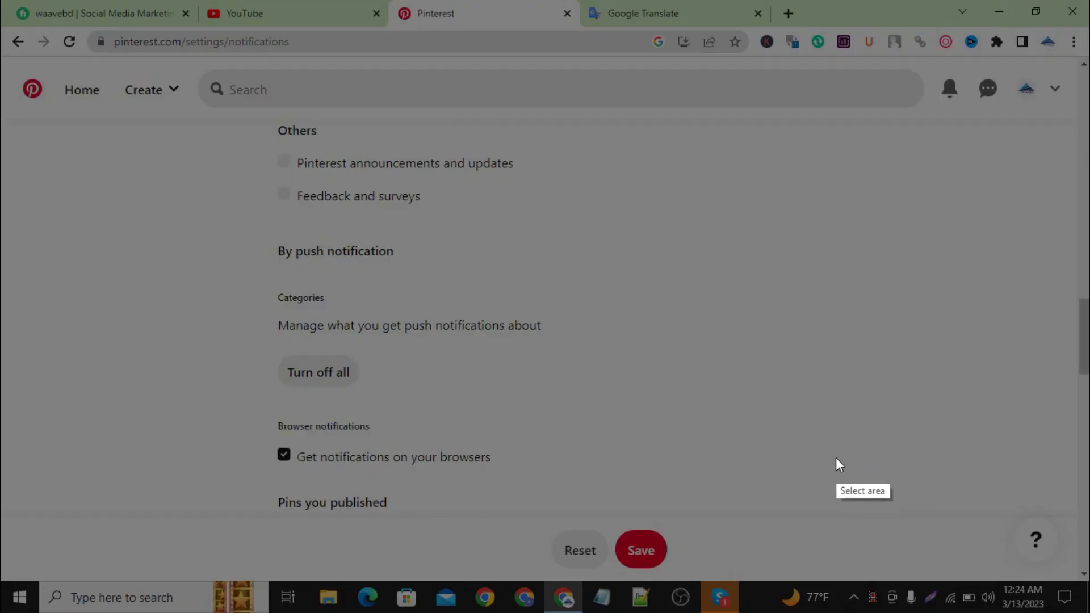
pyautogui.moveTo(821, 457); pyautogui.dragTo(1085, 574)
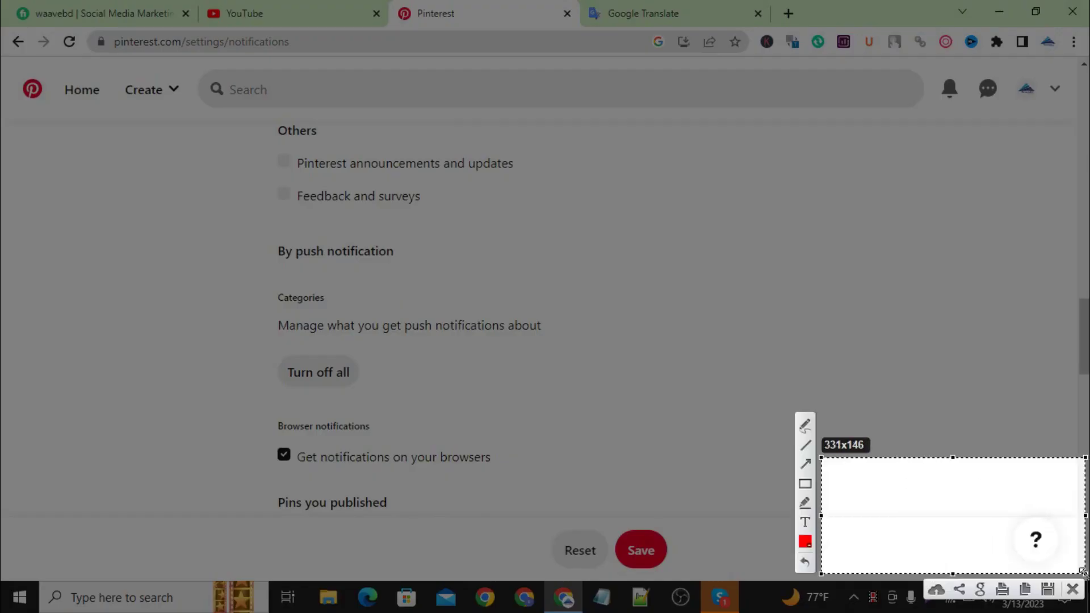
pyautogui.click(1073, 589)
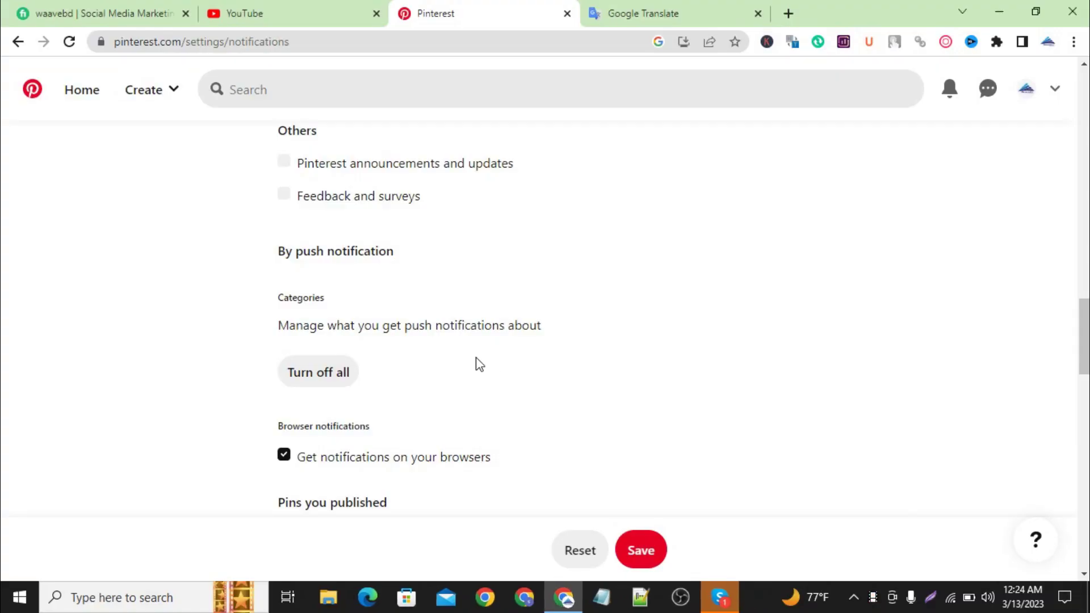
pyautogui.click(327, 388)
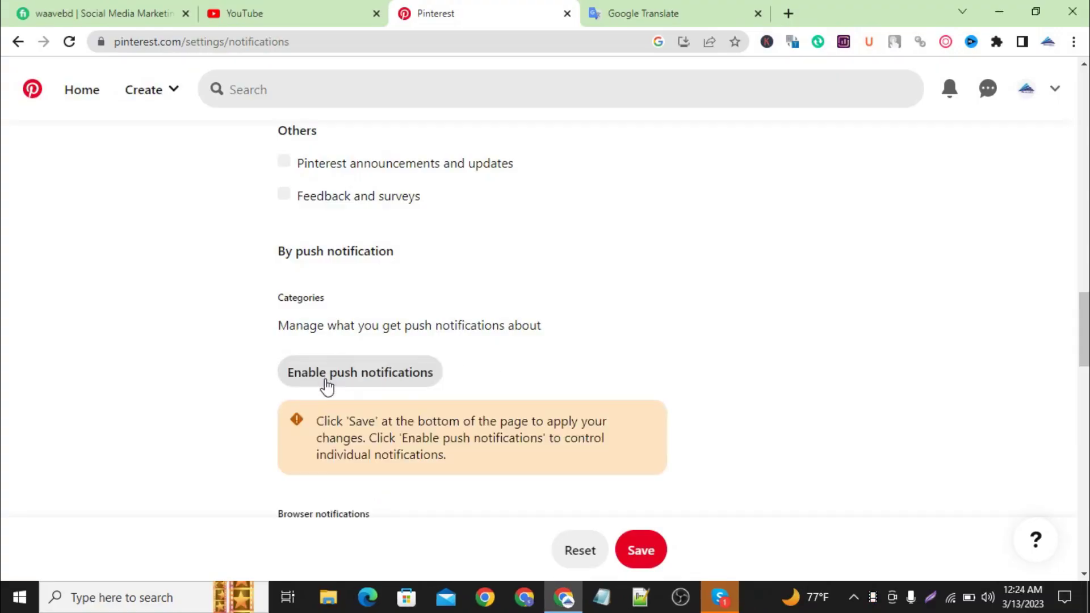
pyautogui.scroll(-10, 327, 388)
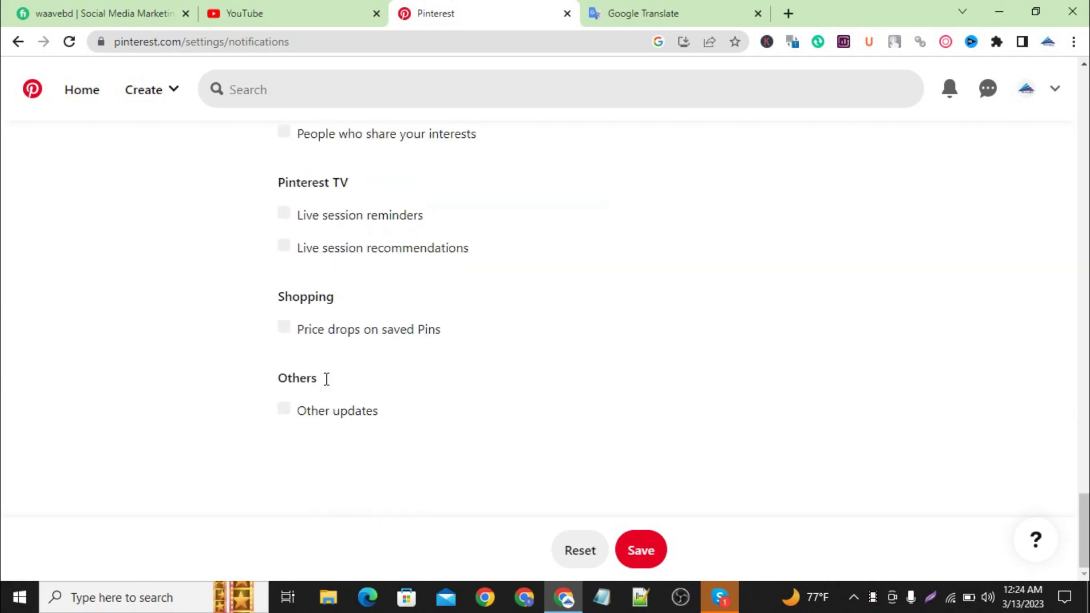
# Save the notification changes and return to the settings overview
pyautogui.click(642, 550)
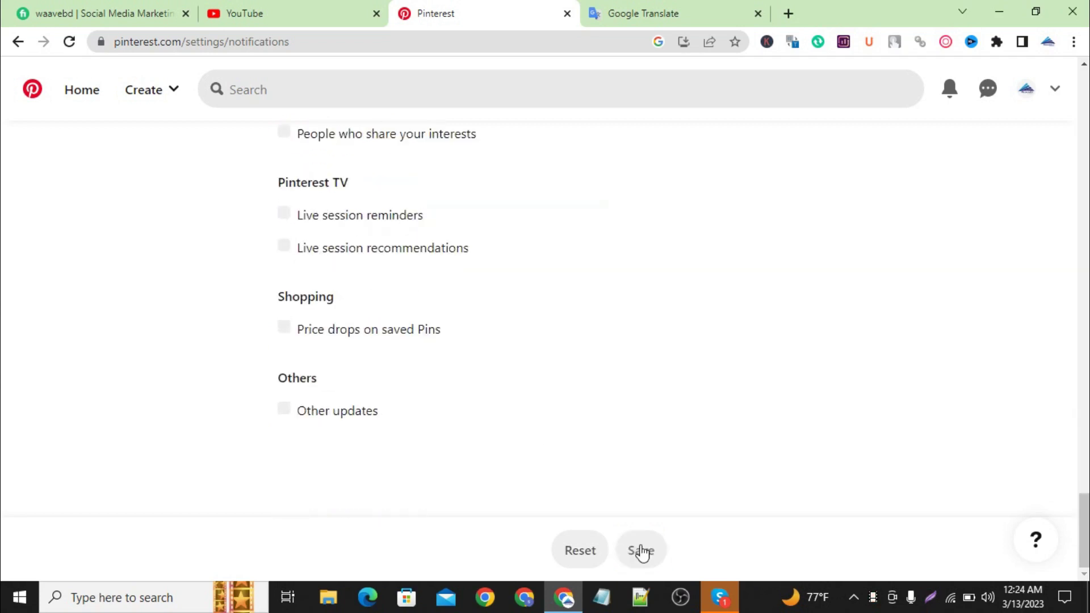
pyautogui.scroll(15, 611, 313)
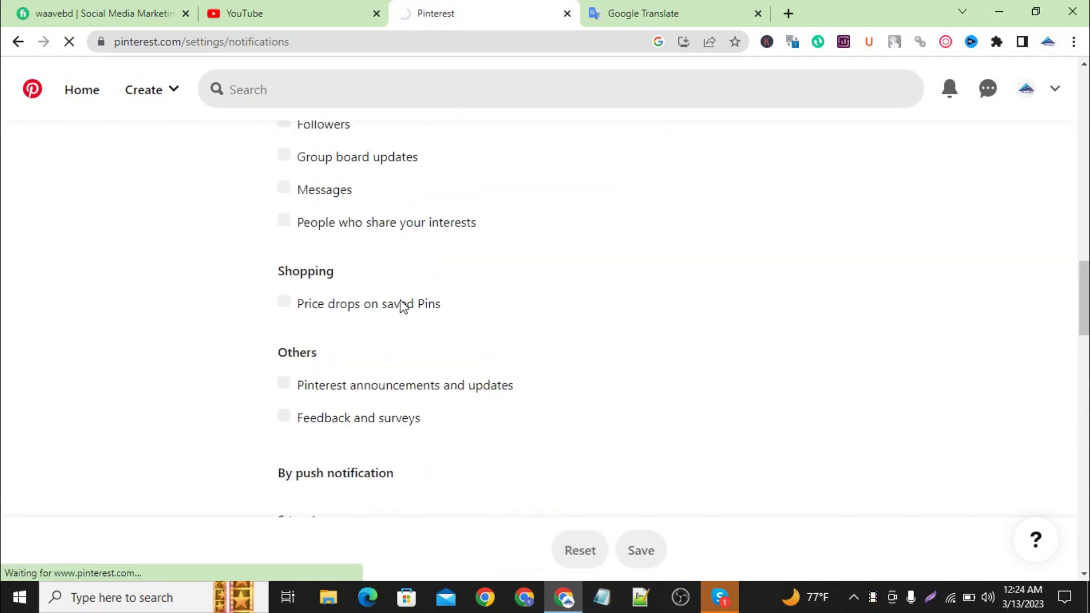
pyautogui.scroll(10, 400, 306)
pyautogui.click(21, 401)
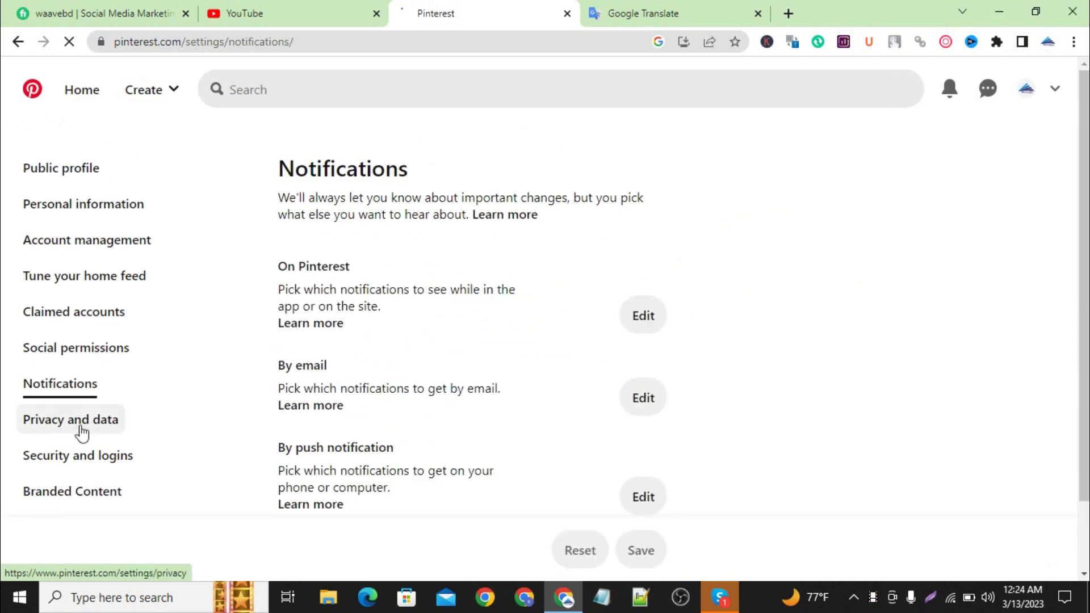
# Open Privacy and data settings and highlight the Search Privacy heading
pyautogui.click(82, 432)
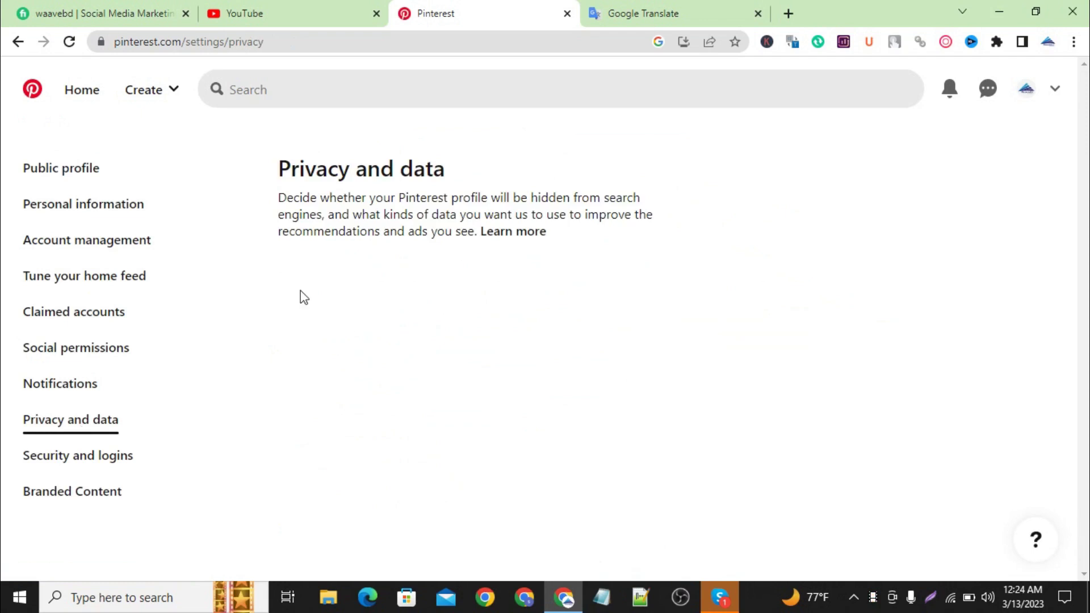
pyautogui.scroll(-2, 426, 341)
pyautogui.scroll(2, 397, 347)
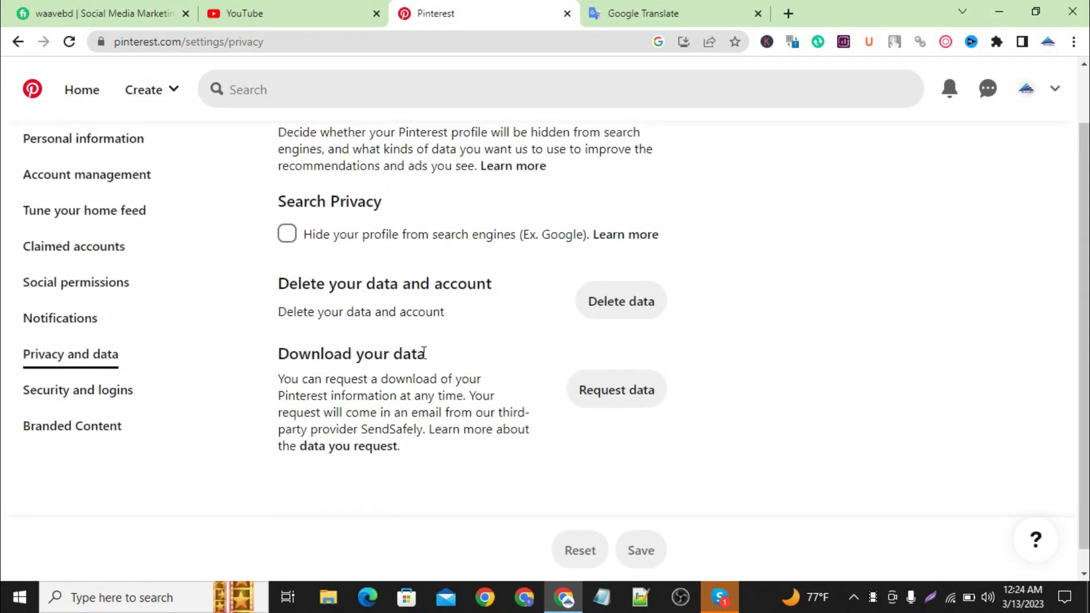
pyautogui.tripleClick(379, 271)
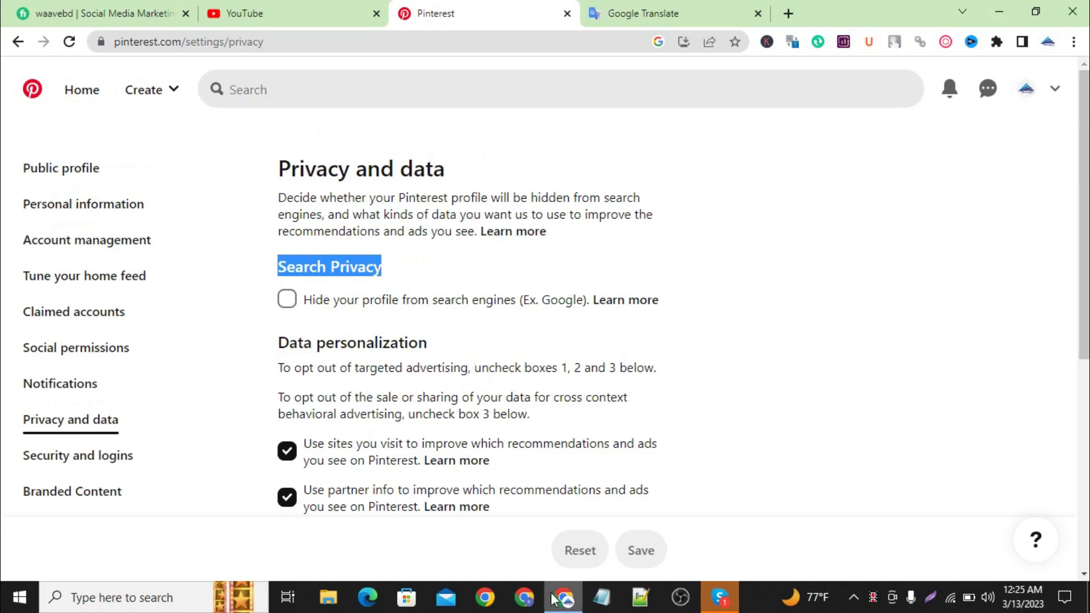
pyautogui.click(498, 604)
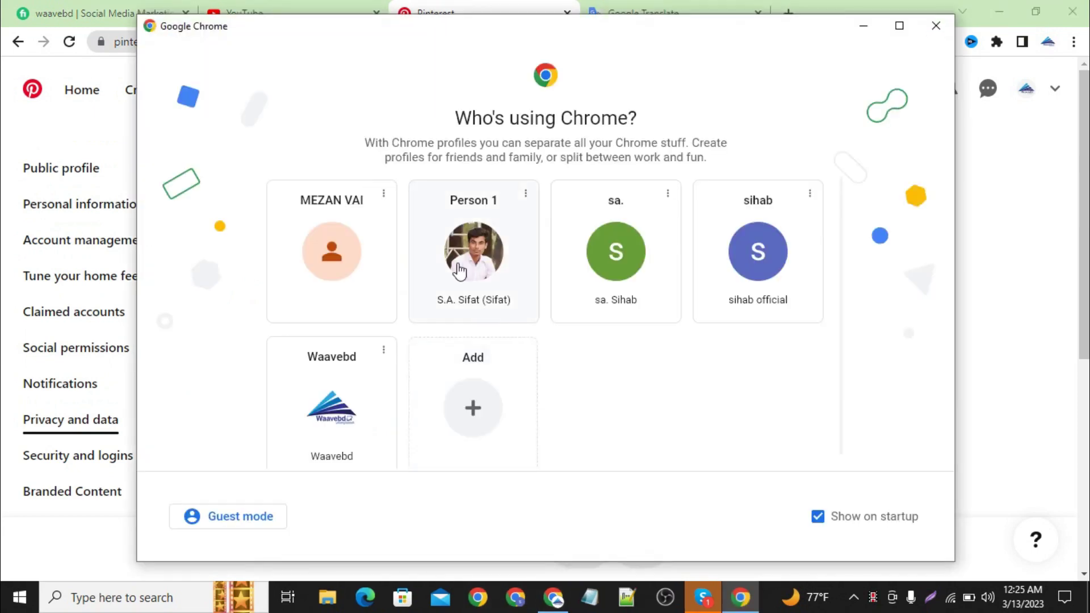
pyautogui.click(458, 267)
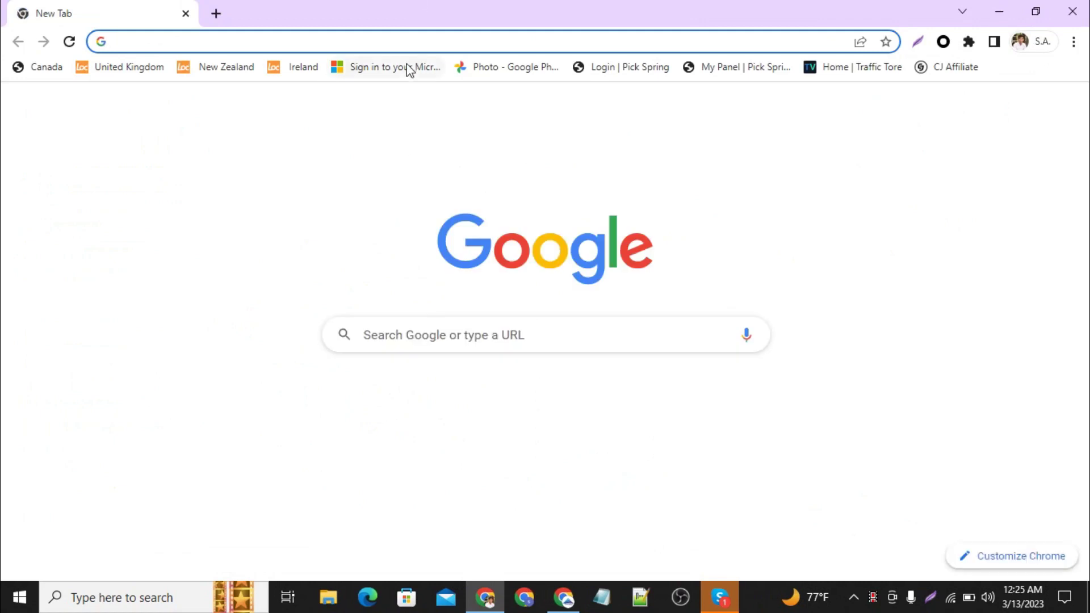
pyautogui.click(395, 46)
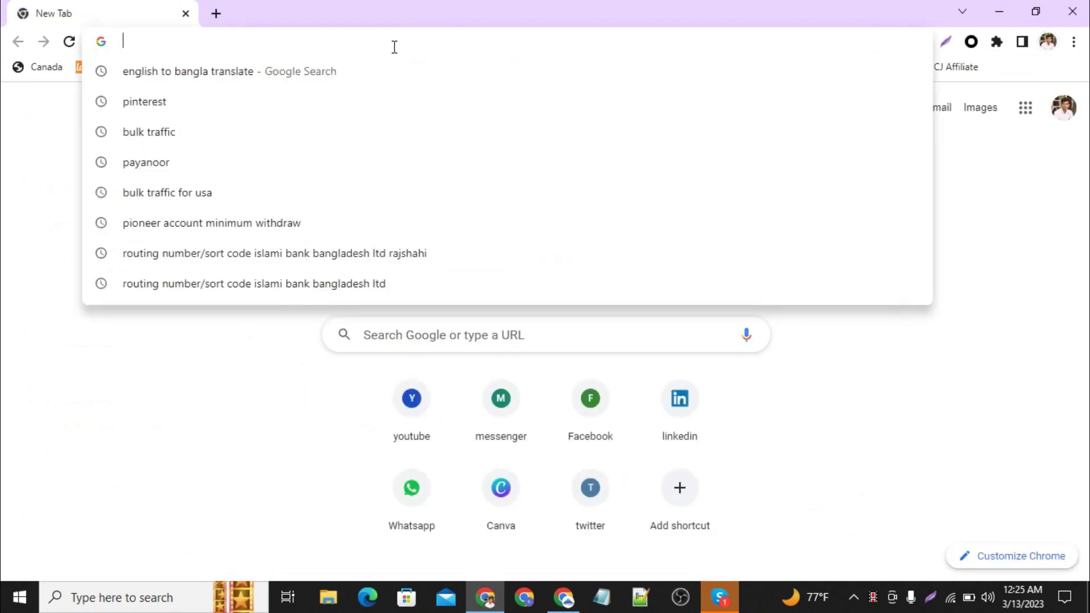
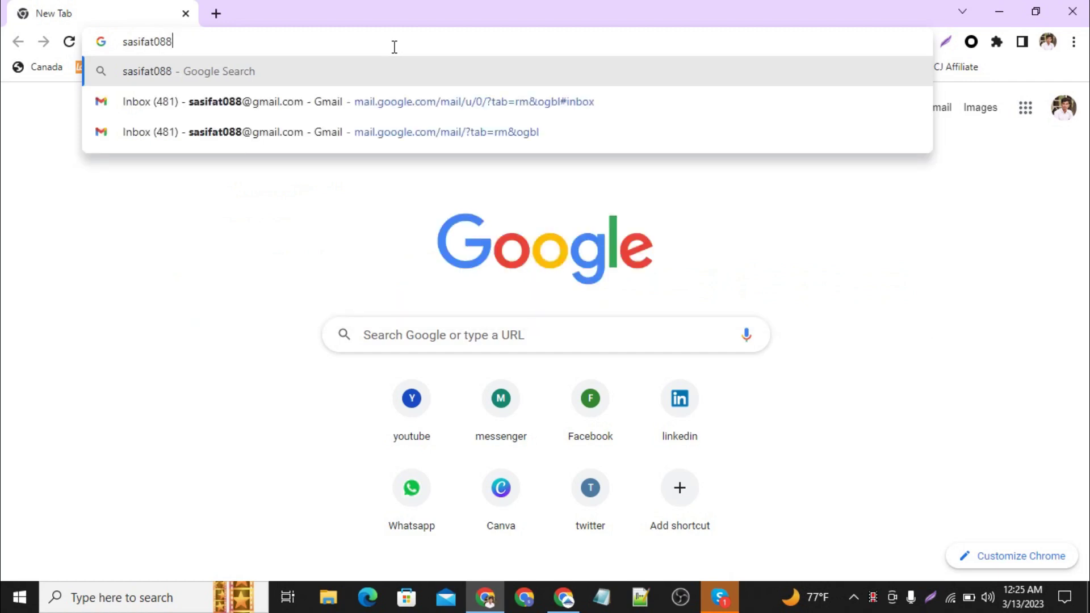
pyautogui.press('Return')
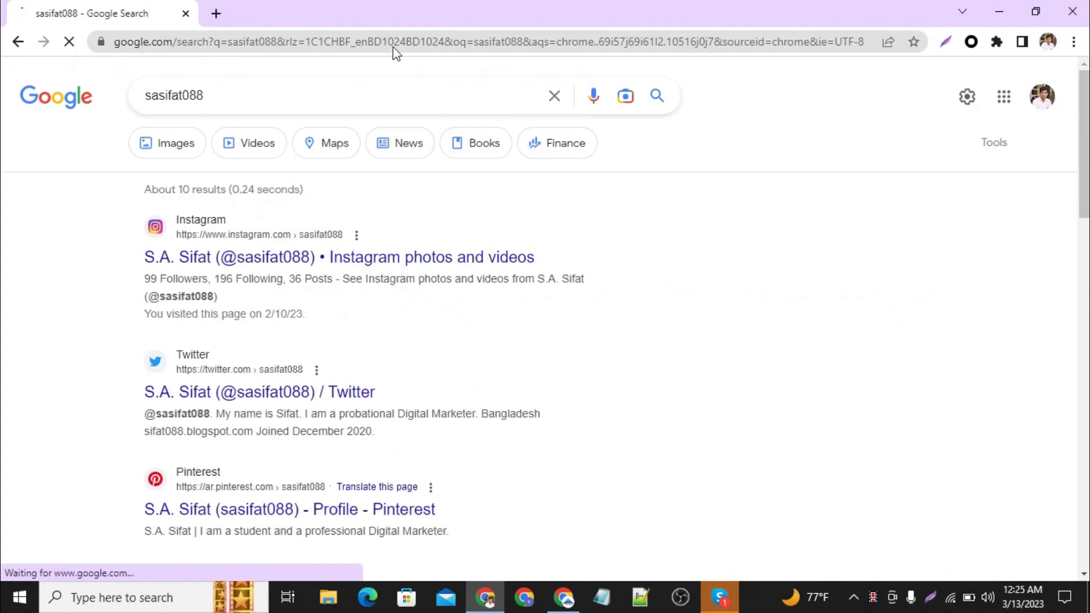
pyautogui.scroll(-2, 255, 238)
pyautogui.press('Print')
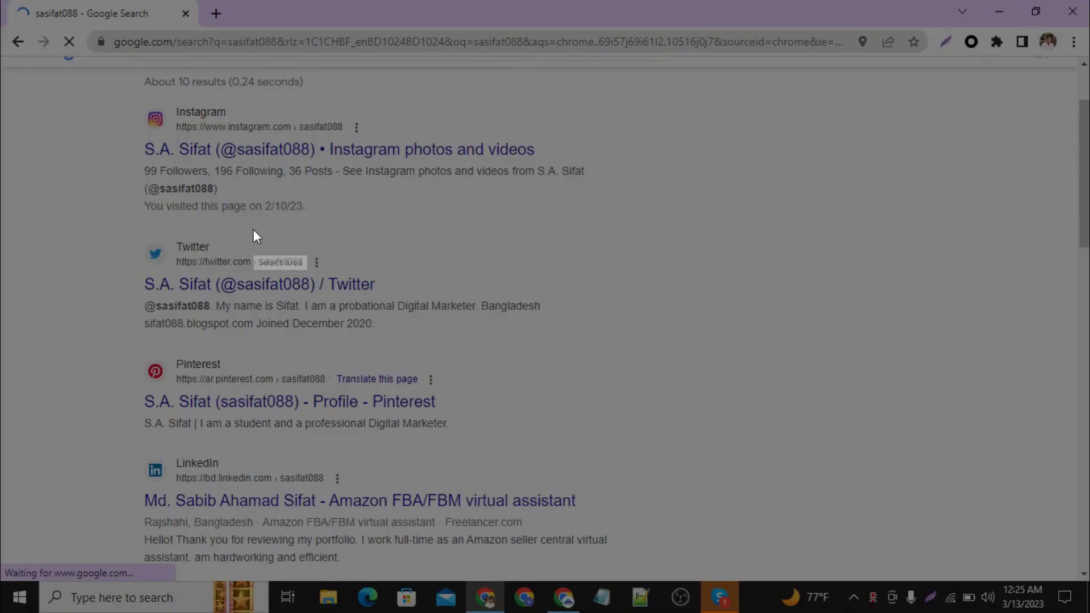
pyautogui.moveTo(135, 351)
pyautogui.mouseDown()
pyautogui.moveTo(192, 374)
pyautogui.moveTo(498, 413)
pyautogui.moveTo(493, 433)
pyautogui.moveTo(463, 432)
pyautogui.mouseUp()
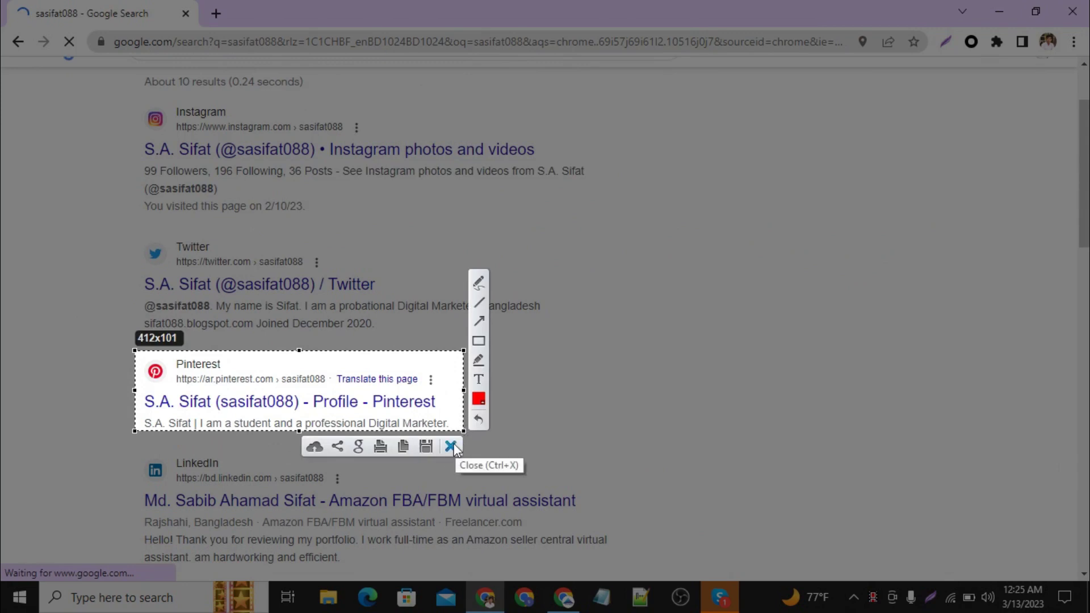
pyautogui.click(451, 447)
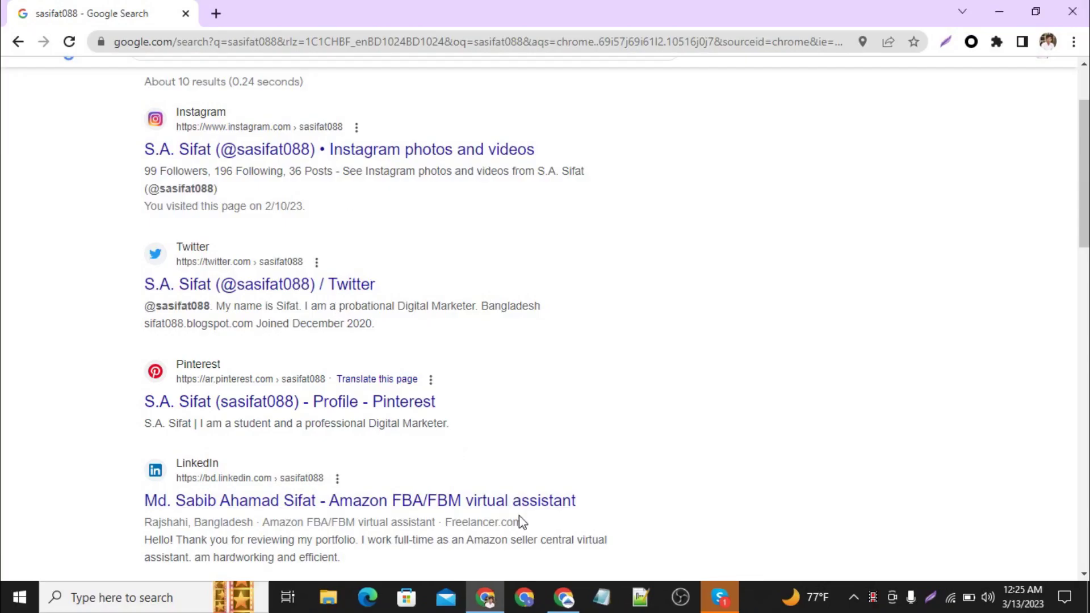
pyautogui.click(564, 598)
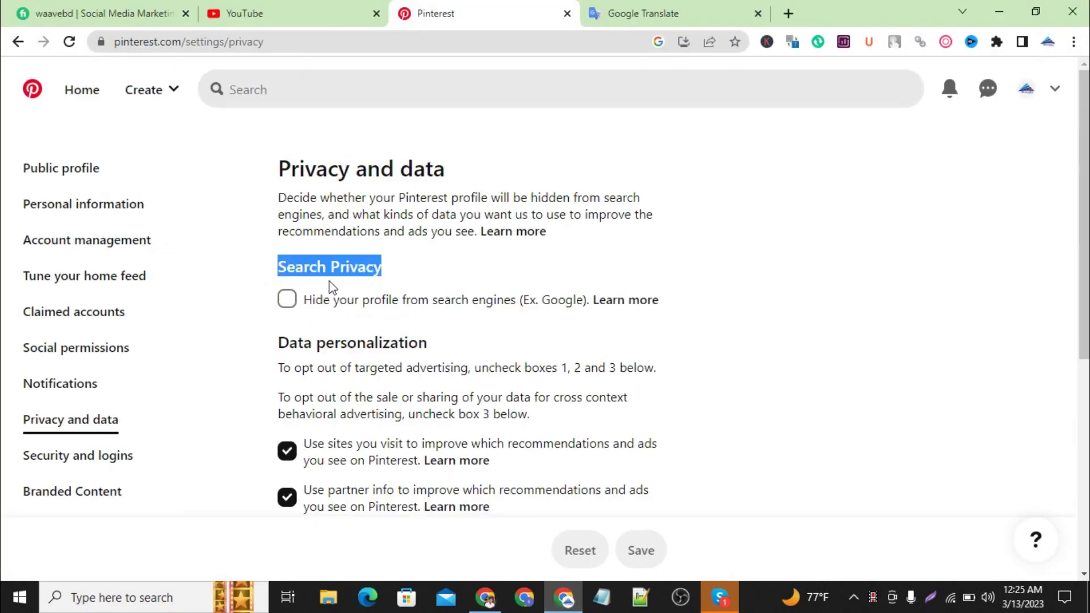
pyautogui.click(363, 291)
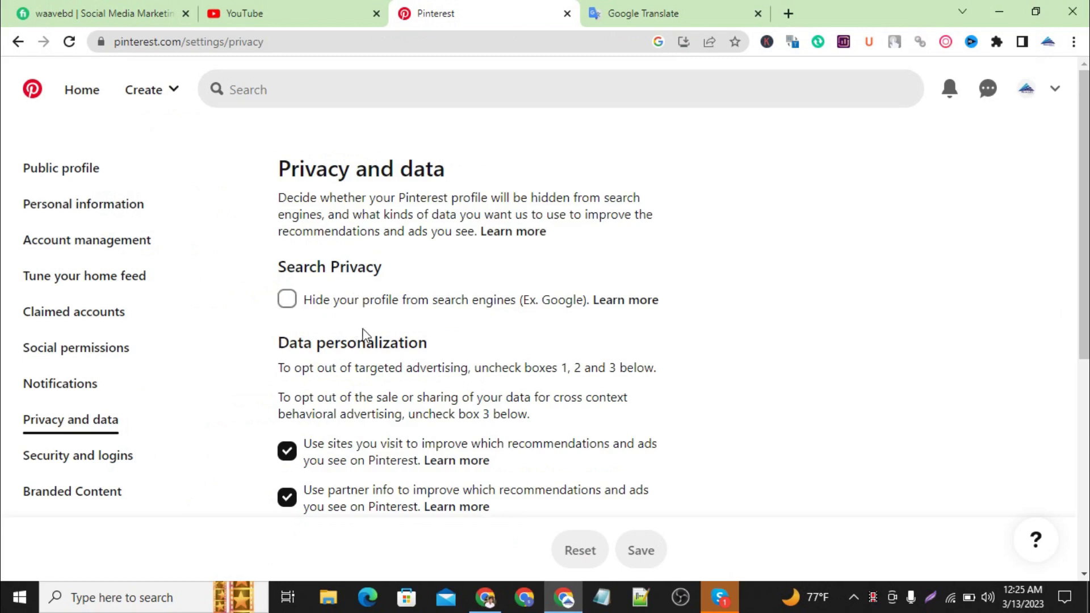
pyautogui.scroll(-1, 363, 335)
pyautogui.scroll(-1, 365, 333)
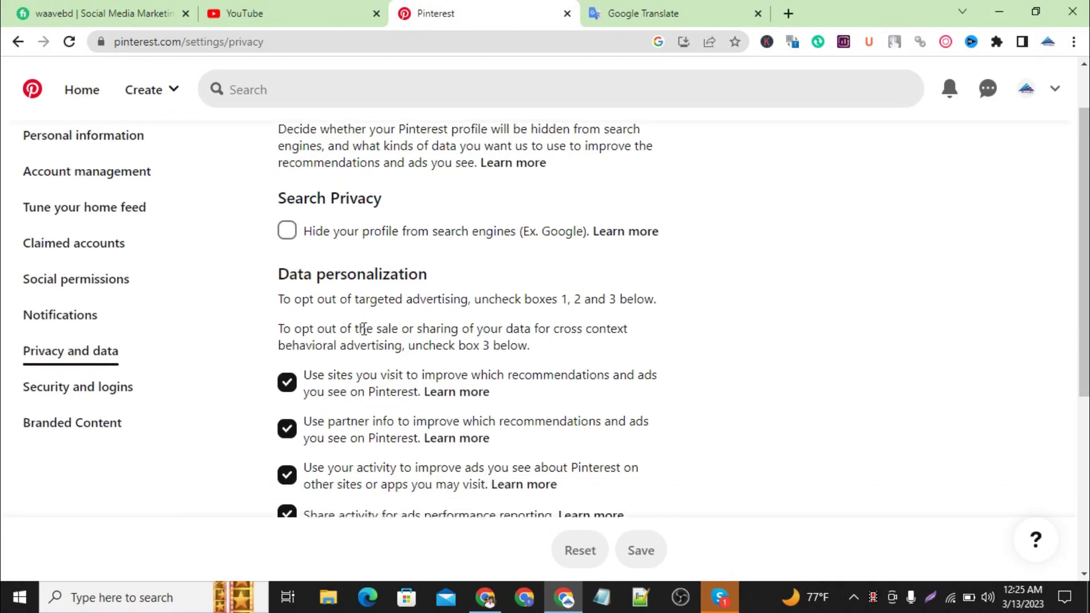
pyautogui.scroll(-3, 363, 329)
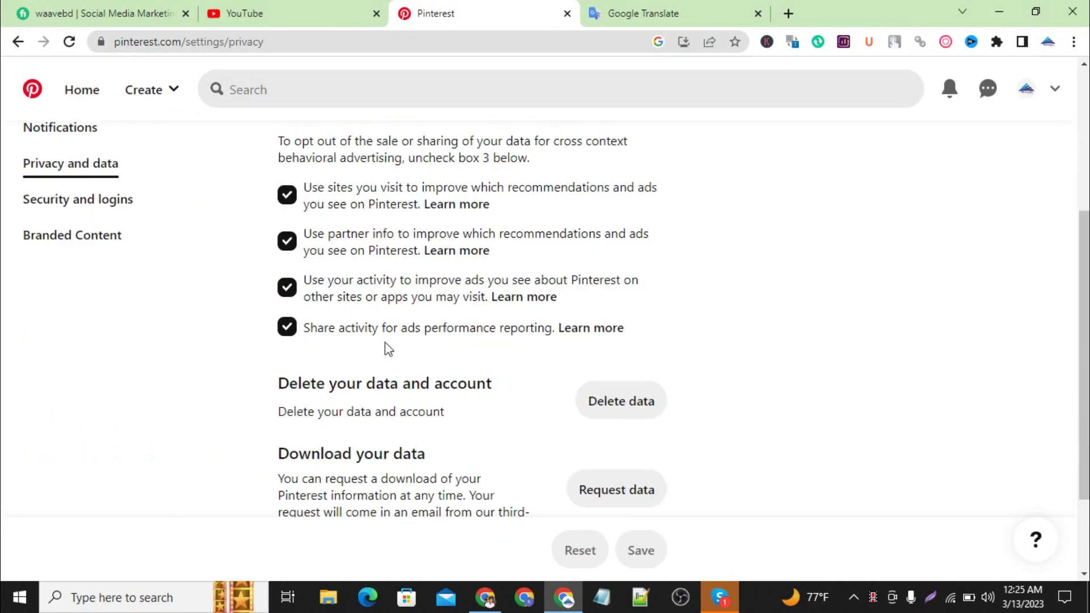
pyautogui.scroll(-1, 384, 346)
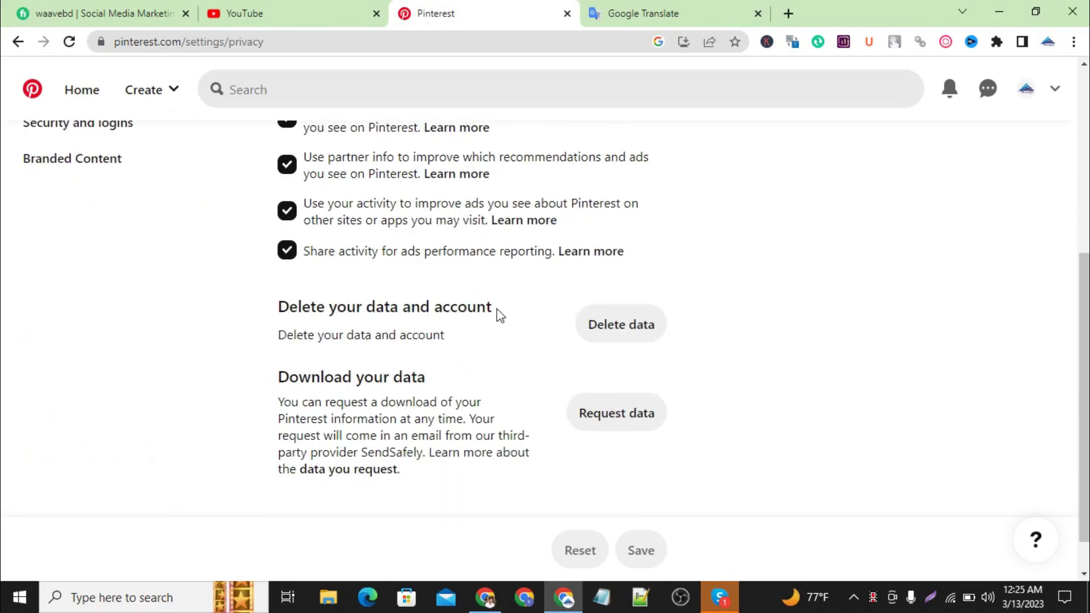
pyautogui.moveTo(500, 315); pyautogui.dragTo(281, 307)
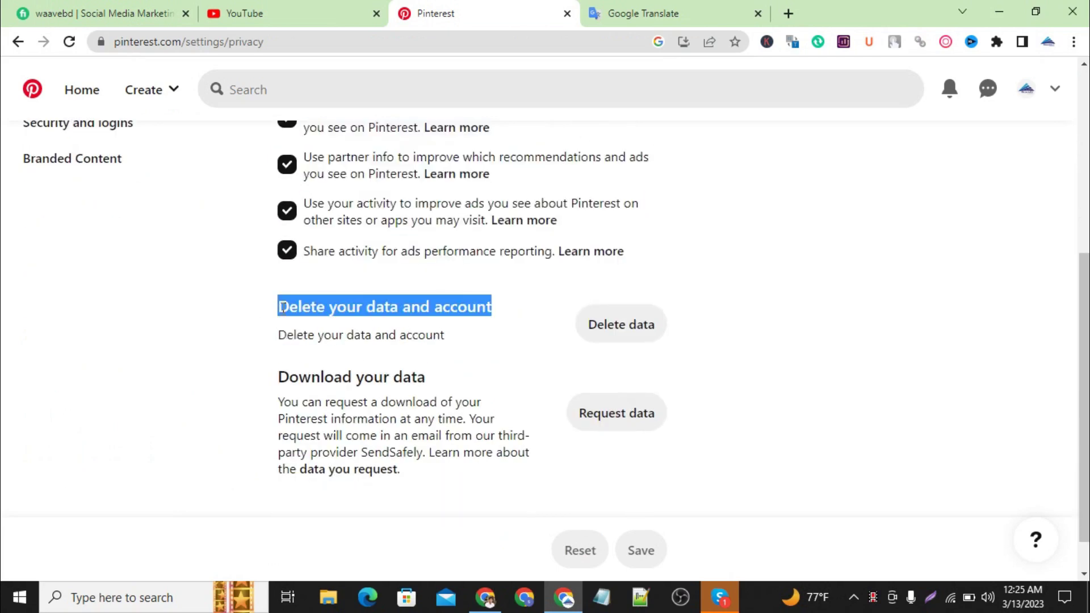
pyautogui.click(680, 351)
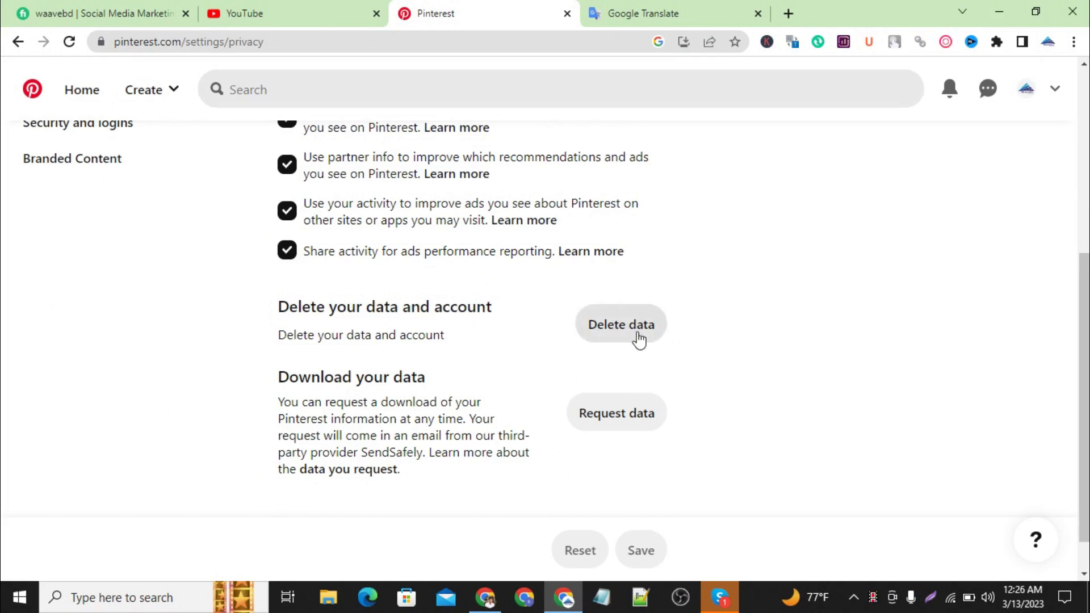
pyautogui.scroll(-1, 443, 429)
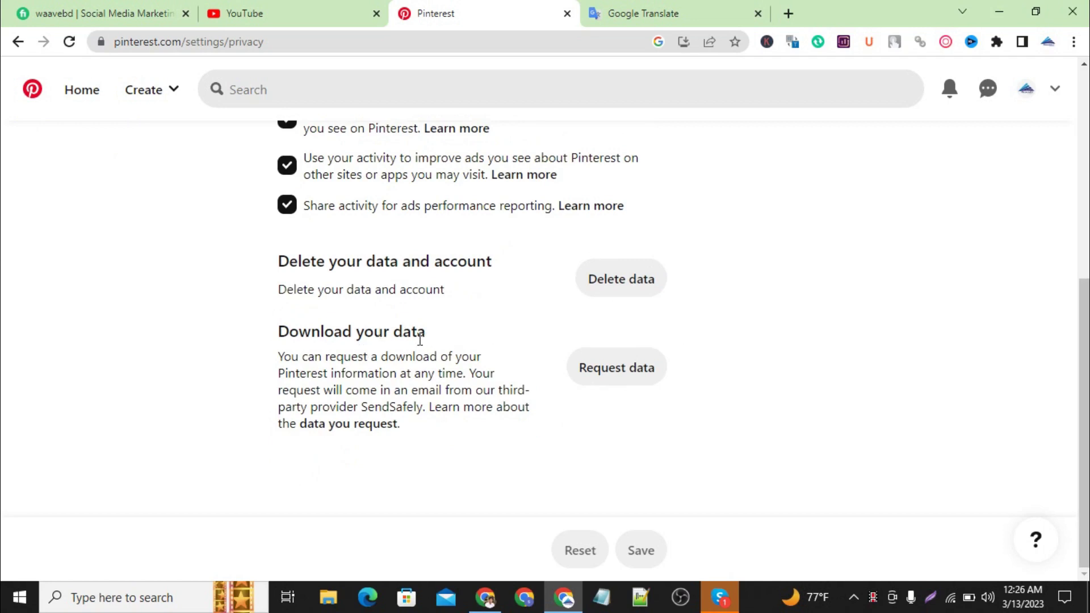
pyautogui.moveTo(424, 333); pyautogui.dragTo(272, 335)
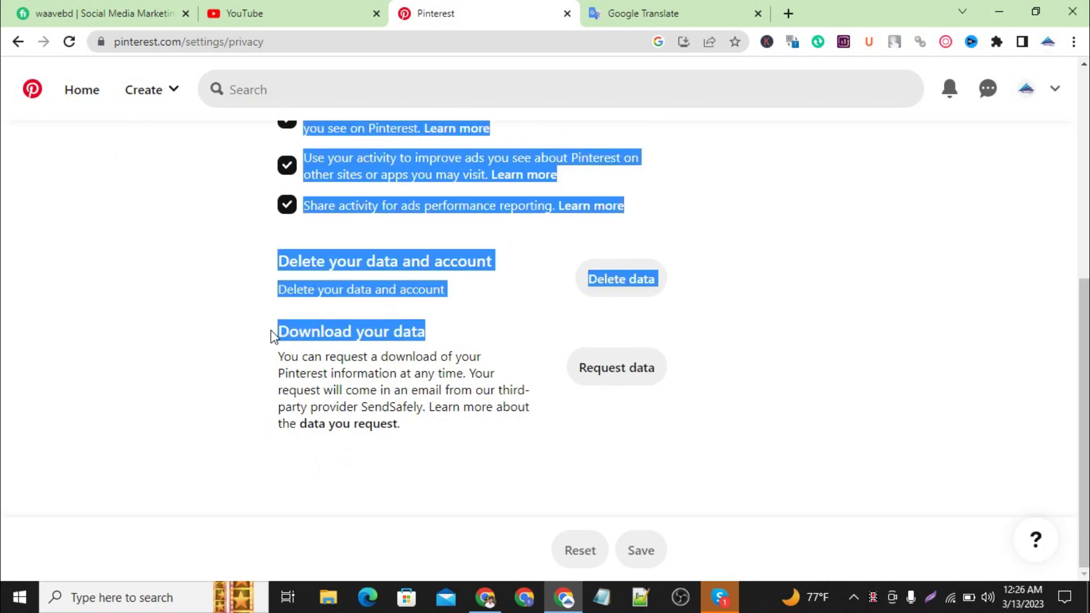
pyautogui.click(272, 336)
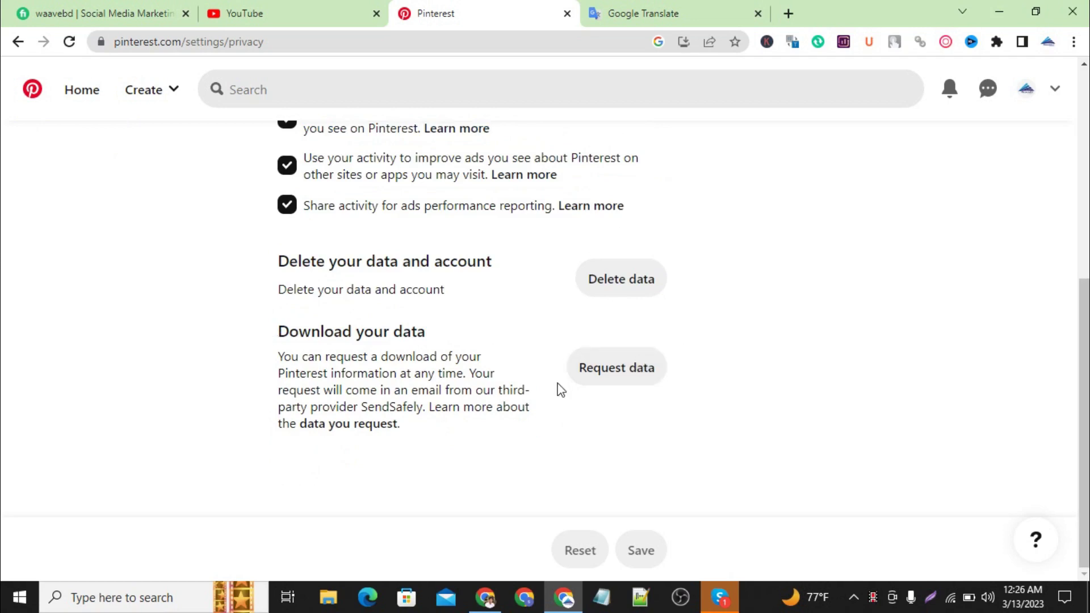
pyautogui.scroll(5, 558, 391)
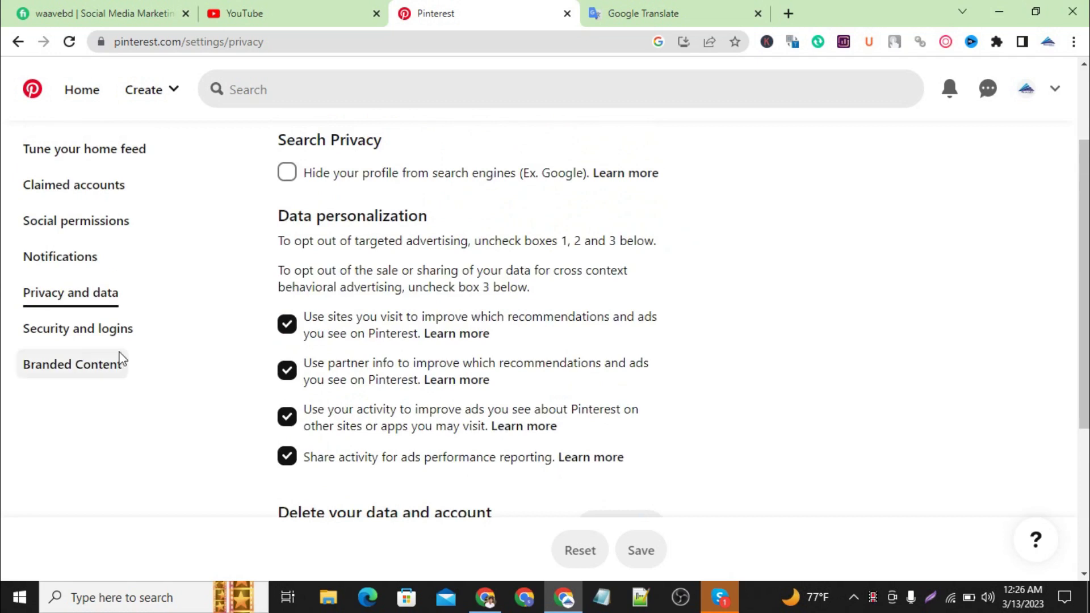
# In Security and logins, tick Require code at login under Two-factor authentication
pyautogui.click(111, 350)
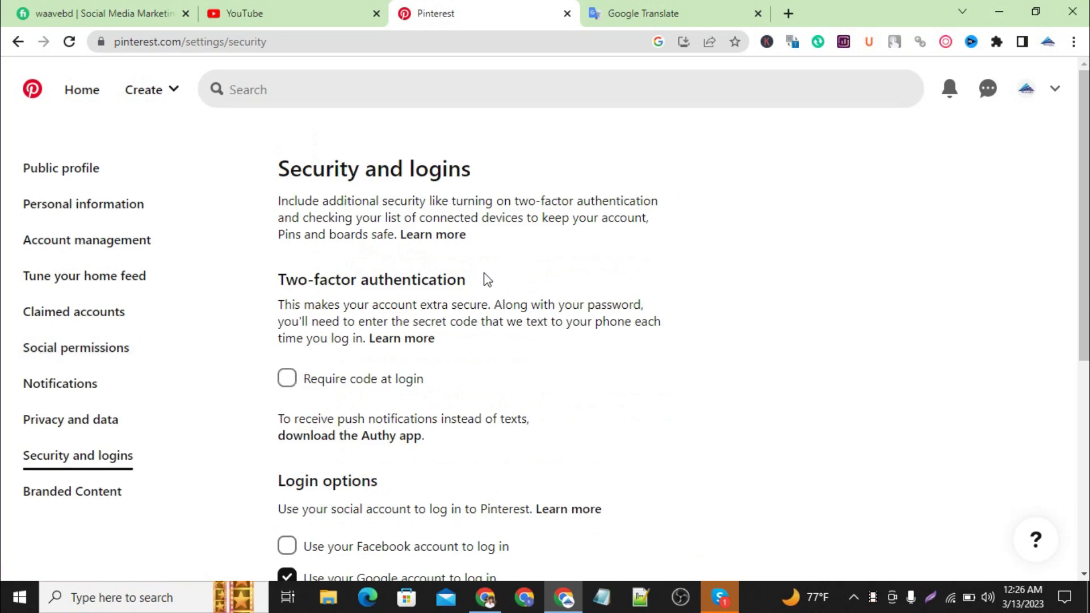
pyautogui.moveTo(475, 280); pyautogui.dragTo(281, 291)
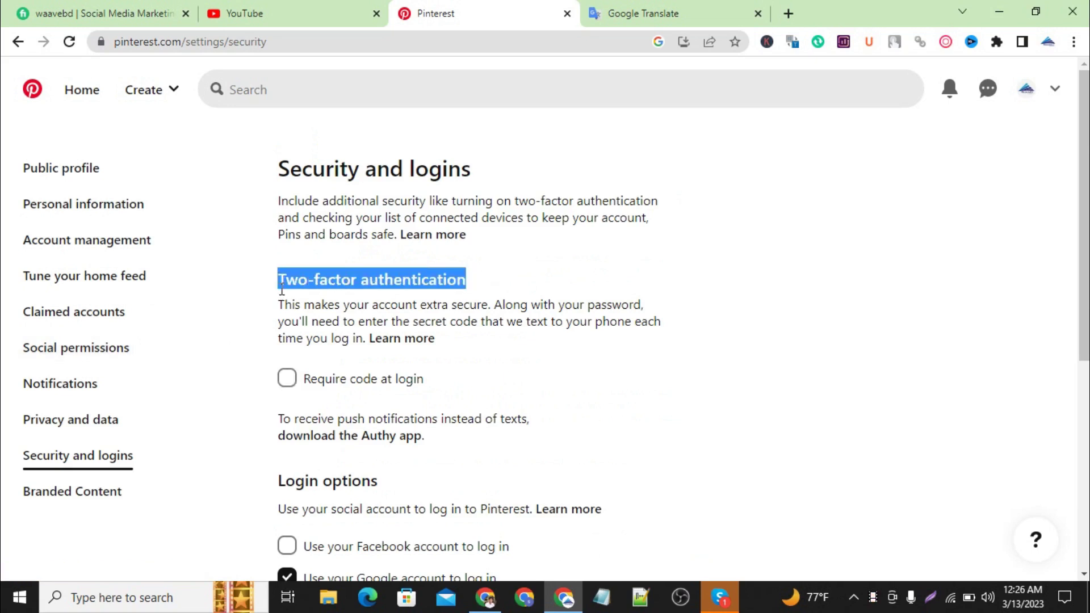
pyautogui.click(495, 347)
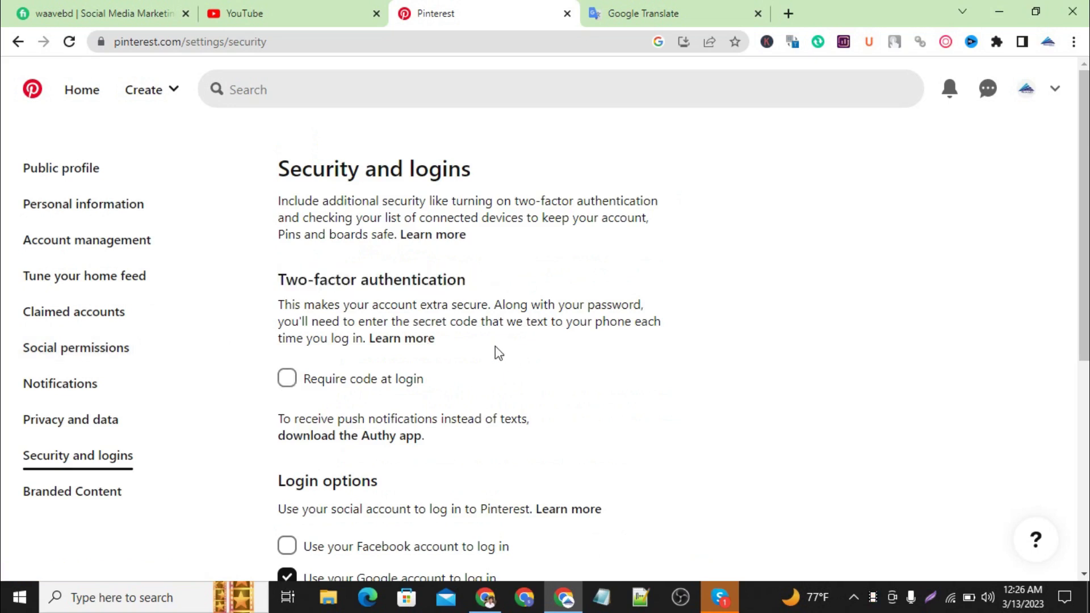
pyautogui.click(287, 380)
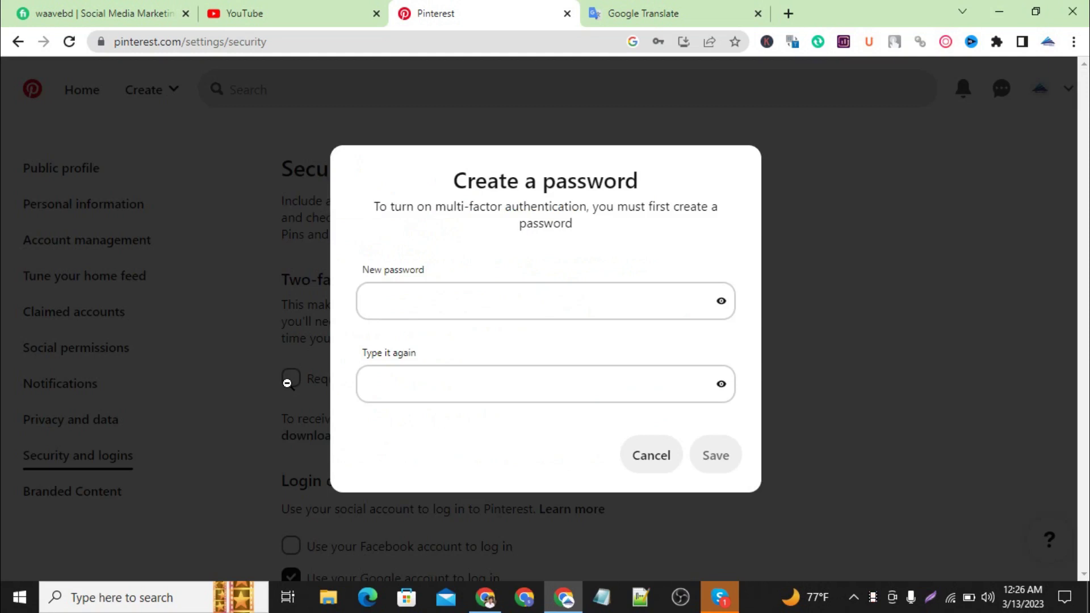
# Fill the new password from saved passwords, paste it into Type it again, and save
pyautogui.click(472, 311)
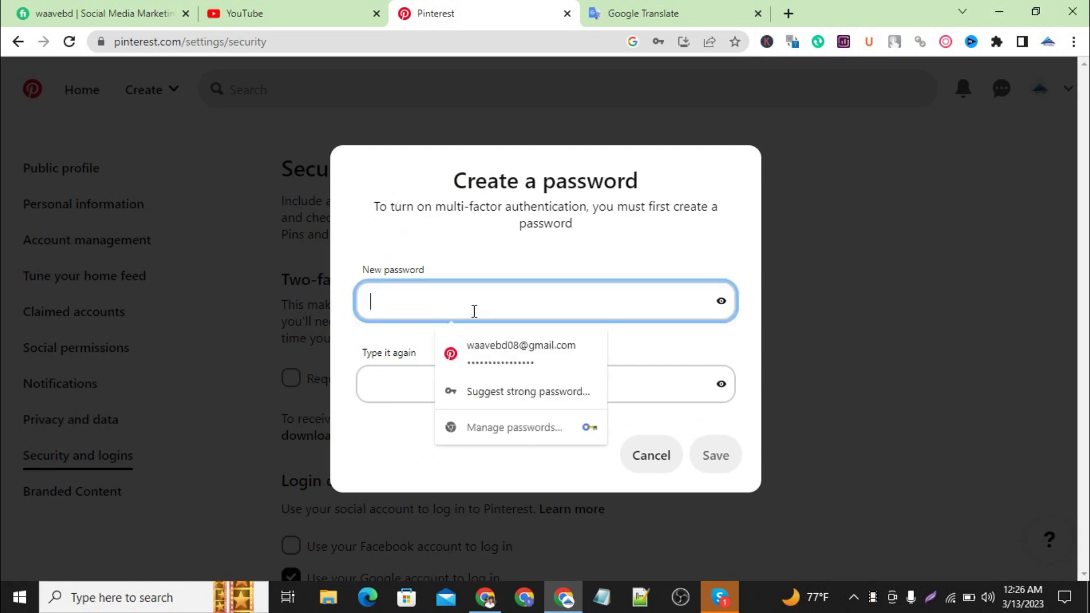
pyautogui.click(500, 355)
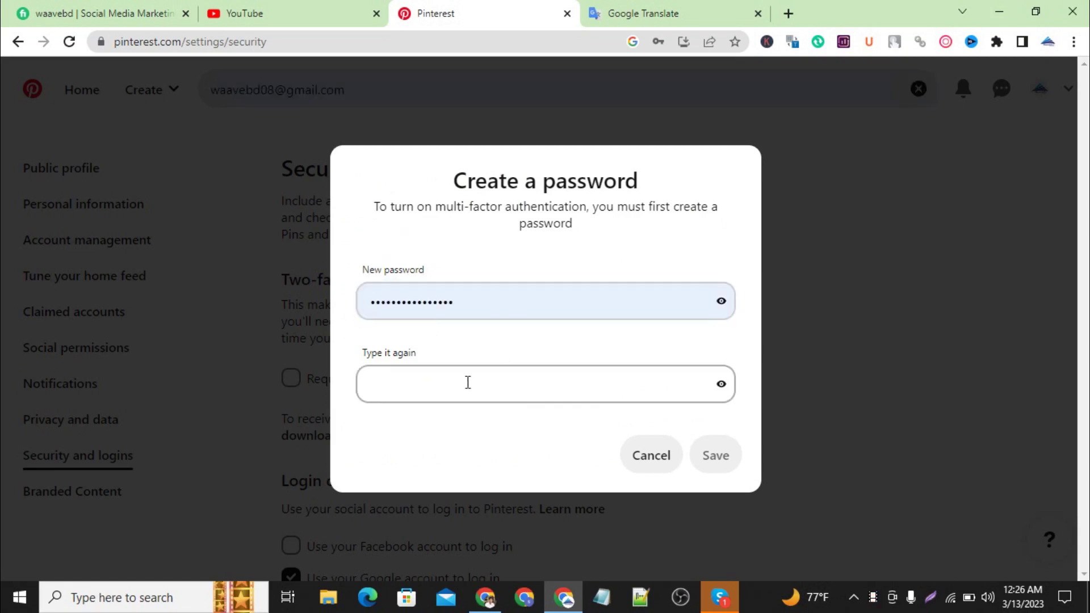
pyautogui.click(721, 301)
pyautogui.tripleClick(498, 307)
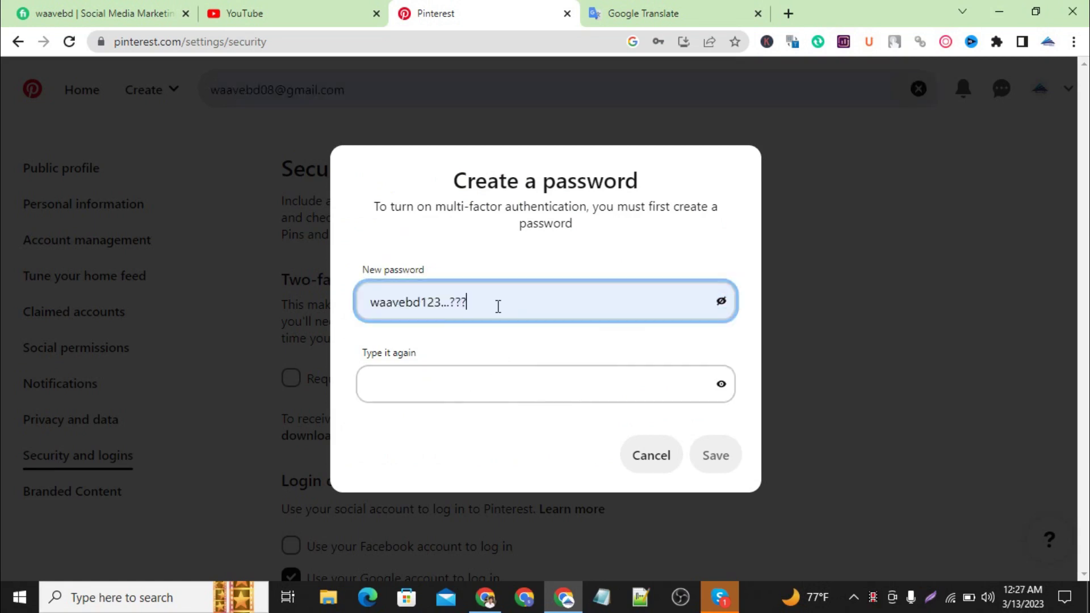
pyautogui.click(386, 394)
pyautogui.hotkey('ctrl', 'v')
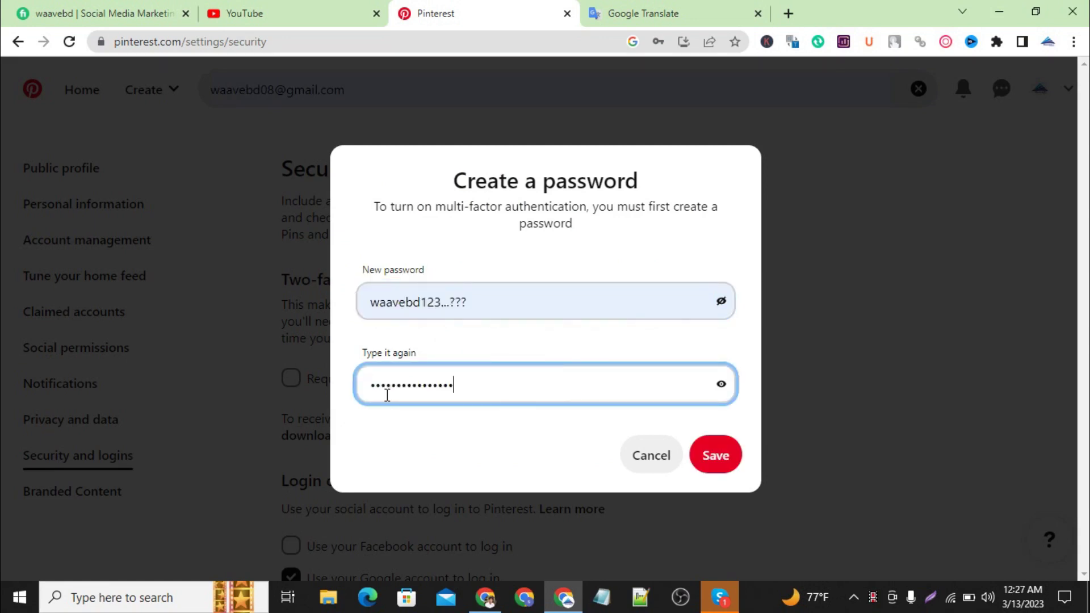
pyautogui.click(717, 457)
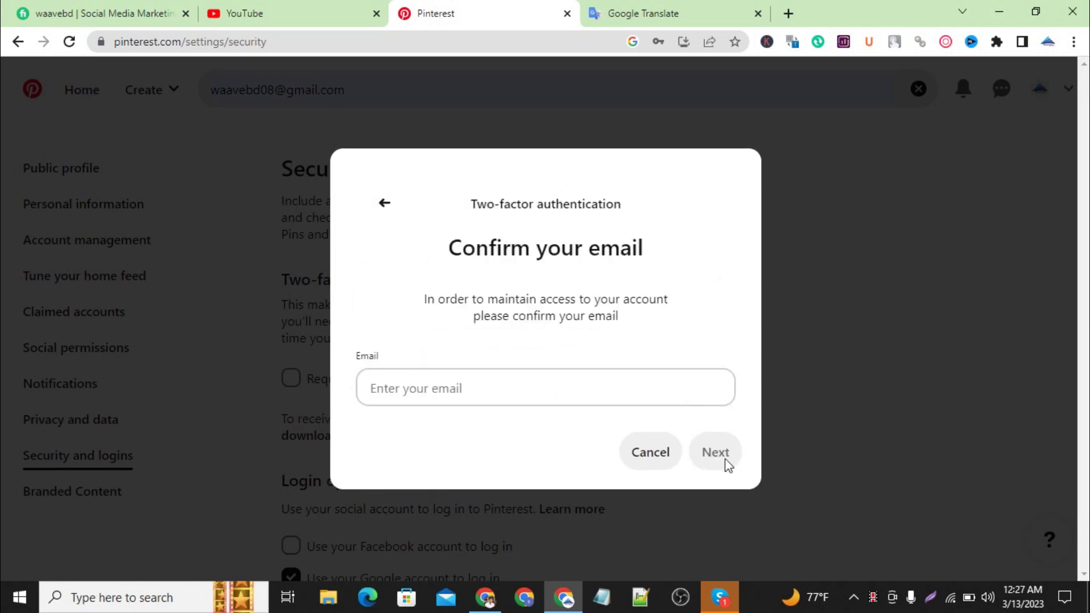
# Paste the account email, copied from the Google account panel, into Confirm your email
pyautogui.click(448, 399)
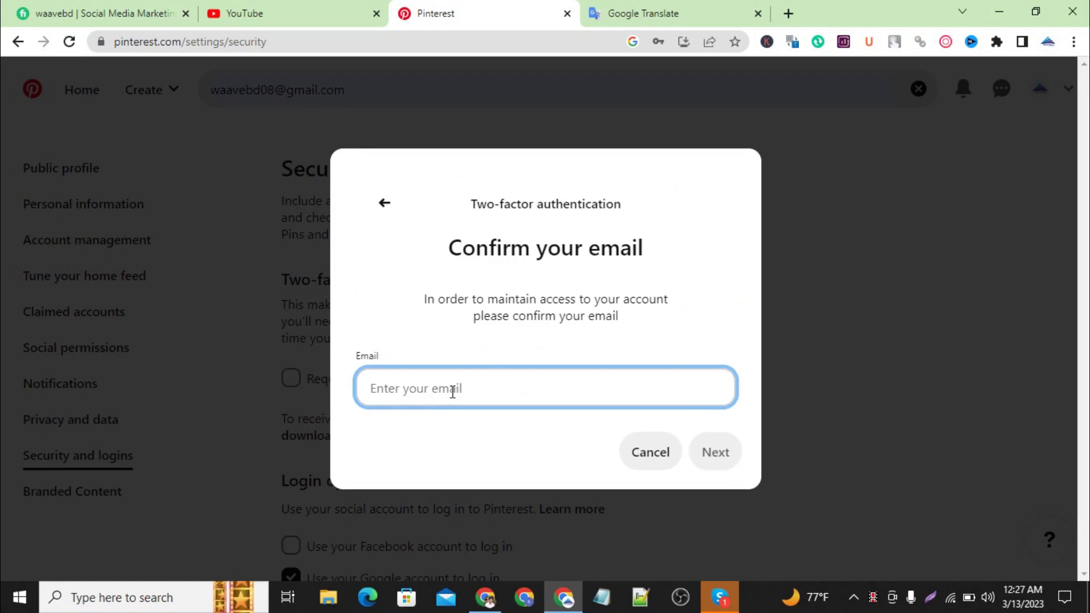
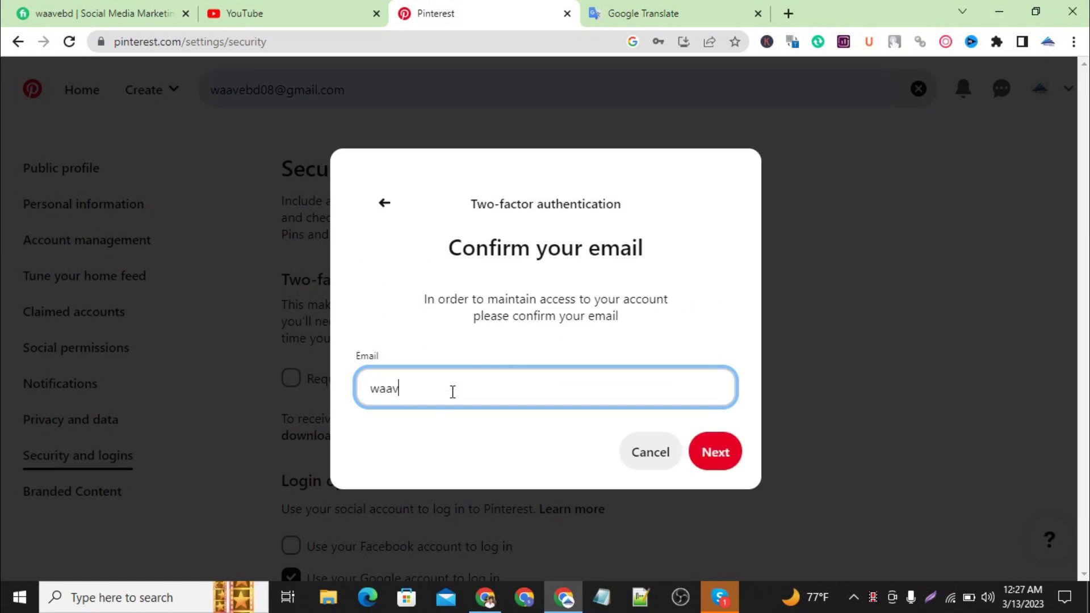
pyautogui.click(789, 13)
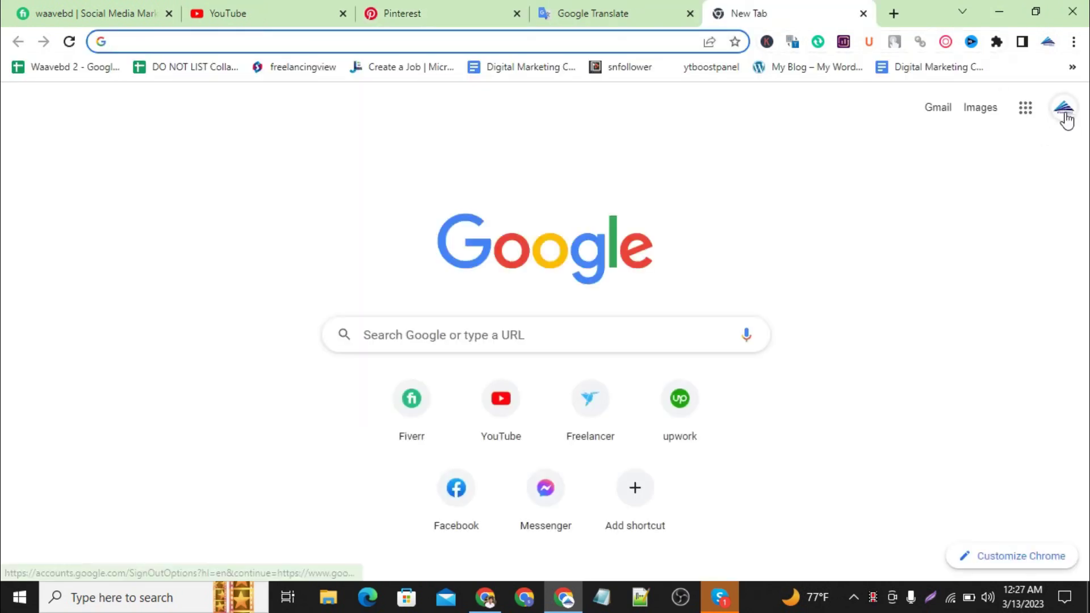
pyautogui.click(1063, 110)
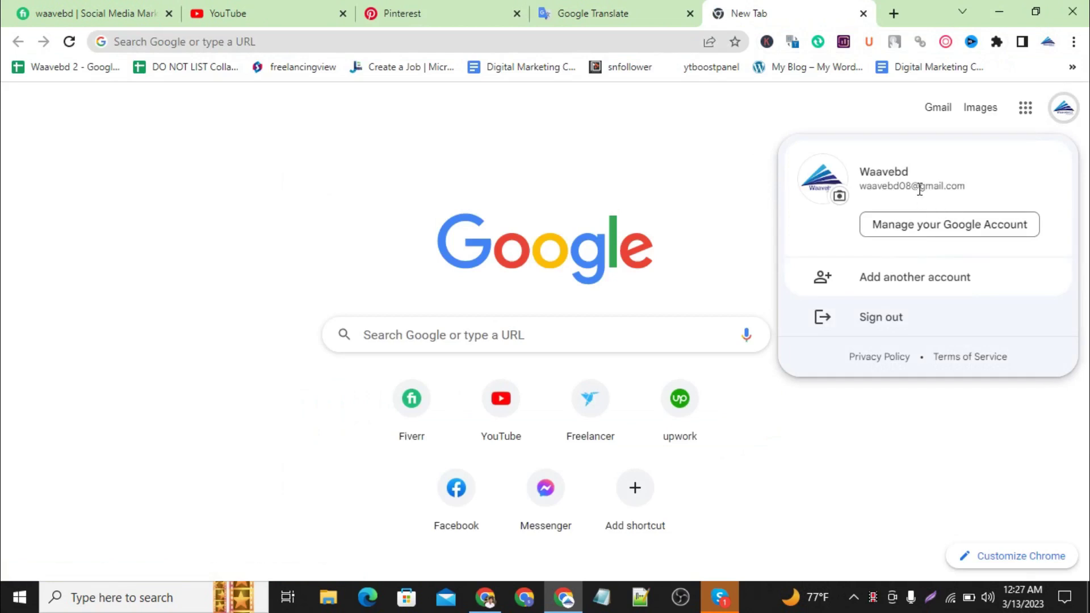
pyautogui.tripleClick(920, 187)
pyautogui.hotkey('ctrl', 'c')
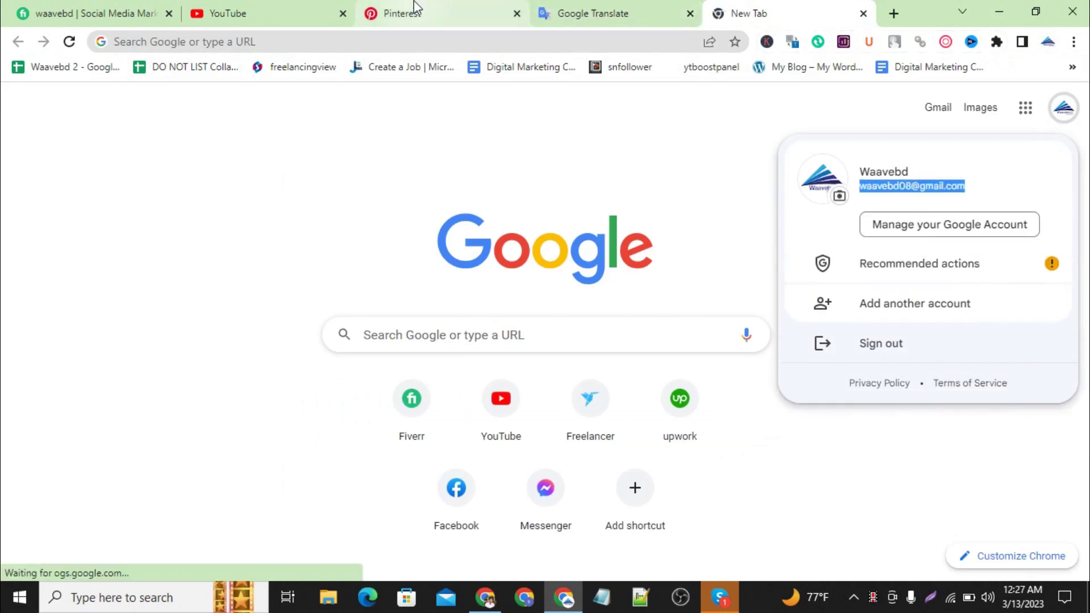
pyautogui.click(416, 8)
pyautogui.hotkey('ctrl', 'a')
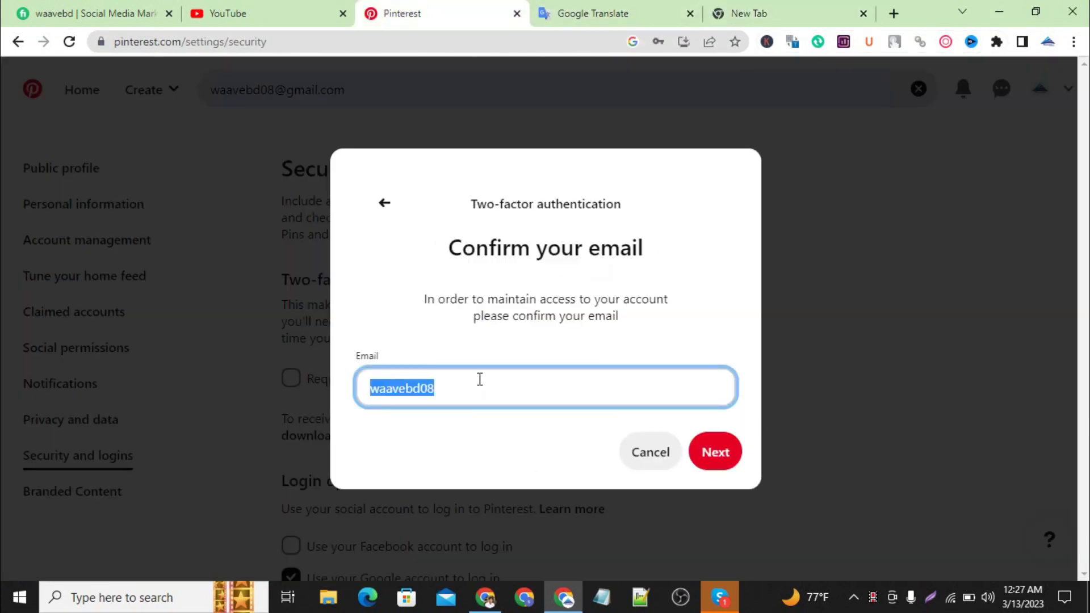
pyautogui.hotkey('ctrl', 'v')
# Submit the email and the autofilled password, which fails authentication
pyautogui.click(715, 454)
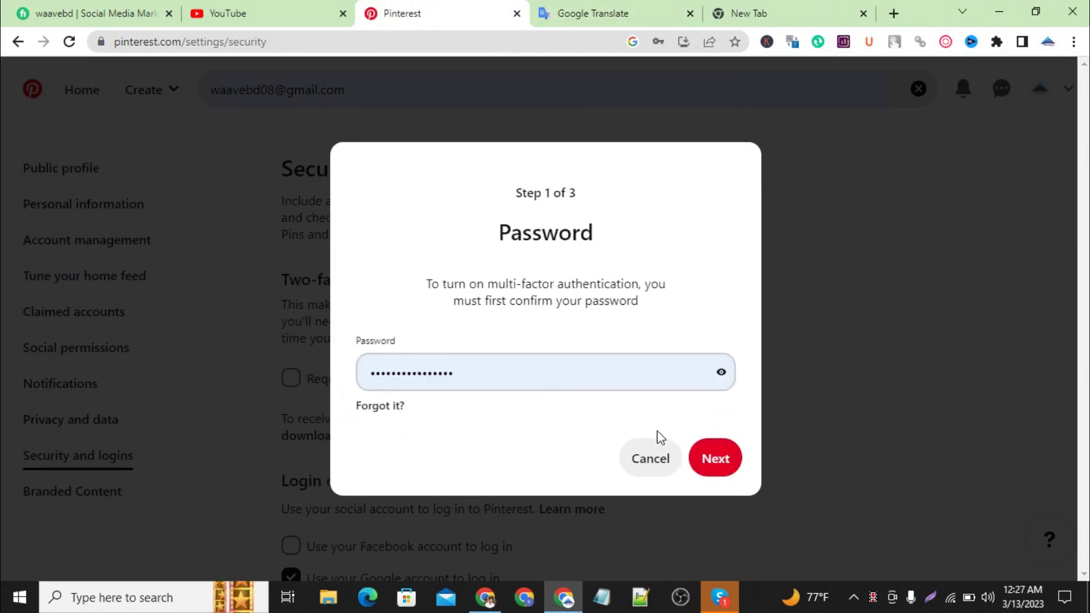
pyautogui.click(717, 458)
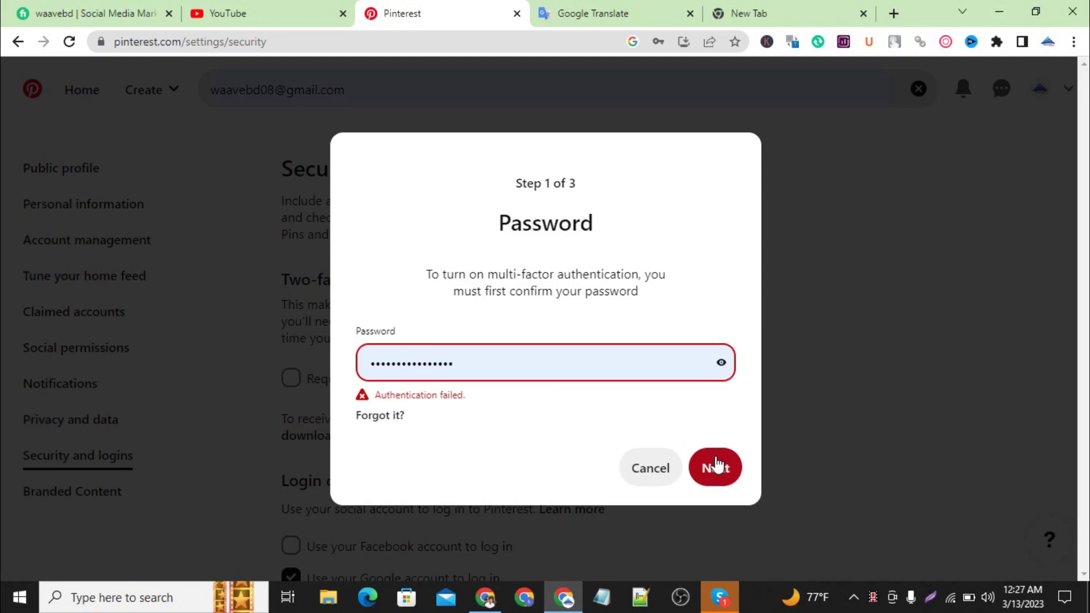
pyautogui.click(716, 460)
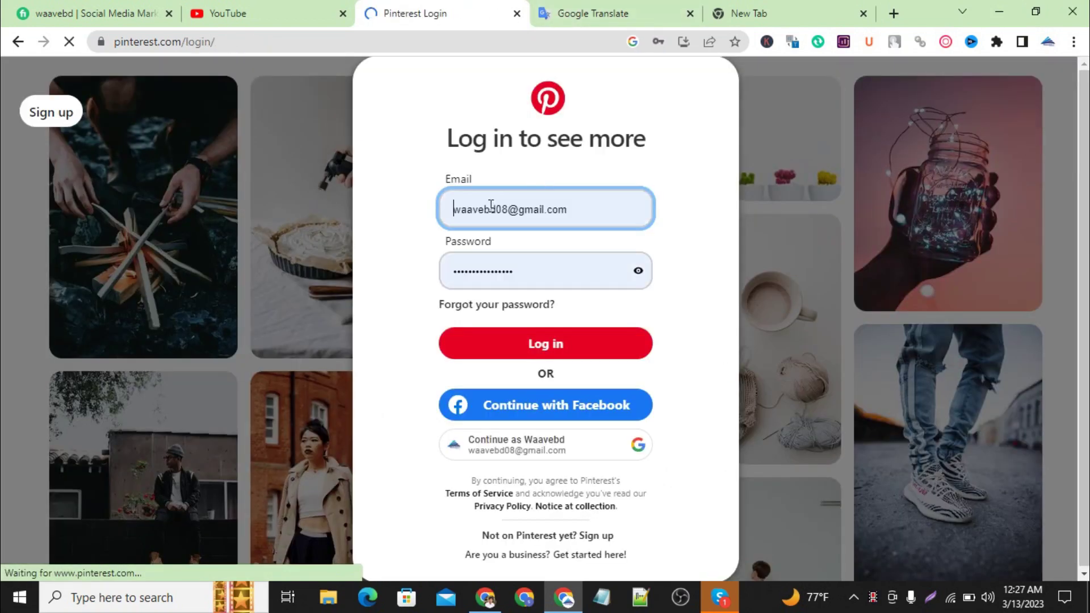
# Log back in with saved credentials and open Settings > Security and logins
pyautogui.click(491, 206)
pyautogui.click(508, 349)
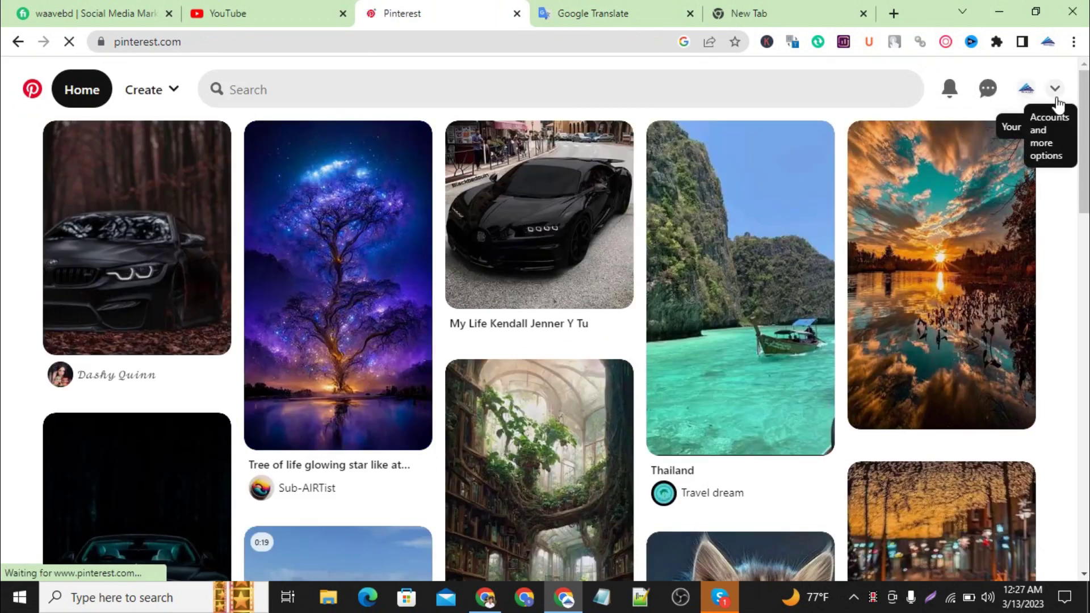
pyautogui.click(1057, 102)
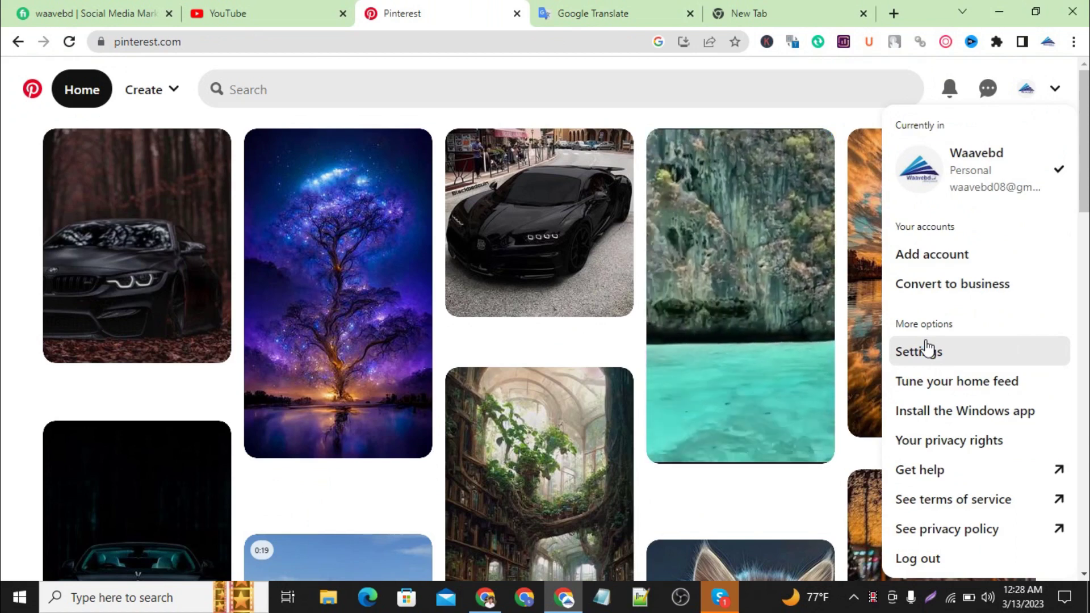
pyautogui.click(927, 348)
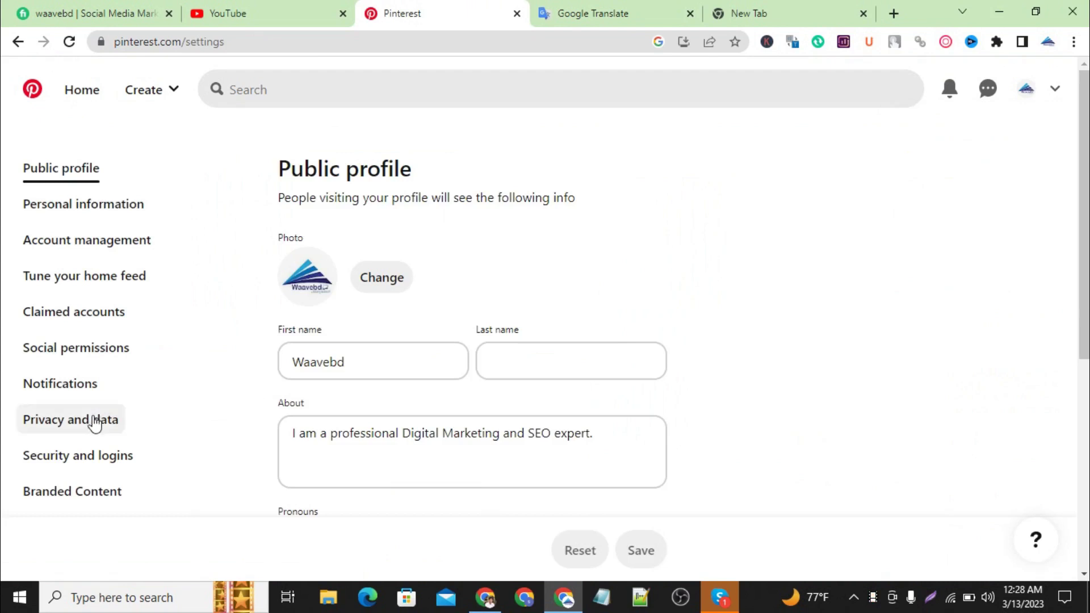
pyautogui.click(82, 471)
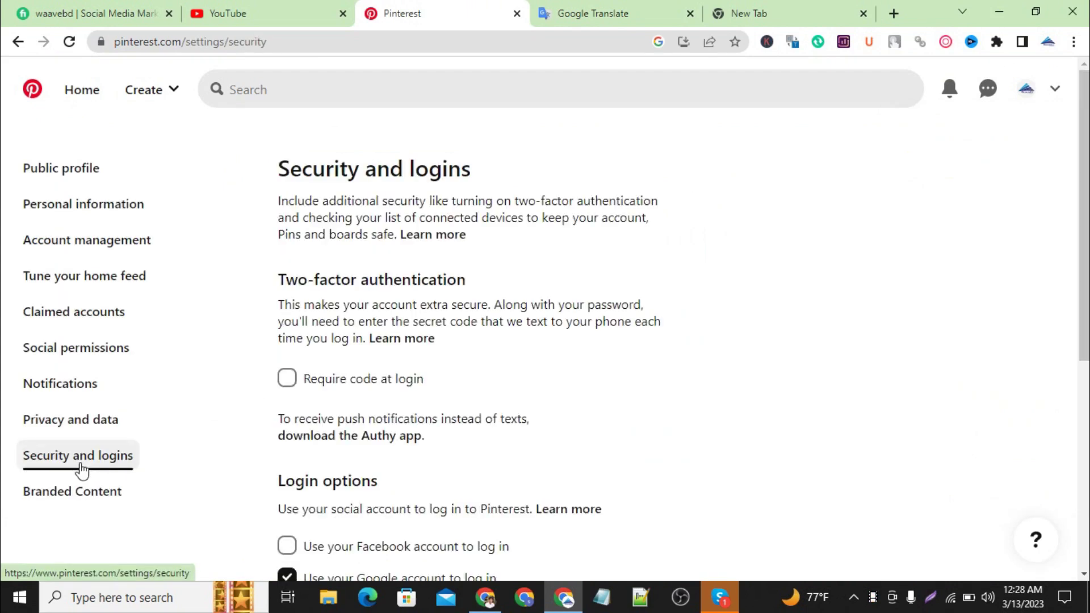
# Tick Require code at login, paste the account email, and pass the email and password steps
pyautogui.click(287, 382)
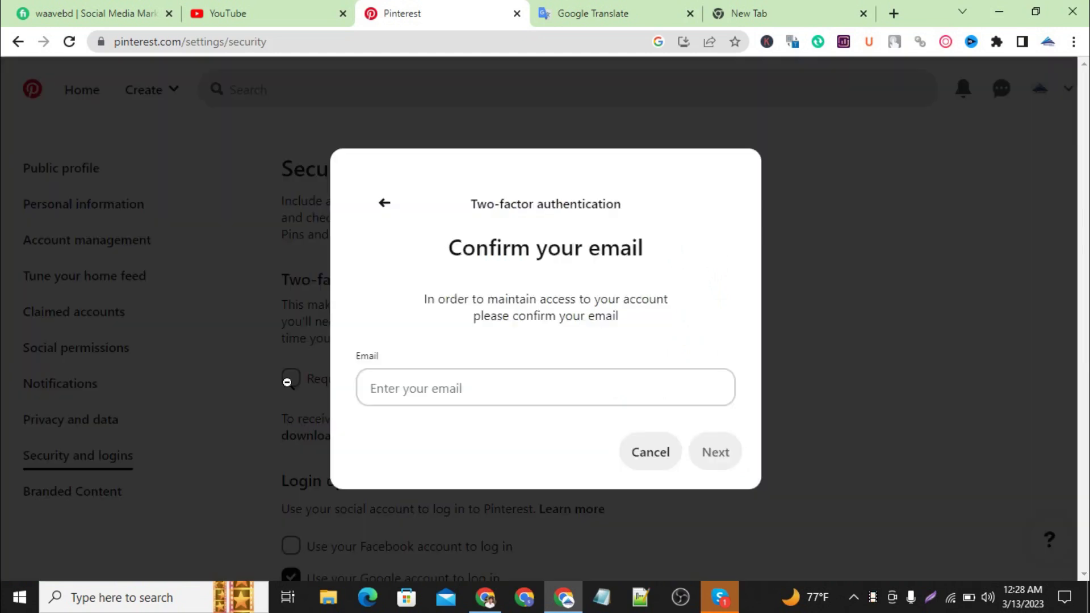
pyautogui.click(442, 381)
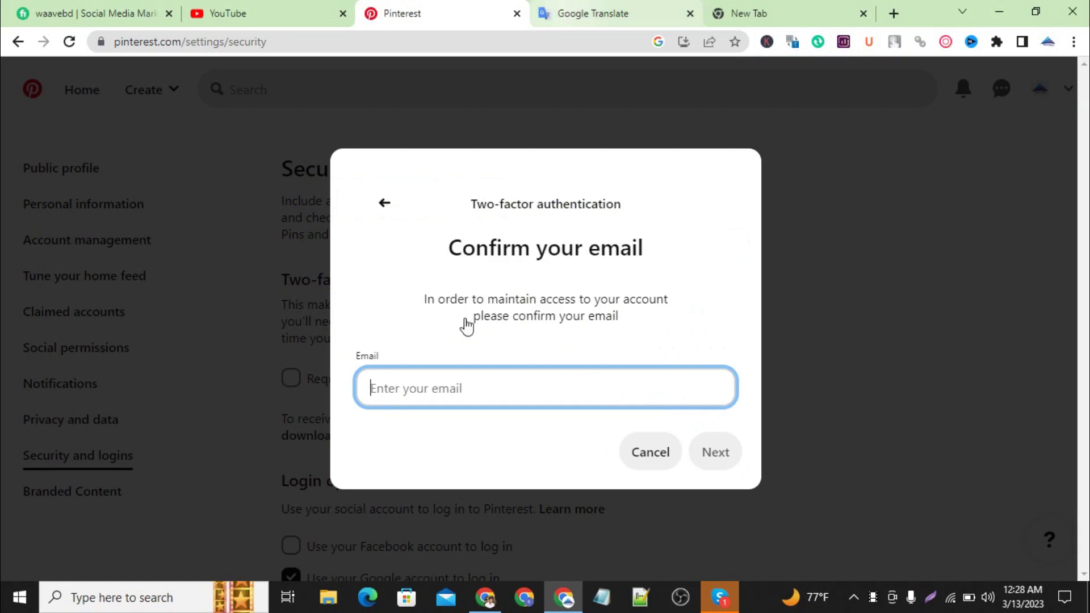
pyautogui.hotkey('ctrl', 'v')
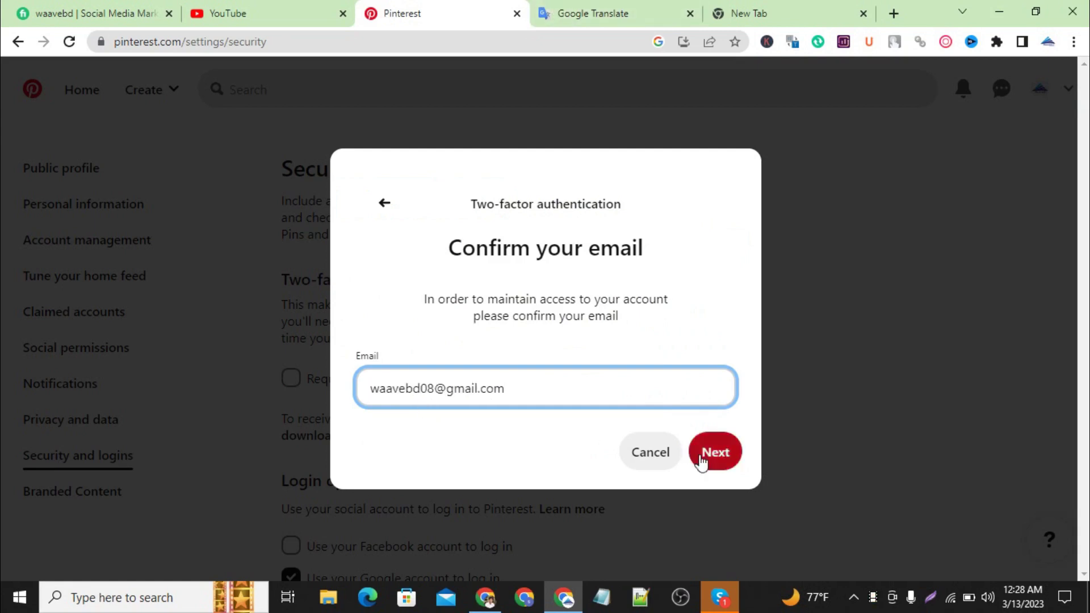
pyautogui.click(708, 458)
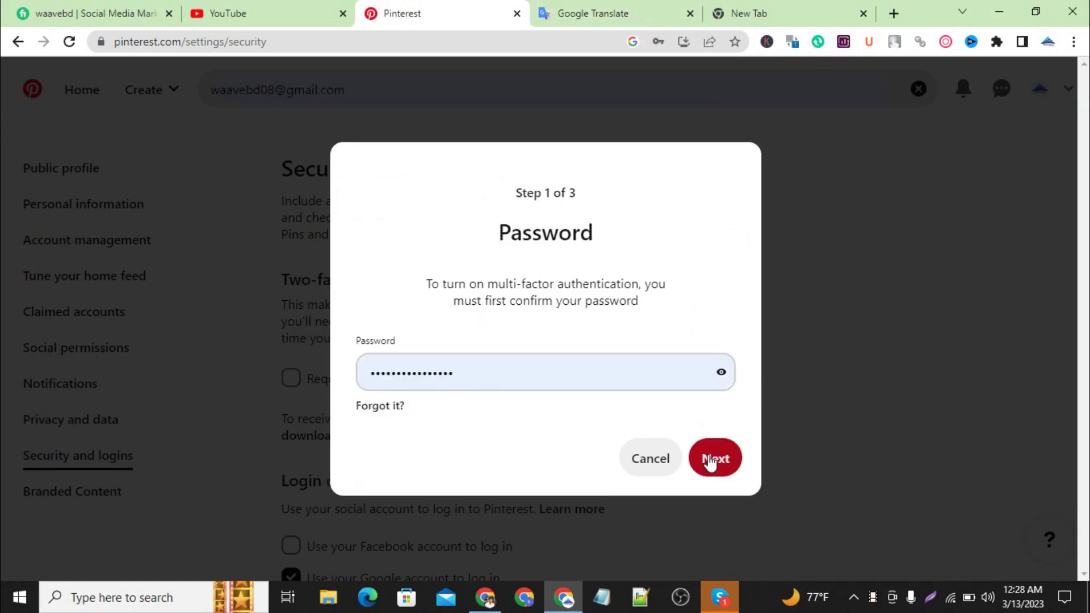
pyautogui.click(726, 459)
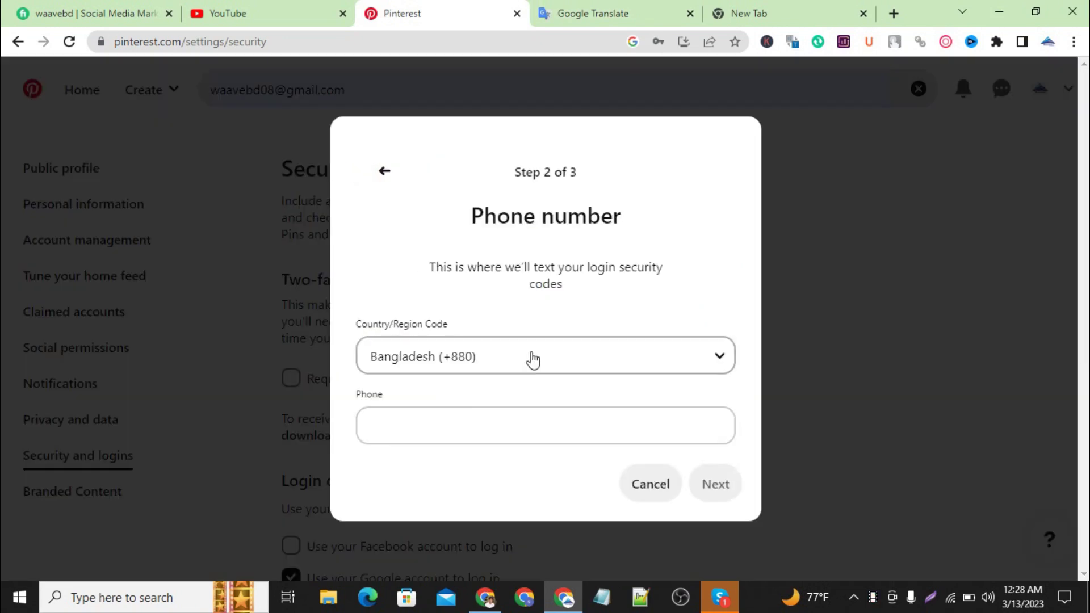
# Keep Bangladesh (+880), fill in the saved phone number, and submit it
pyautogui.click(533, 358)
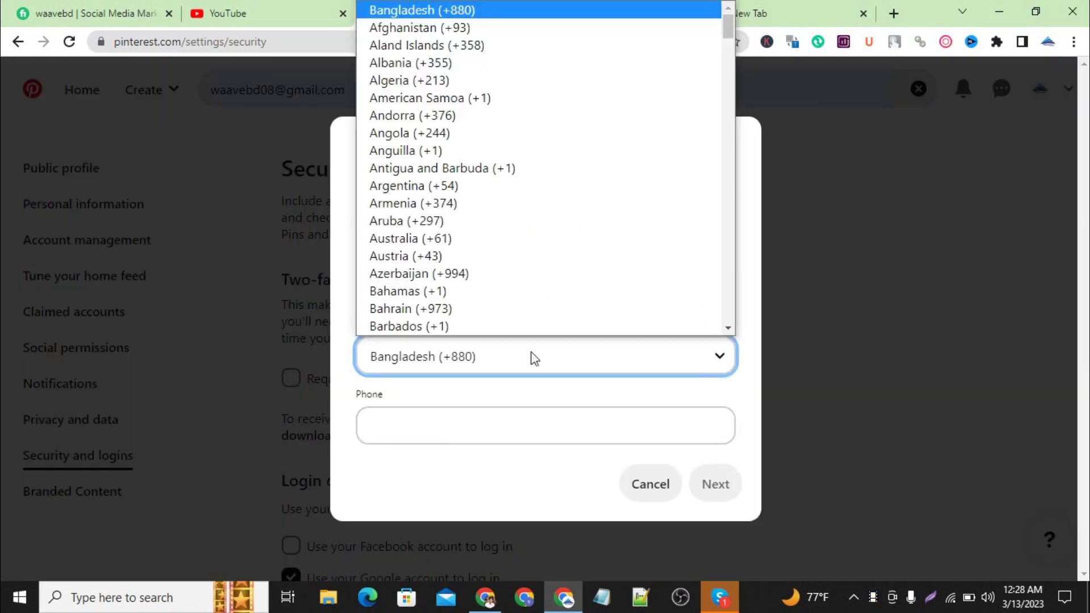
pyautogui.click(469, 419)
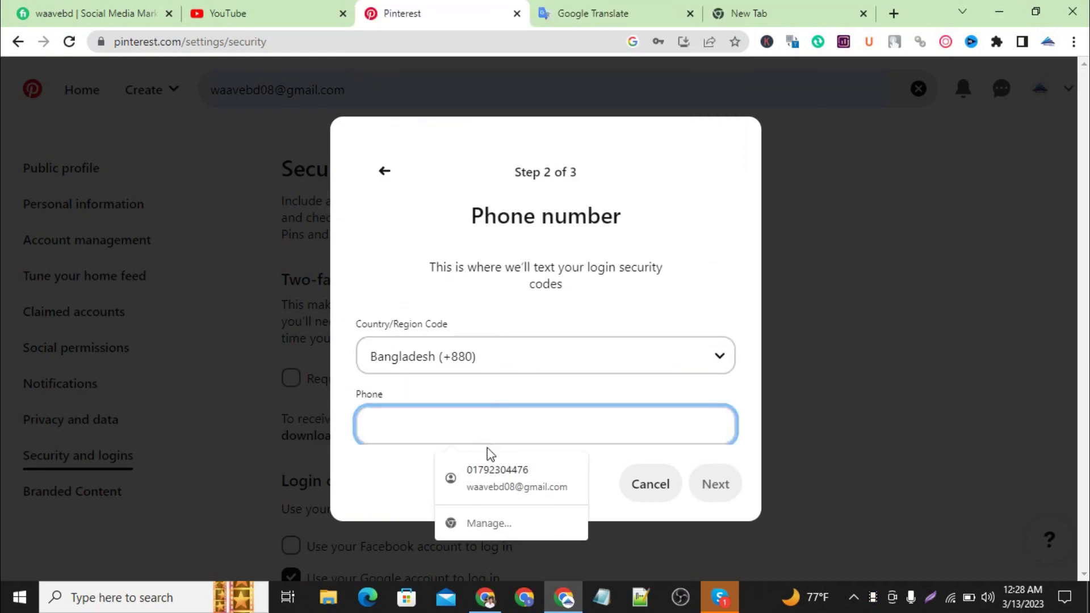
pyautogui.click(489, 479)
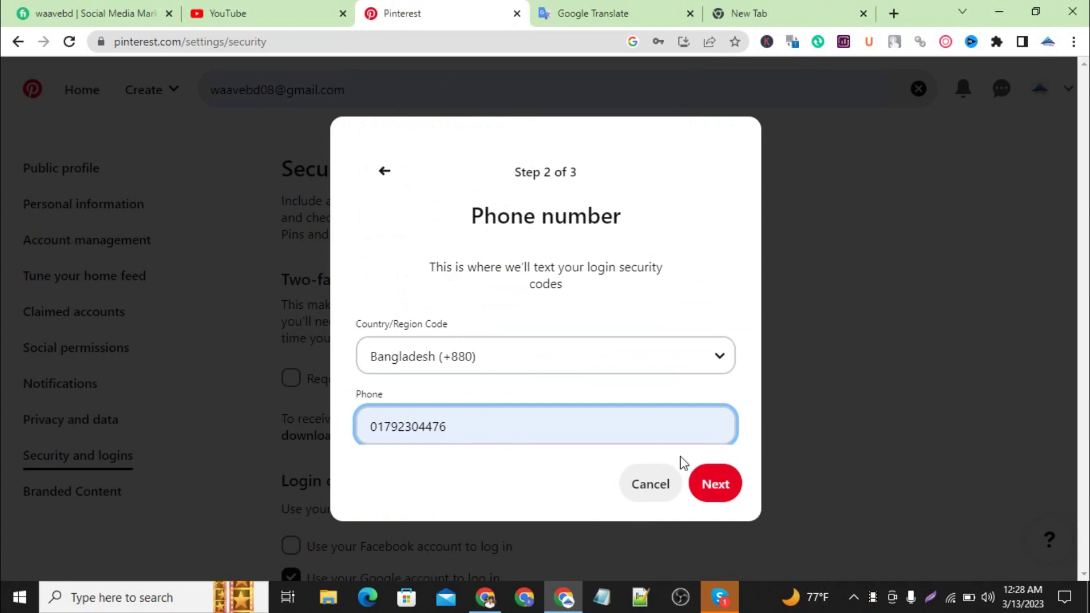
pyautogui.click(714, 481)
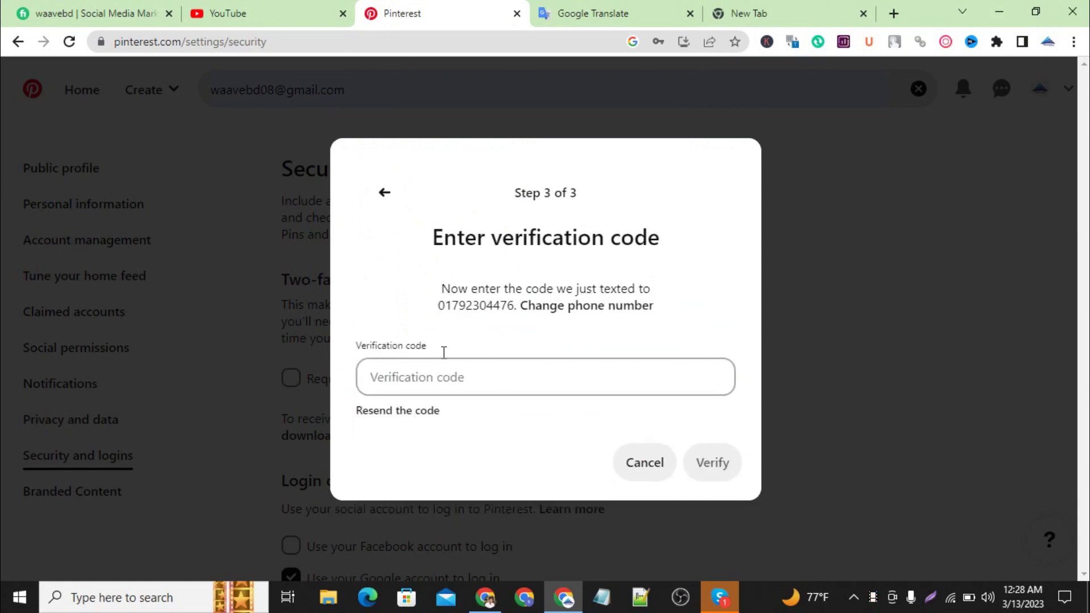
# Enter the verification code from the SMS and submit it with Verify
pyautogui.click(442, 367)
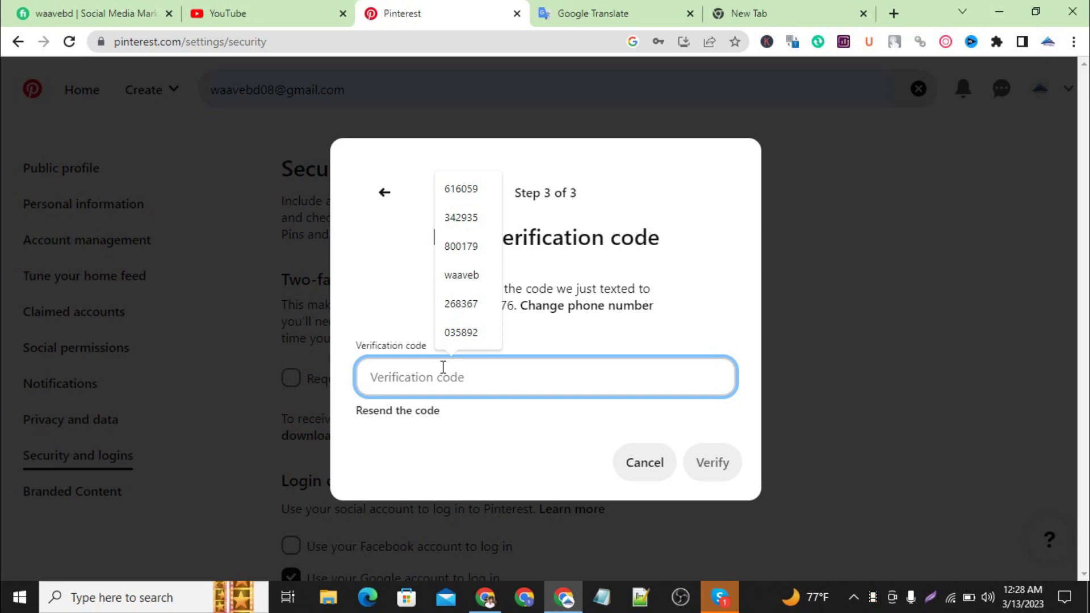
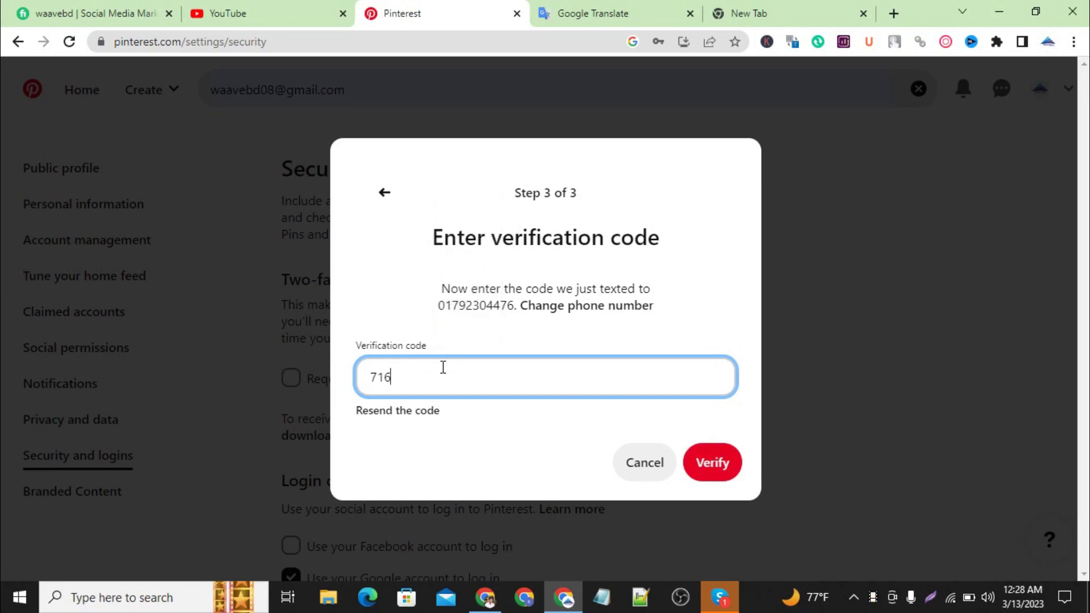
pyautogui.click(726, 476)
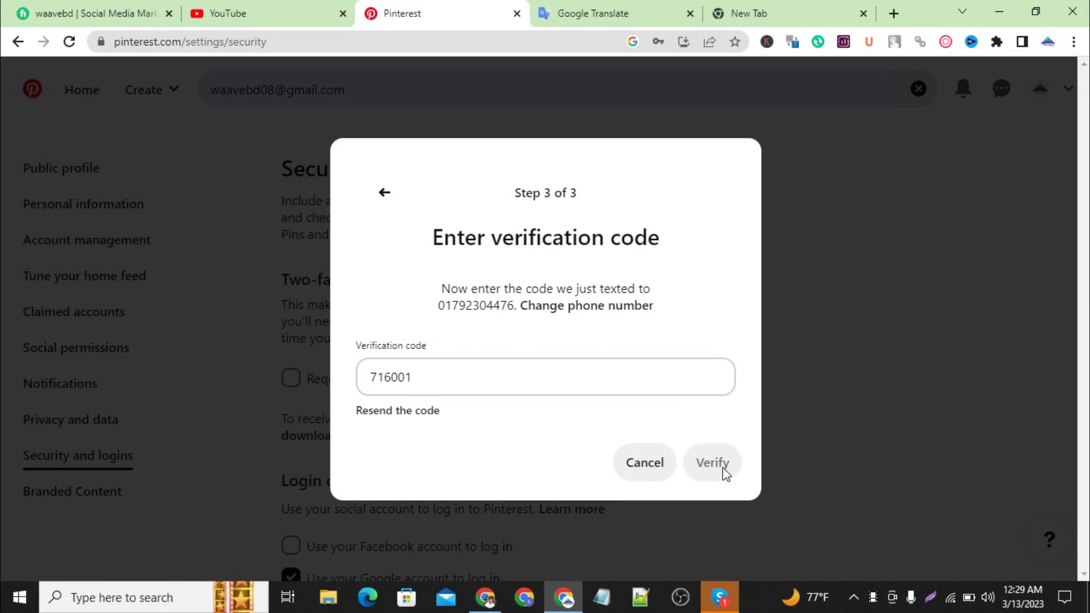
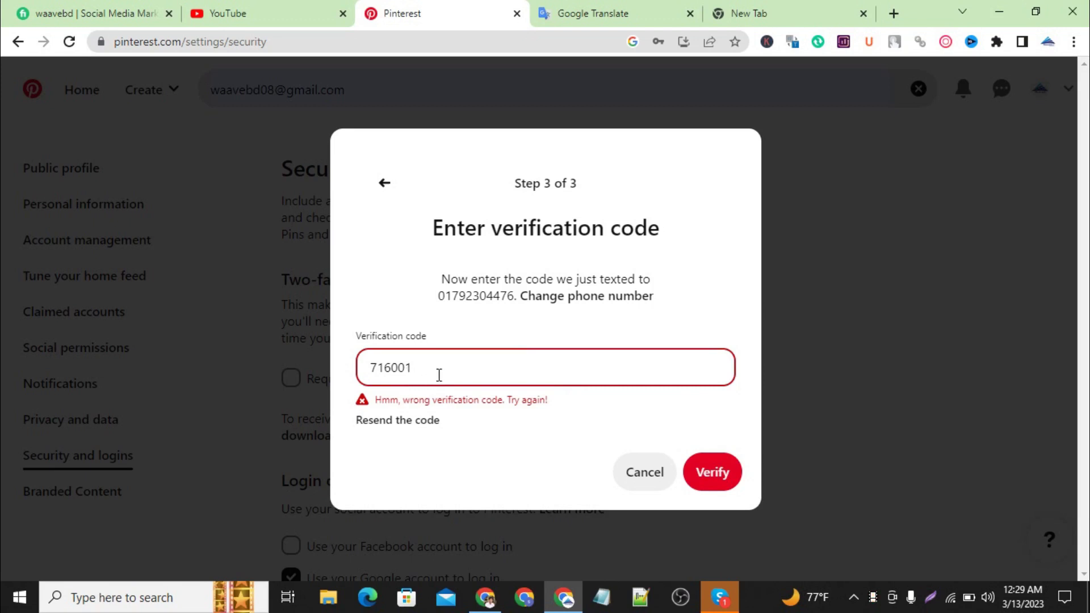
# Submit the corrected texted verification code and close the backup code notice
pyautogui.click(439, 376)
pyautogui.write('8')
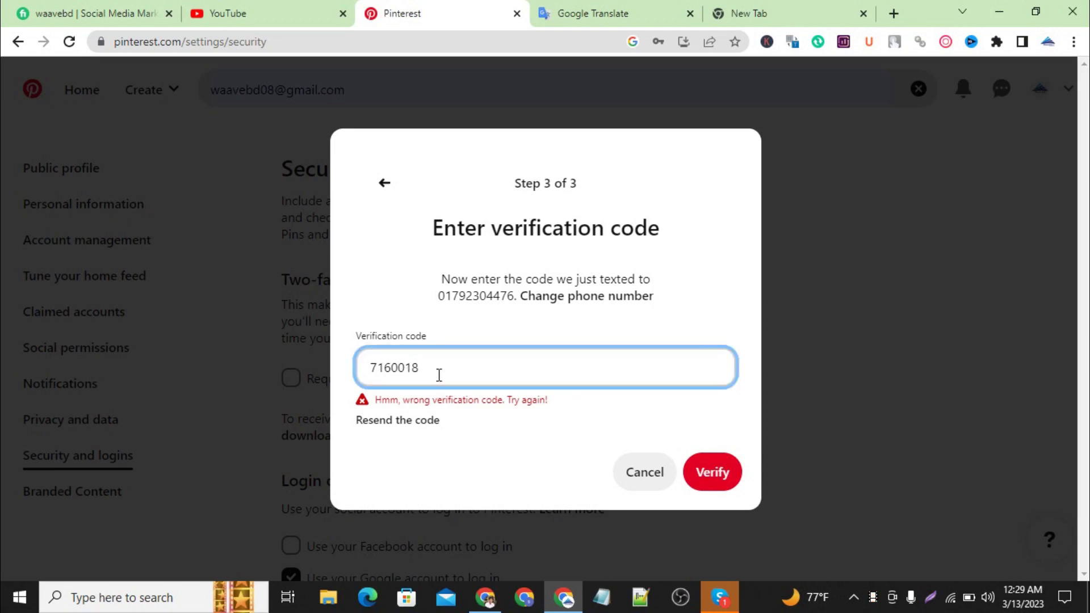
pyautogui.click(709, 476)
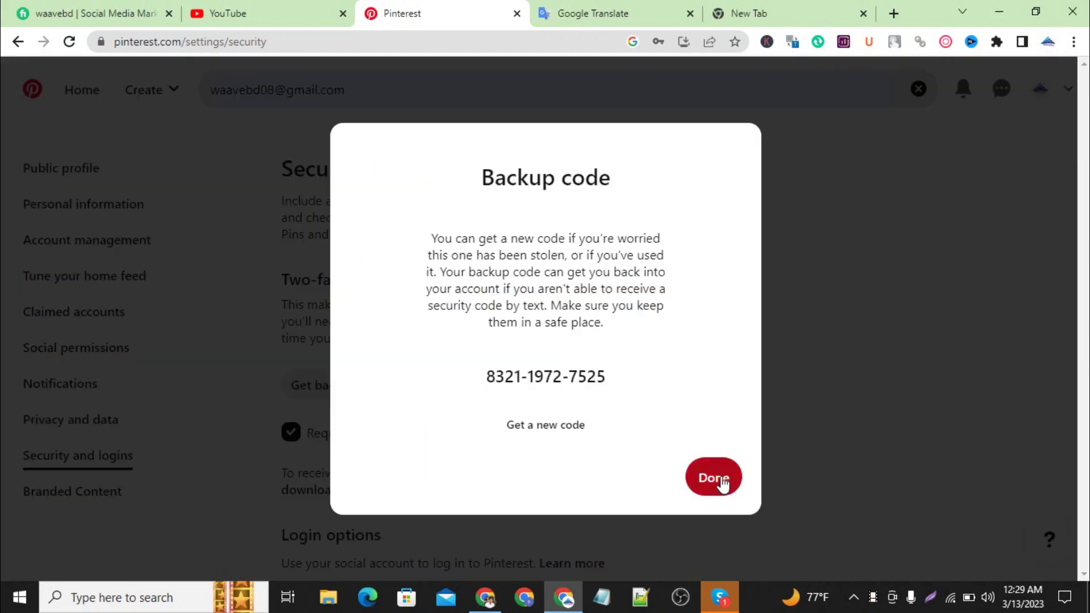
pyautogui.click(713, 477)
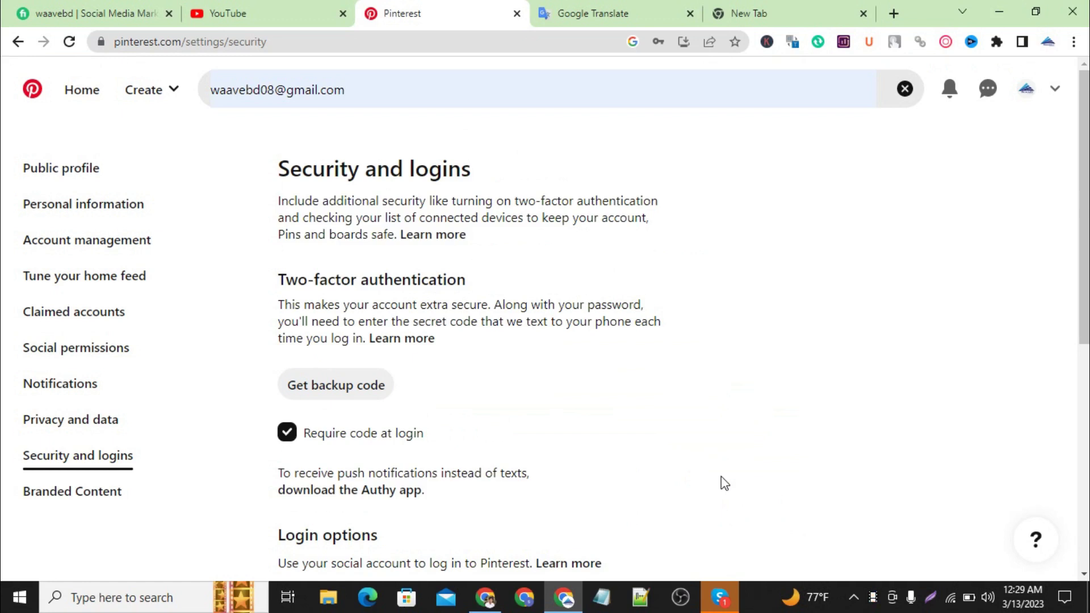
# Scroll through Security and logins, then go to the Branded Content settings page
pyautogui.scroll(-4, 339, 340)
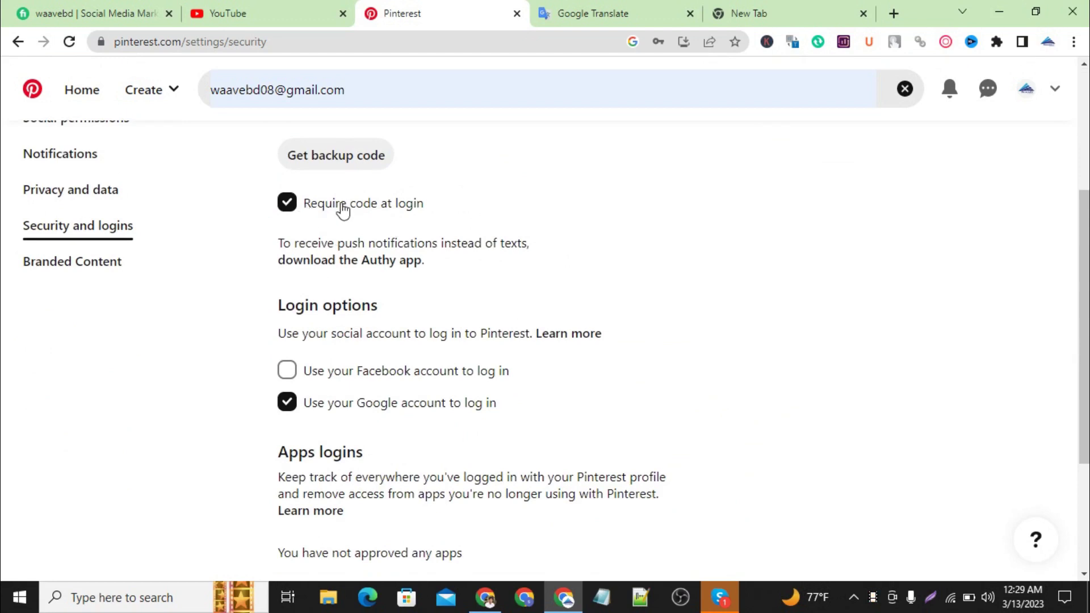
pyautogui.scroll(-2, 348, 288)
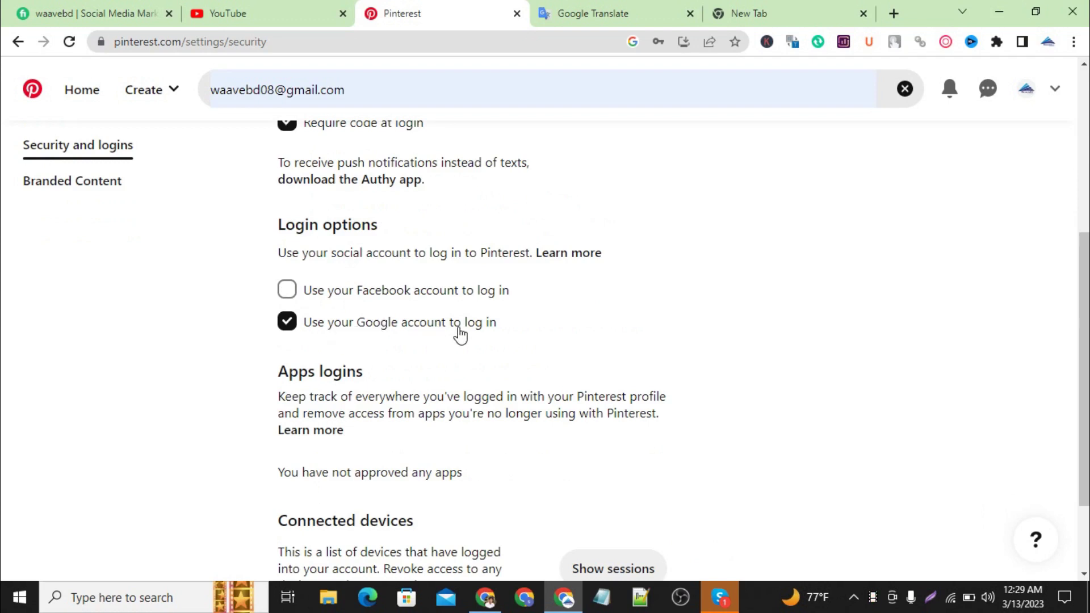
pyautogui.scroll(-1, 458, 335)
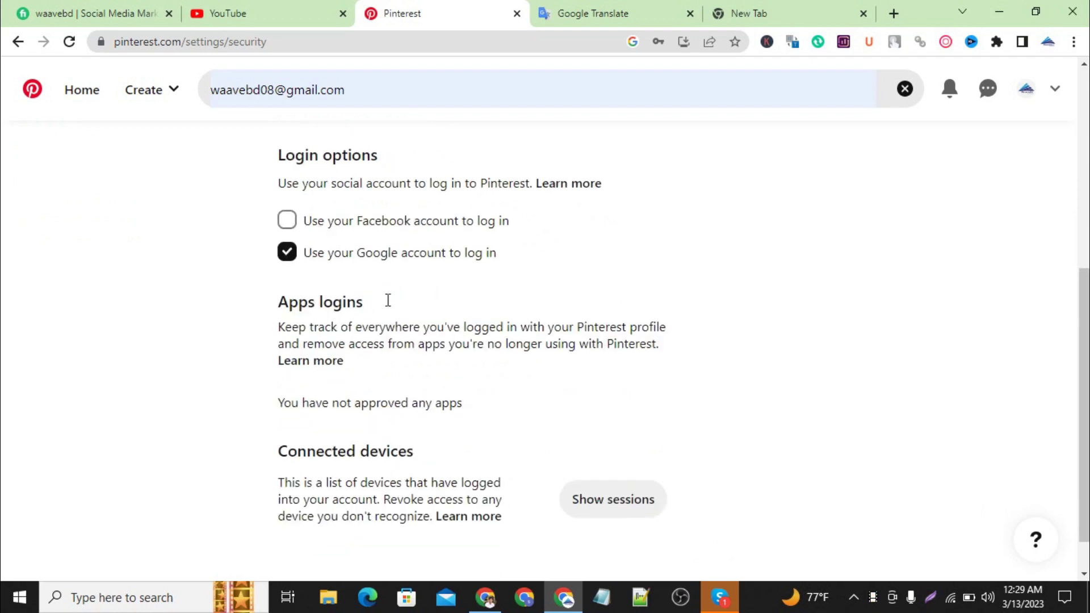
pyautogui.scroll(-1, 426, 348)
pyautogui.scroll(7, 522, 385)
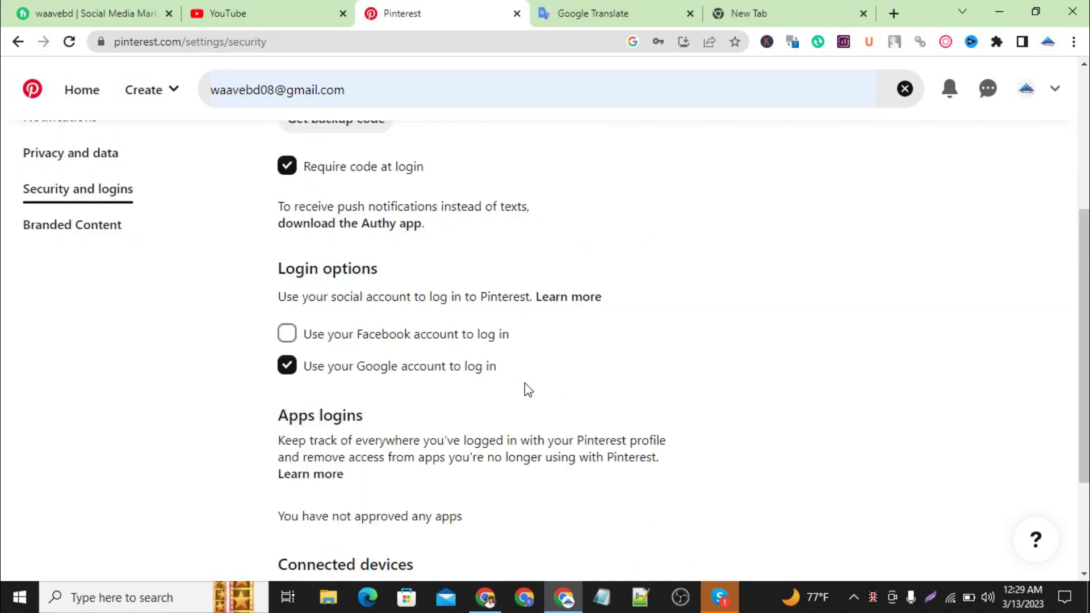
pyautogui.scroll(-1, 114, 423)
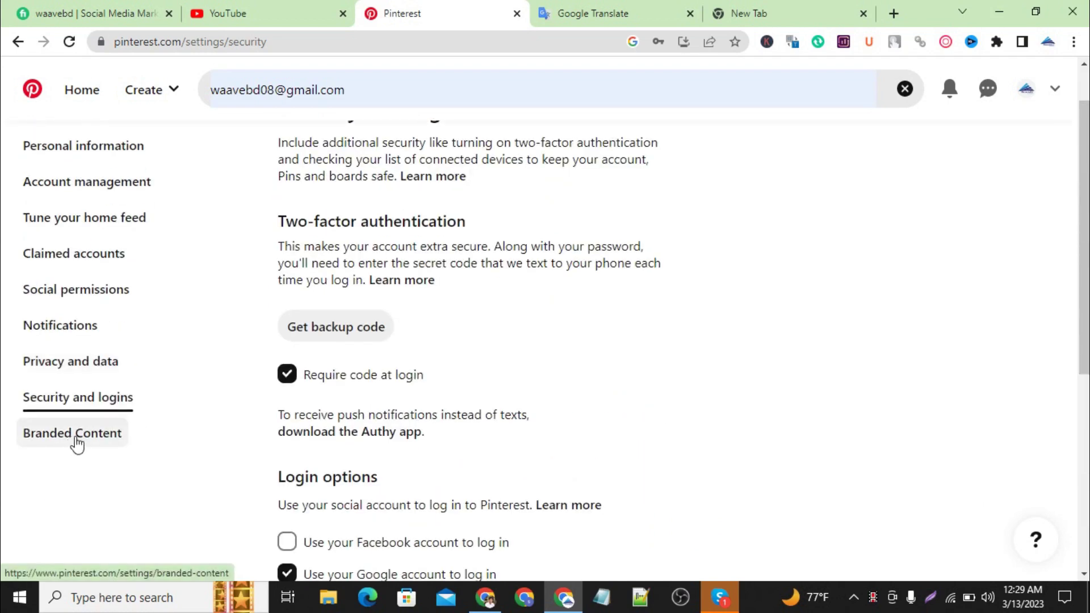
pyautogui.click(103, 440)
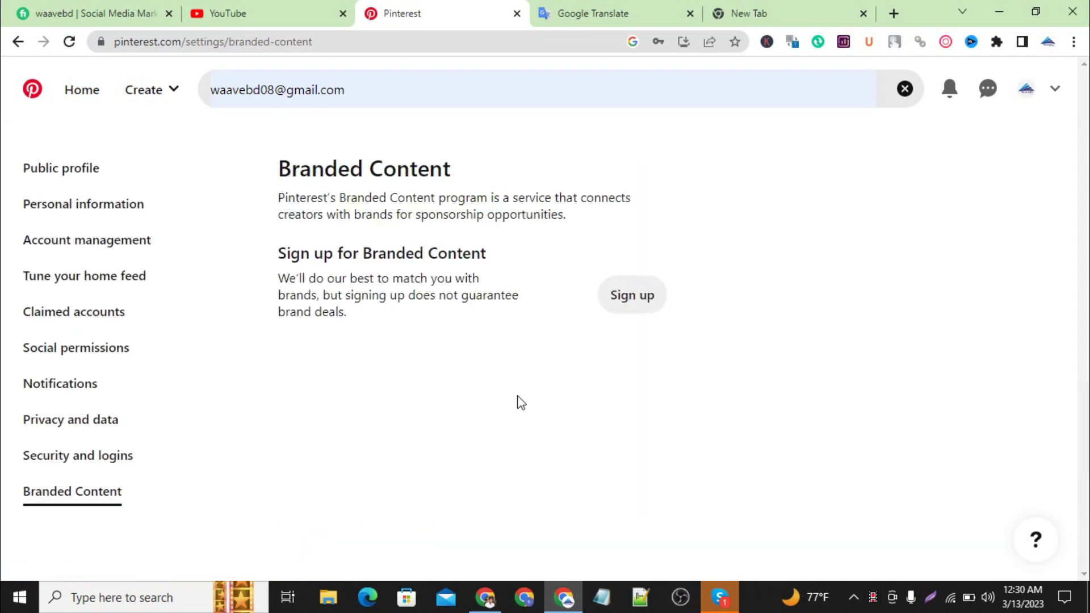
pyautogui.press('Print')
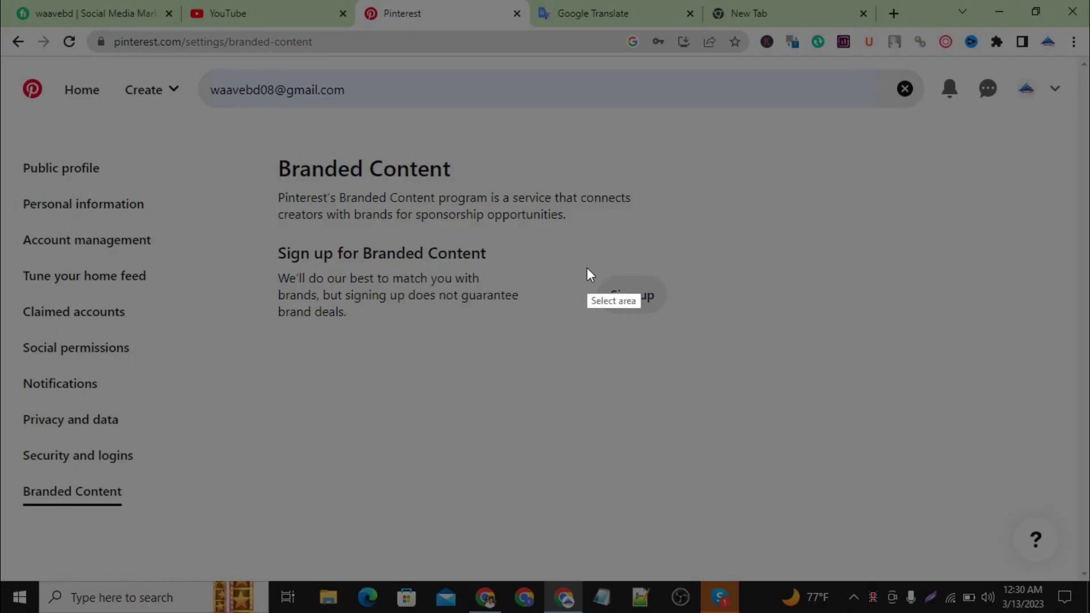
pyautogui.moveTo(597, 271); pyautogui.dragTo(689, 326)
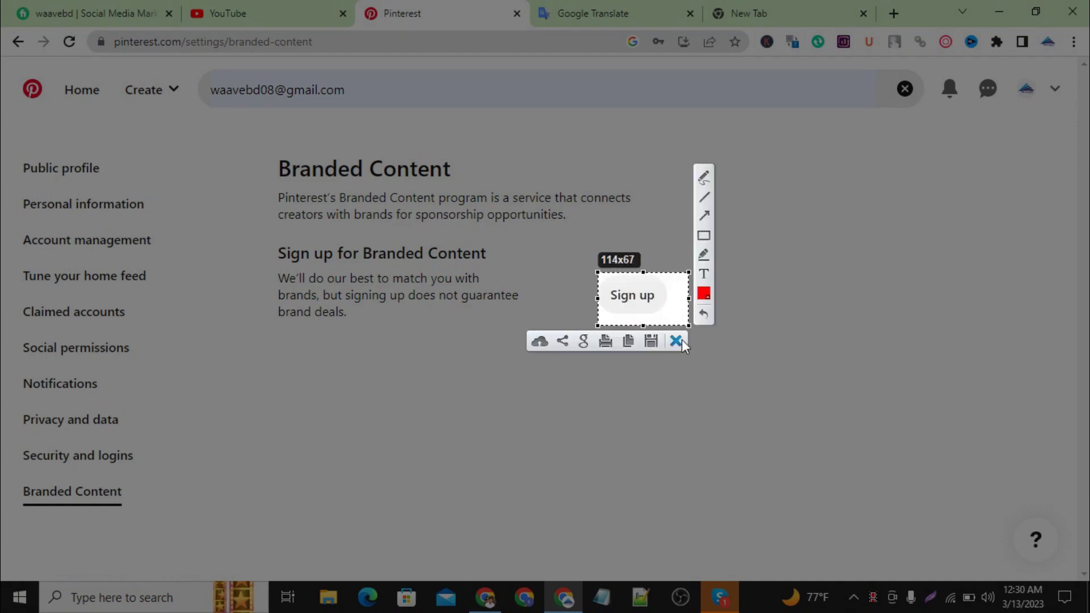
pyautogui.click(681, 340)
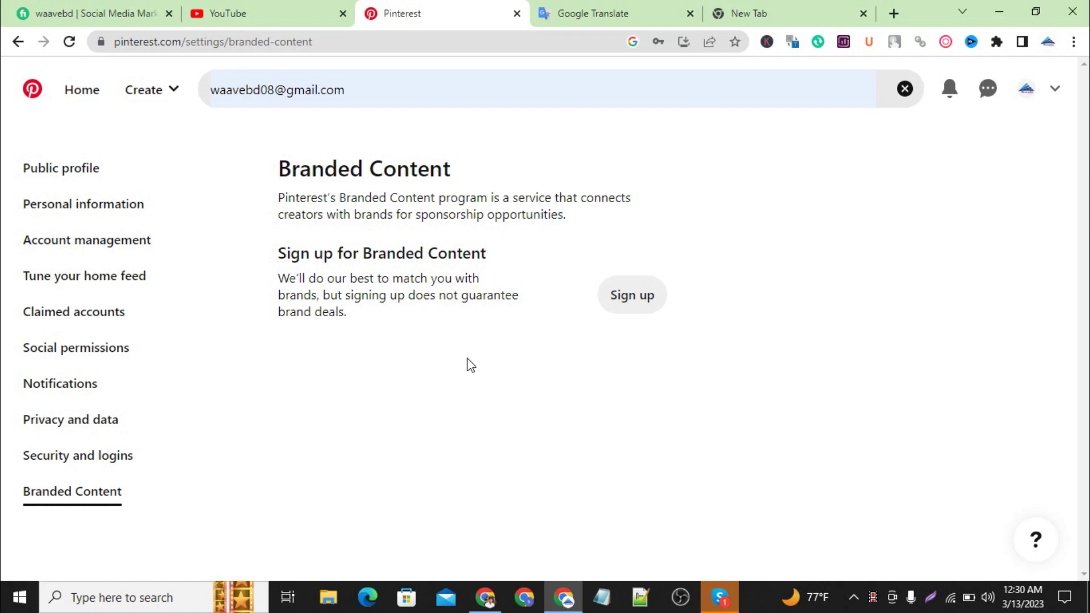
pyautogui.click(85, 500)
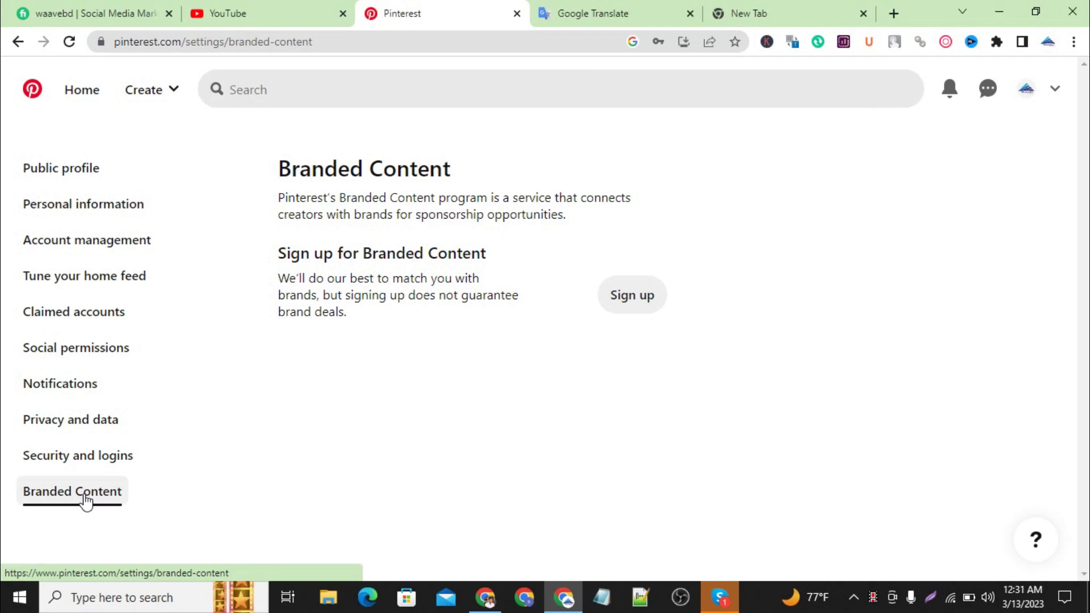
# Open the account options list and screen-capture the Convert to business option
pyautogui.click(1056, 96)
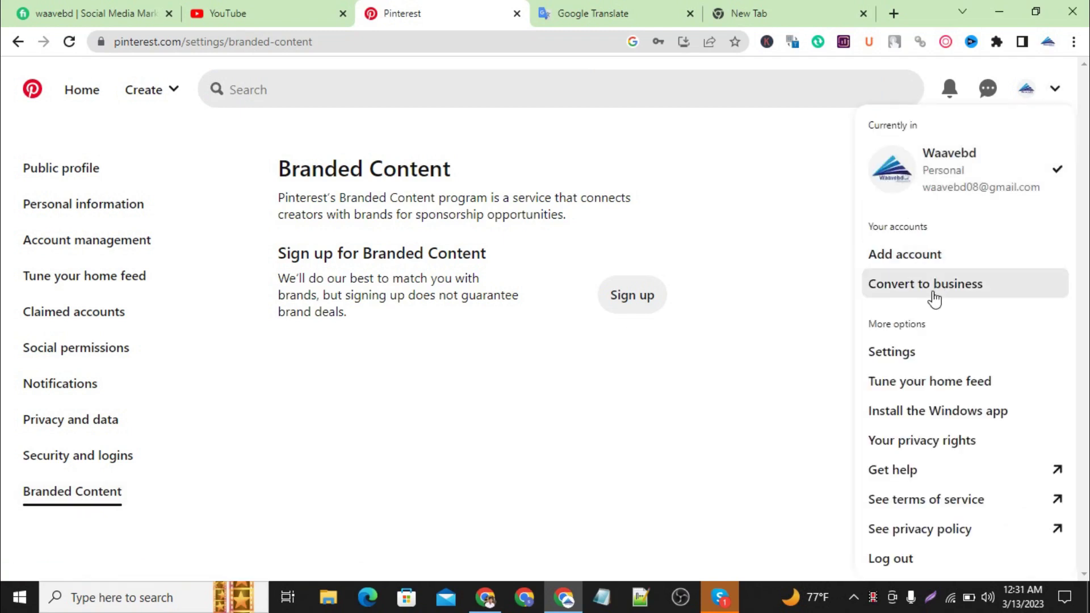
pyautogui.press('Print')
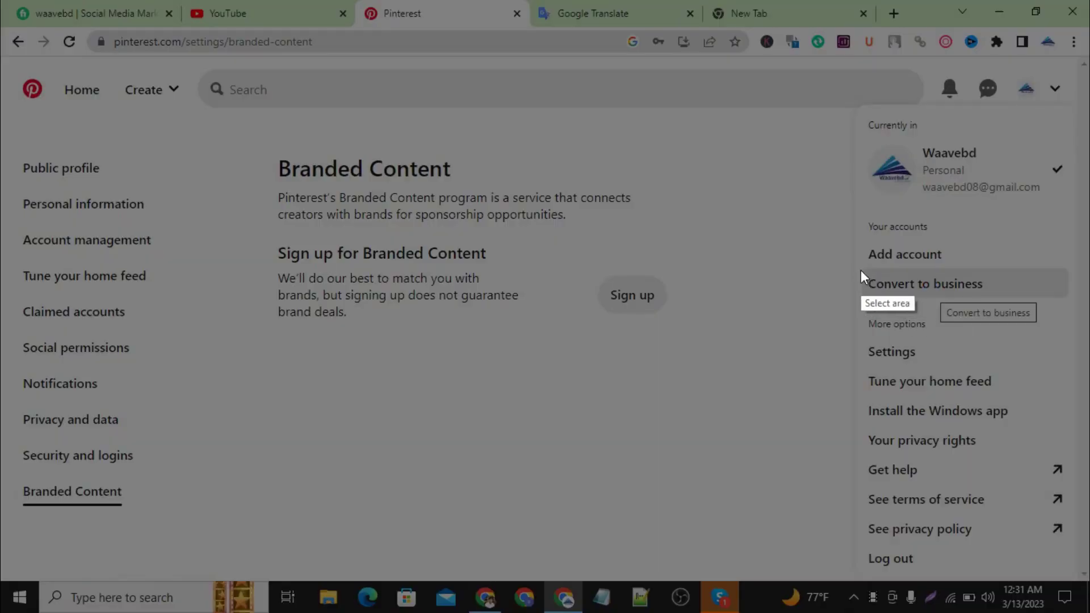
pyautogui.moveTo(861, 271); pyautogui.dragTo(1027, 304)
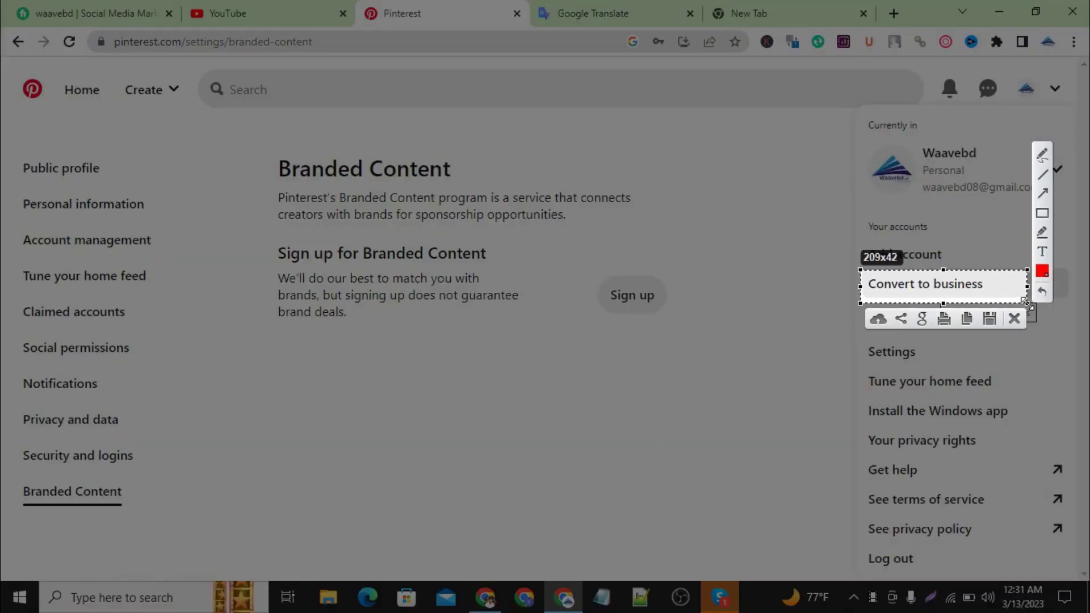
pyautogui.click(1015, 318)
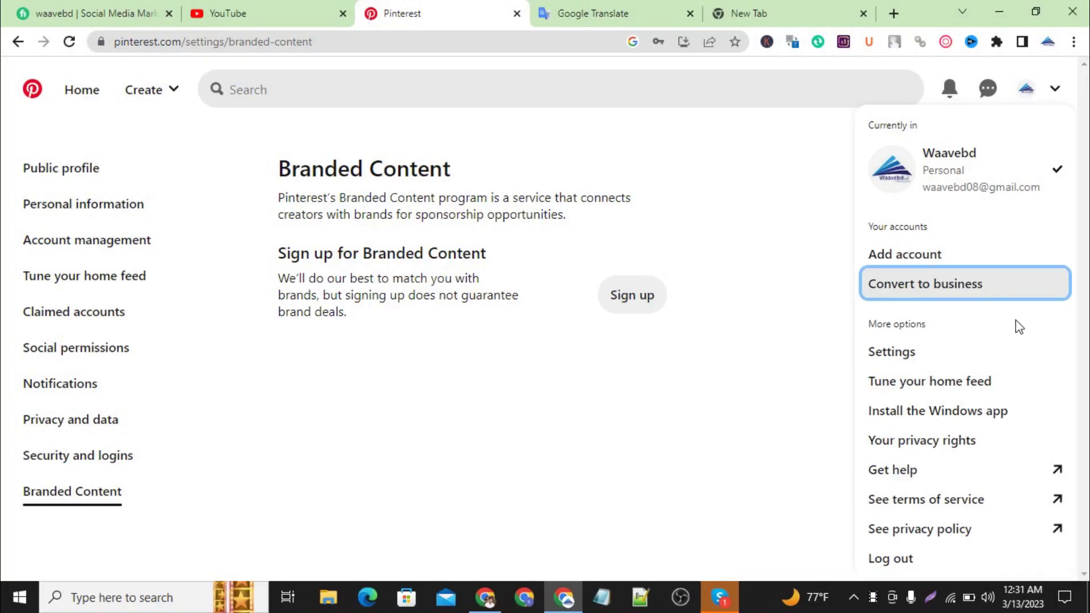
# Choose Convert to business and confirm the upgrade to a business account
pyautogui.click(965, 285)
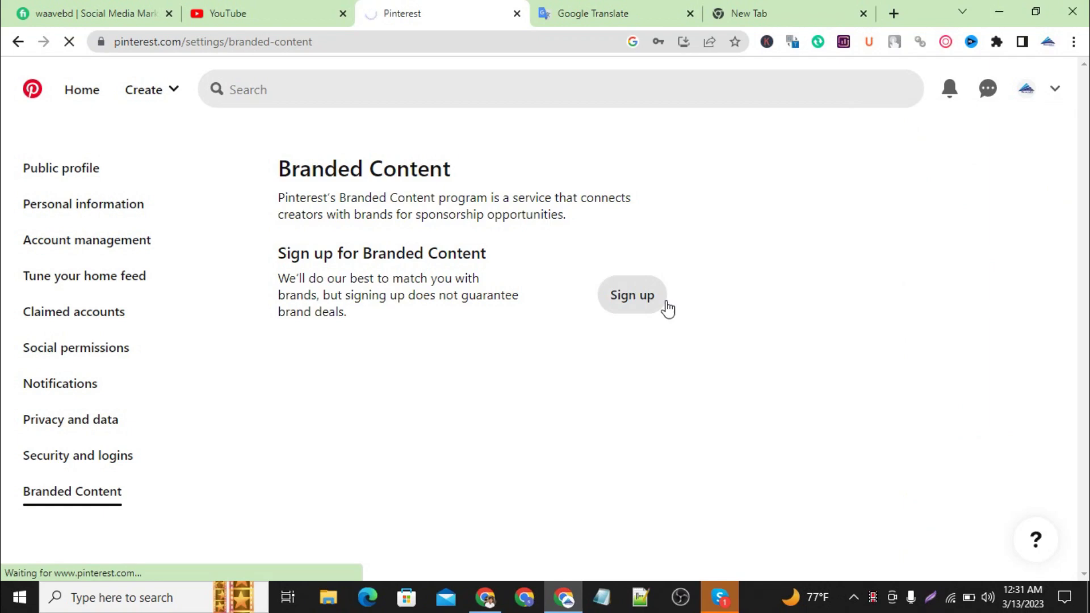
pyautogui.scroll(-3, 472, 390)
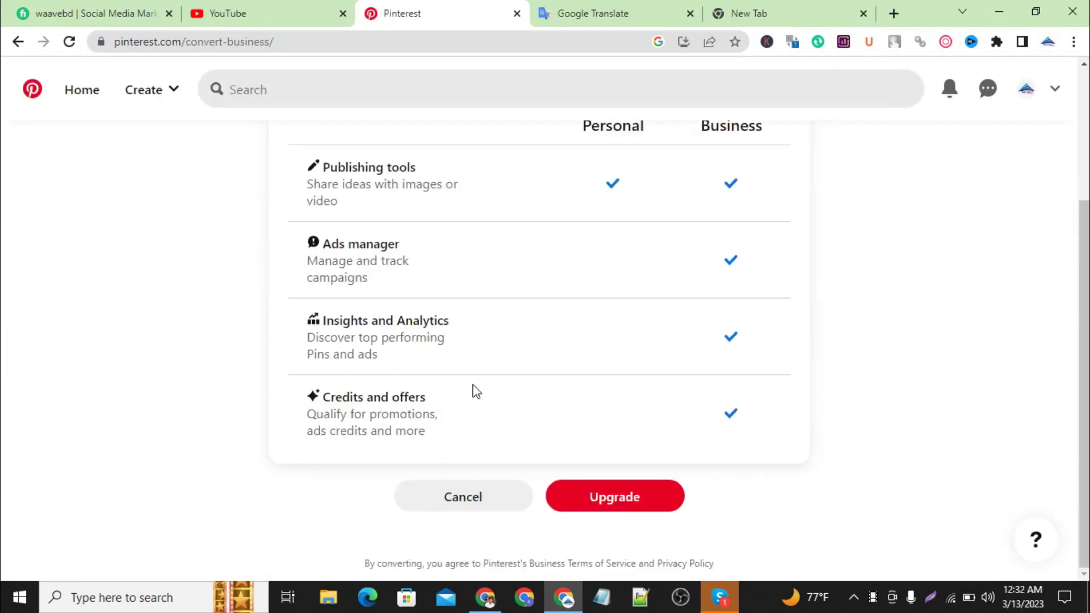
pyautogui.click(621, 507)
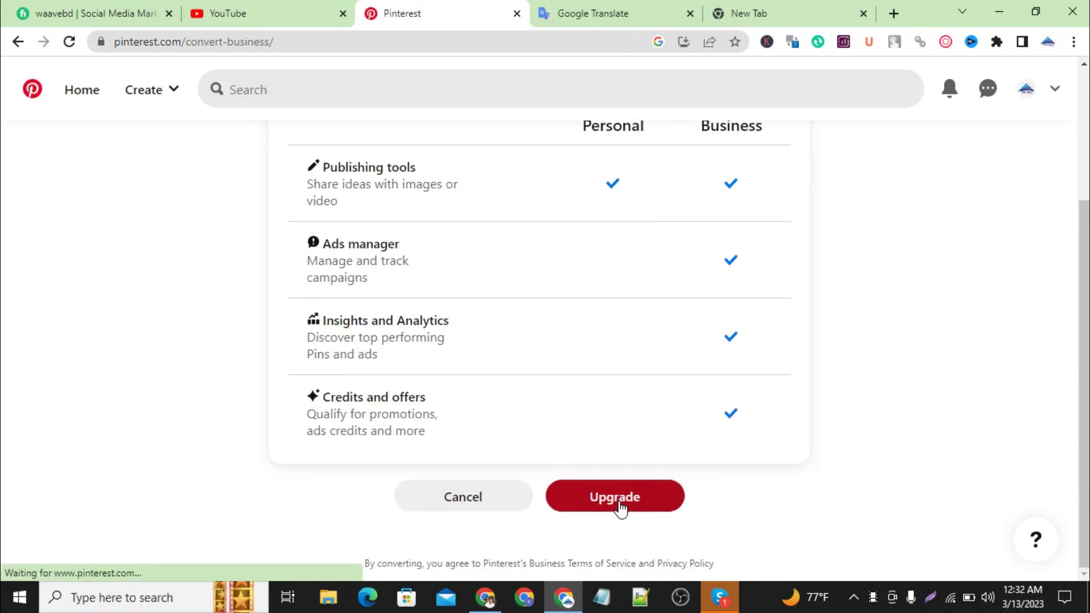
# Confirm the business upgrade and paste the prepared business profile name
pyautogui.click(618, 507)
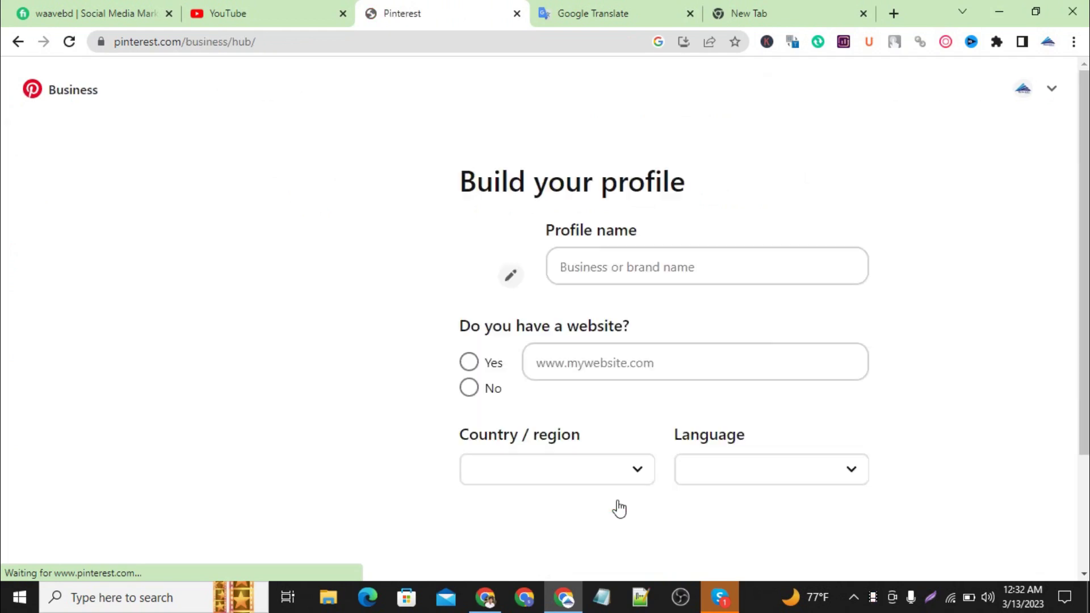
pyautogui.click(665, 272)
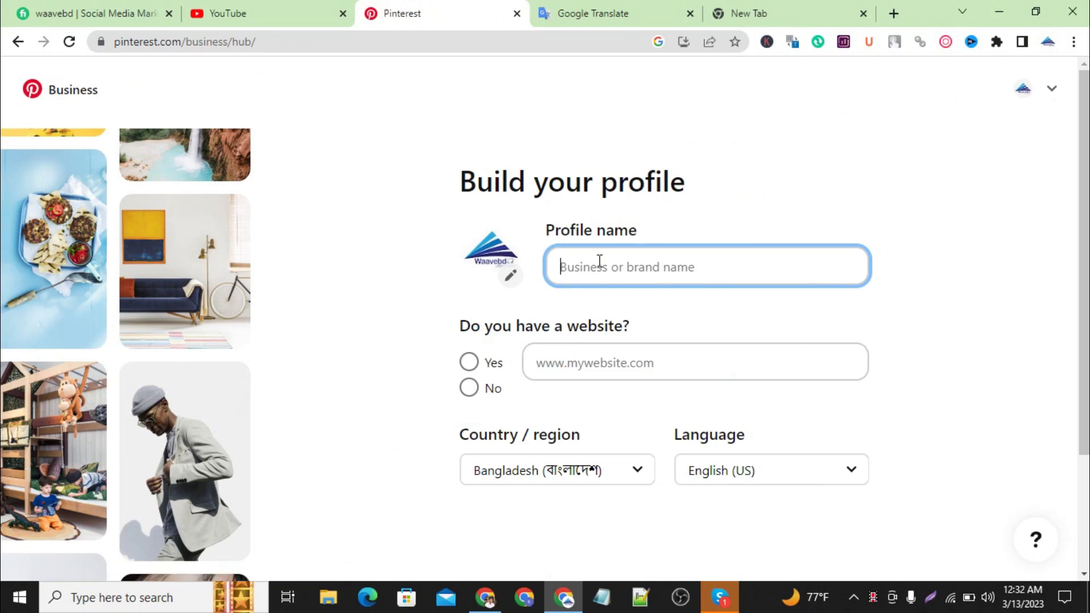
pyautogui.write('W')
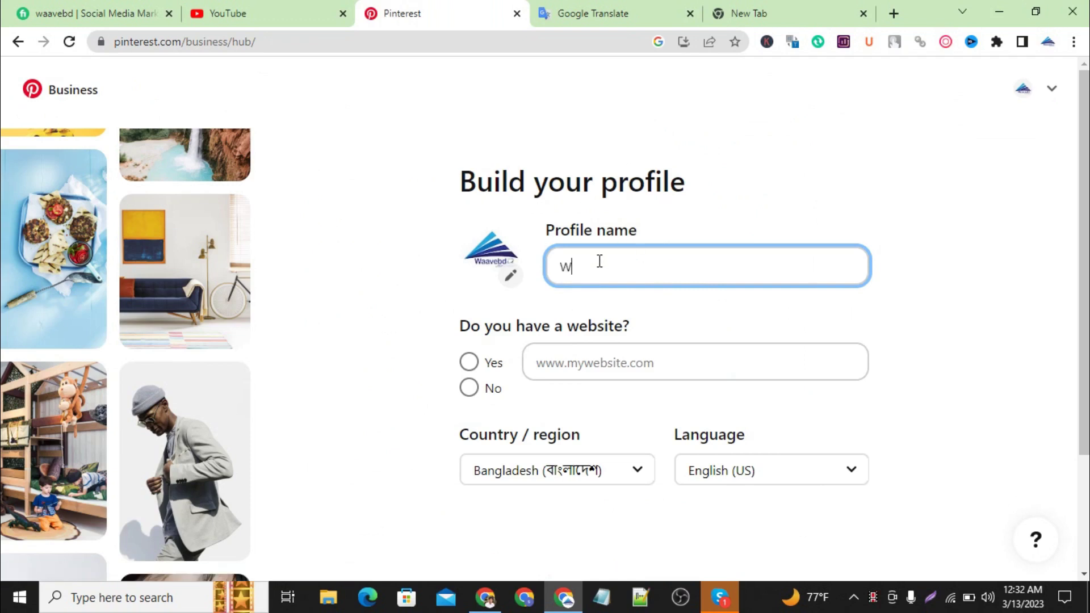
pyautogui.press('BackSpace')
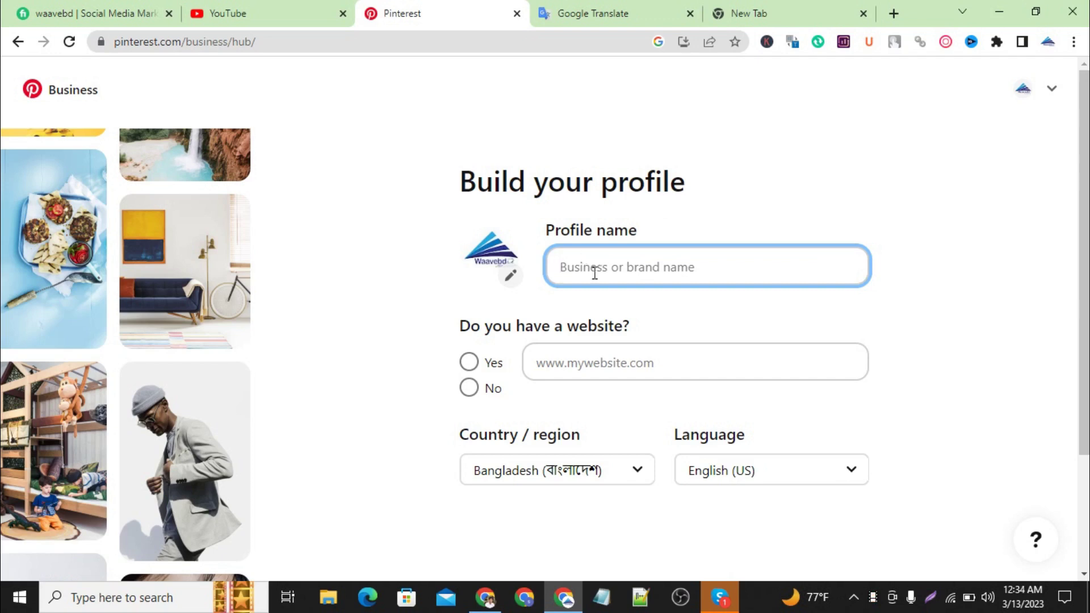
pyautogui.write('Marketing and SEO optimization')
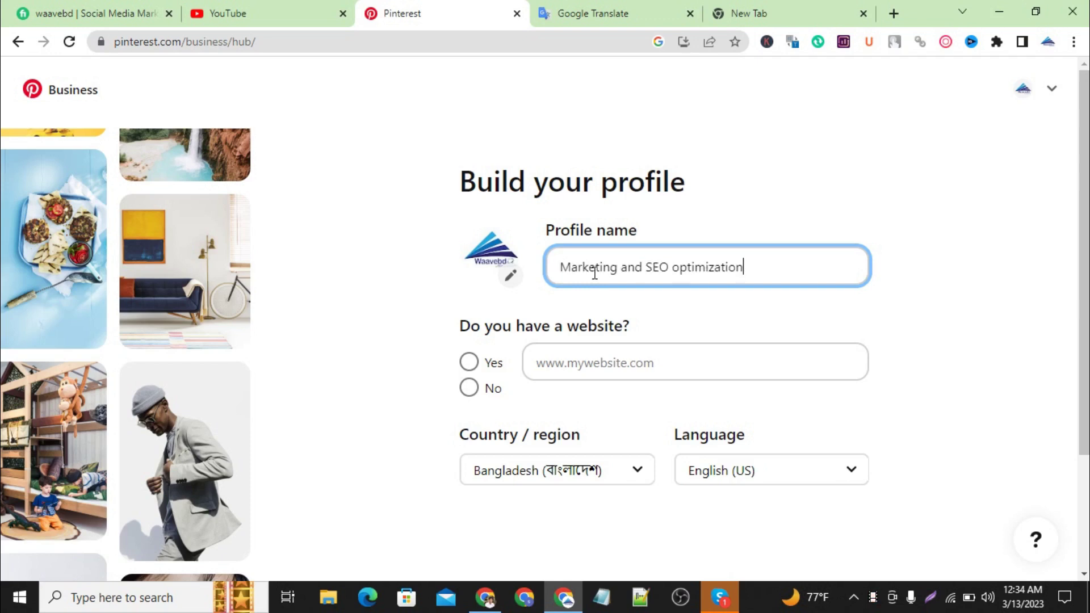
pyautogui.doubleClick(594, 273)
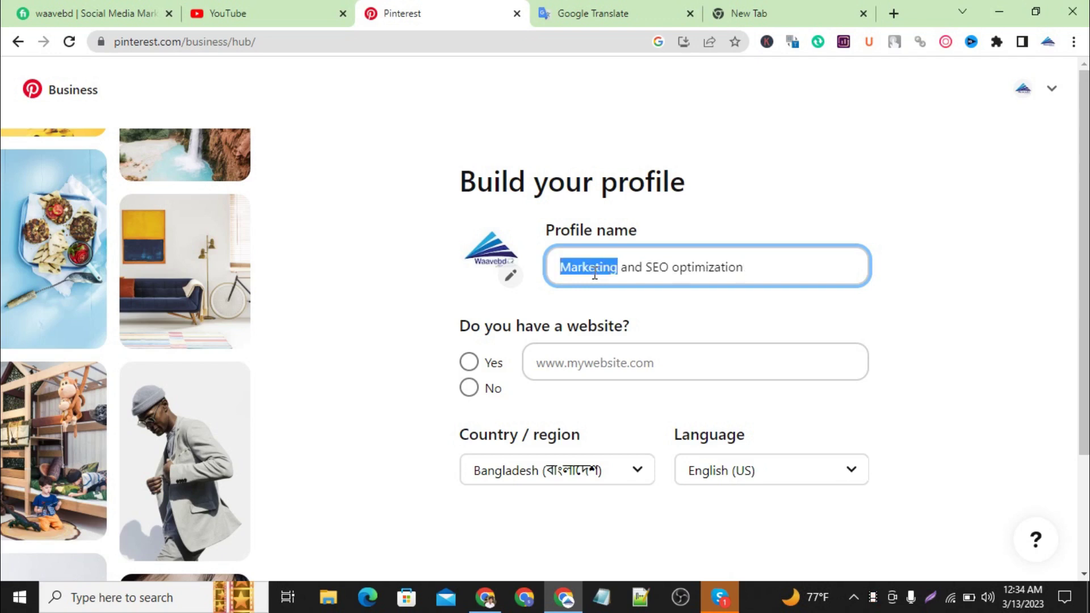
pyautogui.doubleClick(648, 268)
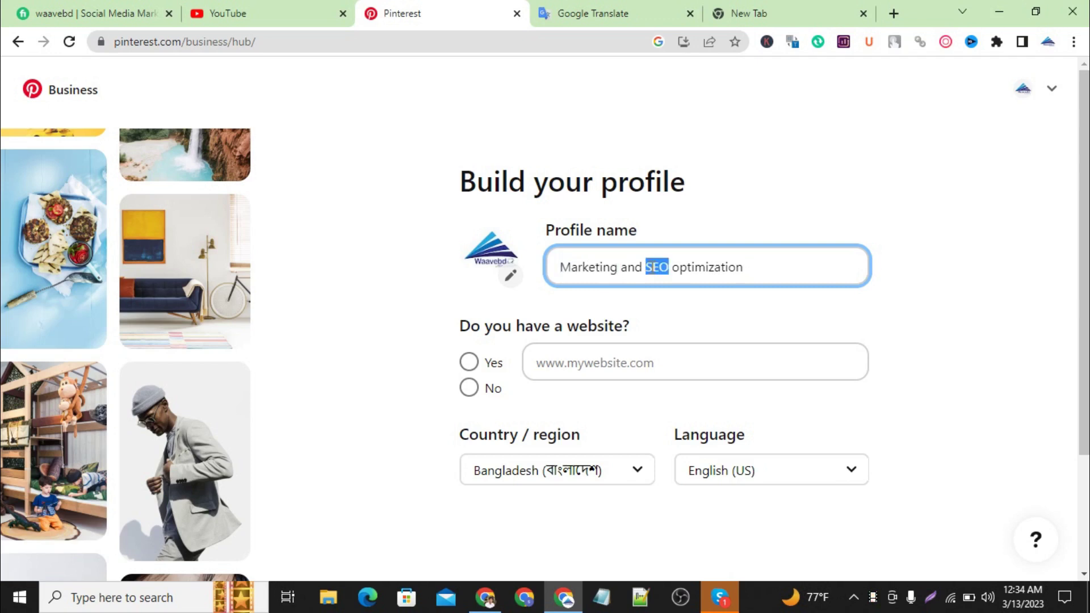
pyautogui.click(618, 363)
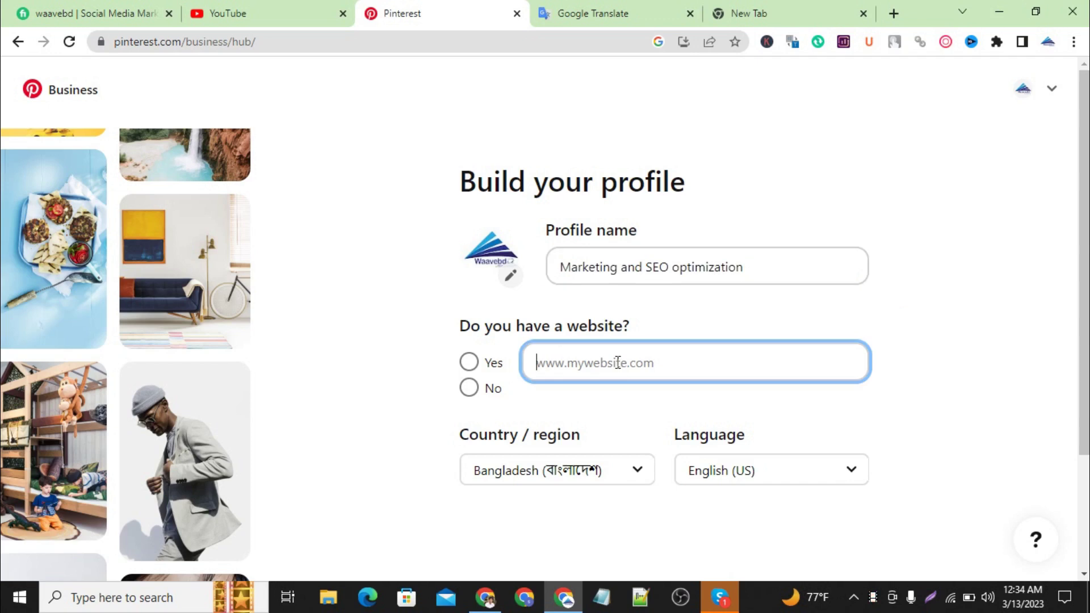
pyautogui.click(471, 364)
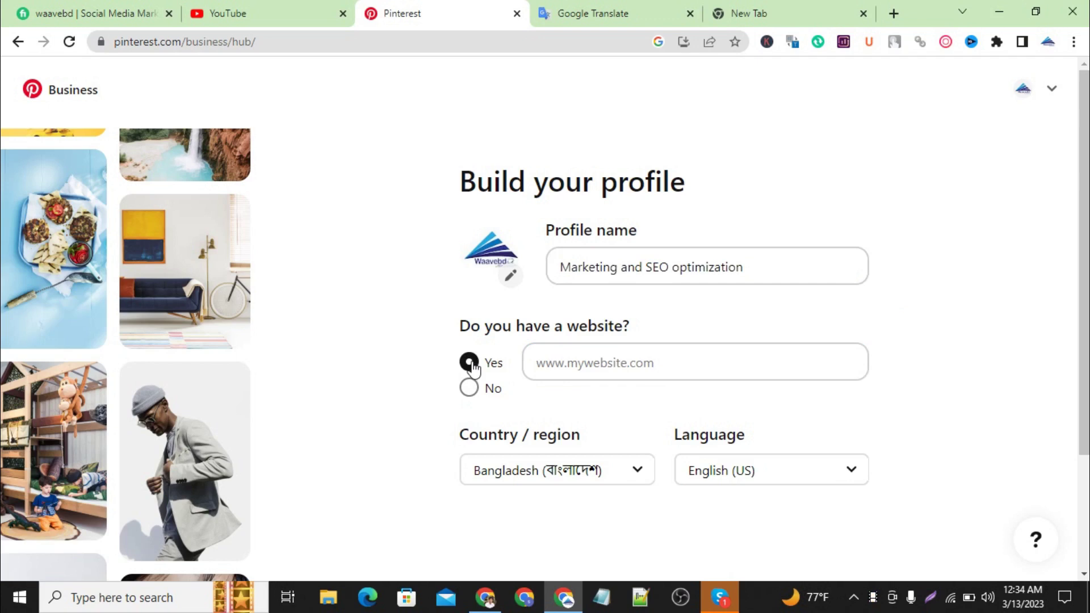
pyautogui.click(590, 372)
pyautogui.write('ww')
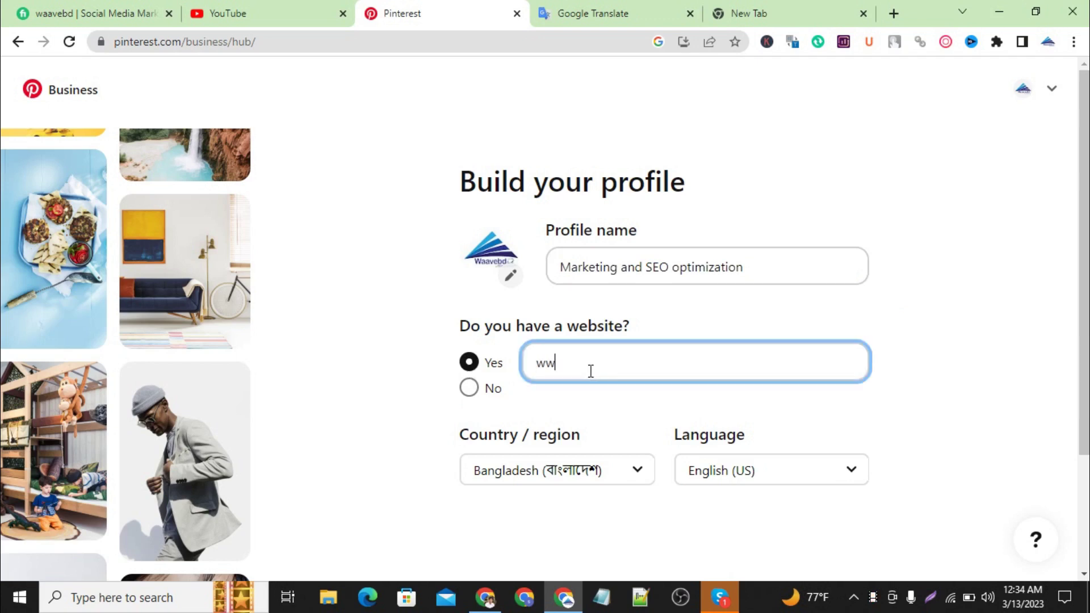
pyautogui.write('w.waavebdit.com')
pyautogui.scroll(-2, 632, 365)
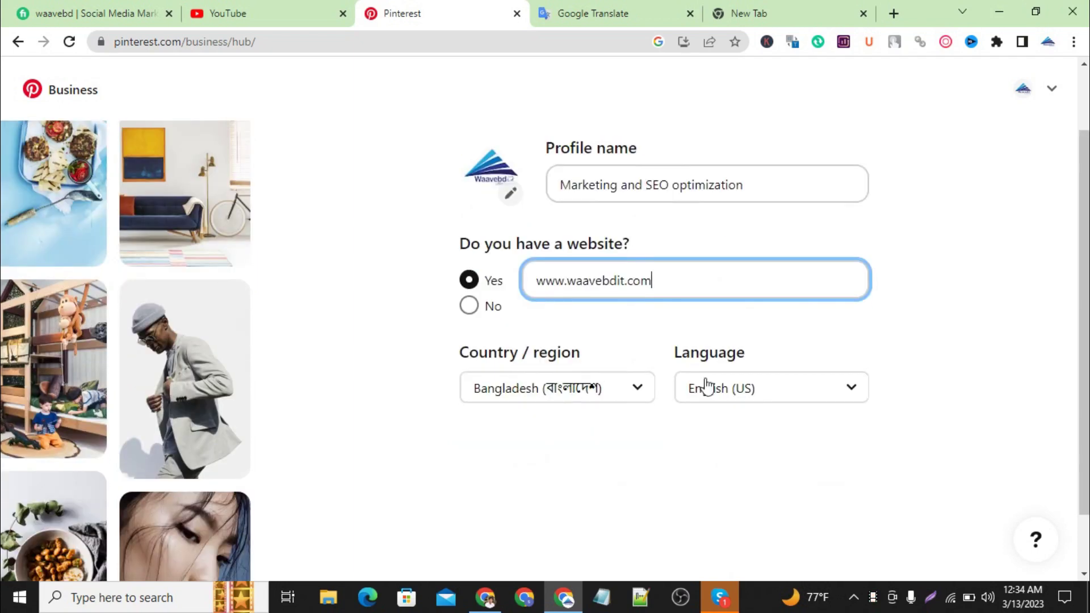
pyautogui.scroll(-2, 671, 374)
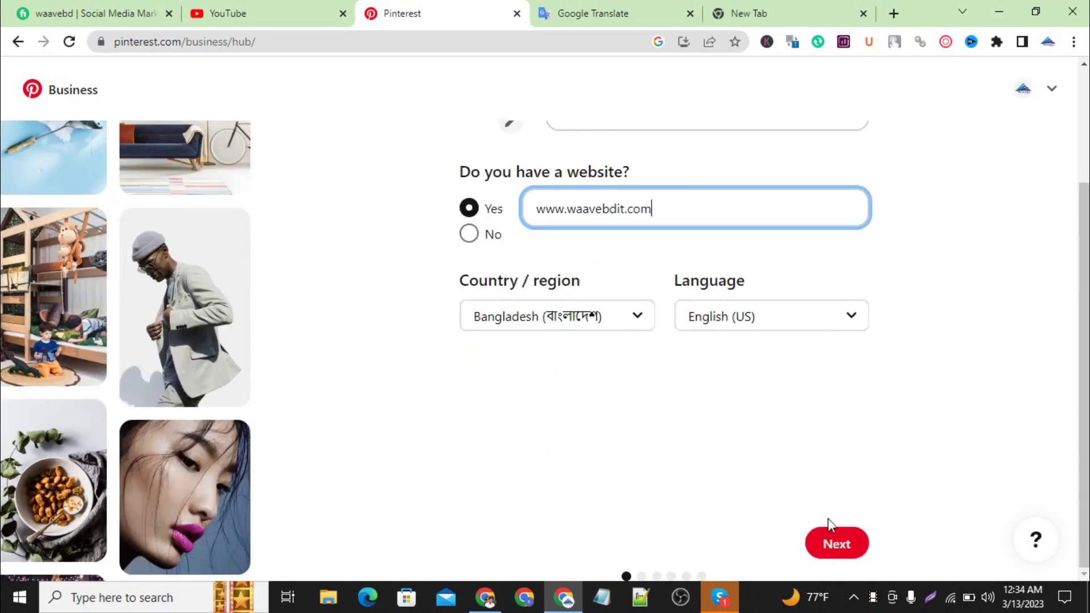
pyautogui.click(838, 545)
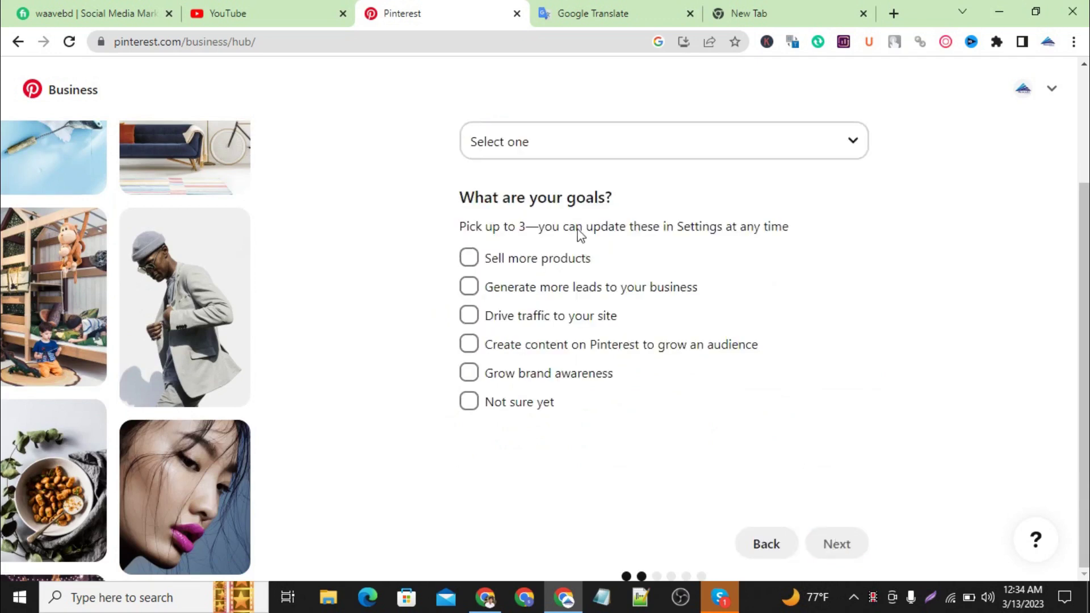
# Tick Grow brand awareness and Sell more products as the business goals
pyautogui.moveTo(625, 205); pyautogui.dragTo(461, 211)
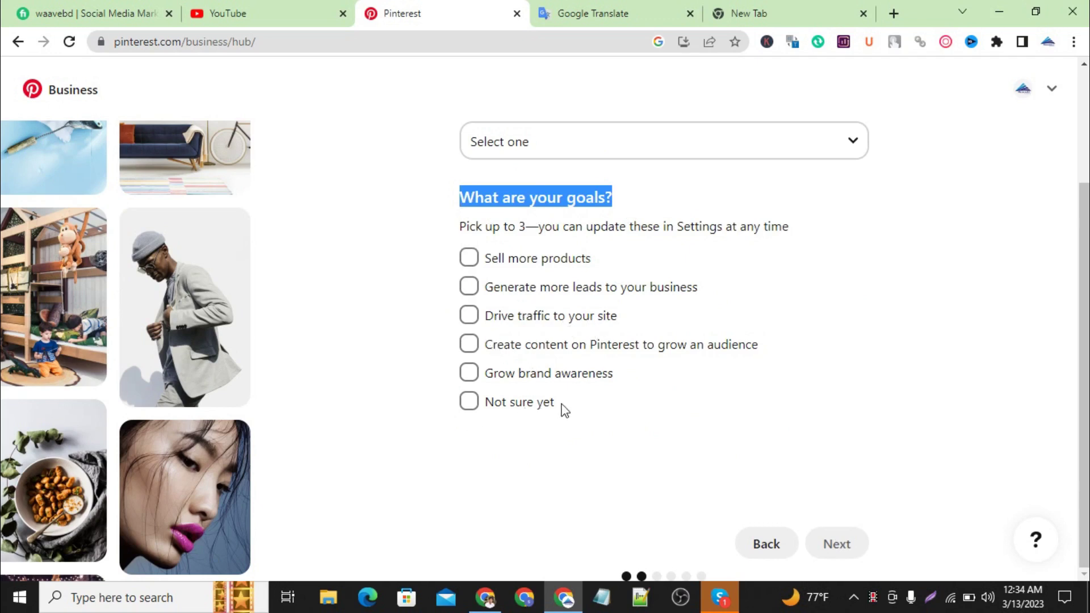
pyautogui.click(476, 375)
pyautogui.click(476, 258)
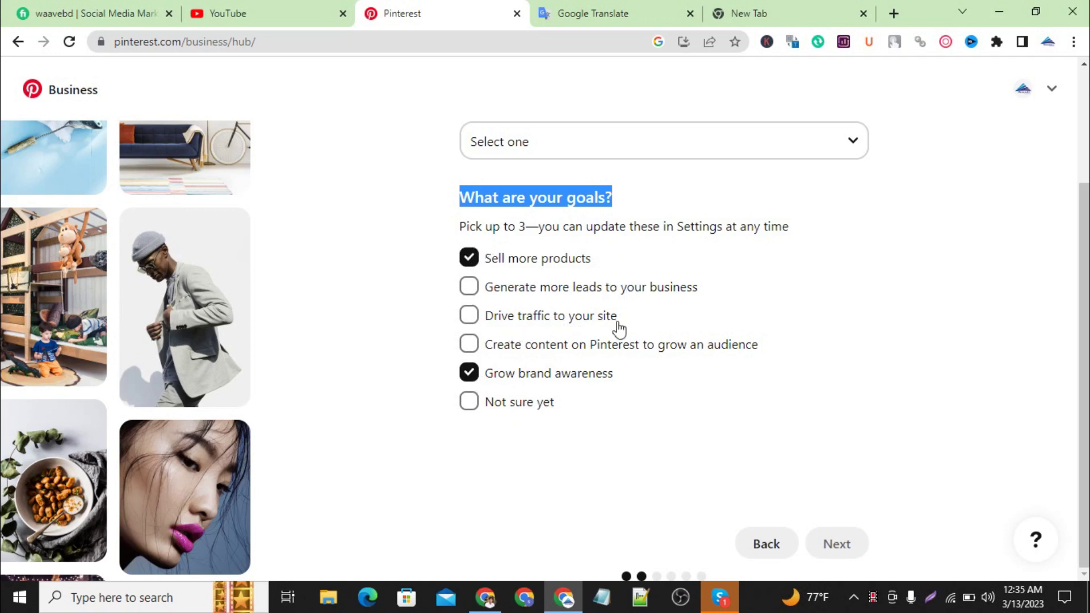
pyautogui.moveTo(617, 319); pyautogui.dragTo(490, 325)
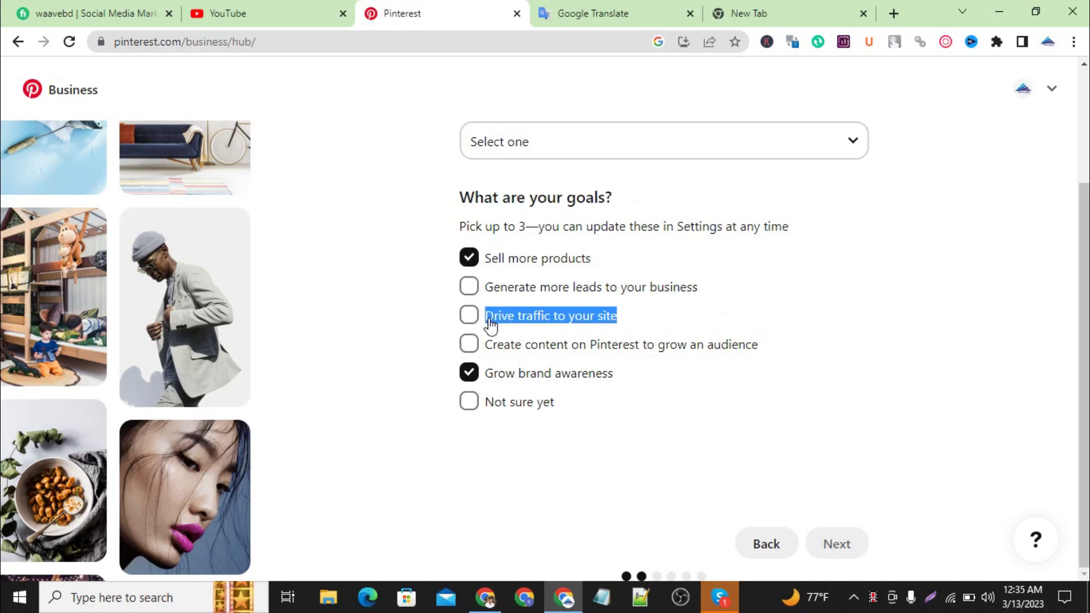
pyautogui.click(588, 493)
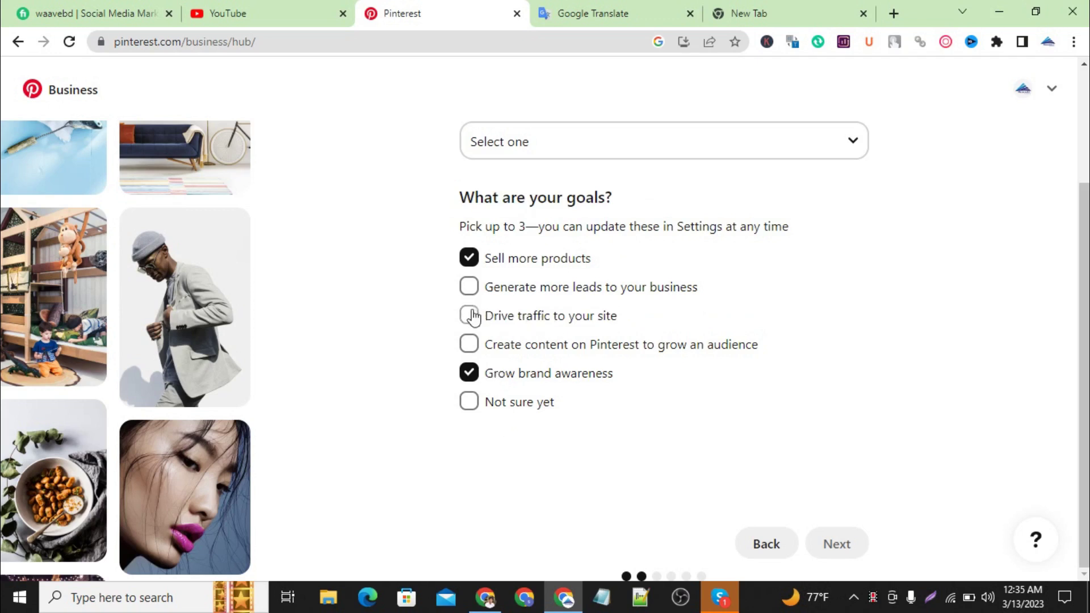
# Set the brand focus to Education and continue to the business type question
pyautogui.click(698, 150)
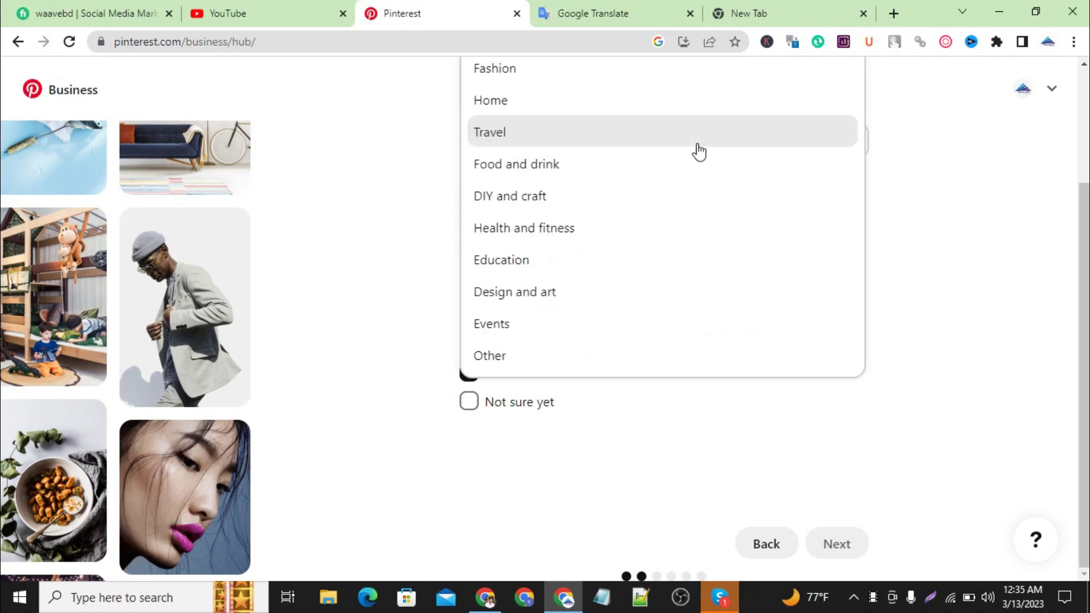
pyautogui.scroll(3, 553, 212)
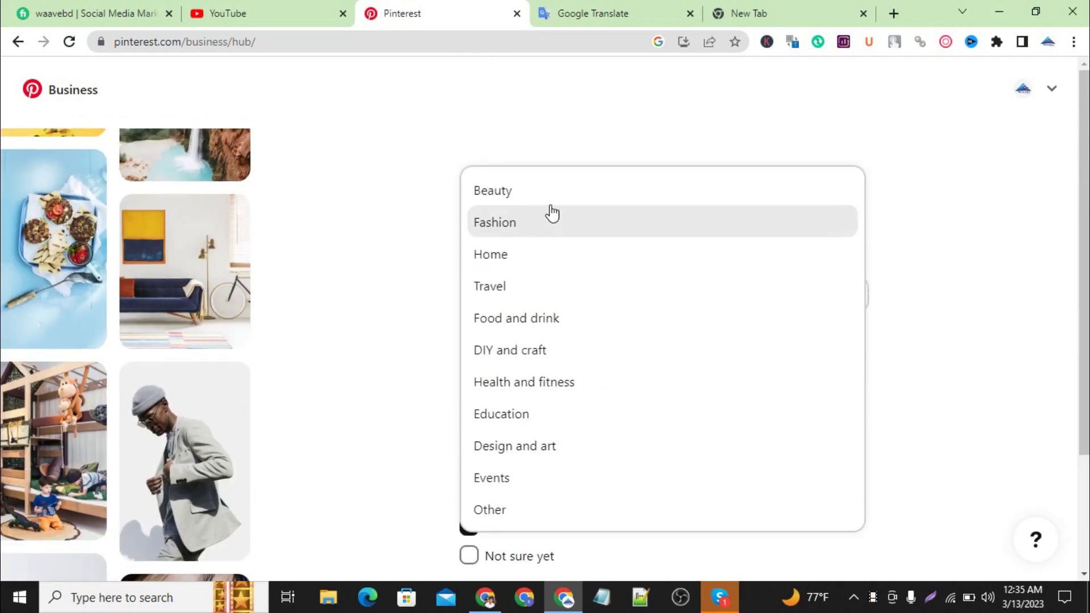
pyautogui.scroll(-2, 551, 212)
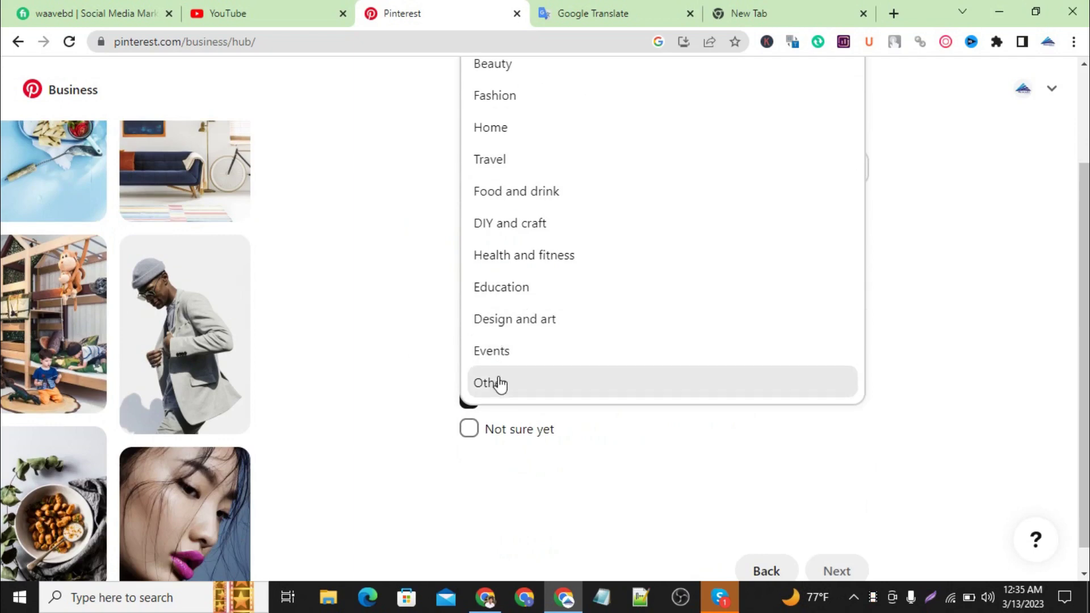
pyautogui.click(498, 382)
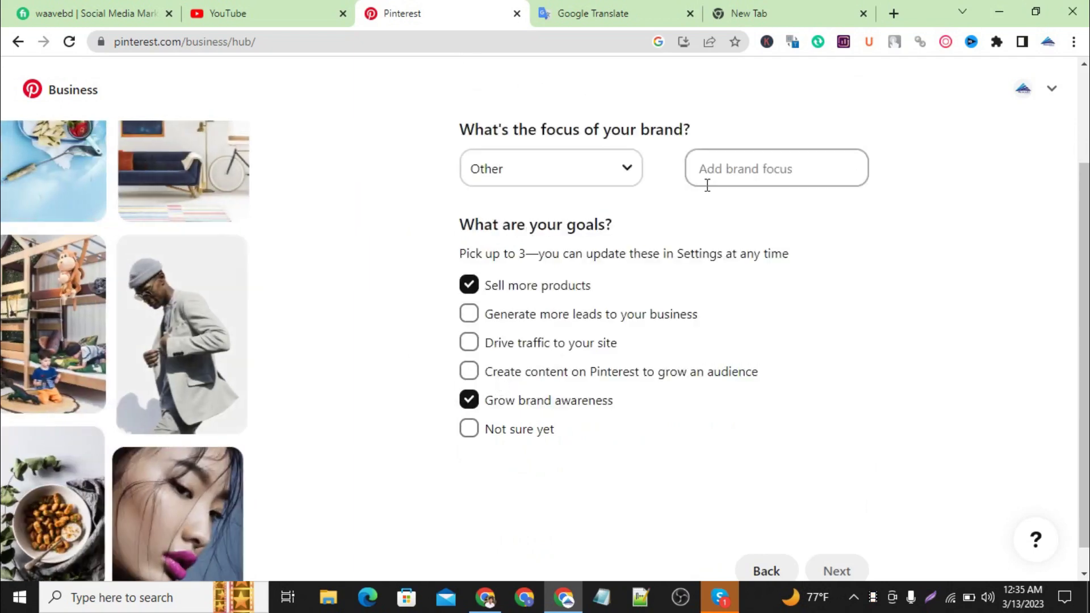
pyautogui.click(726, 173)
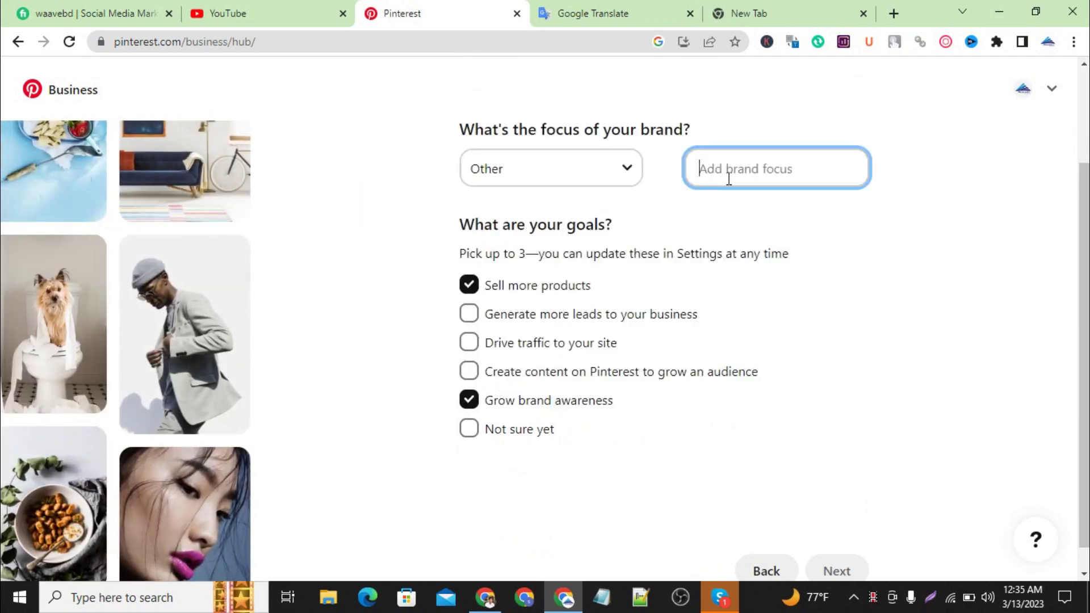
pyautogui.click(606, 177)
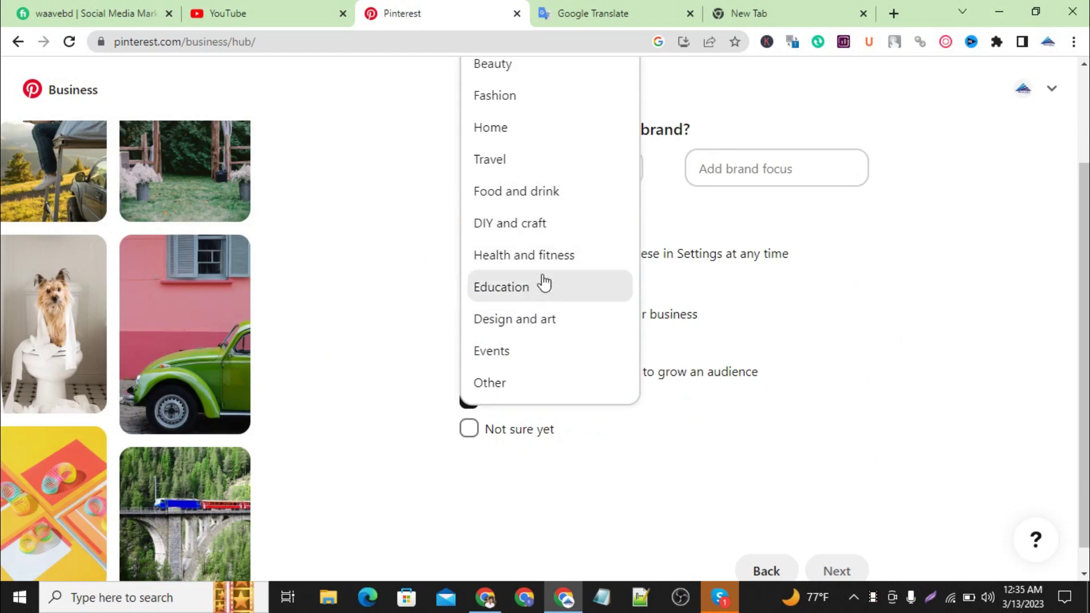
pyautogui.scroll(-1, 508, 319)
pyautogui.scroll(3, 509, 322)
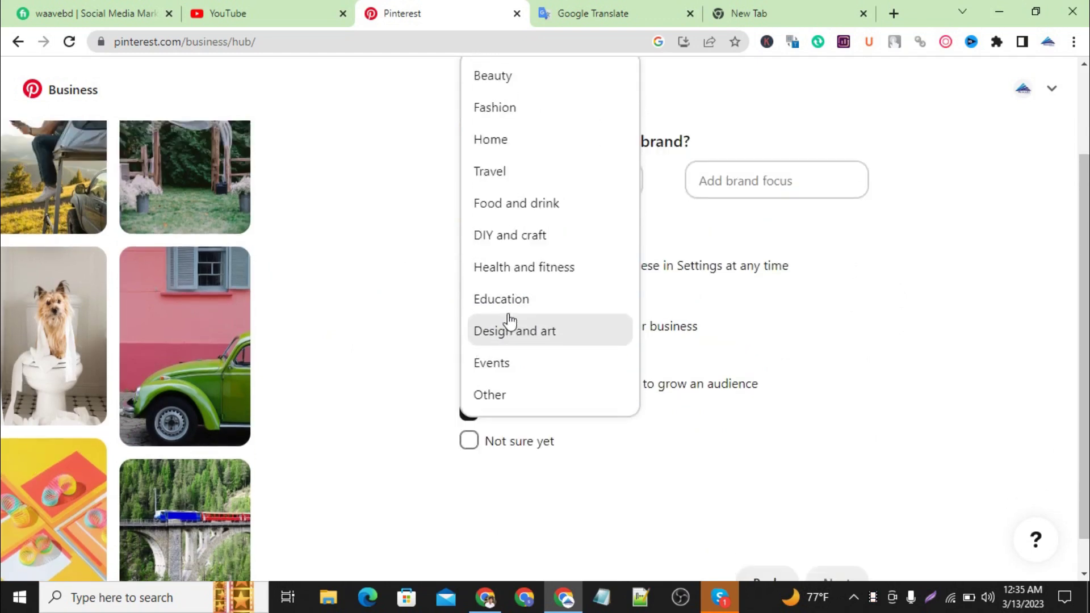
pyautogui.scroll(-2, 510, 321)
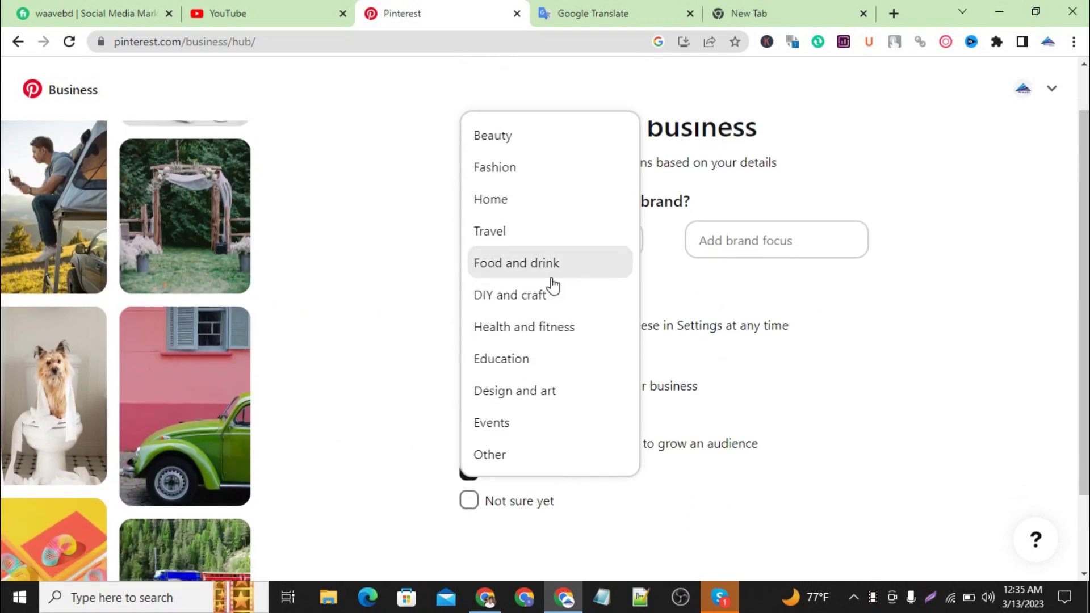
pyautogui.click(507, 372)
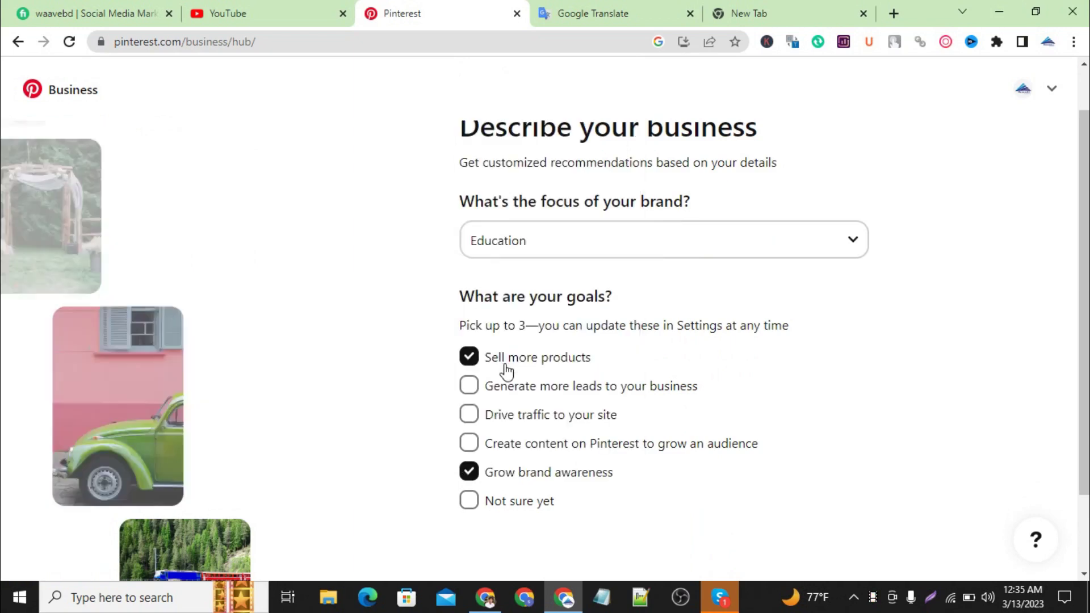
pyautogui.scroll(-2, 412, 312)
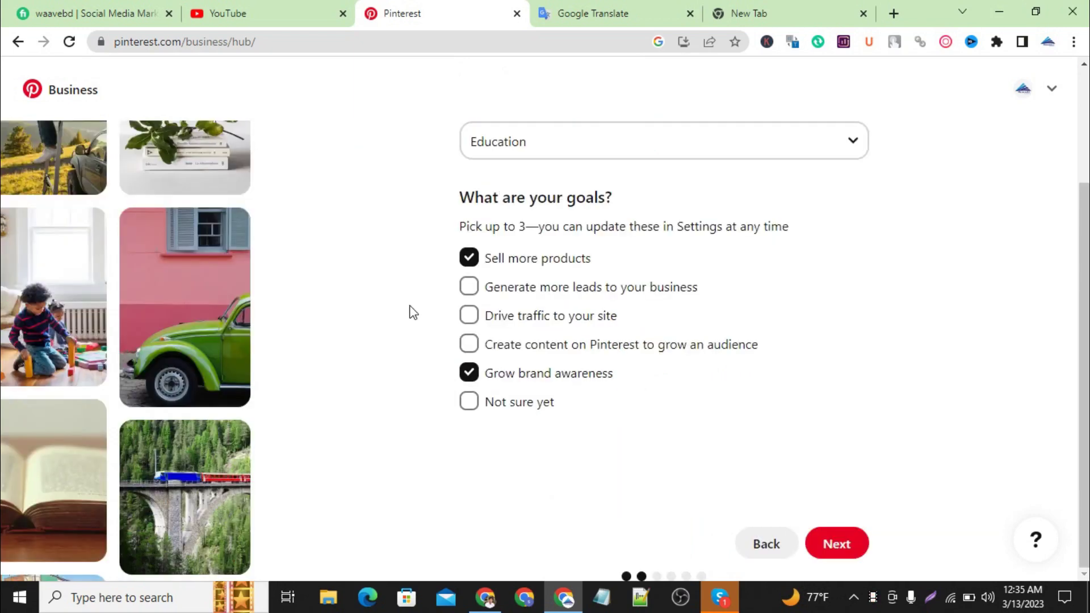
pyautogui.click(832, 545)
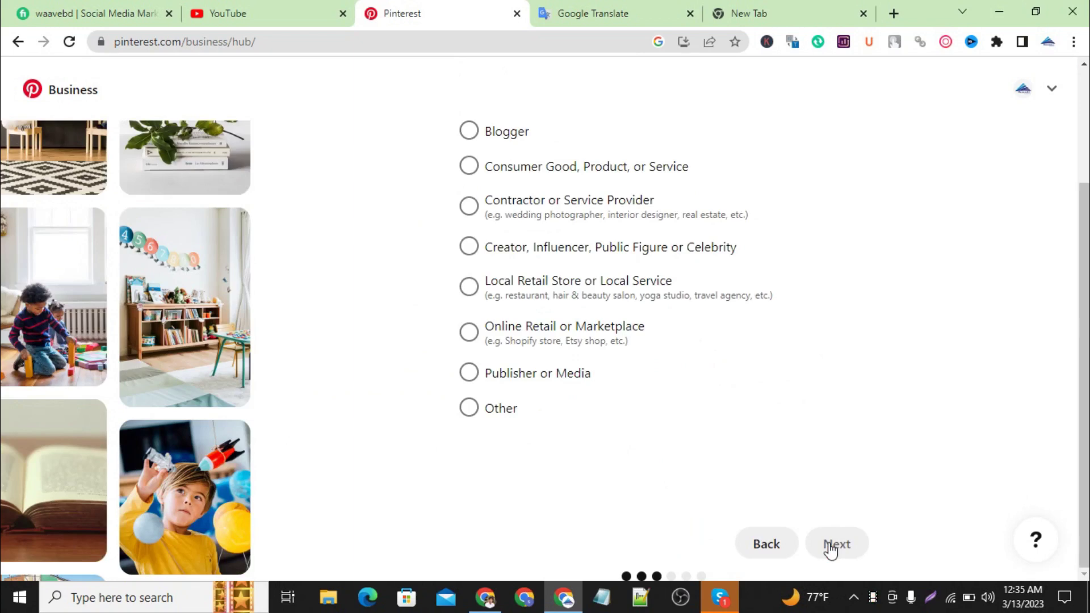
# Choose Consumer Good, Product, or Service as the business type and continue
pyautogui.scroll(3, 830, 549)
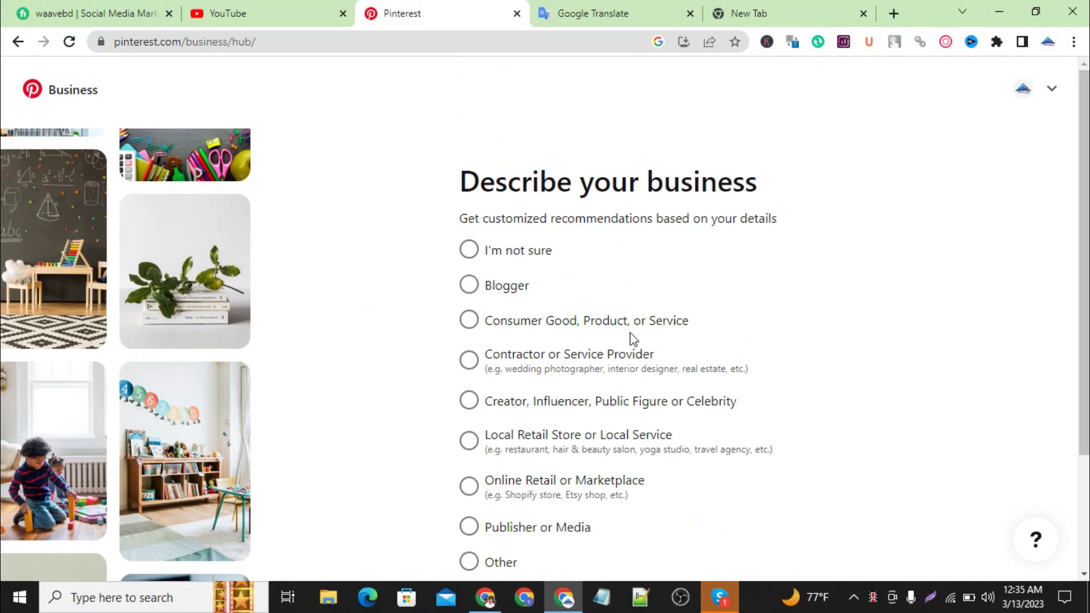
pyautogui.click(468, 333)
pyautogui.scroll(-3, 615, 467)
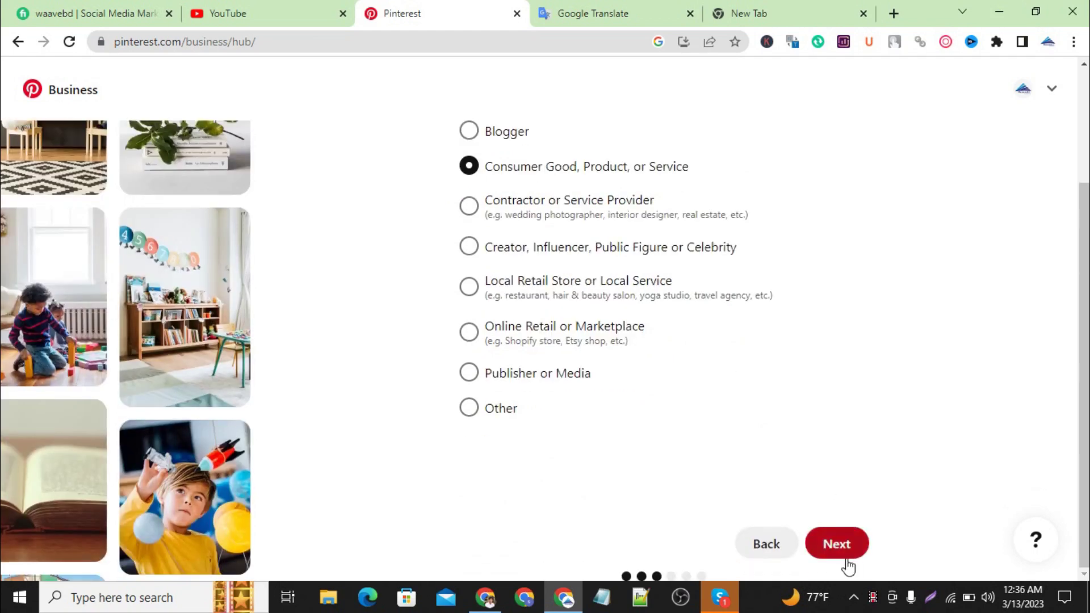
pyautogui.click(836, 544)
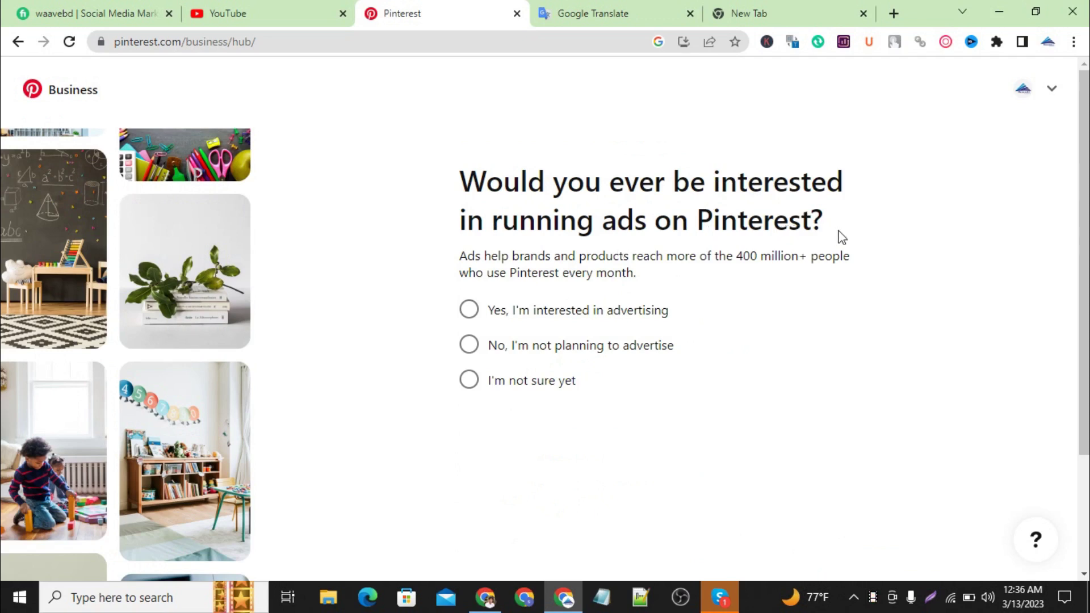
# Answer "I'm not sure yet" to the ads question and finish business setup
pyautogui.moveTo(829, 223); pyautogui.dragTo(454, 193)
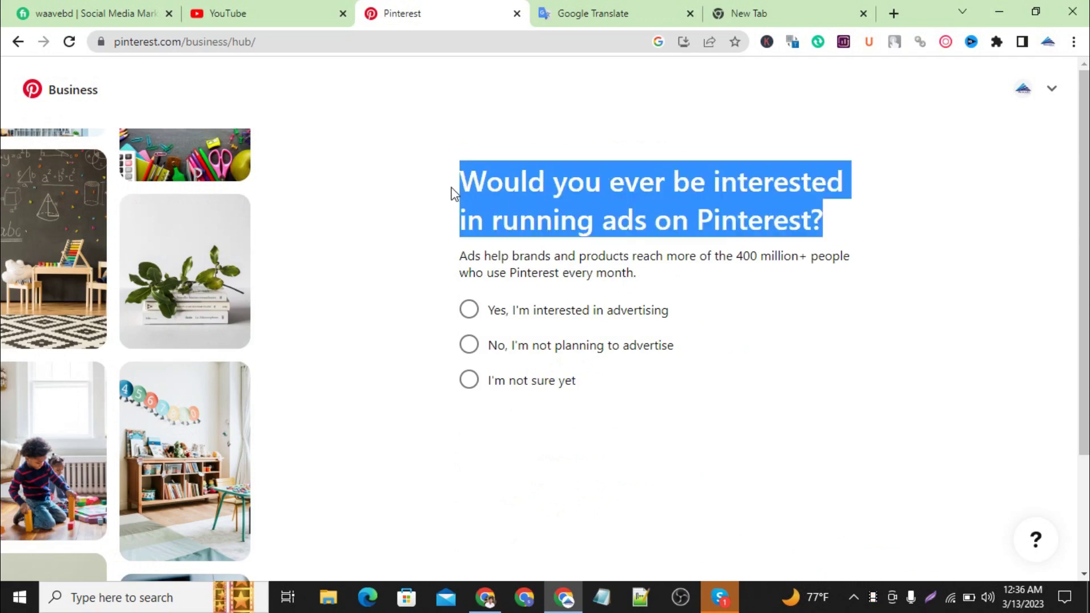
pyautogui.click(593, 200)
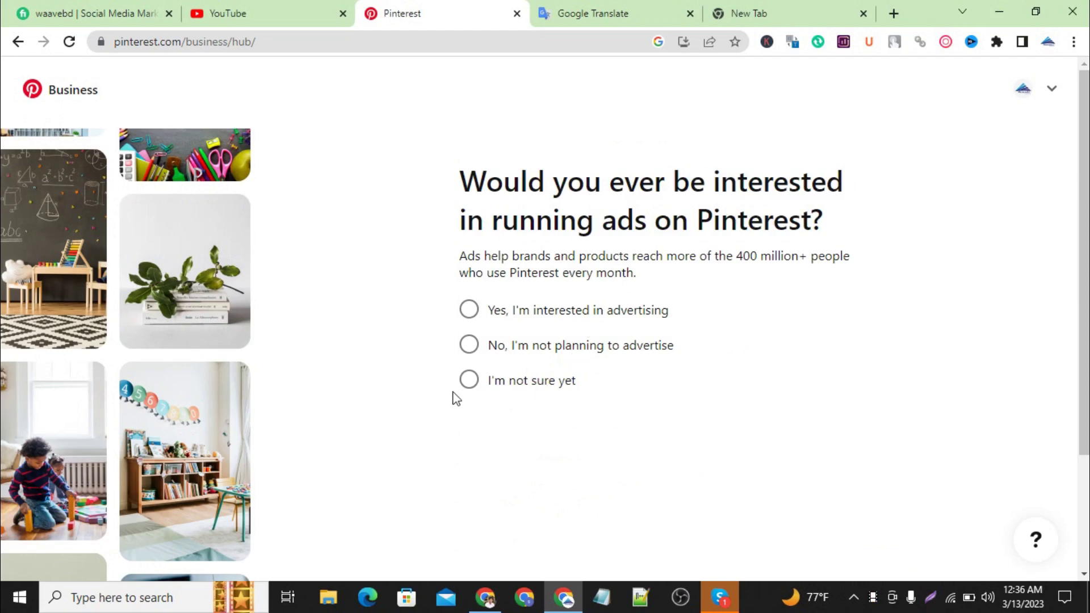
pyautogui.click(469, 380)
pyautogui.scroll(-3, 654, 361)
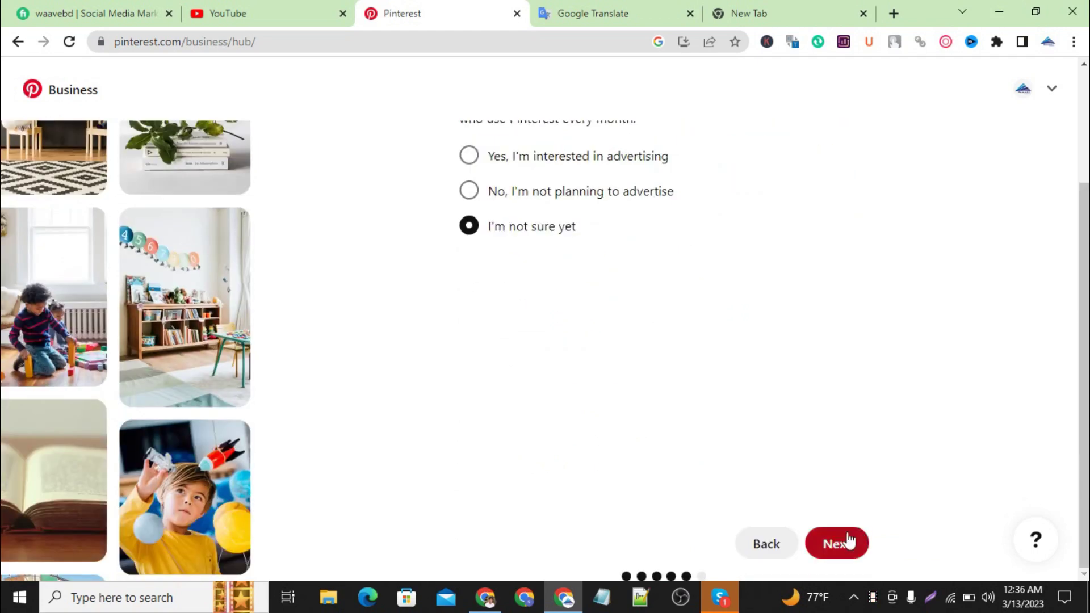
pyautogui.click(839, 545)
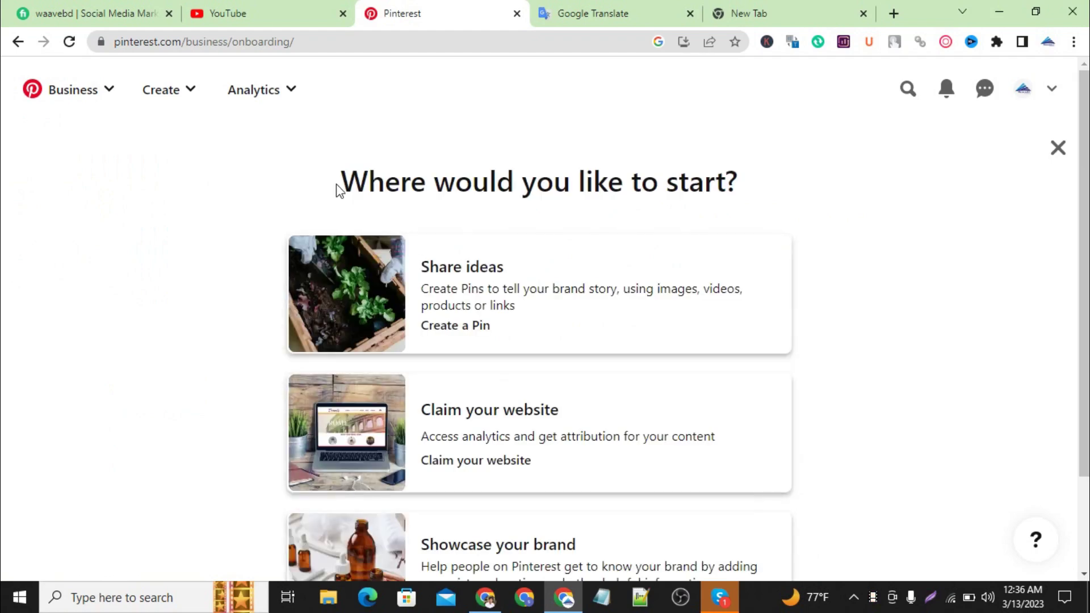
# Scroll the Where would you like to start? page and continue to the Pin builder
pyautogui.moveTo(337, 186); pyautogui.dragTo(800, 209)
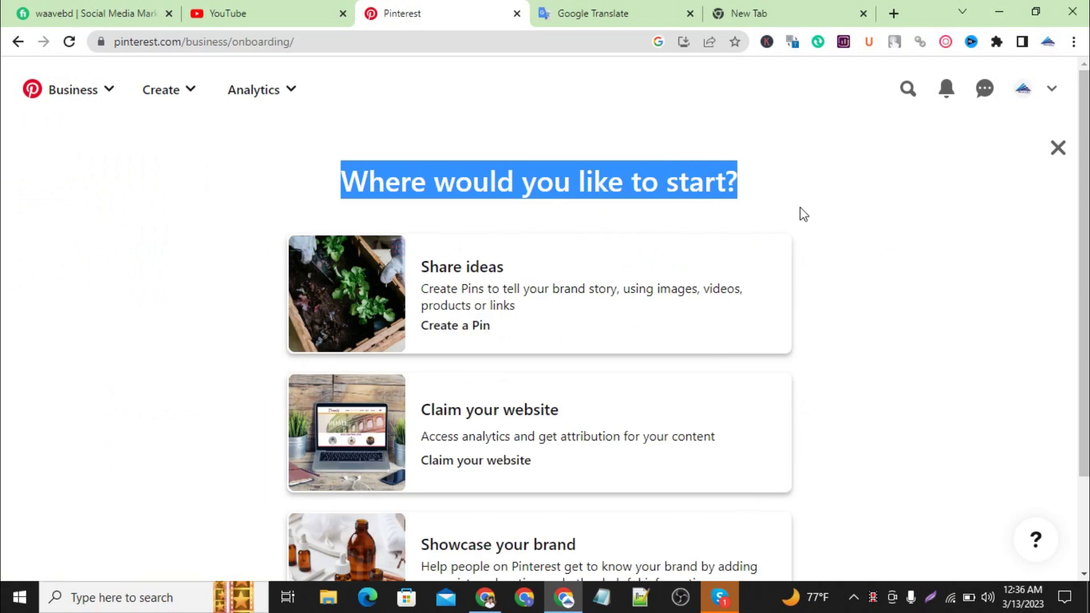
pyautogui.click(828, 214)
pyautogui.scroll(-1, 433, 453)
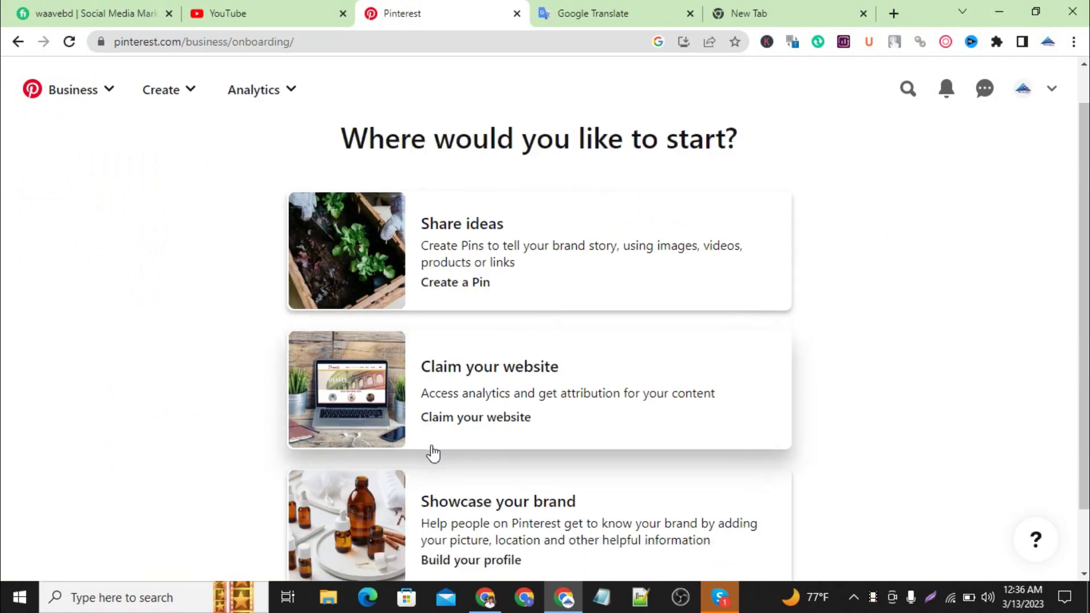
pyautogui.scroll(-1, 433, 452)
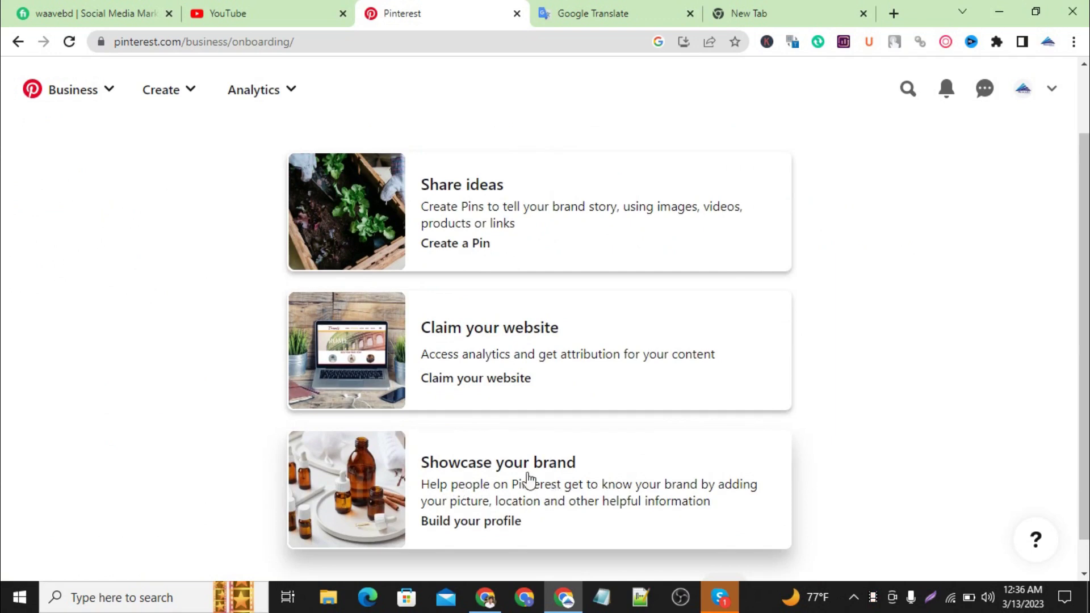
pyautogui.scroll(-1, 548, 481)
pyautogui.scroll(3, 548, 481)
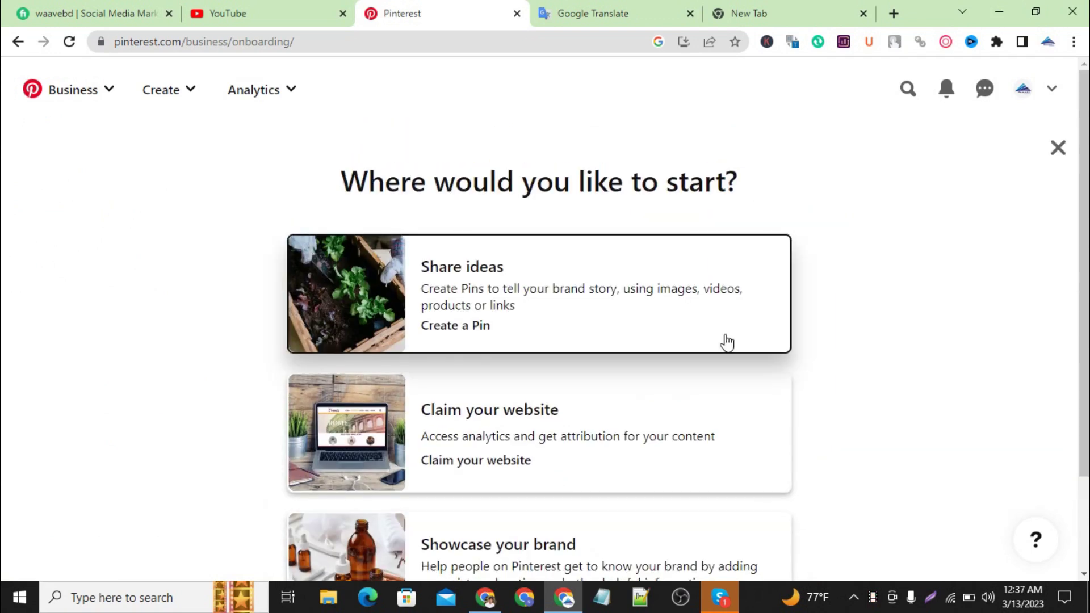
pyautogui.scroll(-3, 725, 342)
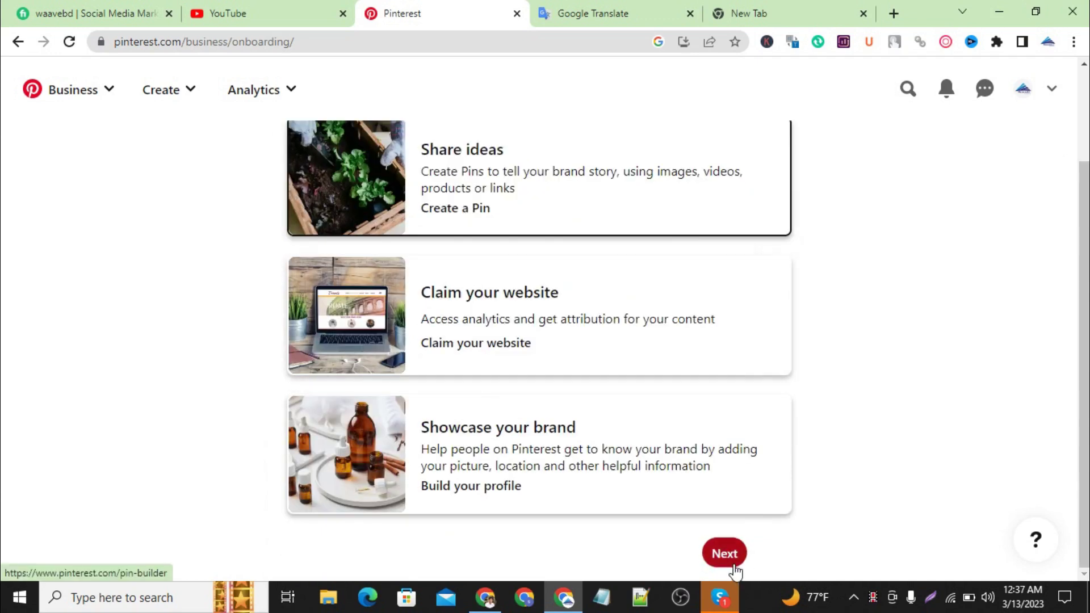
pyautogui.click(735, 568)
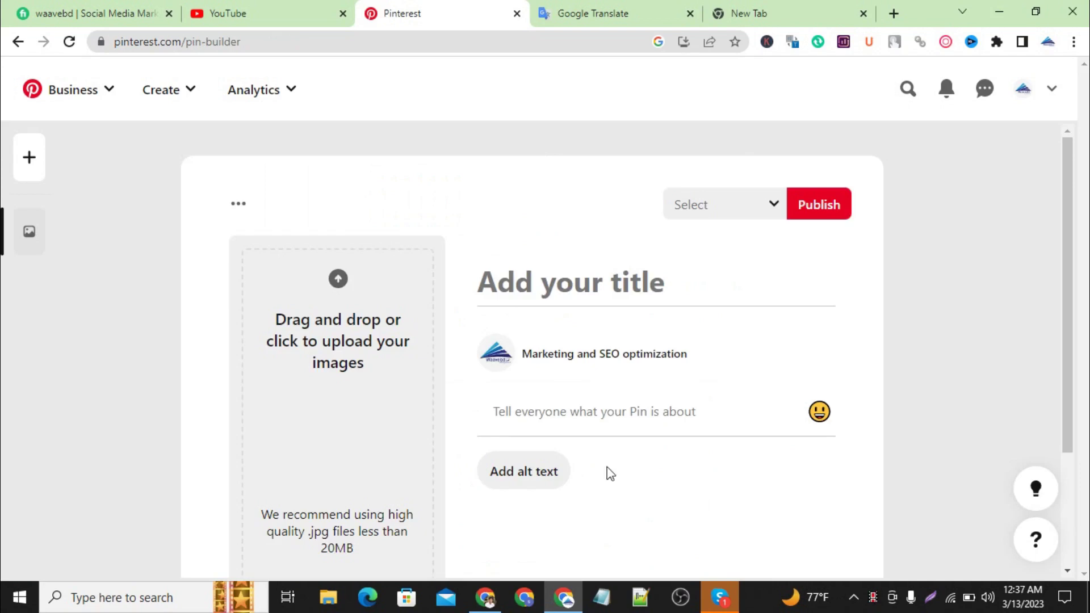
# Upload the 'unnamed' image from Downloads to the Pin; it is rejected as too small
pyautogui.scroll(-2, 608, 467)
pyautogui.scroll(1, 607, 467)
pyautogui.scroll(-2, 607, 467)
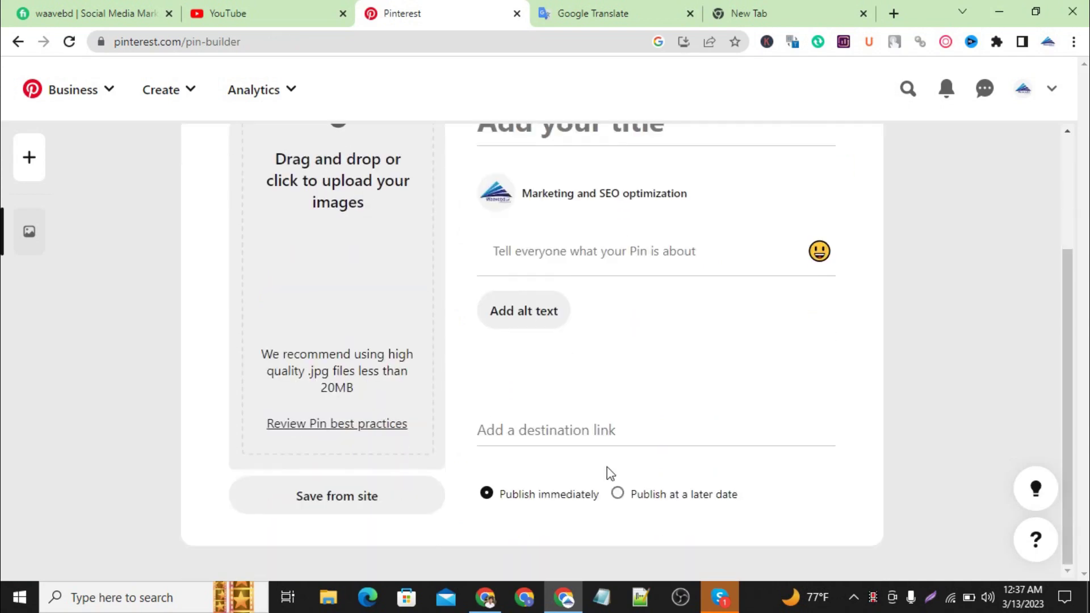
pyautogui.scroll(3, 608, 472)
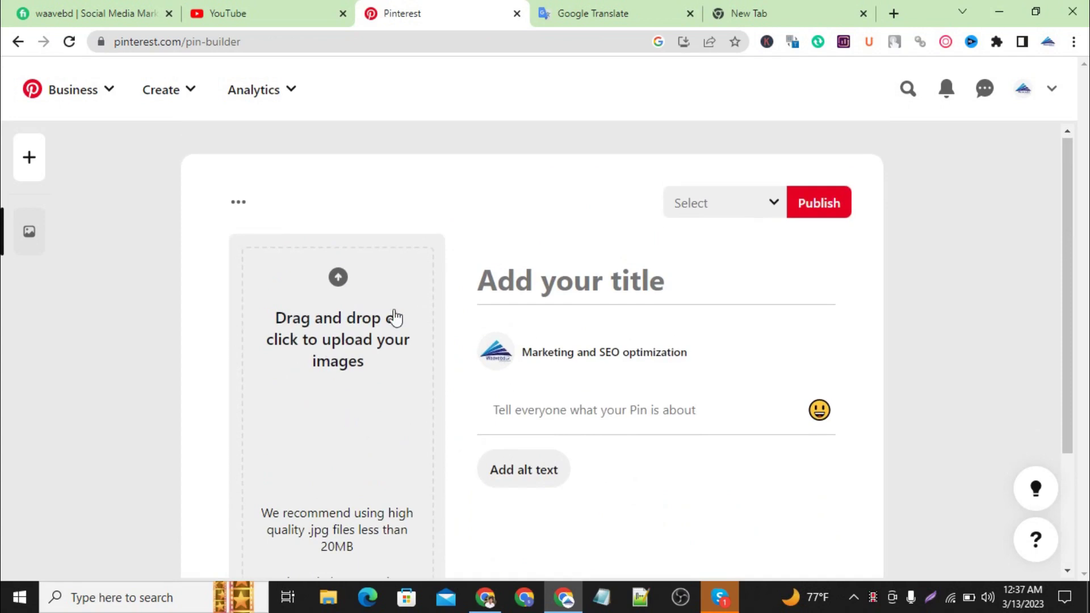
pyautogui.click(339, 292)
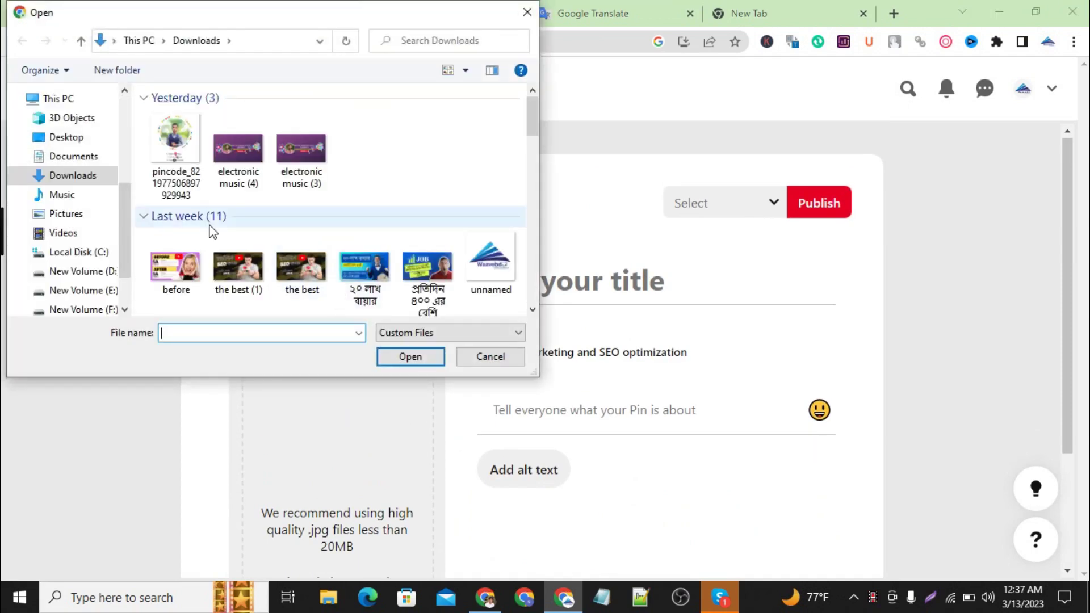
pyautogui.click(482, 254)
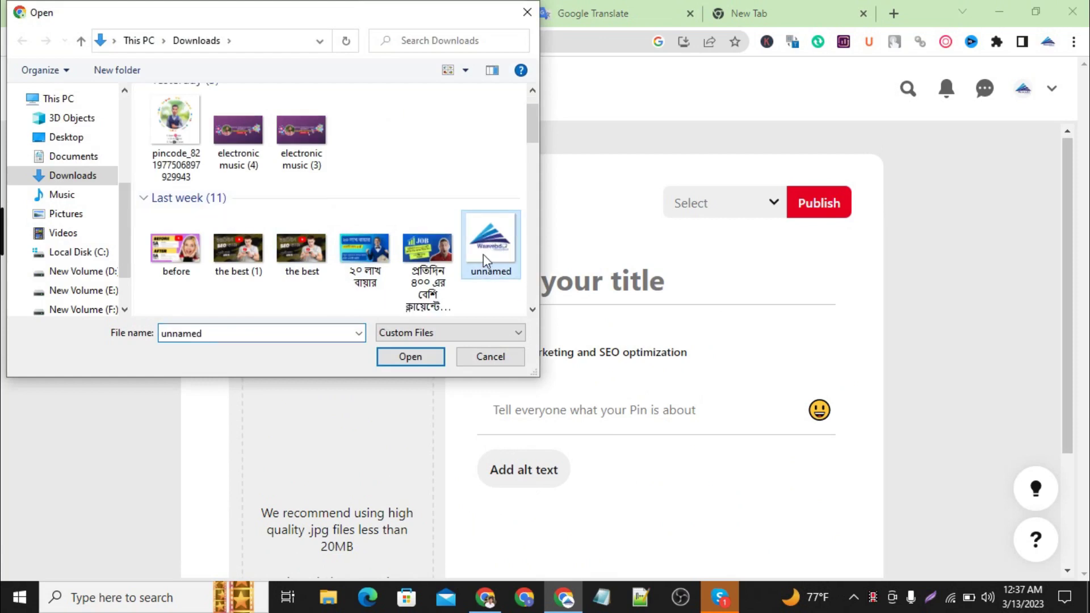
pyautogui.click(418, 363)
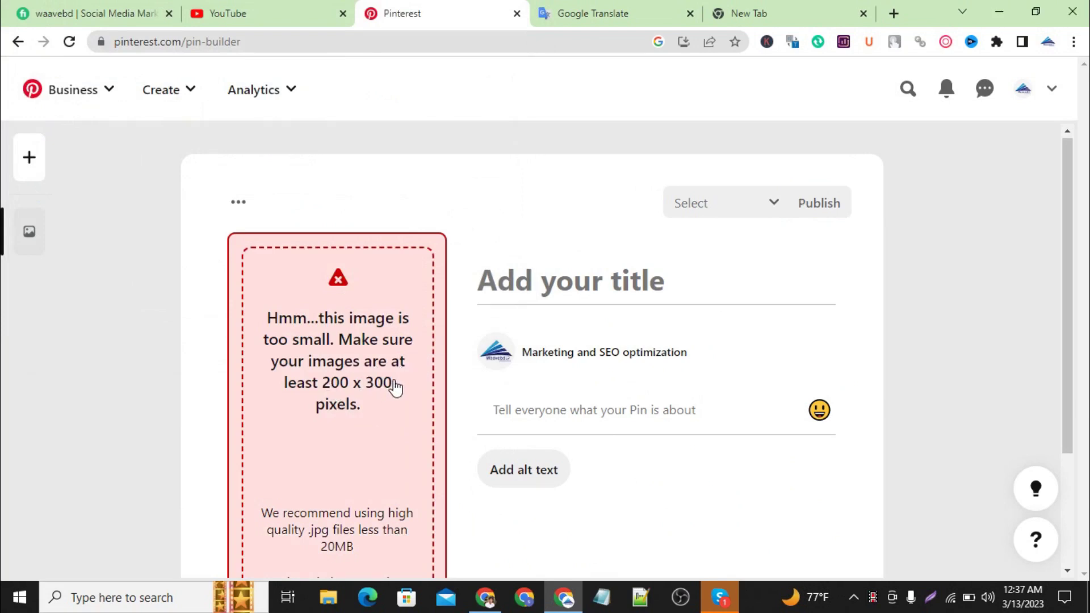
pyautogui.scroll(-3, 397, 390)
pyautogui.scroll(2, 399, 389)
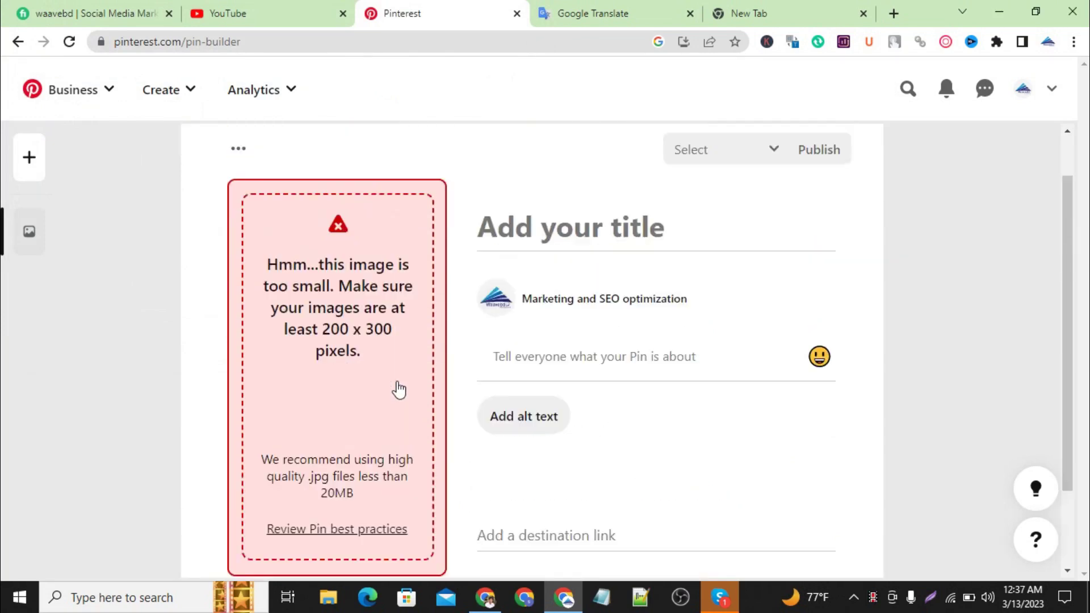
# Load canva.com in the new tab and scroll through Recent designs
pyautogui.click(740, 11)
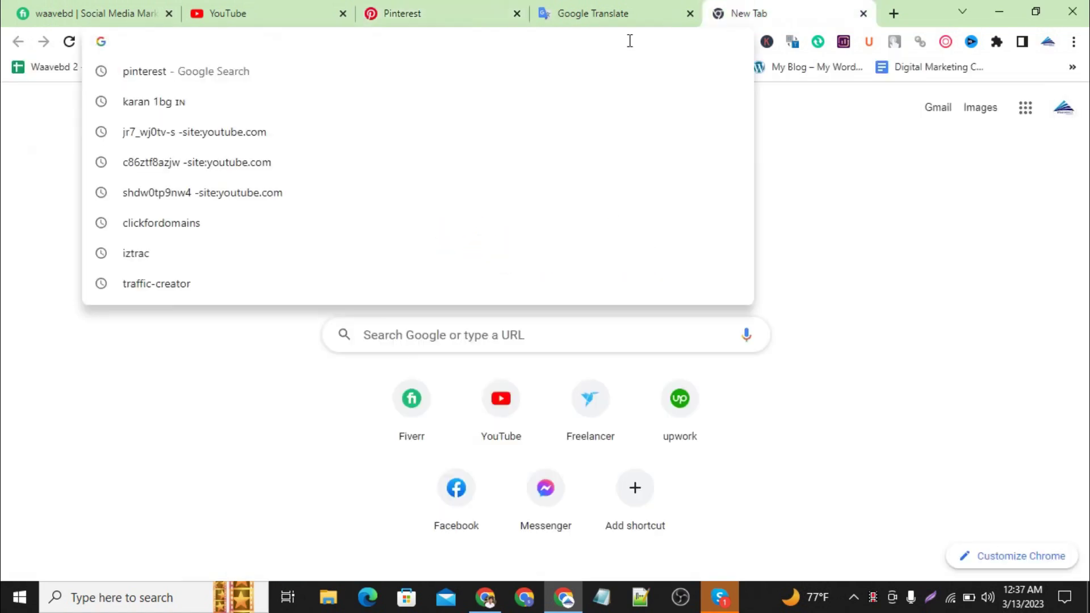
pyautogui.write('can')
pyautogui.press('Return')
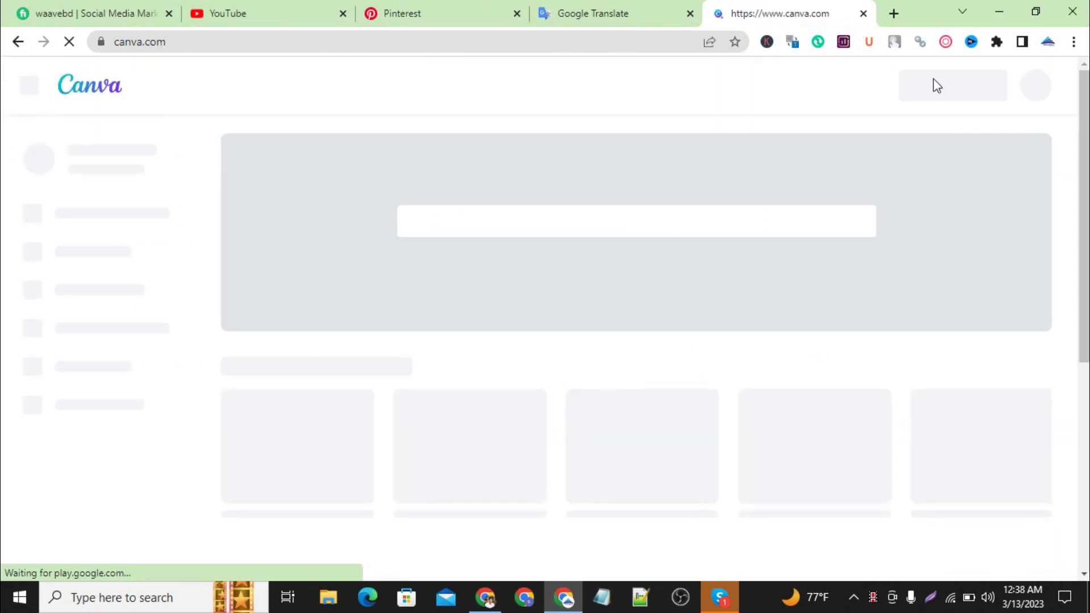
pyautogui.scroll(-2, 570, 357)
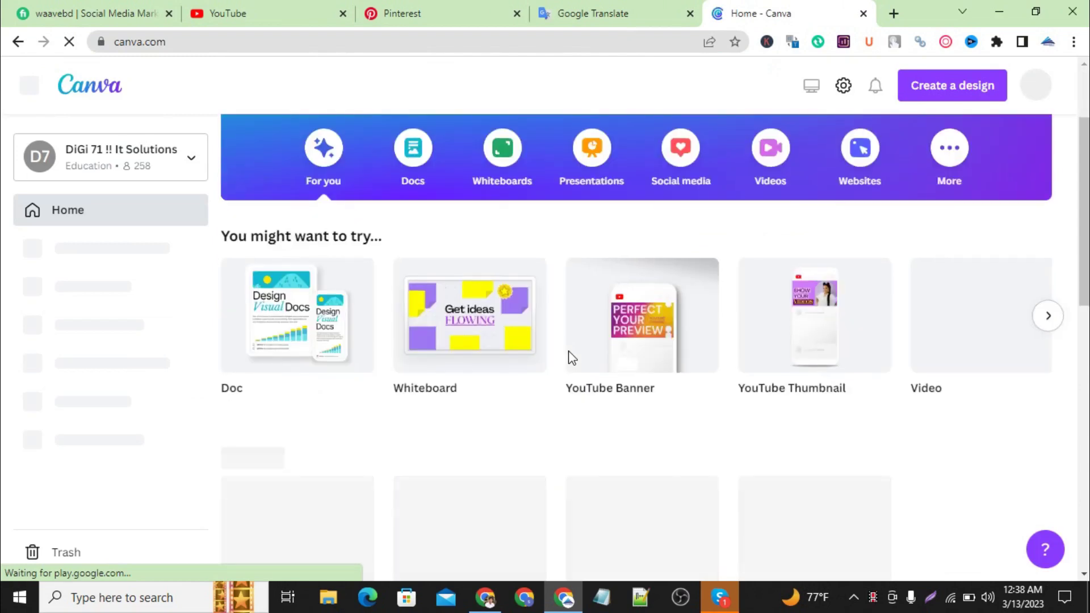
pyautogui.scroll(-5, 571, 358)
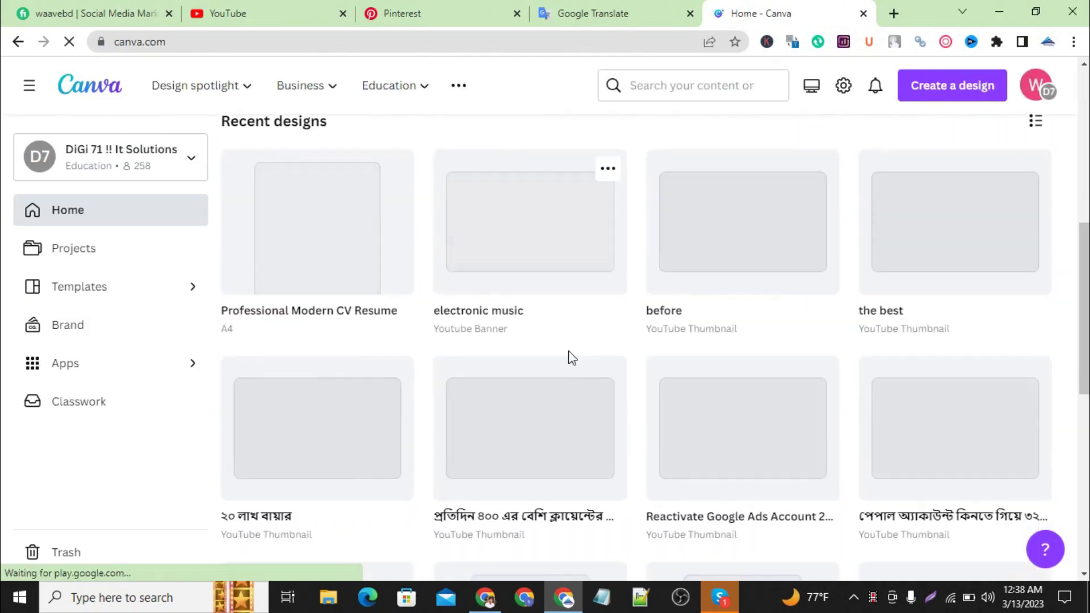
pyautogui.scroll(-10, 572, 358)
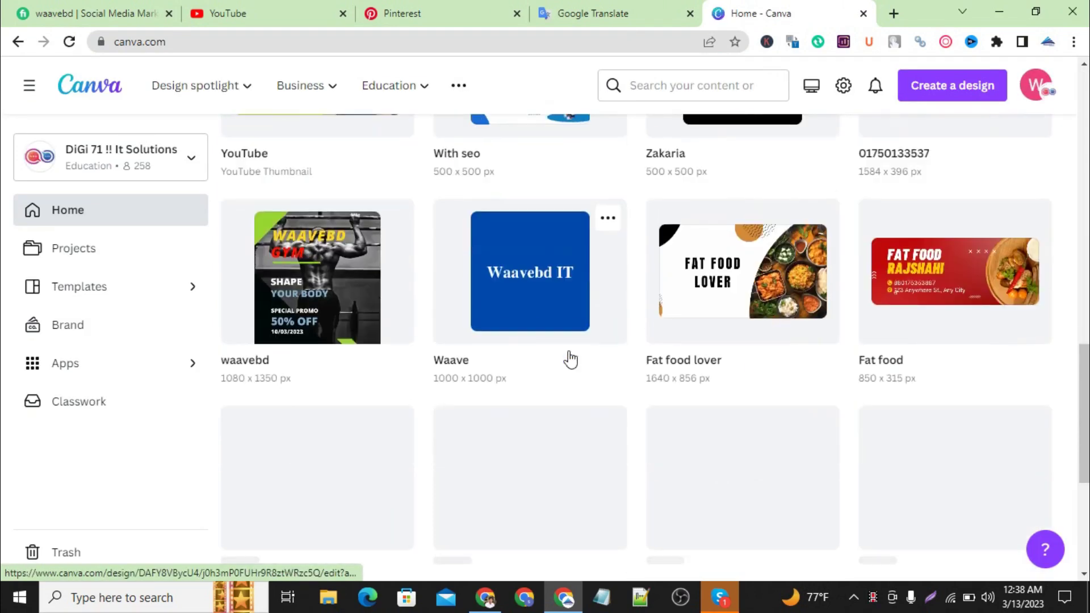
pyautogui.scroll(-6, 571, 358)
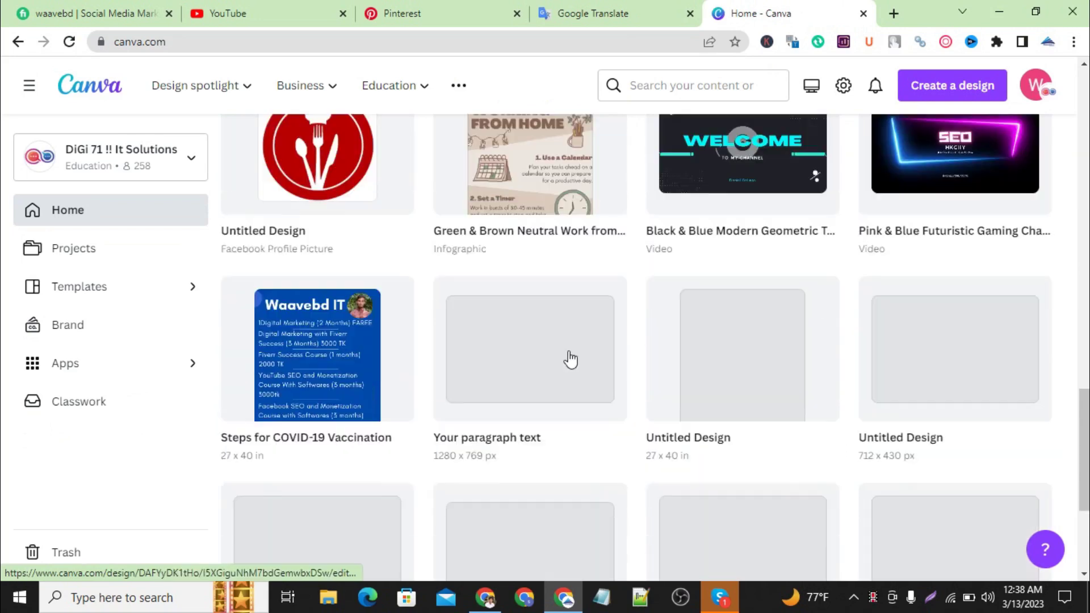
pyautogui.scroll(7, 570, 358)
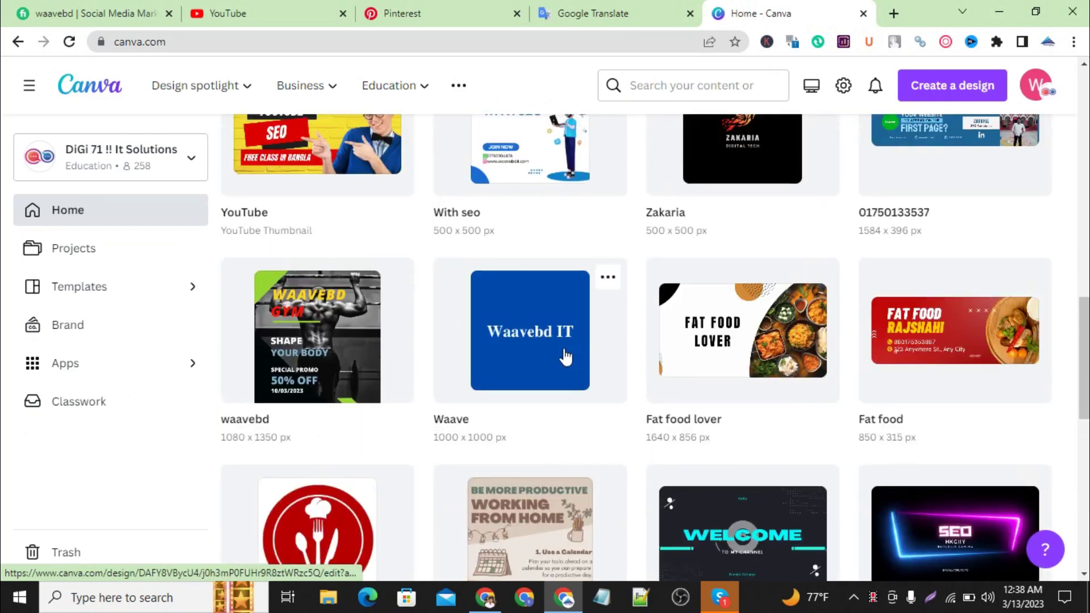
# Open the Waave design and select its Waavebd IT text box
pyautogui.click(531, 339)
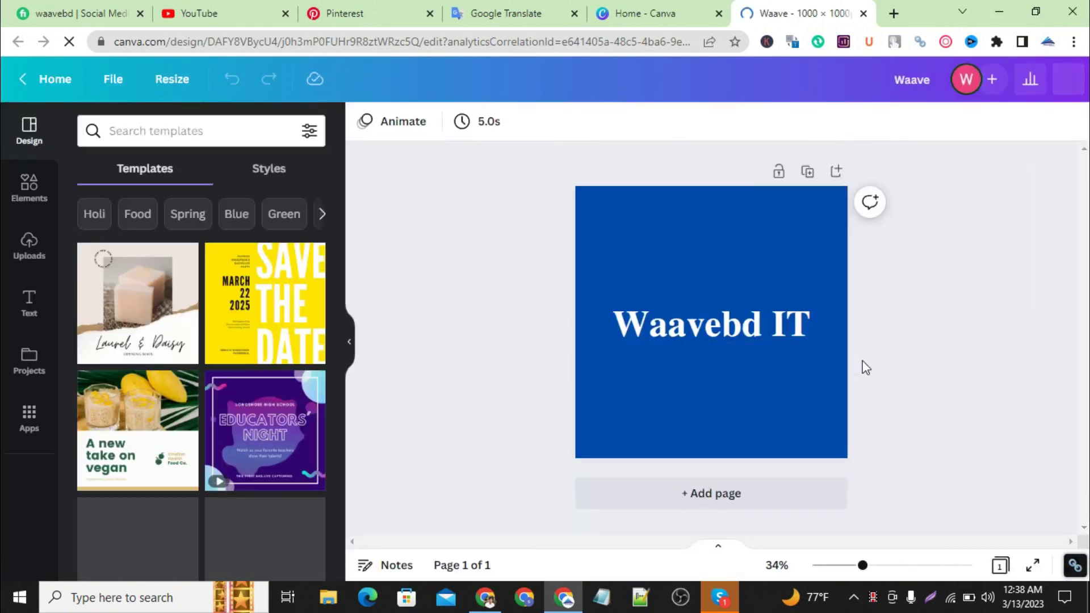
pyautogui.moveTo(810, 347); pyautogui.dragTo(605, 315)
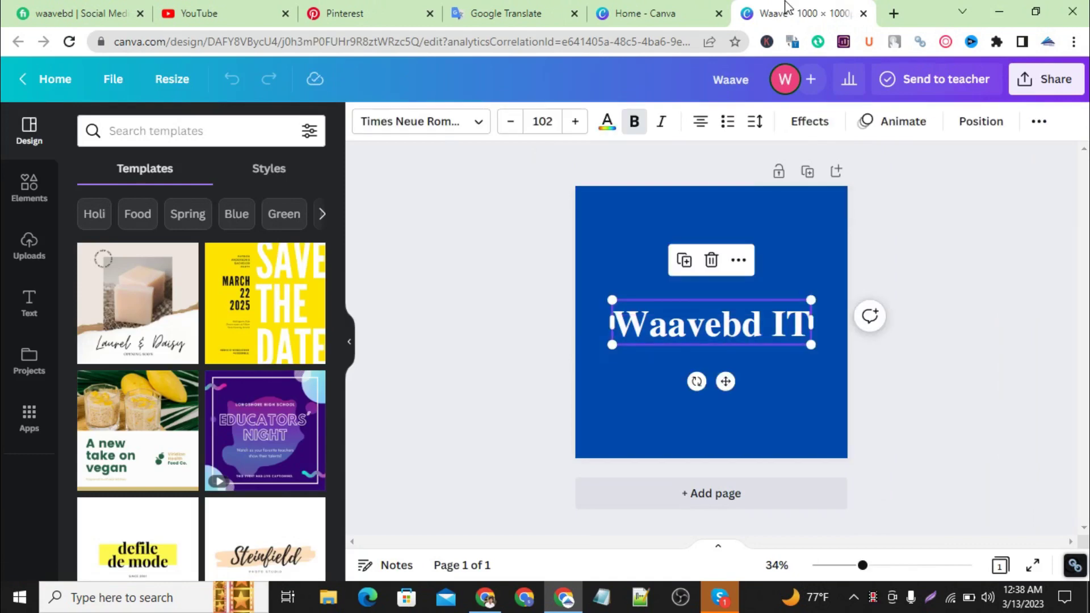
pyautogui.click(648, 13)
# Create a new custom-size Canva design 200 px wide by 300 px tall
pyautogui.click(974, 86)
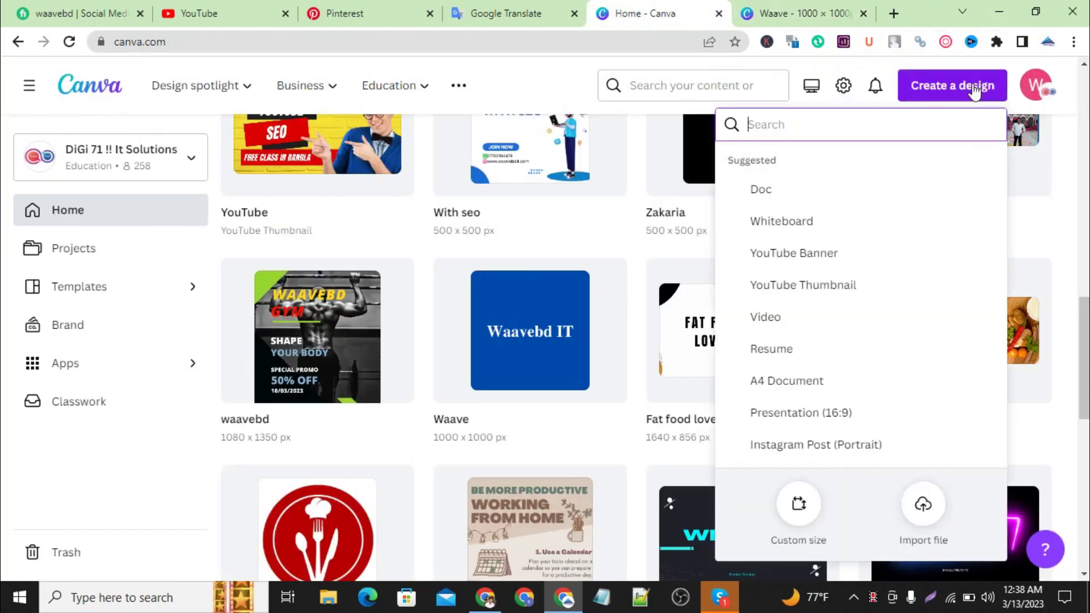
pyautogui.click(770, 519)
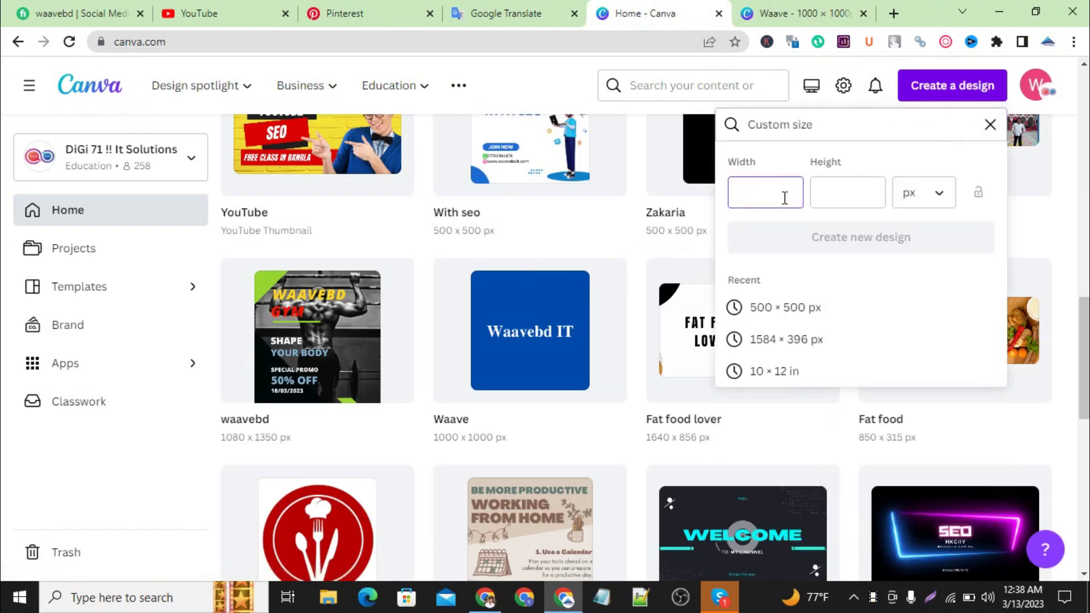
pyautogui.click(494, 10)
pyautogui.click(366, 9)
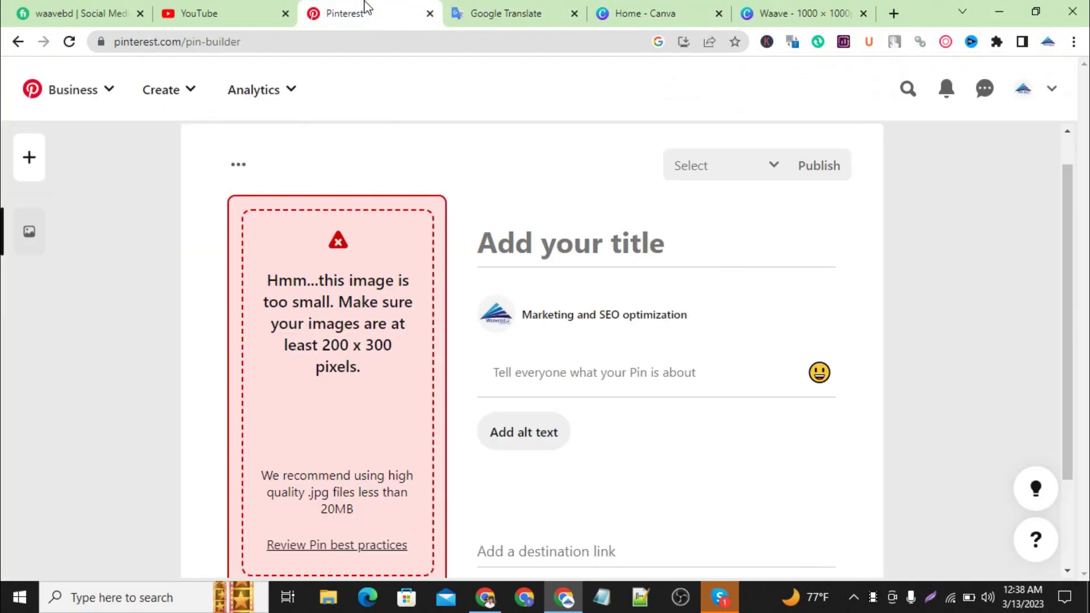
pyautogui.click(660, 11)
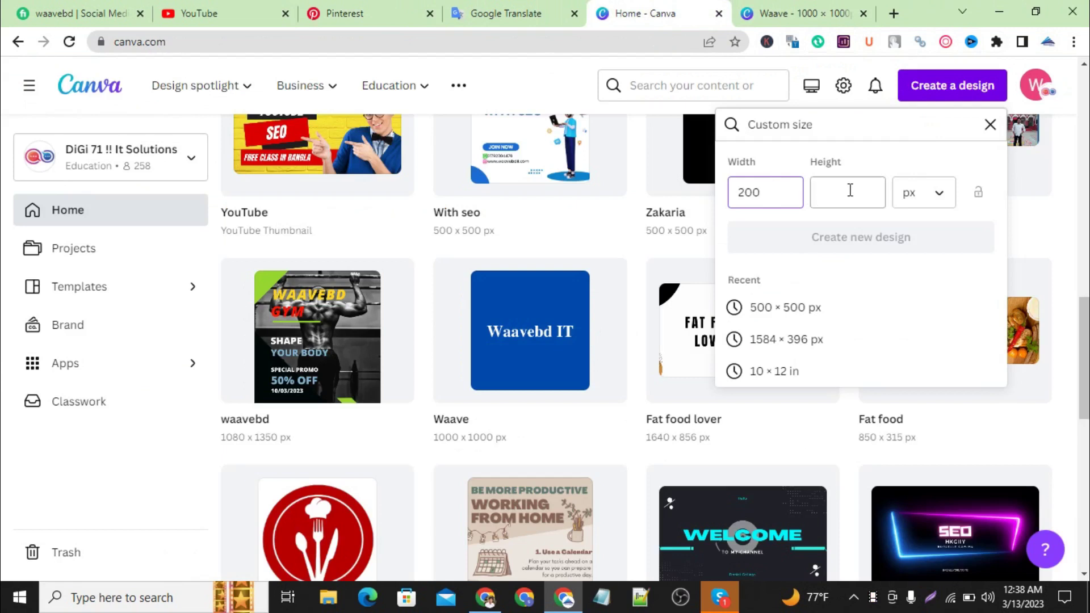
pyautogui.click(870, 190)
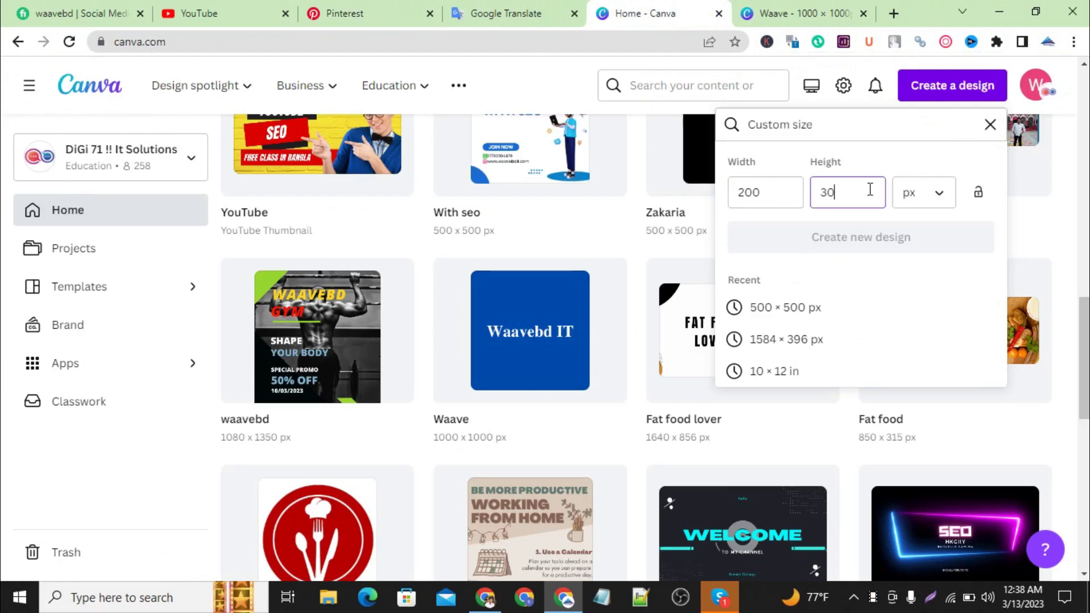
pyautogui.write('300')
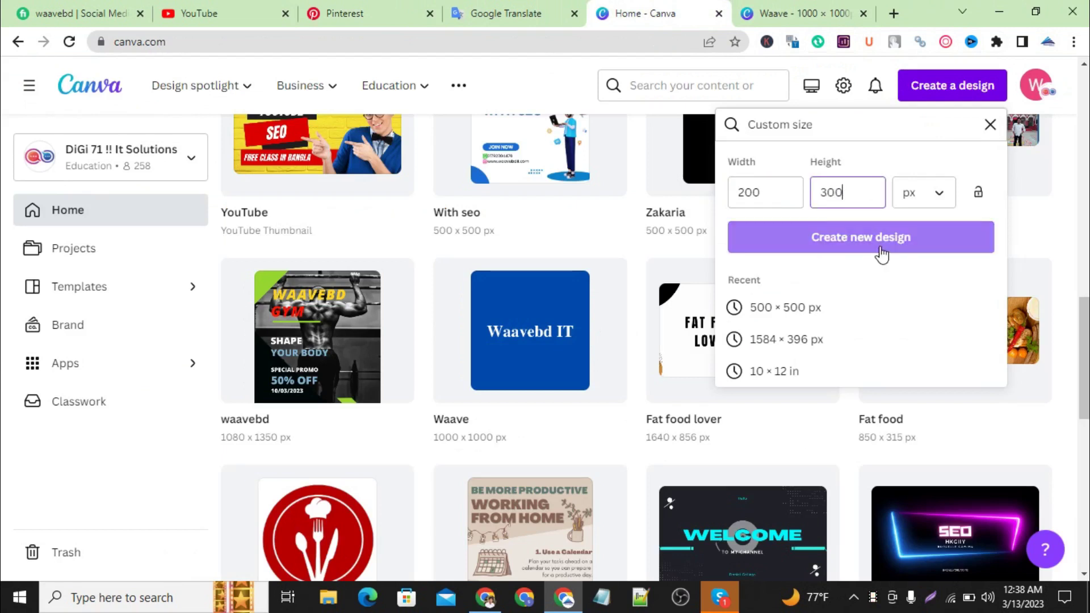
pyautogui.click(879, 244)
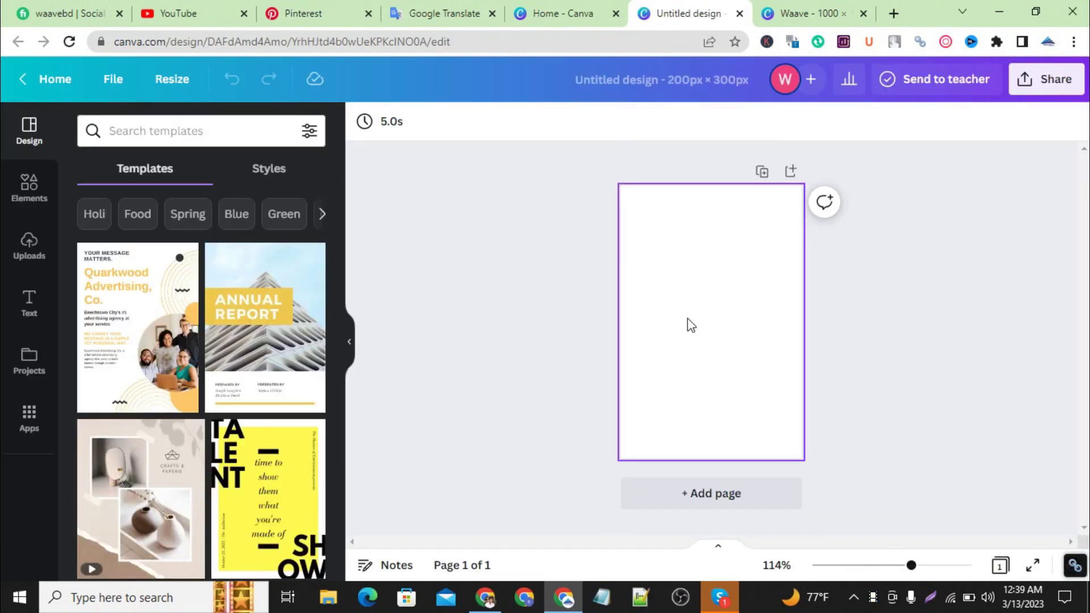
# Browse the templates and apply the black Coming Soon spotlight-and-armchair template to the page
pyautogui.scroll(-5, 207, 452)
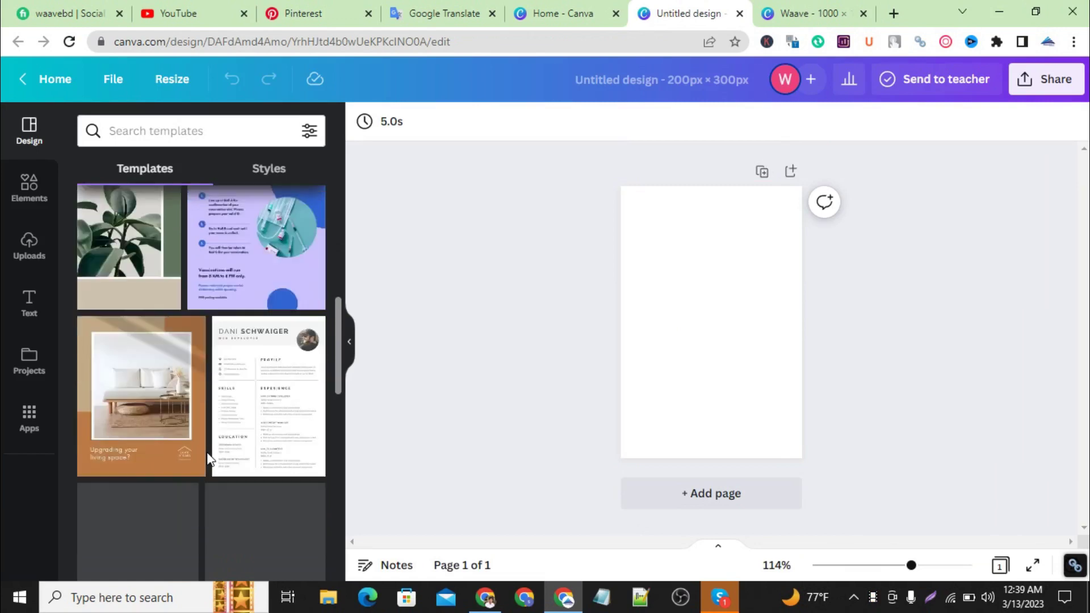
pyautogui.scroll(-7, 206, 455)
pyautogui.scroll(4, 207, 454)
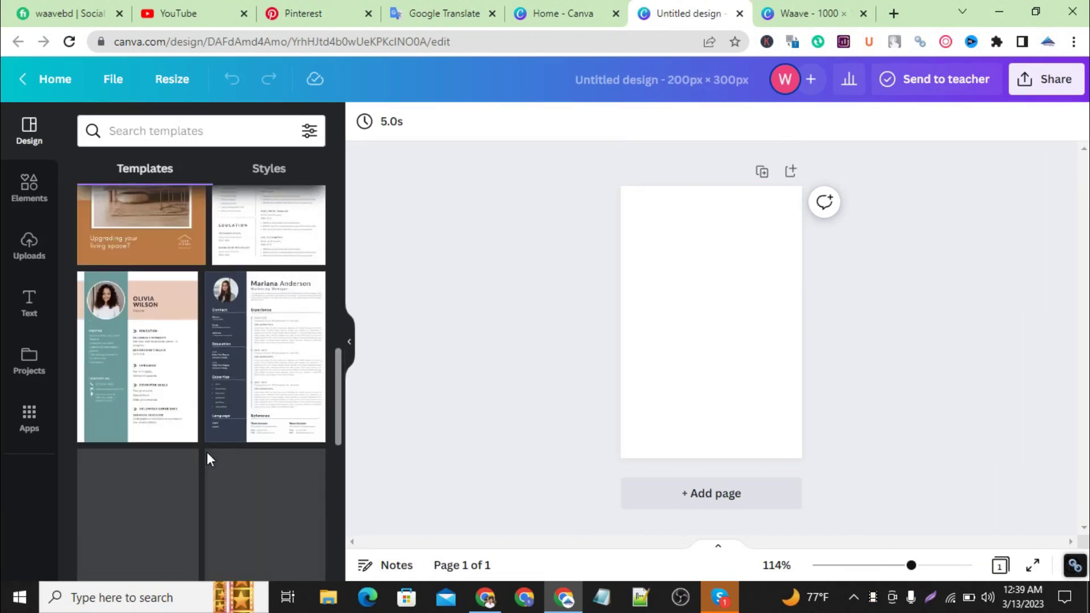
pyautogui.scroll(-10, 208, 454)
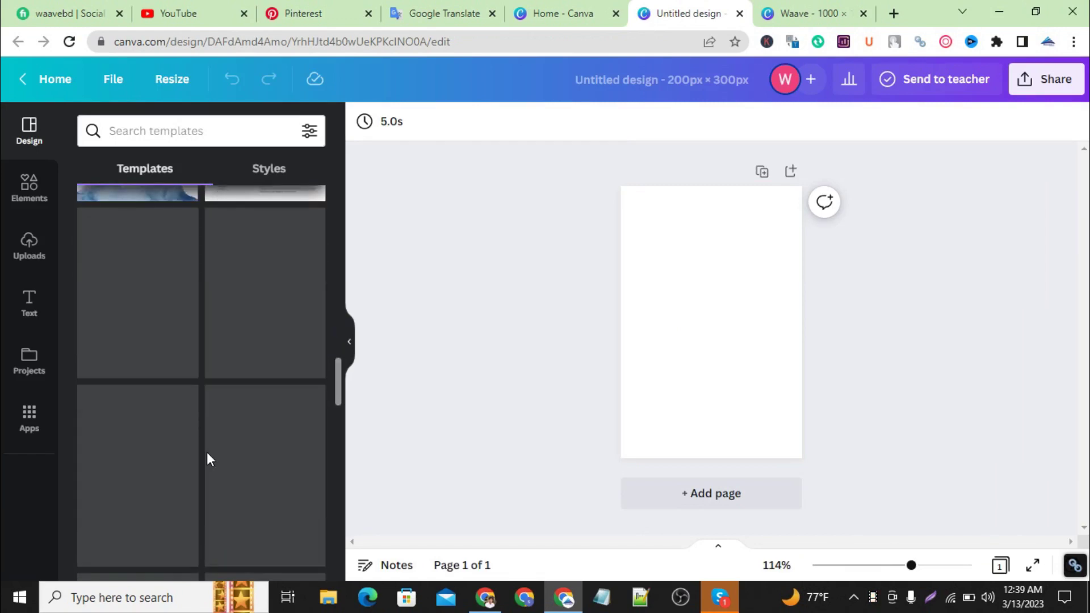
pyautogui.scroll(-4, 207, 452)
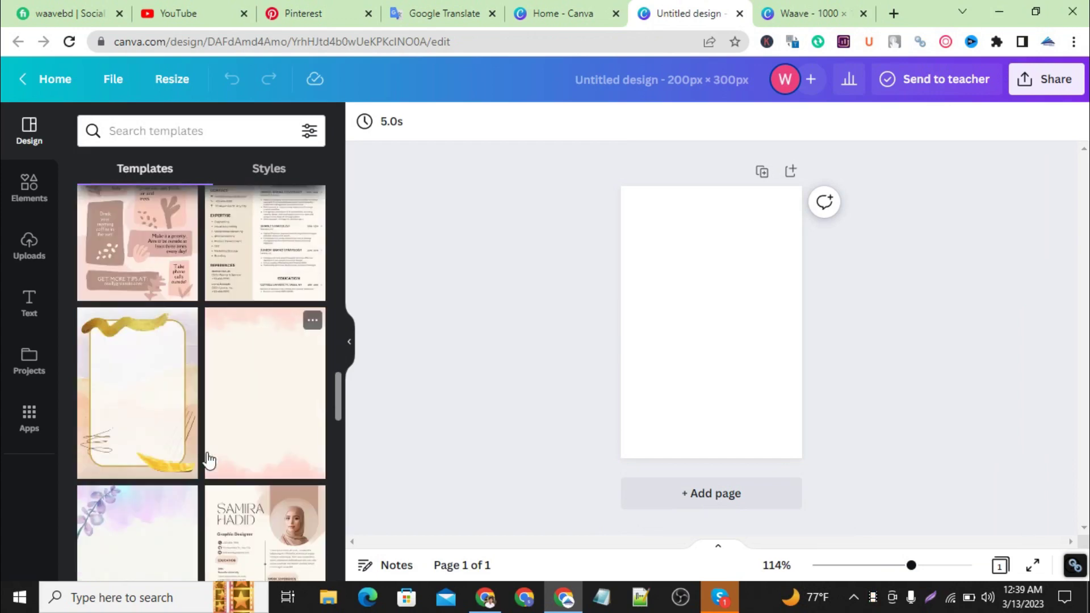
pyautogui.scroll(-9, 207, 460)
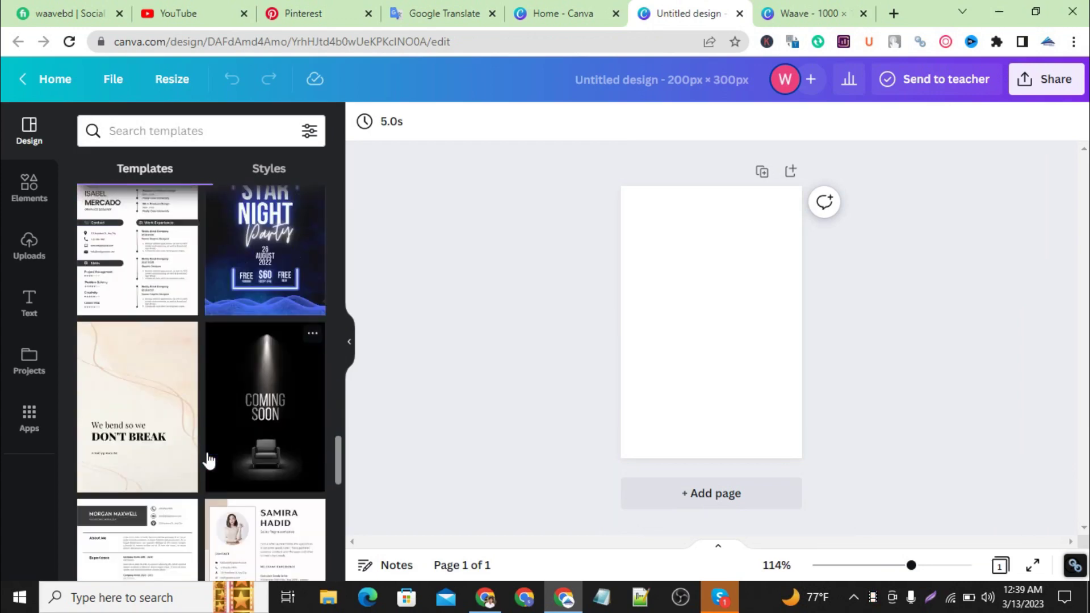
pyautogui.scroll(-3, 209, 459)
pyautogui.scroll(1, 209, 458)
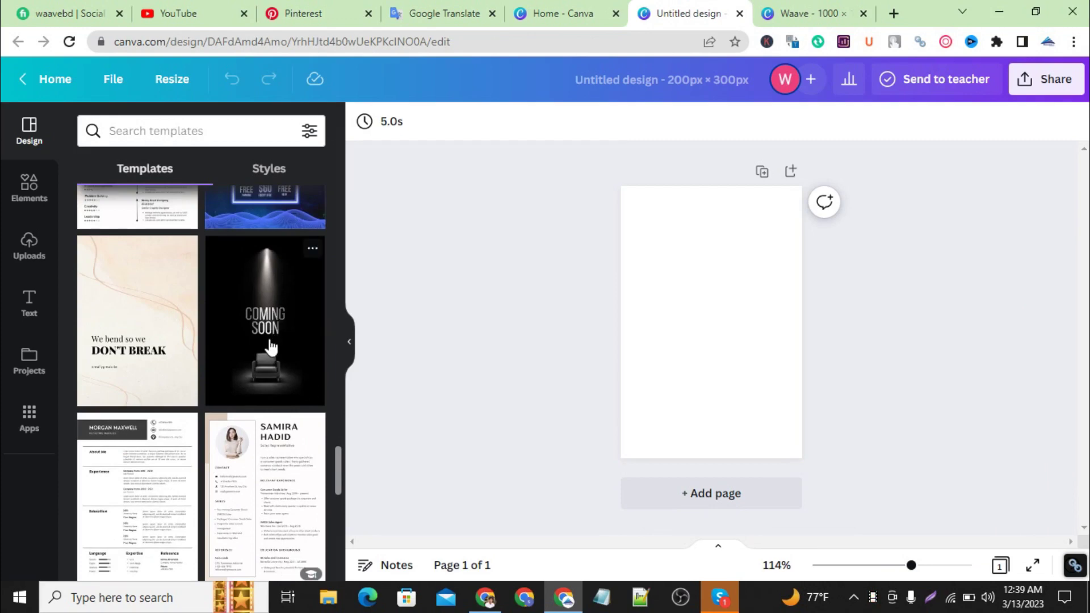
pyautogui.scroll(-5, 270, 348)
pyautogui.scroll(-3, 270, 347)
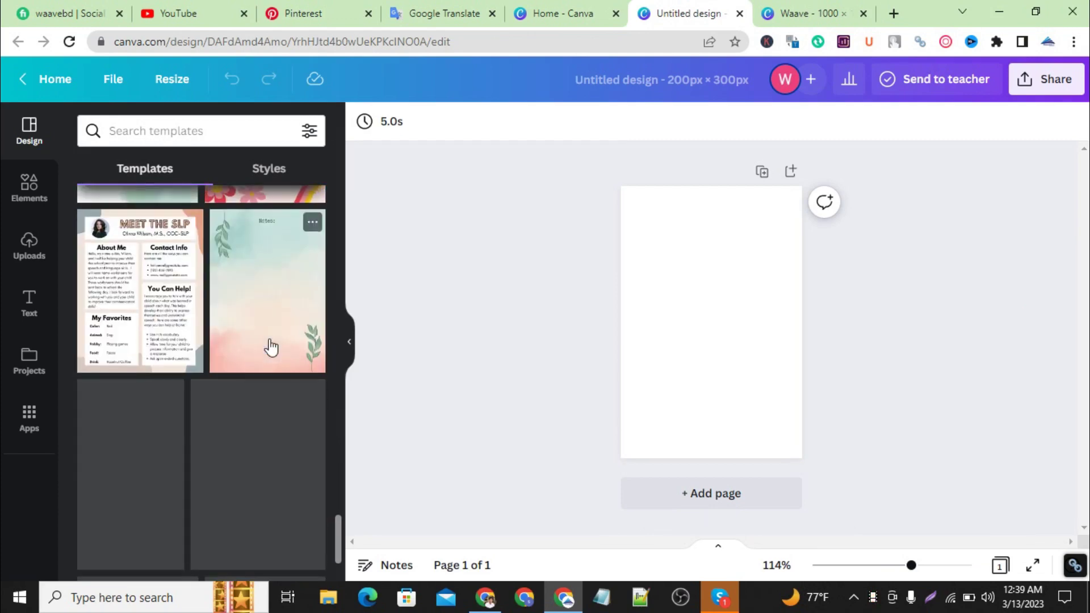
pyautogui.scroll(-3, 270, 348)
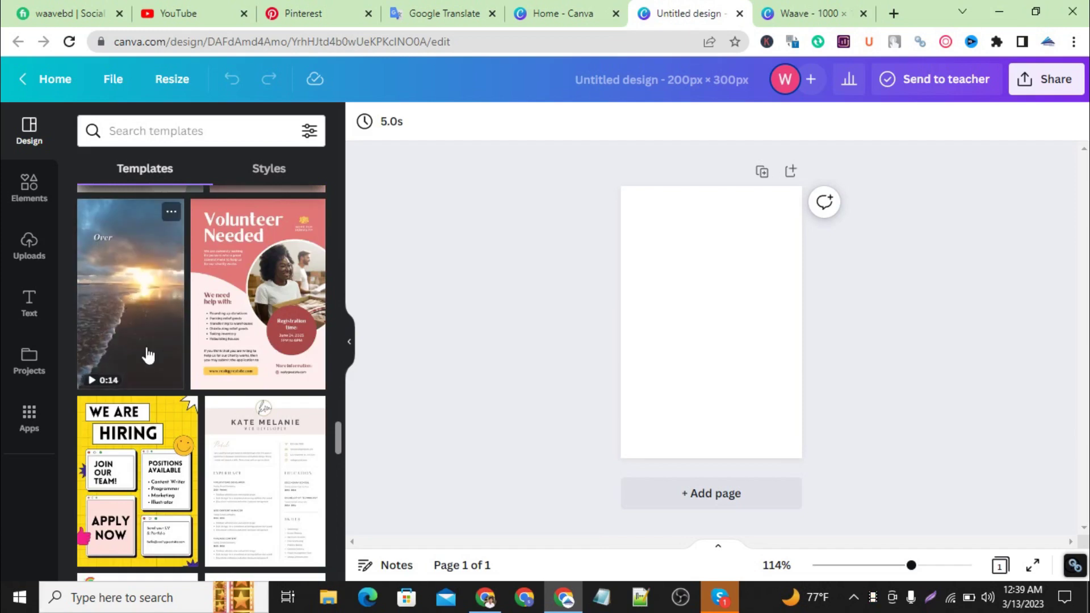
pyautogui.scroll(-2, 96, 386)
pyautogui.scroll(-10, 97, 386)
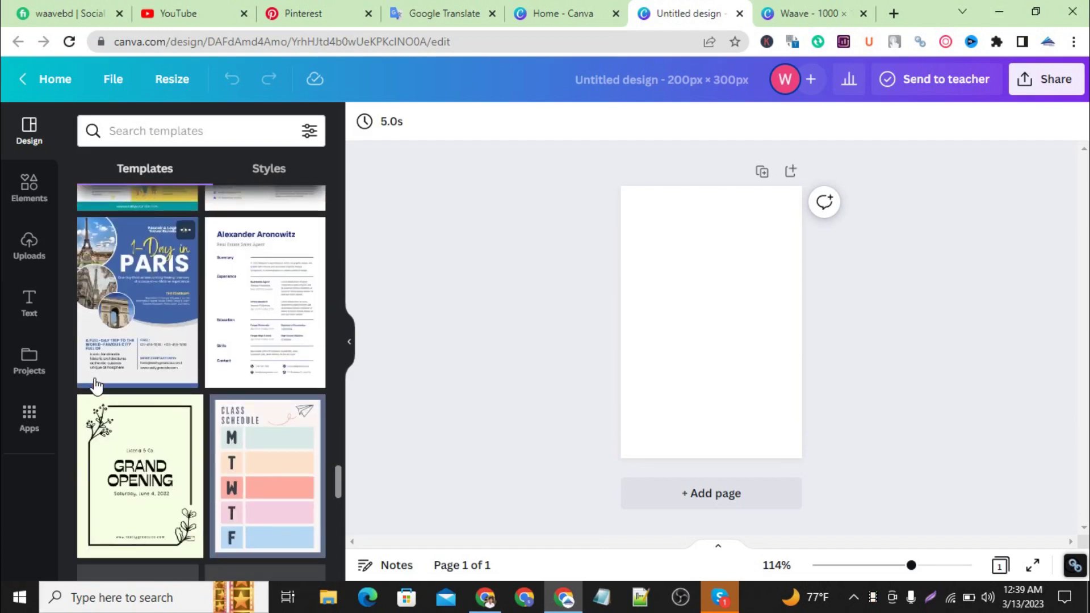
pyautogui.scroll(10, 96, 386)
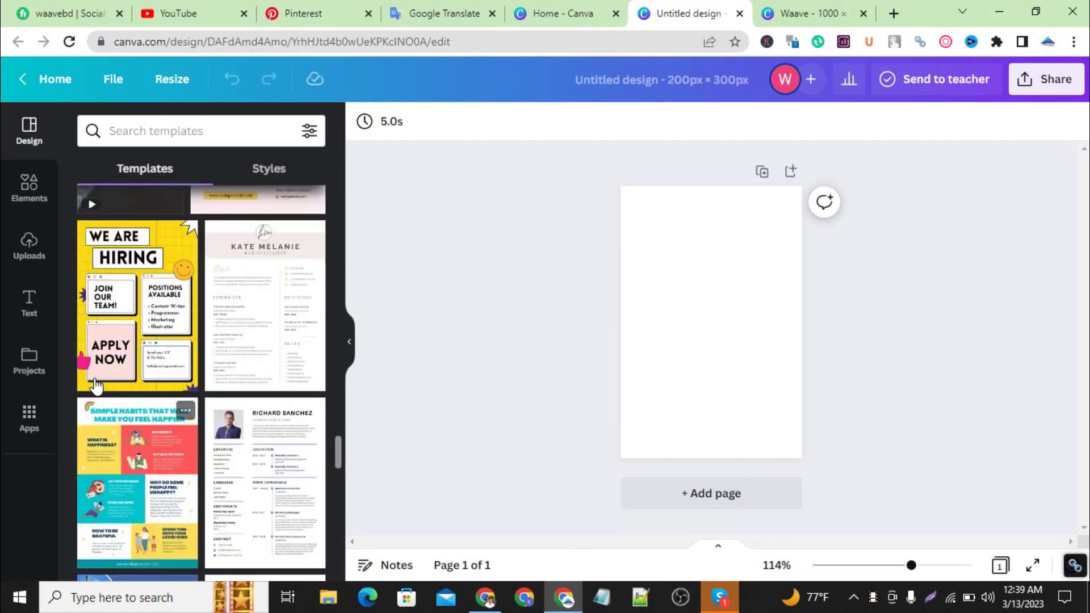
pyautogui.scroll(8, 97, 384)
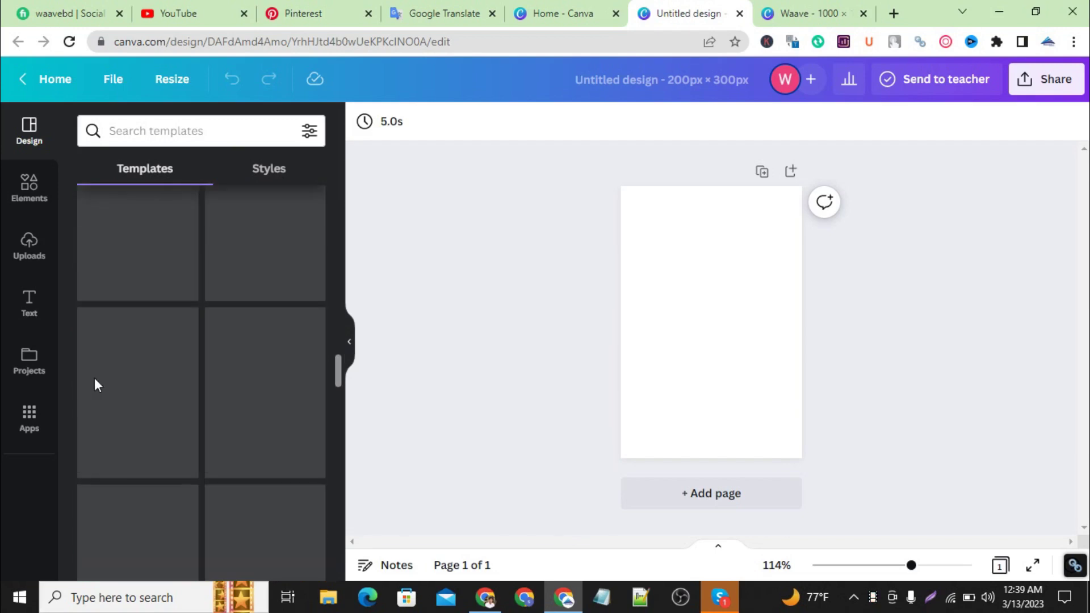
pyautogui.scroll(8, 94, 384)
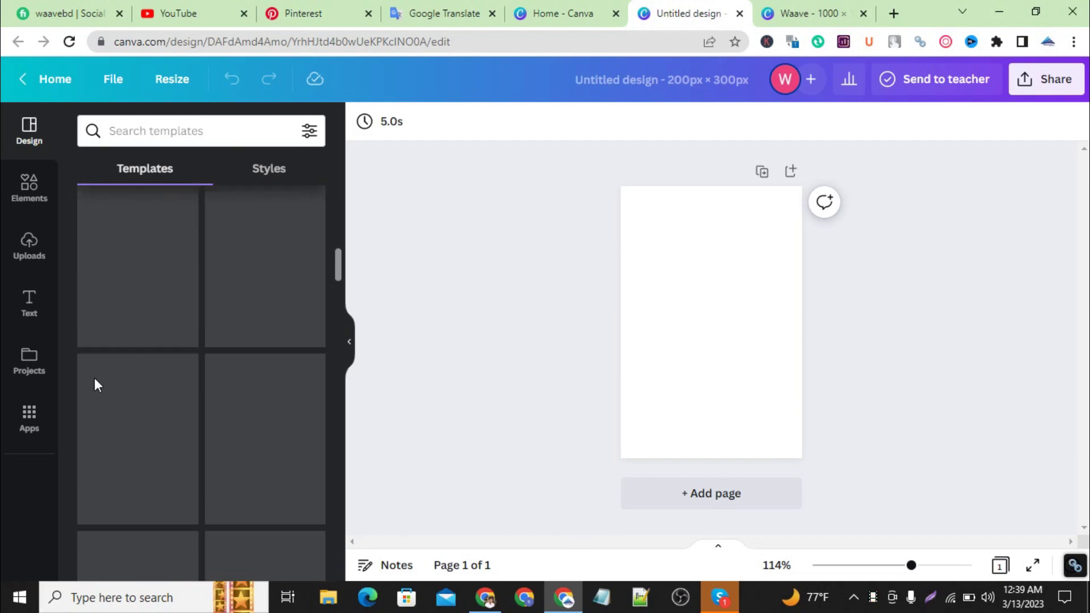
pyautogui.scroll(3, 95, 385)
pyautogui.scroll(-5, 94, 385)
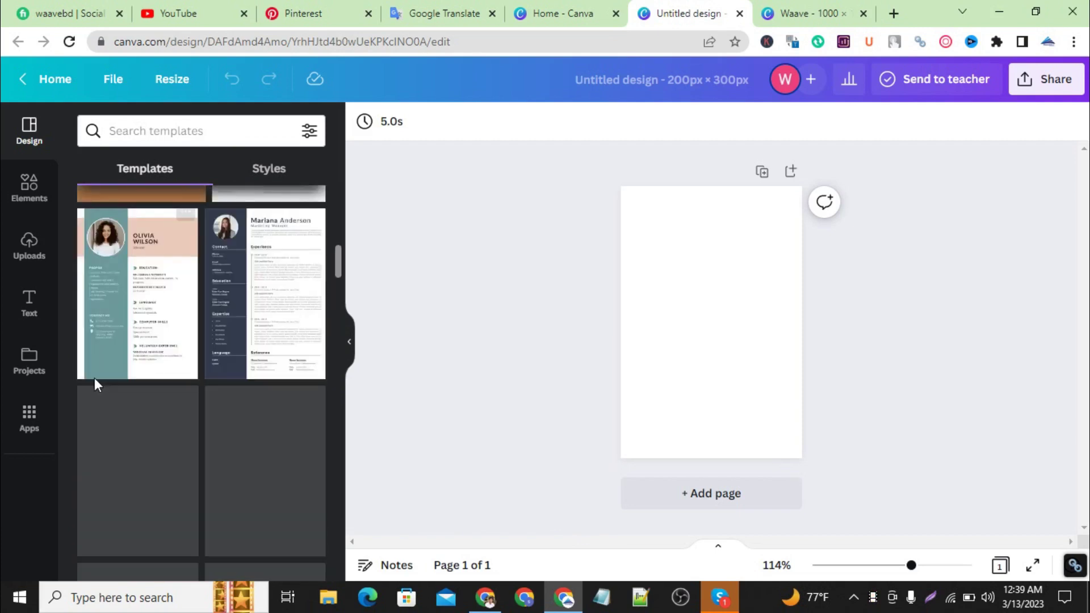
pyautogui.scroll(-5, 94, 384)
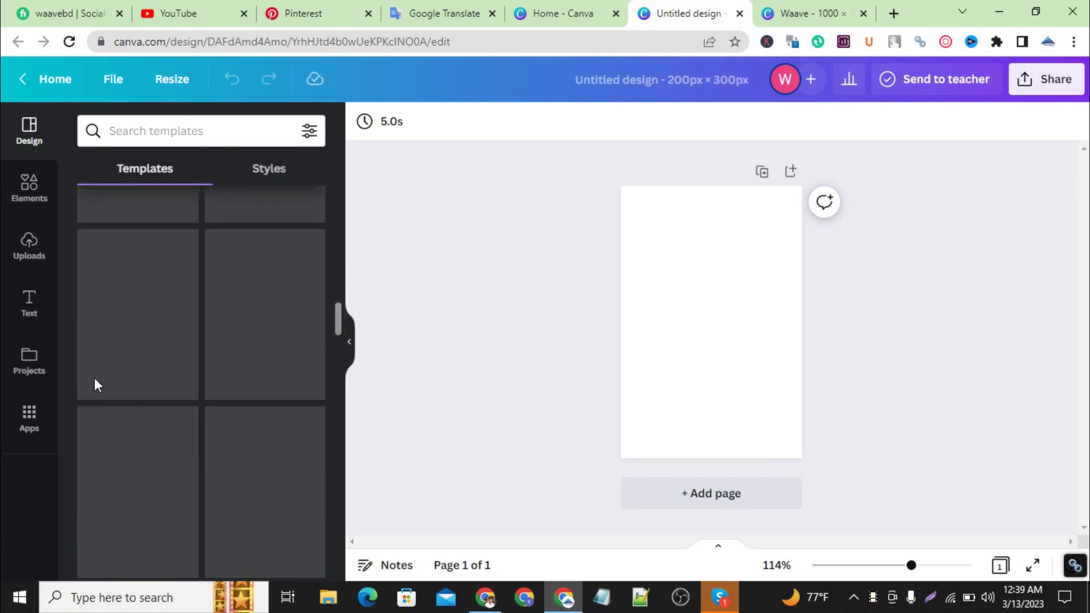
pyautogui.click(274, 421)
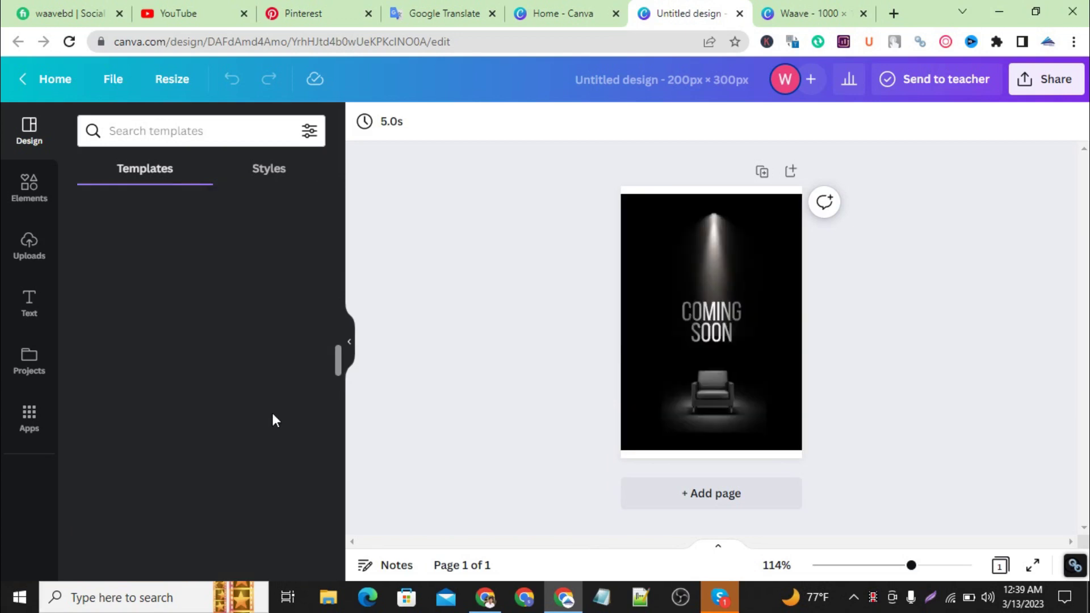
# Paste Waavebd IT above COMING SOON, shrink it to size 23.9, and nudge the armchair
pyautogui.scroll(4, 273, 420)
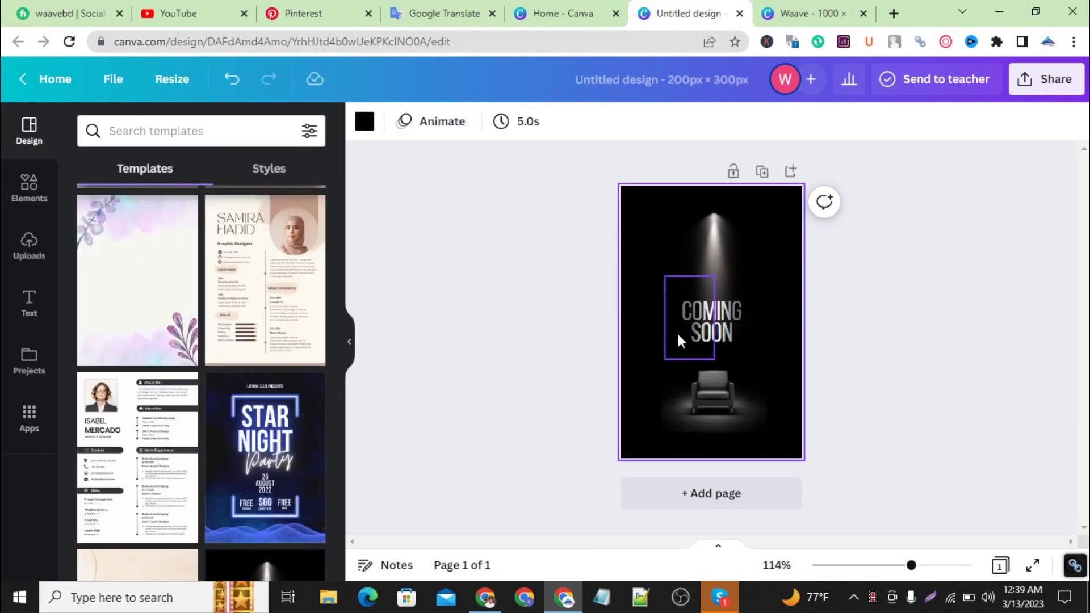
pyautogui.click(722, 338)
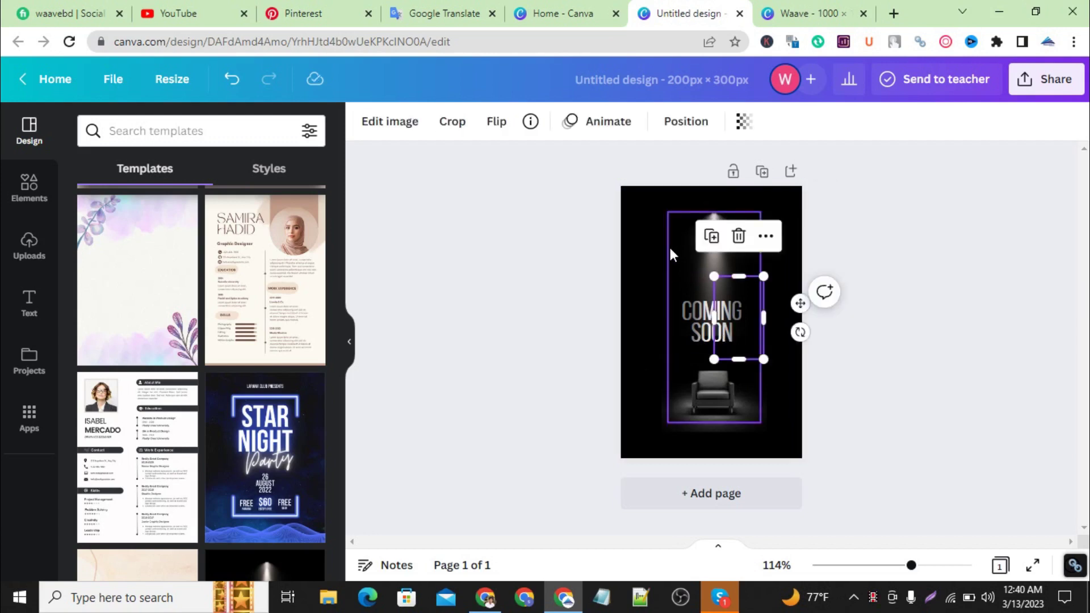
pyautogui.click(626, 260)
pyautogui.hotkey('ctrl', 'v')
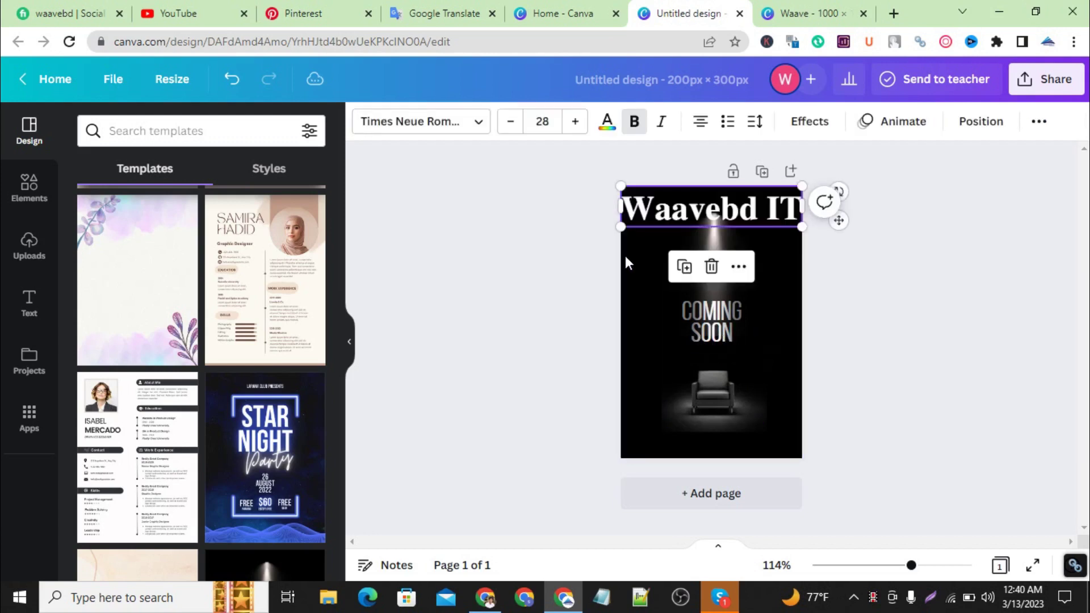
pyautogui.click(861, 272)
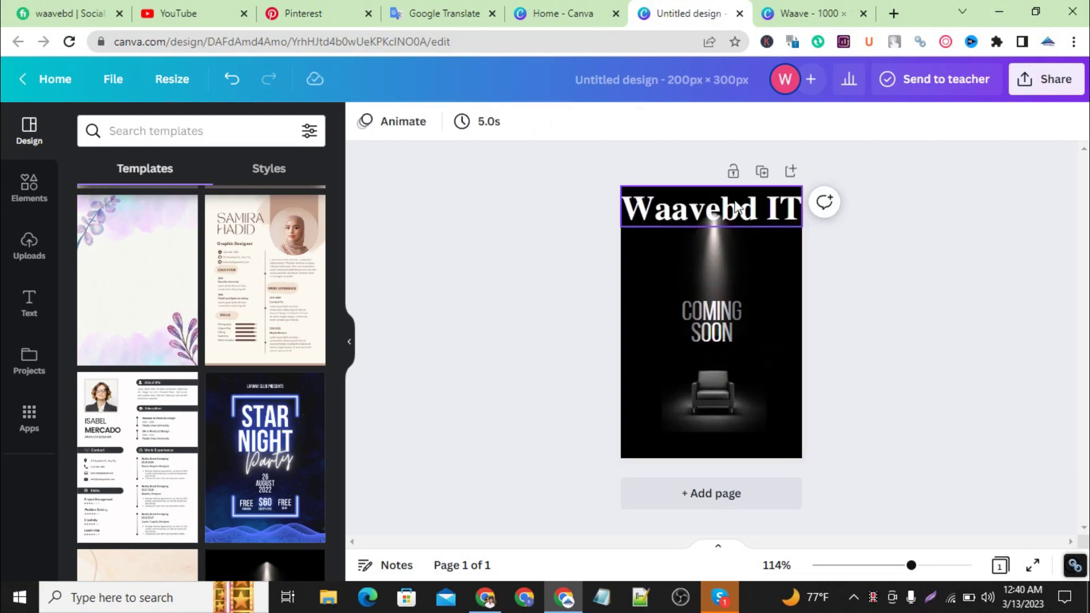
pyautogui.moveTo(736, 205); pyautogui.dragTo(741, 262)
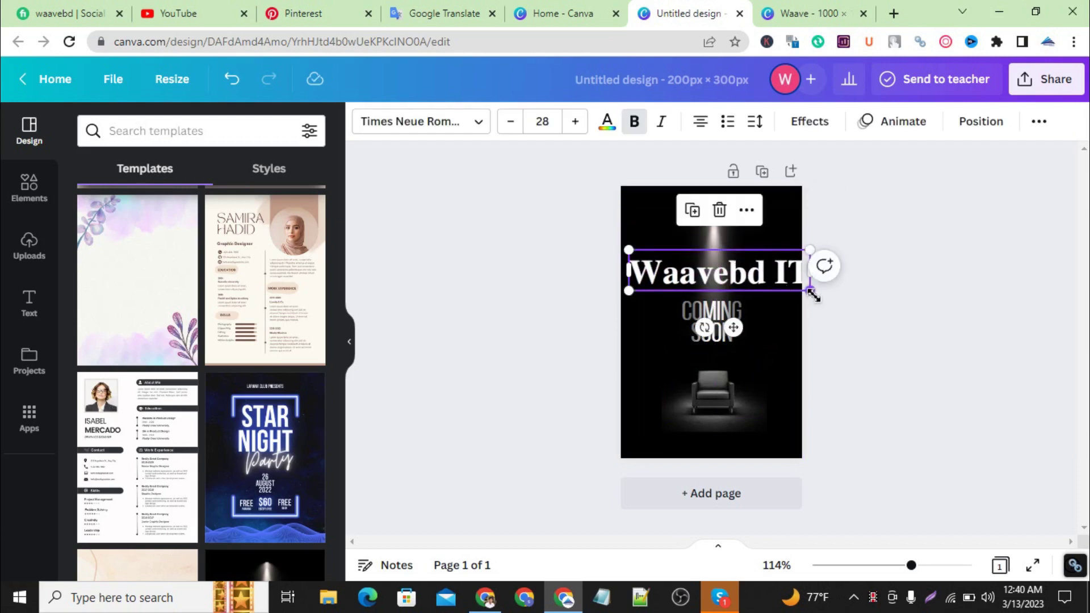
pyautogui.moveTo(812, 292); pyautogui.dragTo(765, 288)
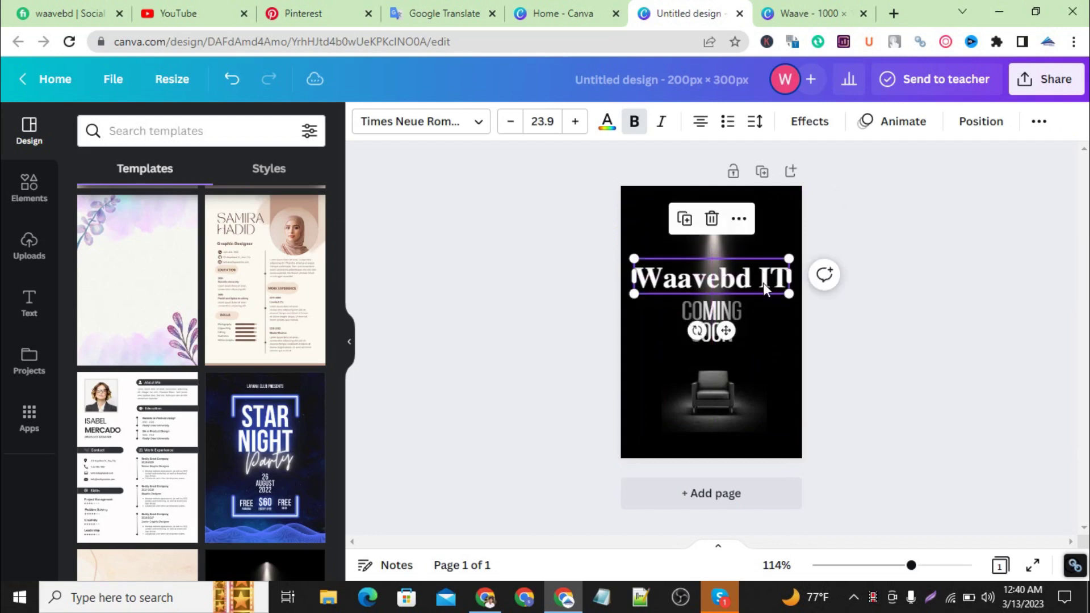
pyautogui.click(845, 342)
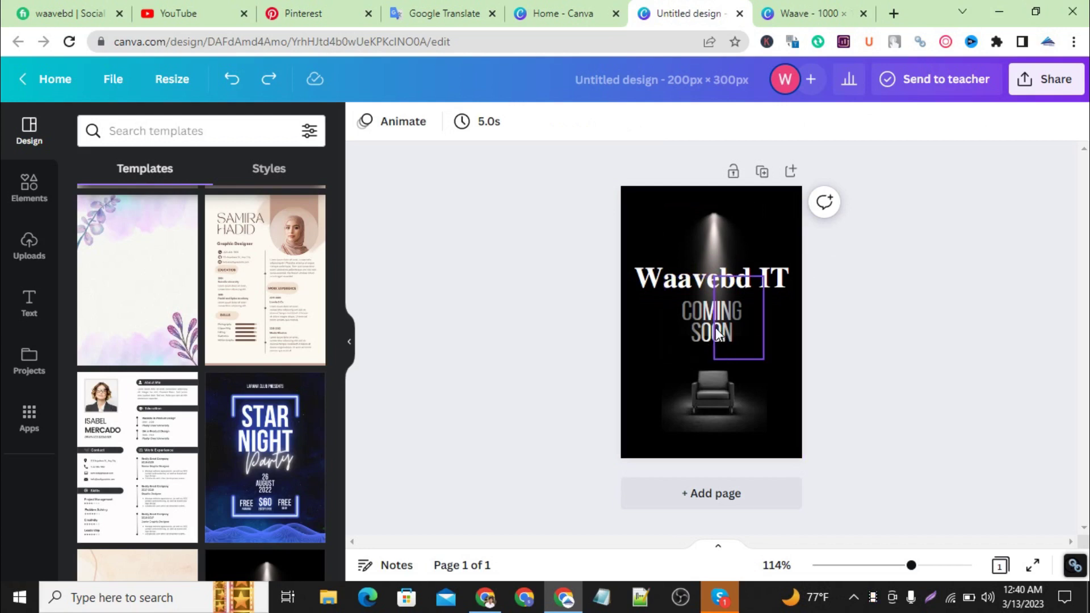
pyautogui.moveTo(707, 404)
pyautogui.mouseDown()
pyautogui.moveTo(739, 399)
pyautogui.moveTo(707, 397)
pyautogui.moveTo(756, 451)
pyautogui.moveTo(884, 433)
pyautogui.moveTo(708, 398)
pyautogui.mouseUp()
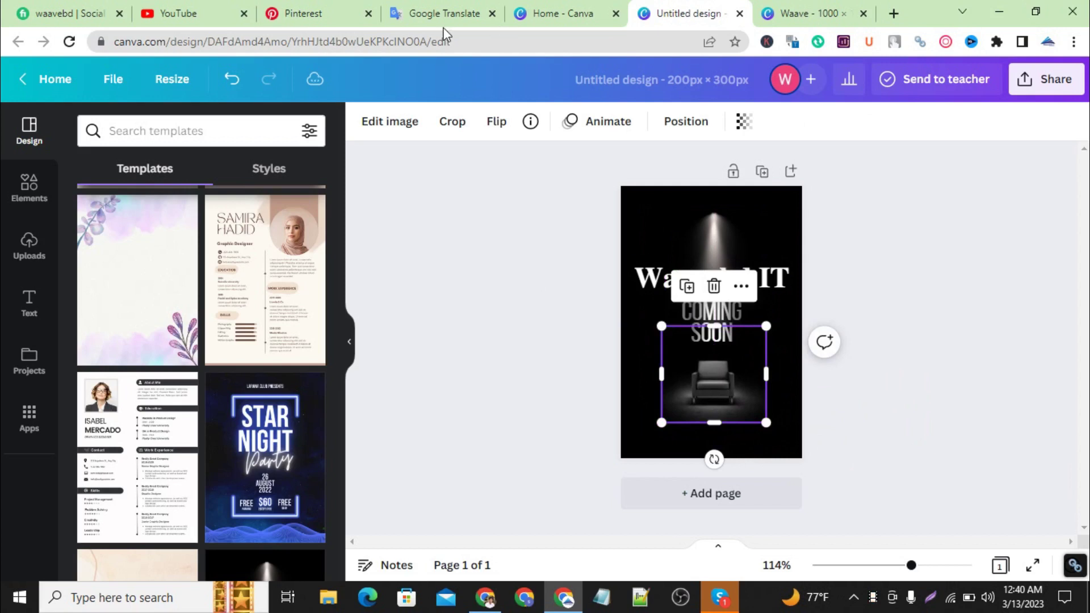
# Search Elements for 'pin' and add the square and round red Pinterest logos
pyautogui.click(227, 133)
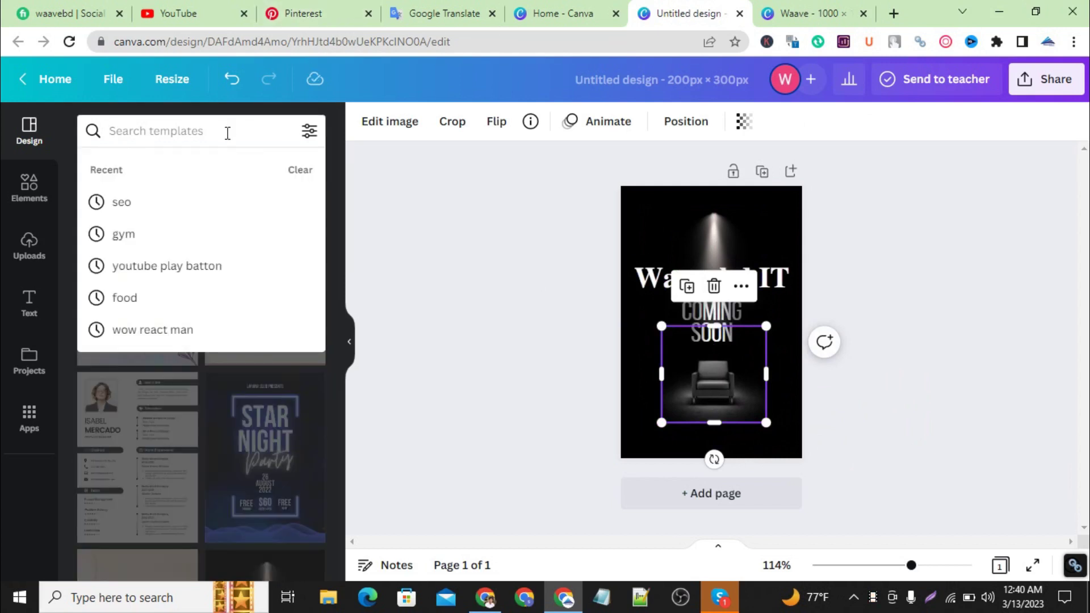
pyautogui.click(28, 188)
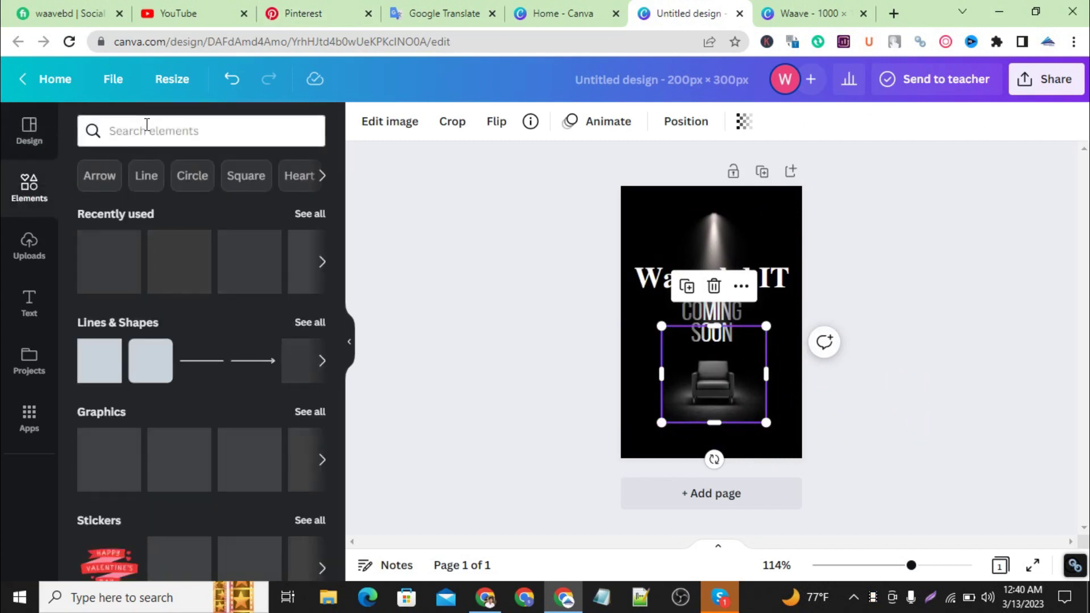
pyautogui.click(146, 129)
pyautogui.write('pin')
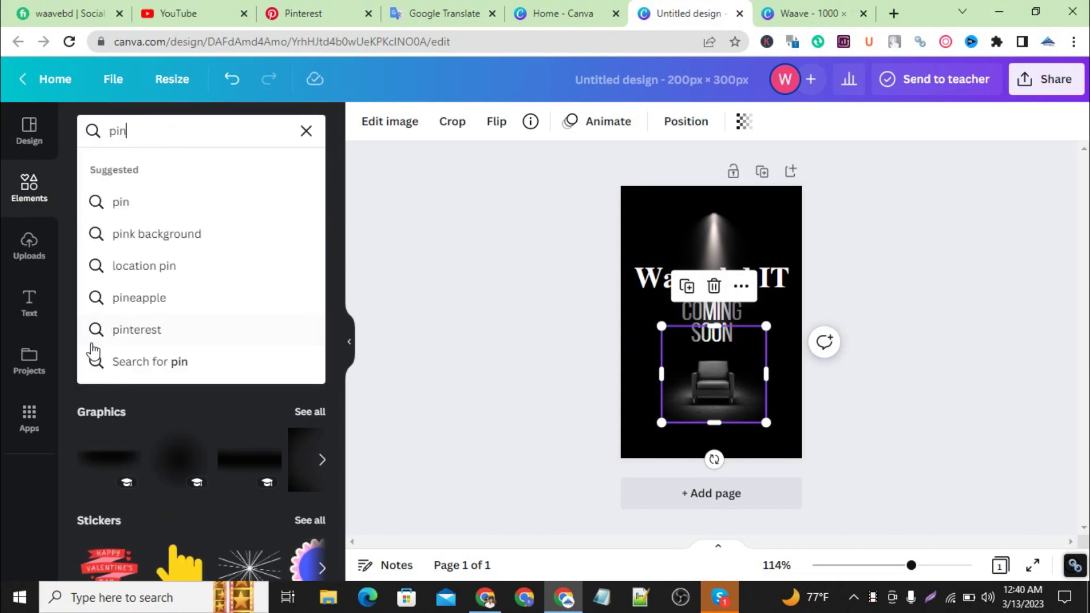
pyautogui.click(141, 335)
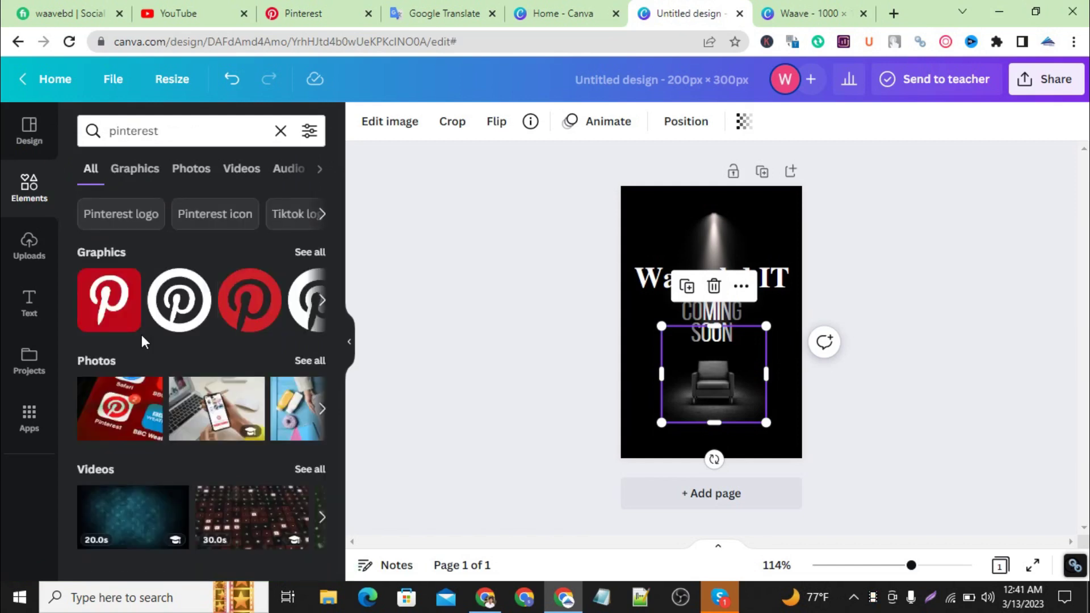
pyautogui.click(120, 320)
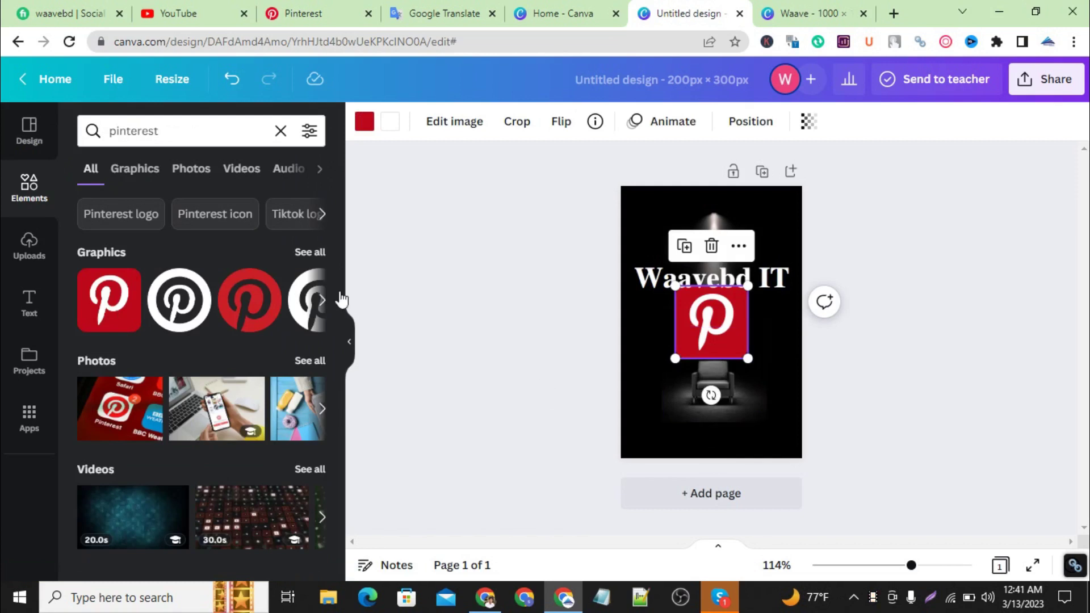
pyautogui.click(232, 312)
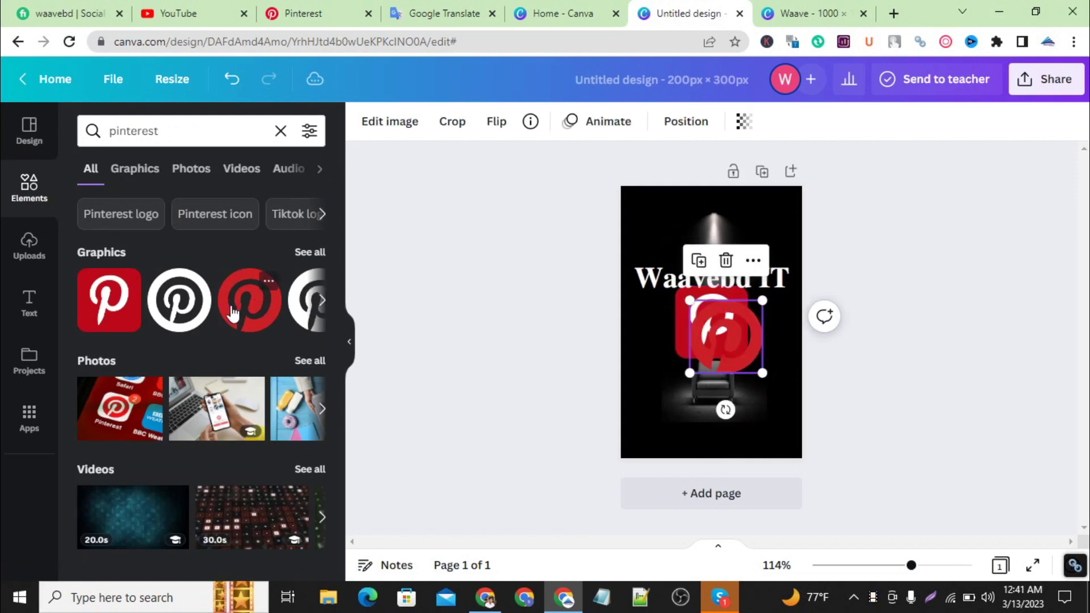
# Delete the square logo and centre the round Pinterest logo beneath COMING SOON
pyautogui.moveTo(721, 341); pyautogui.dragTo(654, 423)
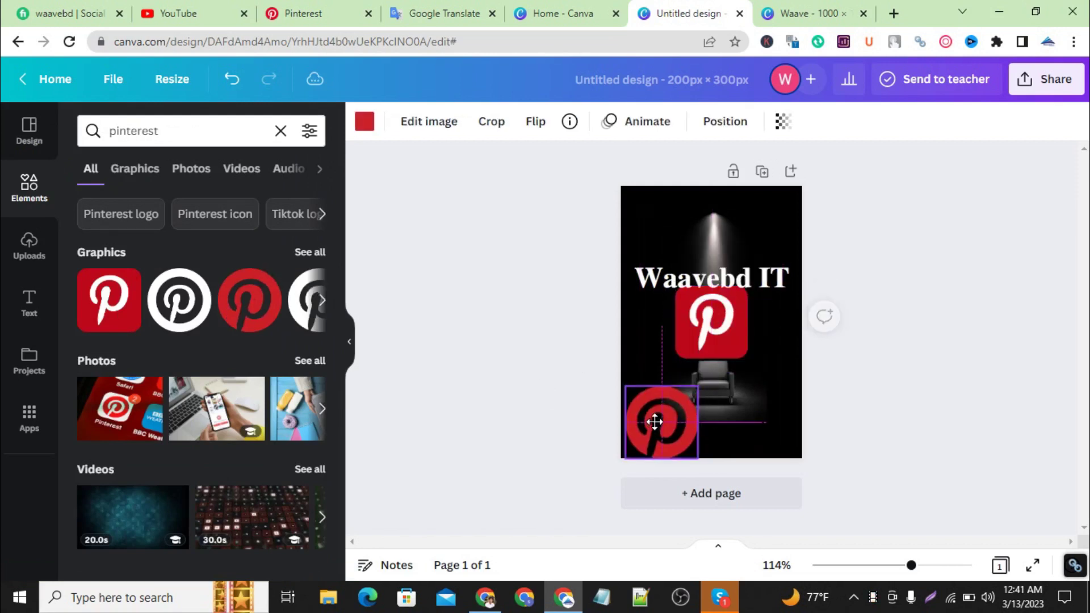
pyautogui.moveTo(1010, 401); pyautogui.dragTo(1079, 500)
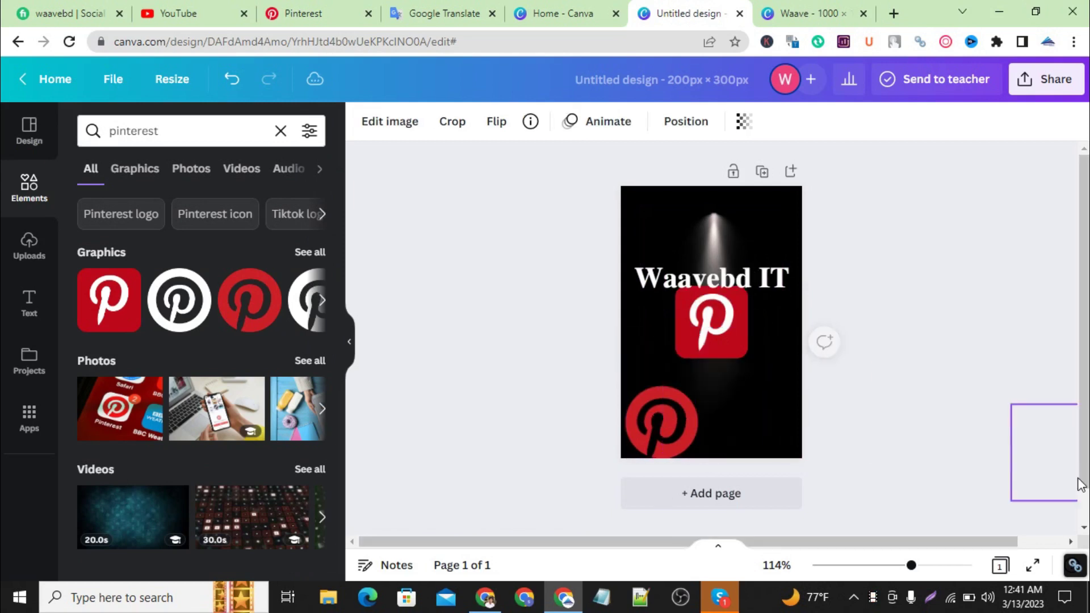
pyautogui.click(759, 382)
pyautogui.click(712, 321)
pyautogui.press('Delete')
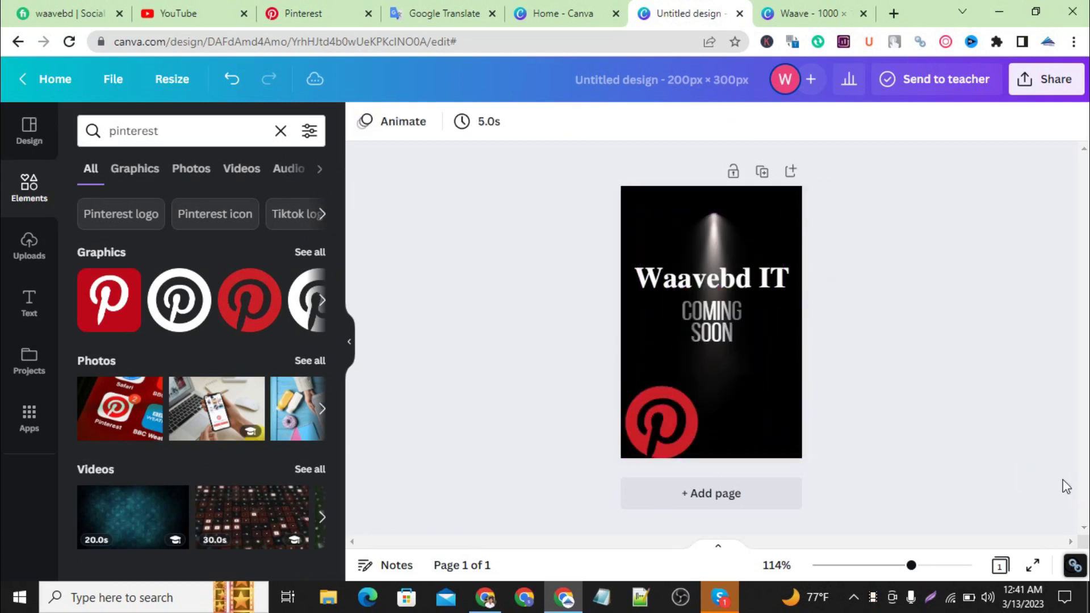
pyautogui.moveTo(676, 430); pyautogui.dragTo(726, 375)
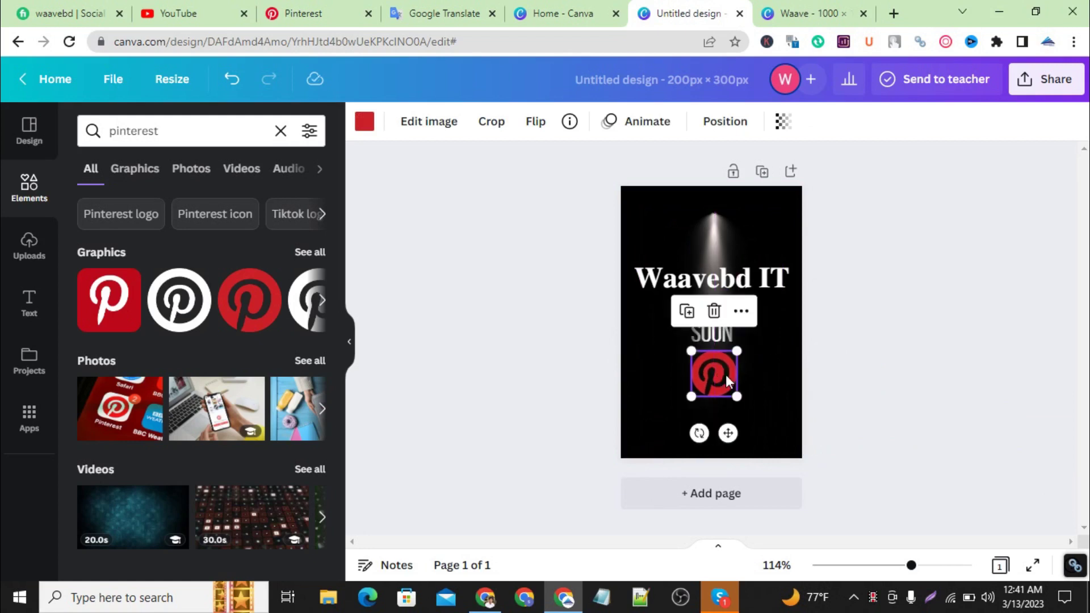
pyautogui.click(872, 309)
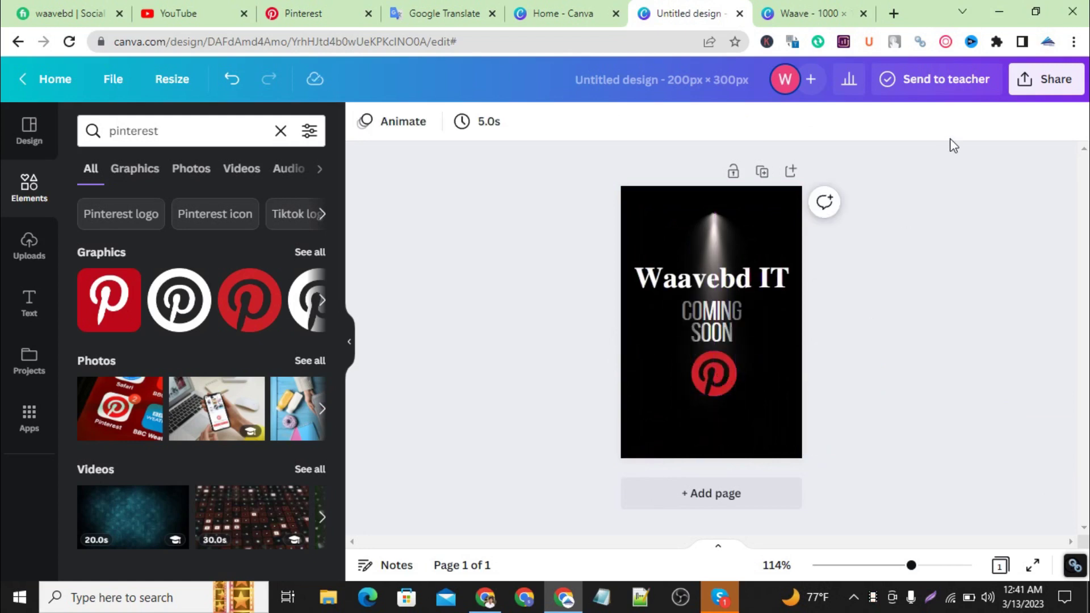
# Download the Canva design as a JPG file
pyautogui.click(1051, 77)
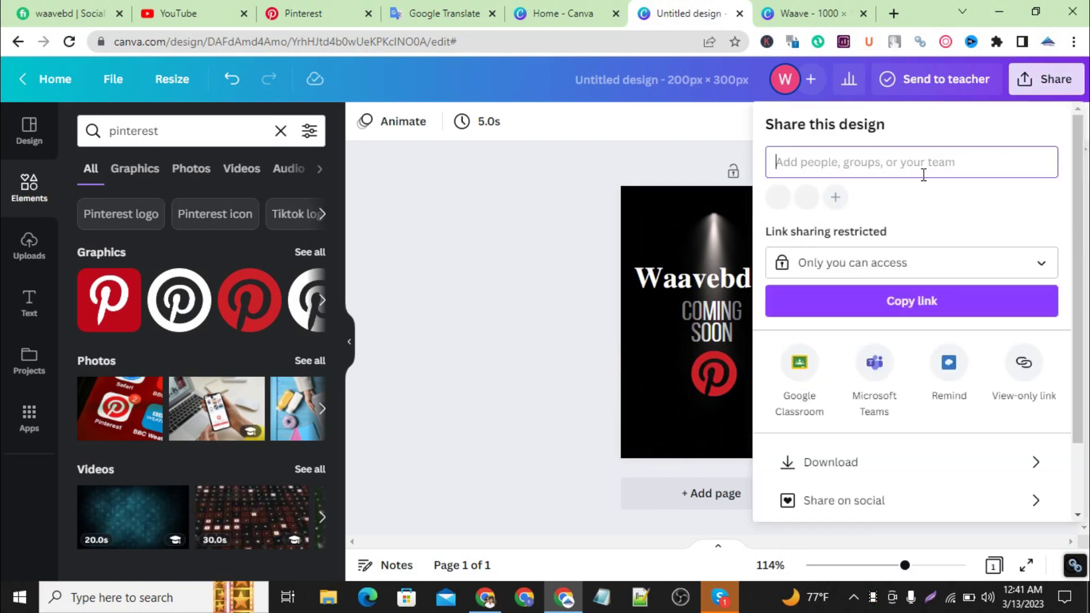
pyautogui.click(805, 469)
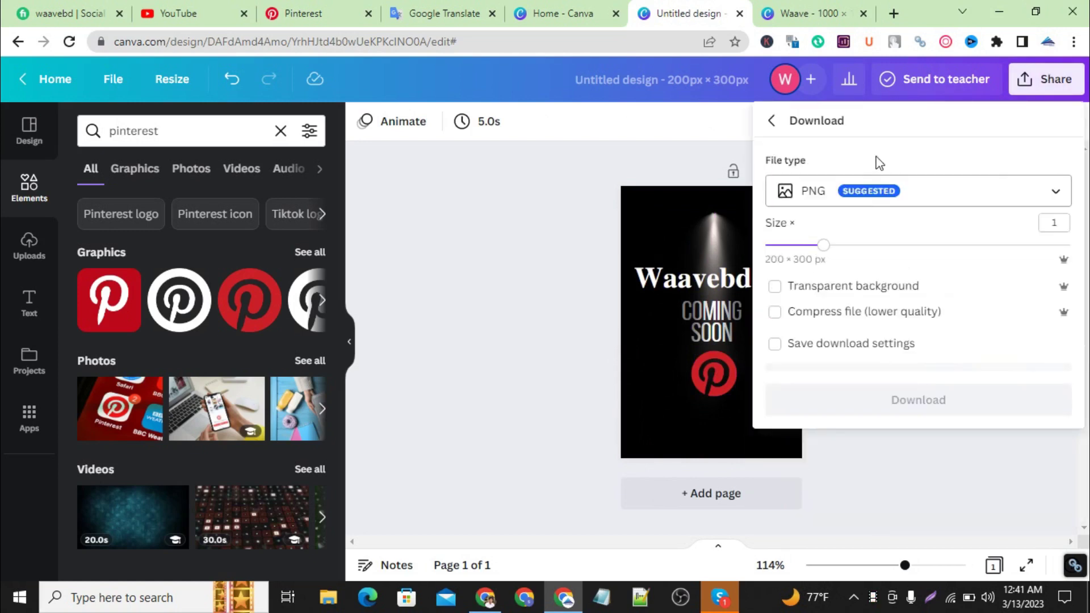
pyautogui.click(839, 202)
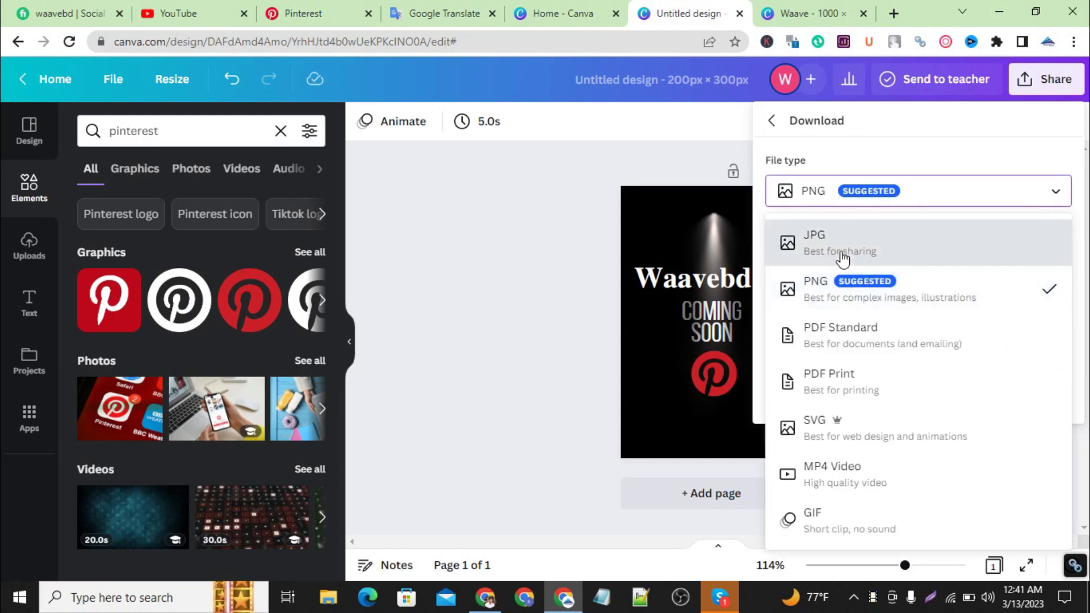
pyautogui.click(842, 253)
pyautogui.click(884, 417)
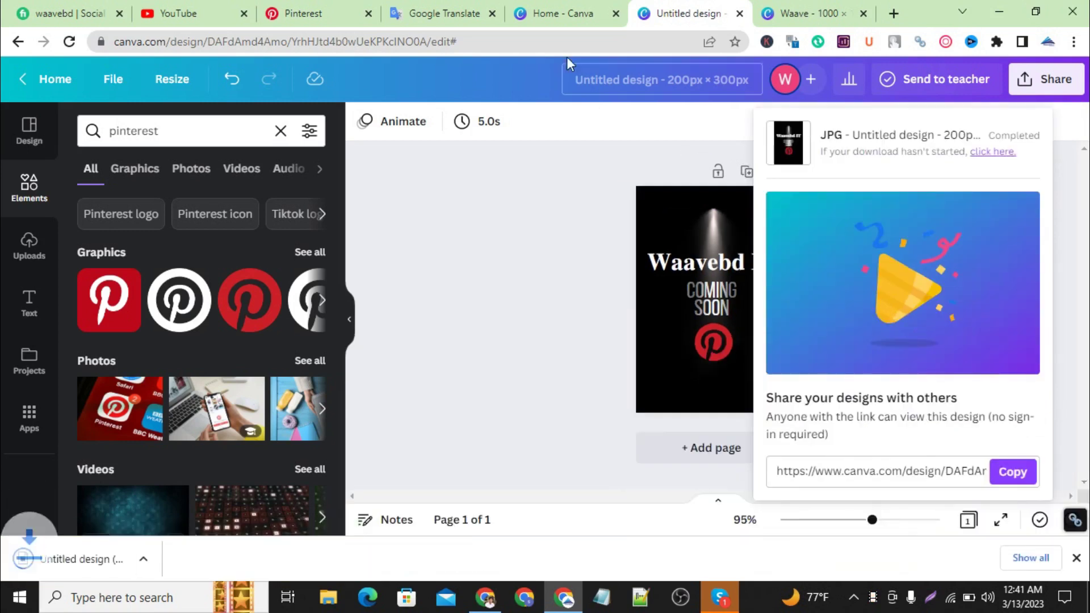
# In the Pinterest pin builder, choose Untitled design (2) as the image to upload
pyautogui.click(307, 12)
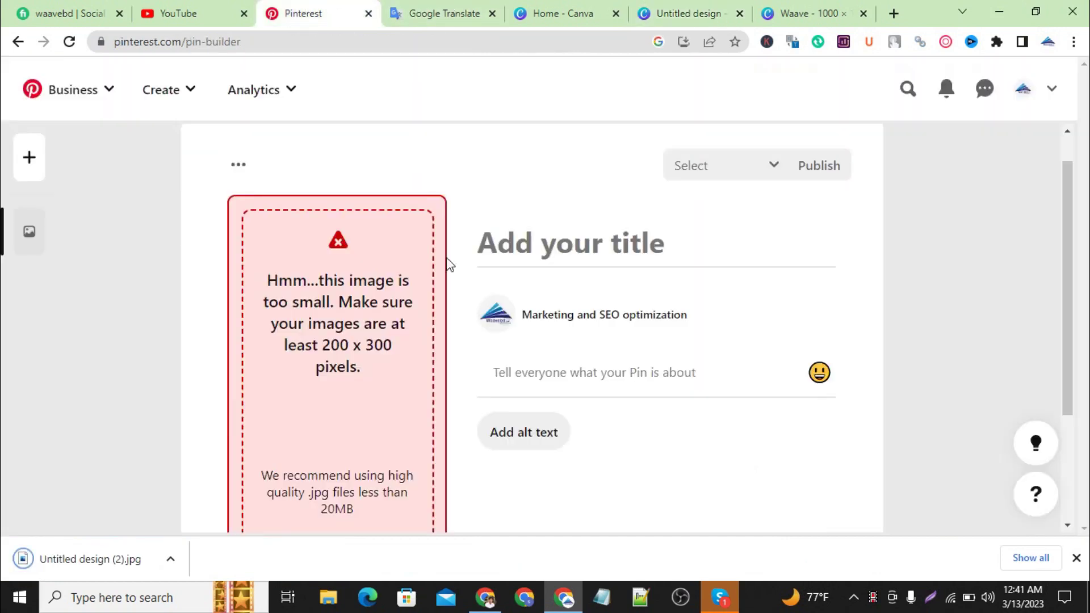
pyautogui.click(311, 354)
pyautogui.click(187, 135)
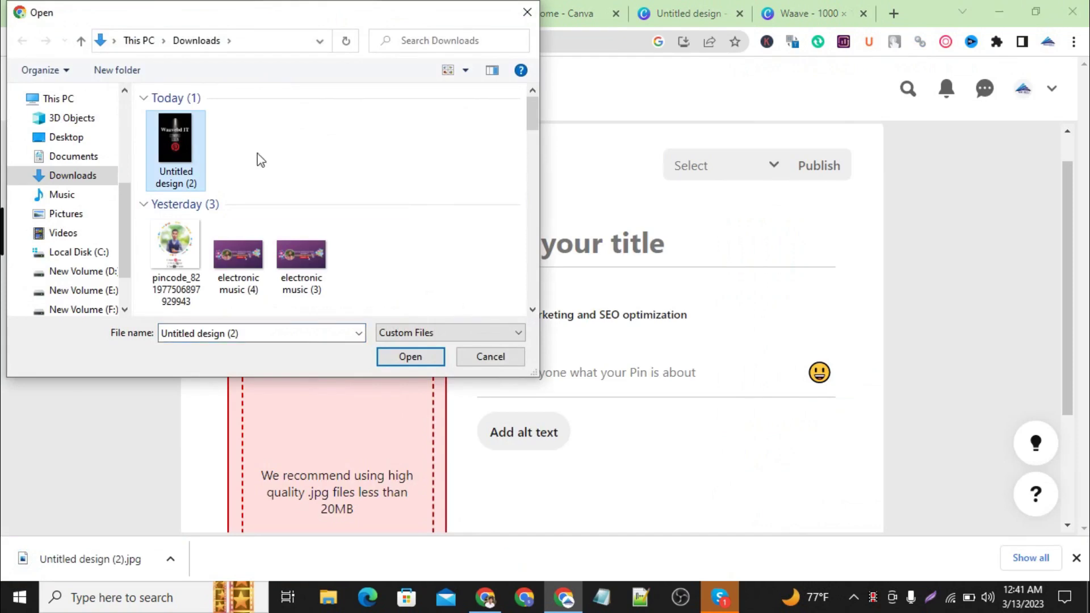
# Upload the chosen Coming Soon JPG as the new Pin's image
pyautogui.click(415, 361)
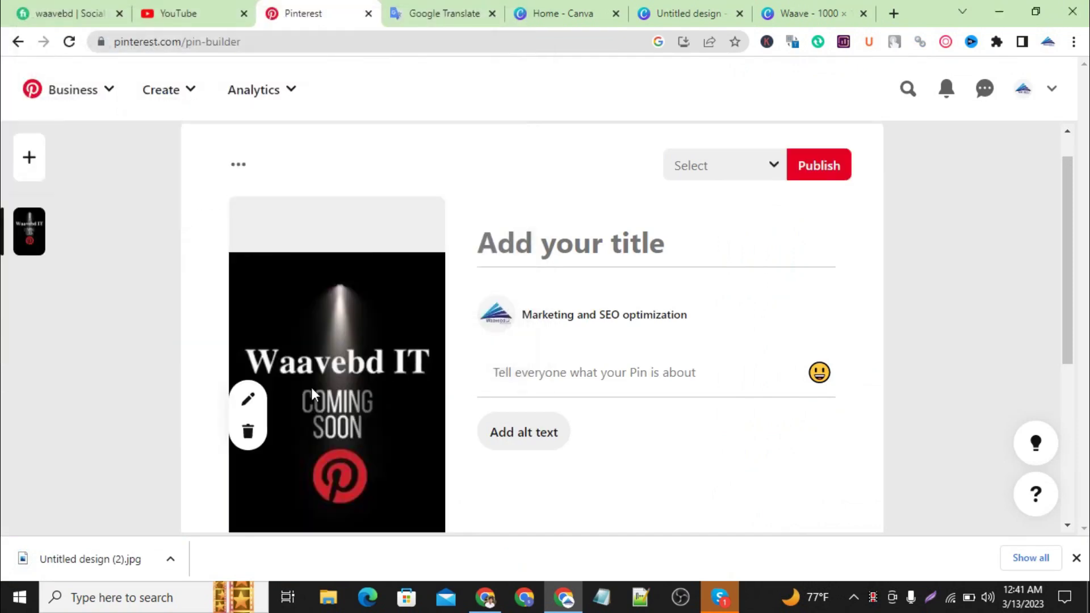
pyautogui.scroll(-2, 353, 440)
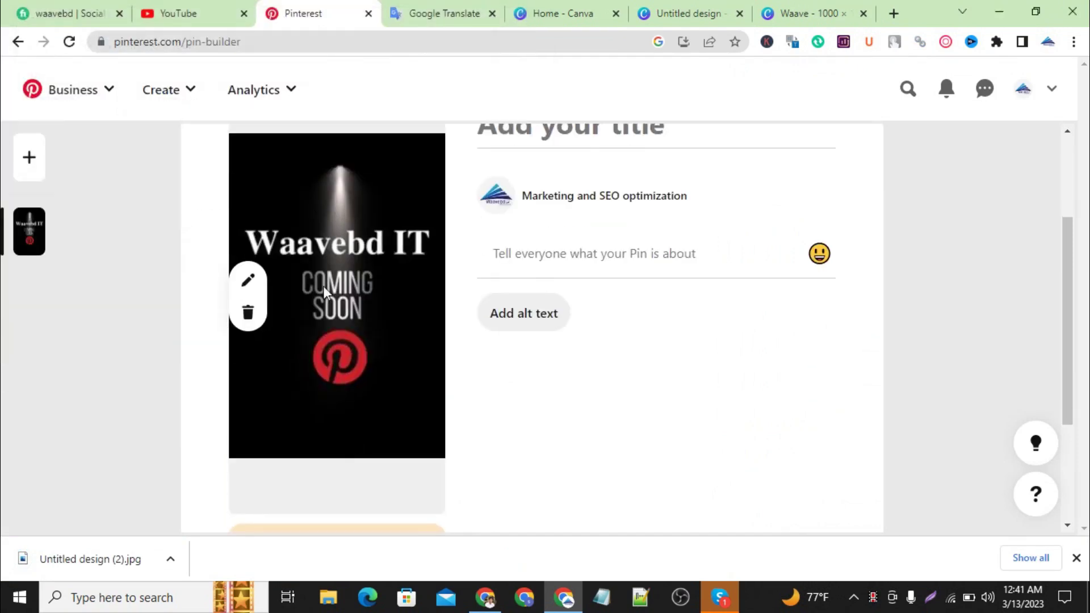
pyautogui.scroll(1, 431, 356)
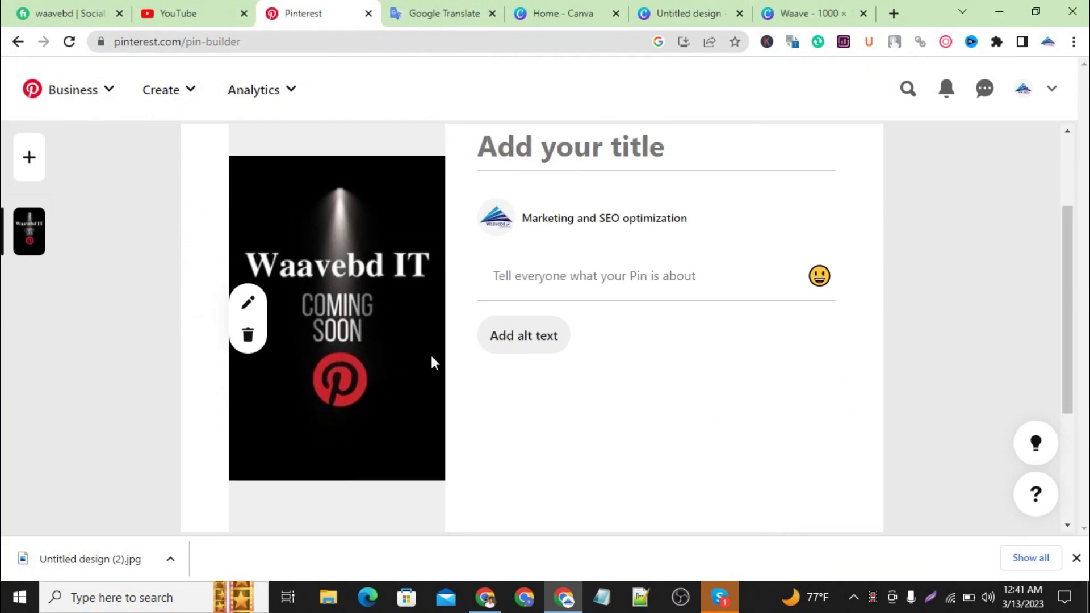
# Capture screenshots of the Pin description field and its 100-character hint
pyautogui.click(615, 314)
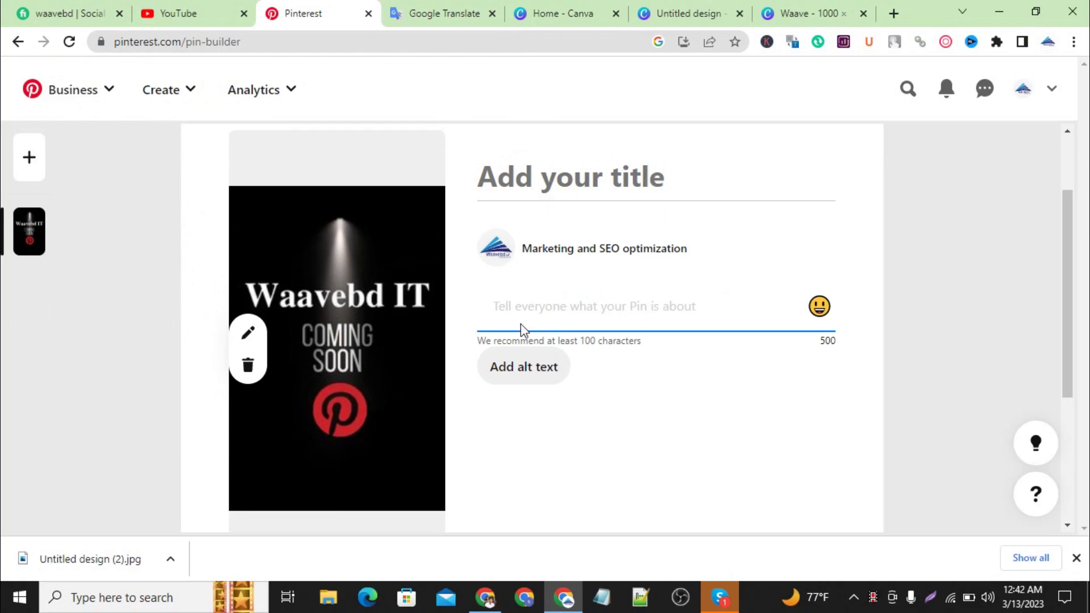
pyautogui.press('Print')
pyautogui.moveTo(484, 290); pyautogui.dragTo(719, 325)
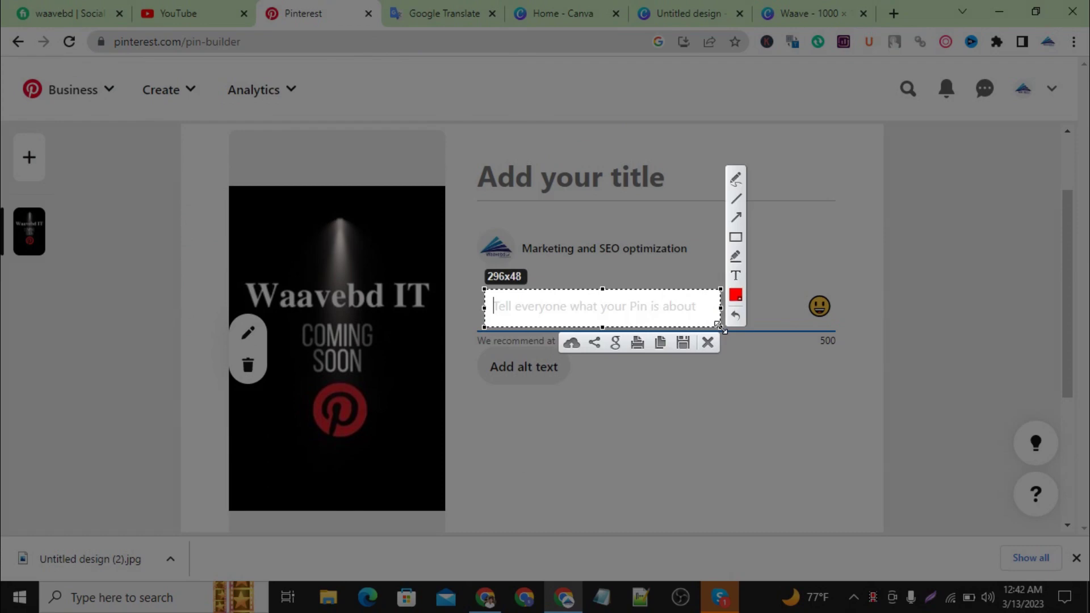
pyautogui.click(708, 342)
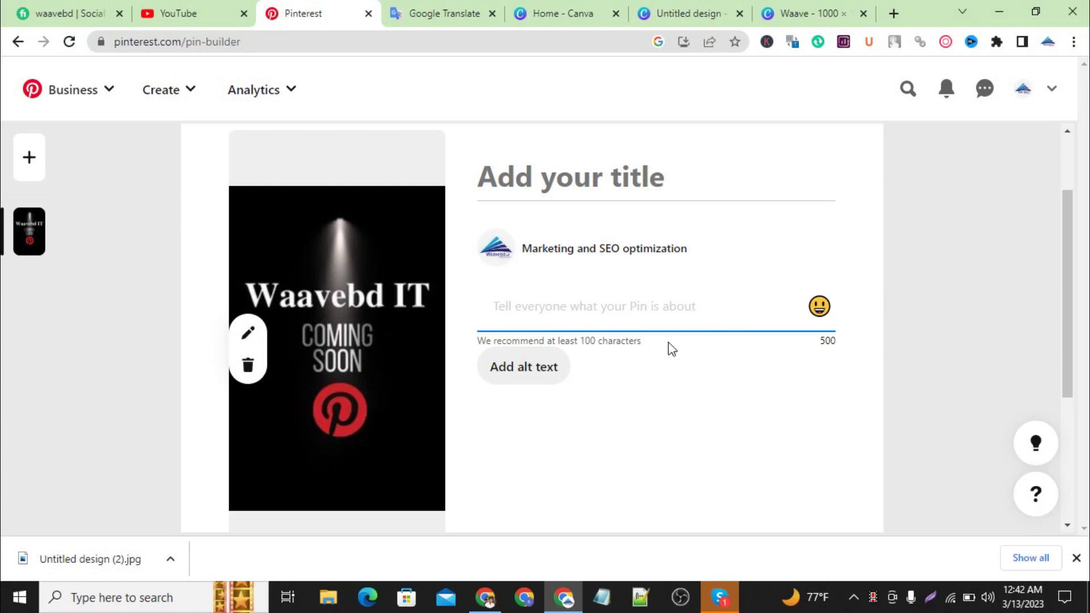
pyautogui.click(599, 340)
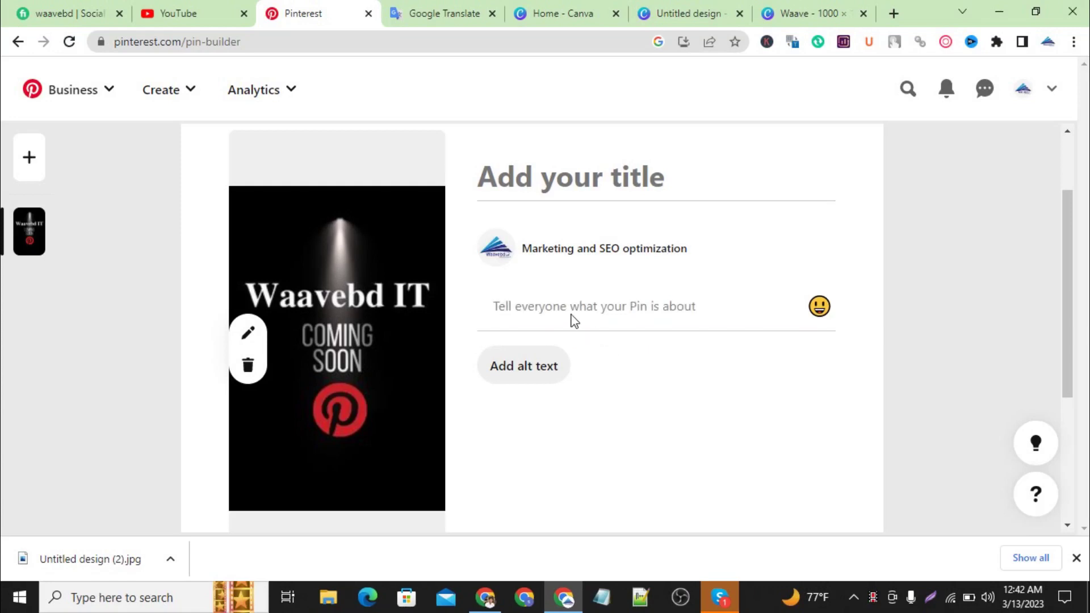
pyautogui.click(594, 311)
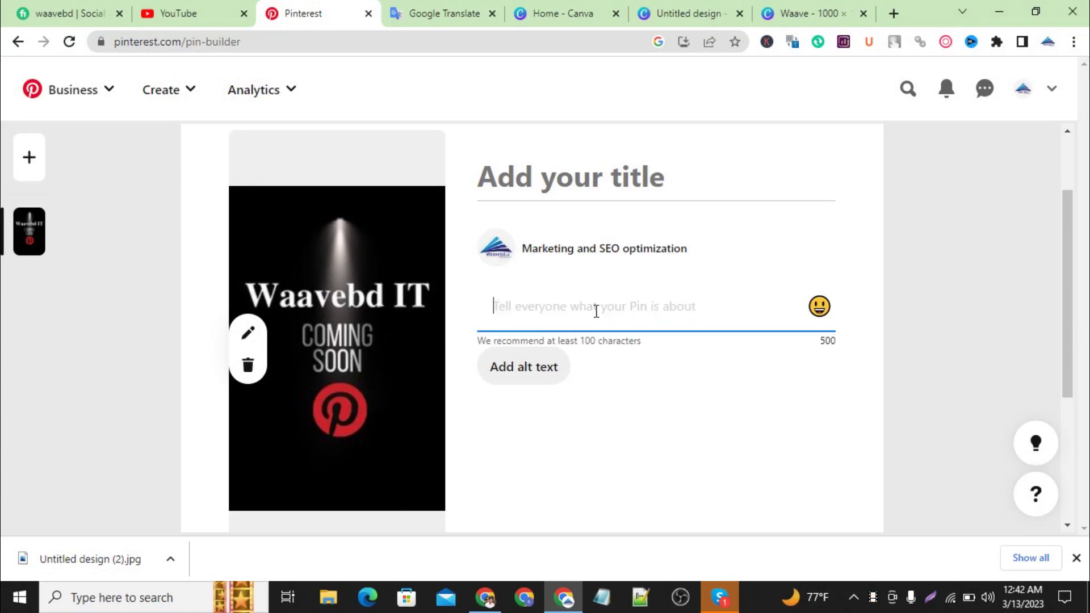
pyautogui.click(640, 346)
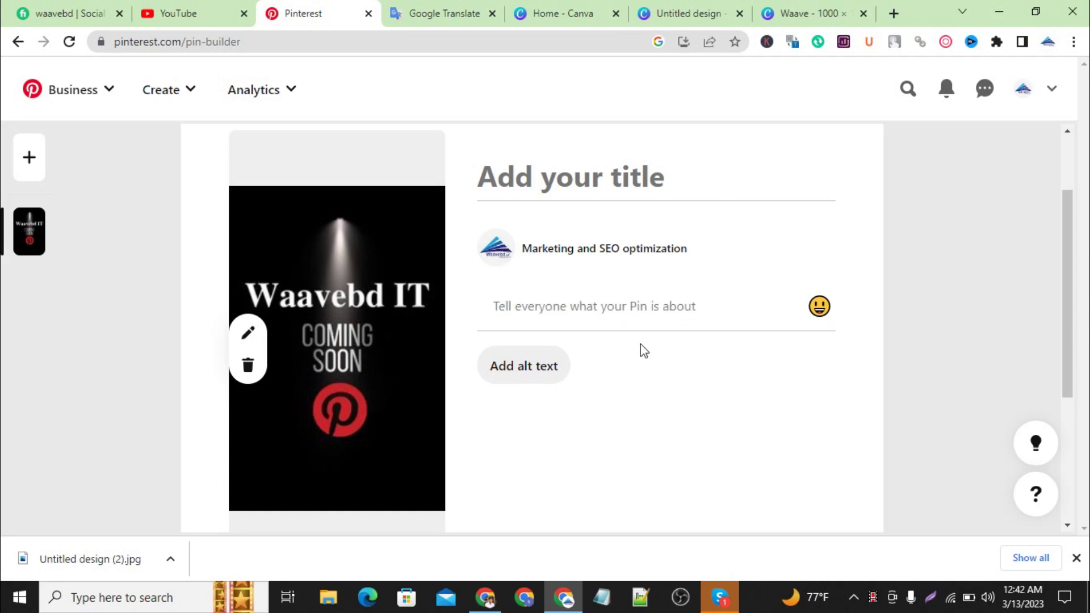
pyautogui.click(599, 305)
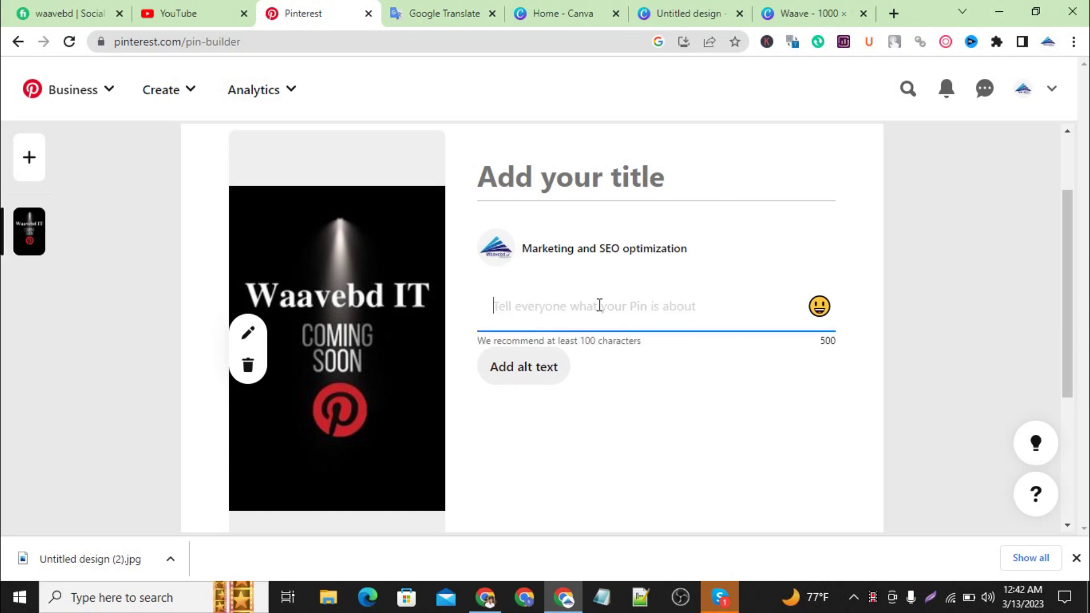
pyautogui.press('Print')
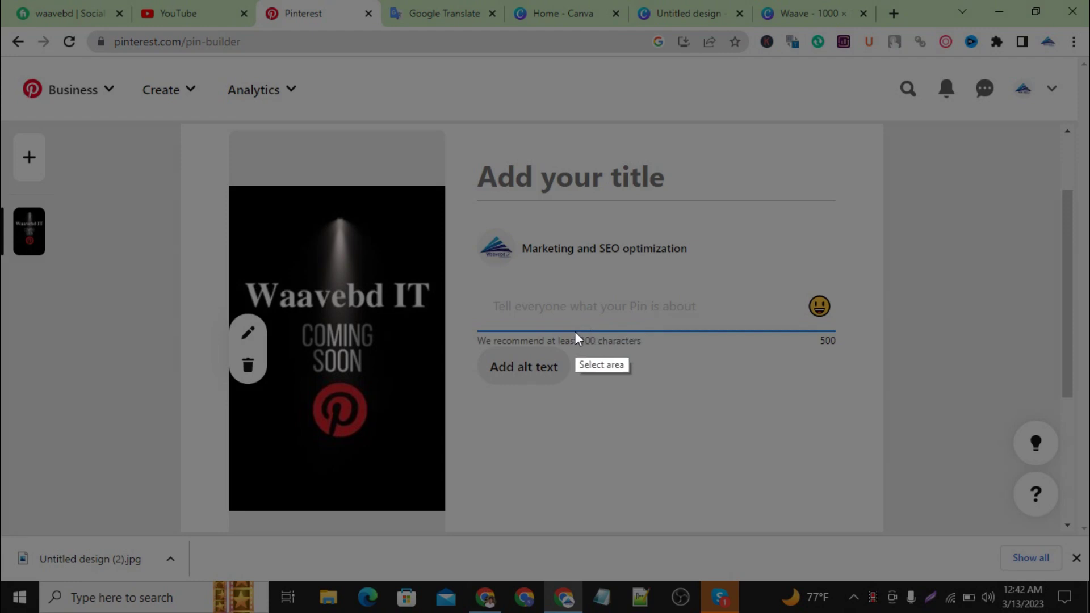
pyautogui.moveTo(575, 331); pyautogui.dragTo(654, 352)
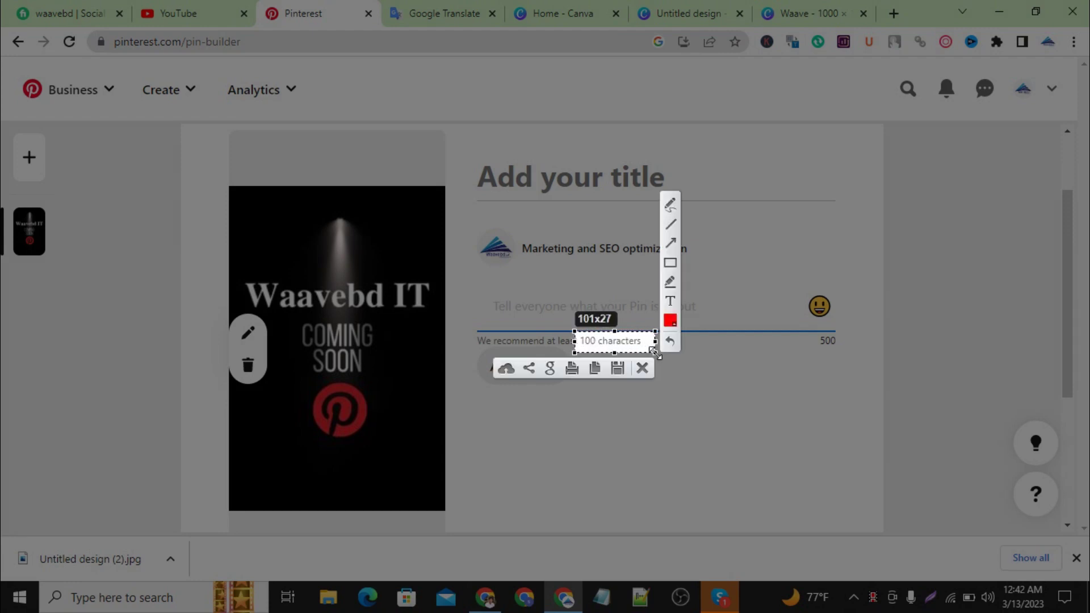
pyautogui.click(642, 368)
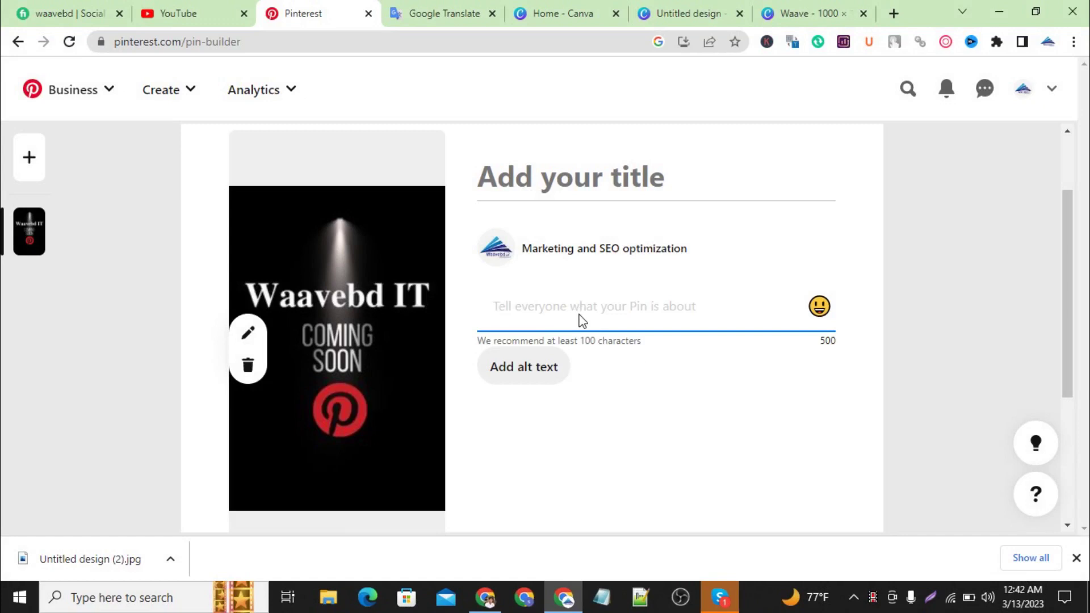
pyautogui.write('Hello WaavebdIT is an organization we provides all kinds of social media services')
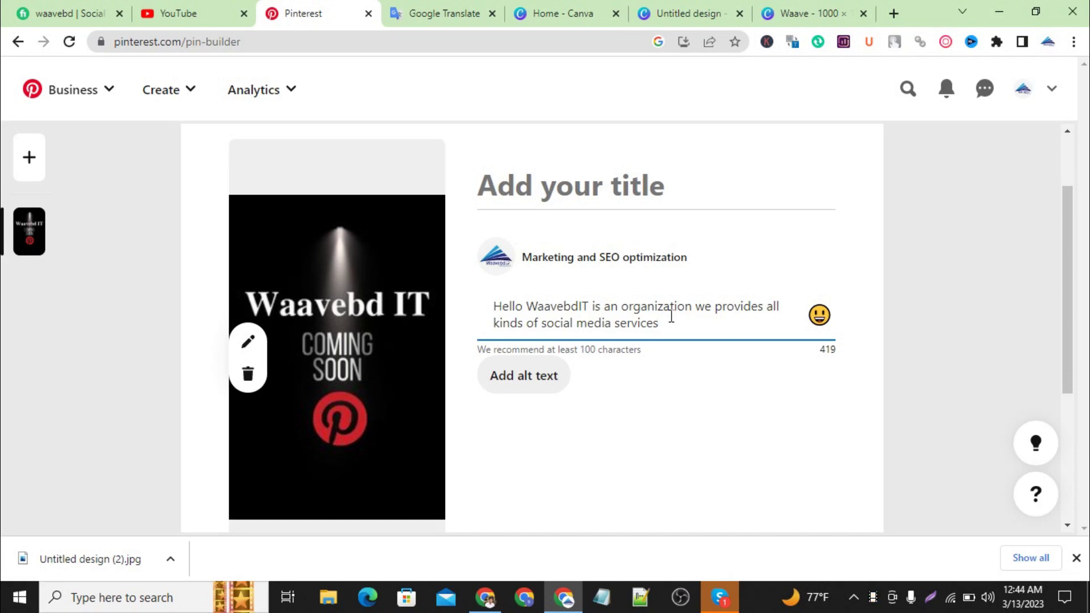
pyautogui.click(546, 383)
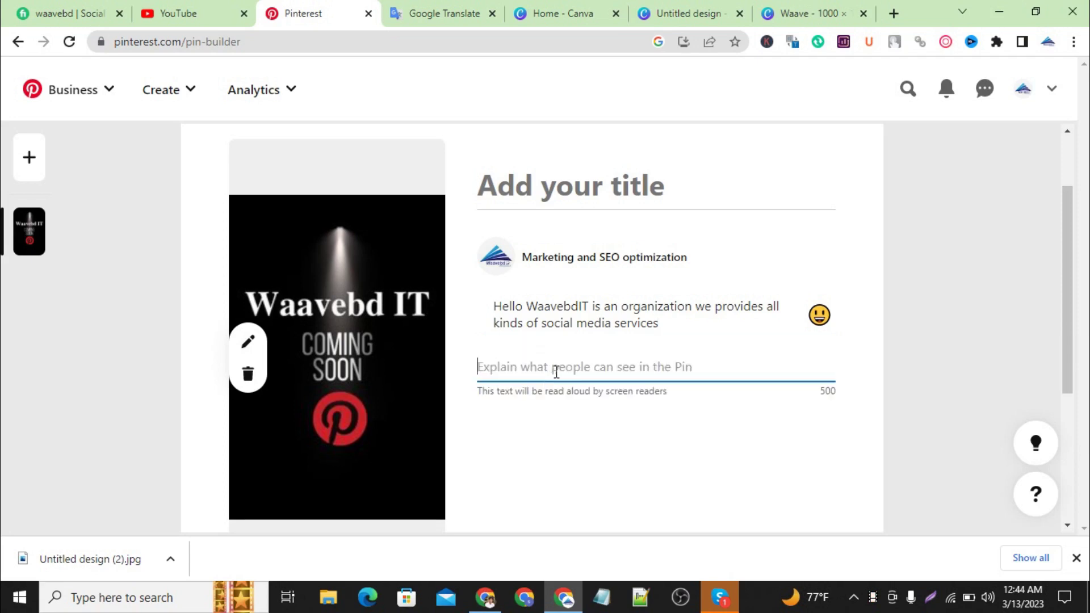
pyautogui.scroll(-3, 555, 375)
pyautogui.scroll(-2, 556, 379)
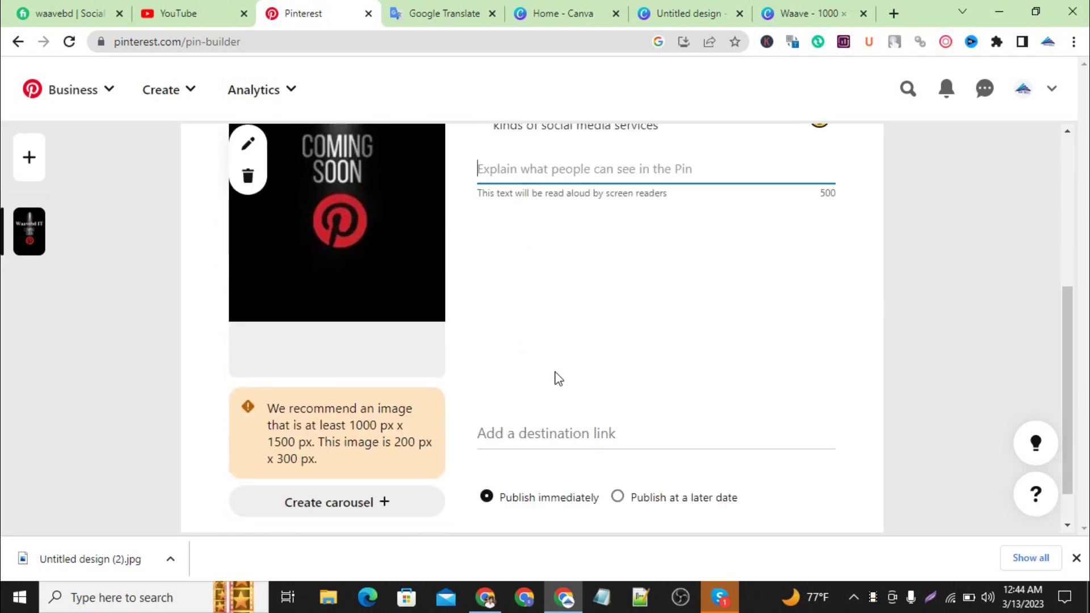
pyautogui.scroll(3, 555, 378)
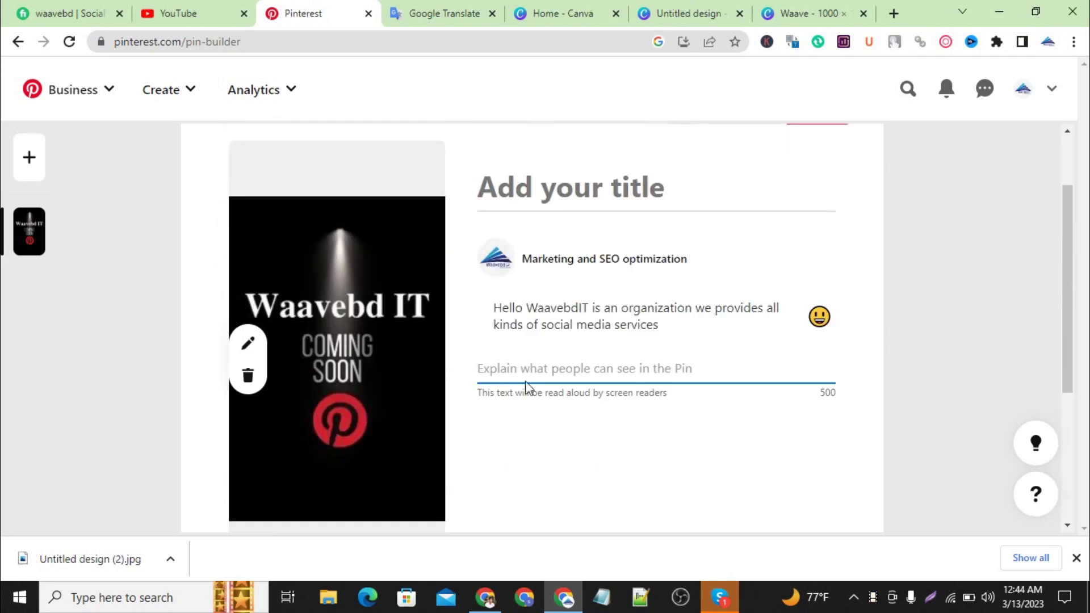
pyautogui.click(520, 386)
pyautogui.scroll(-3, 543, 454)
pyautogui.scroll(-2, 543, 481)
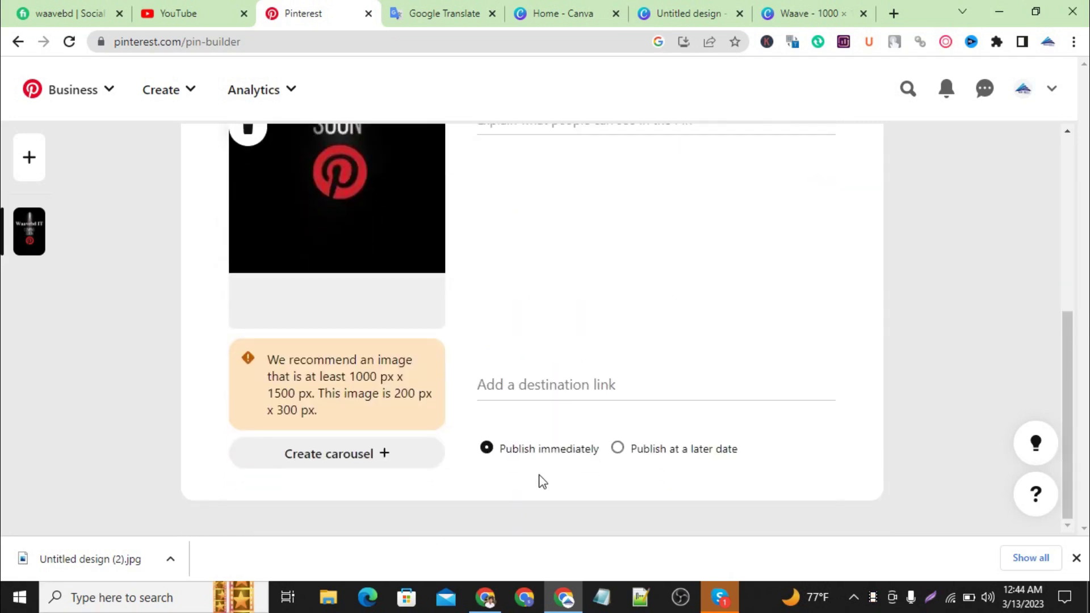
pyautogui.scroll(5, 542, 482)
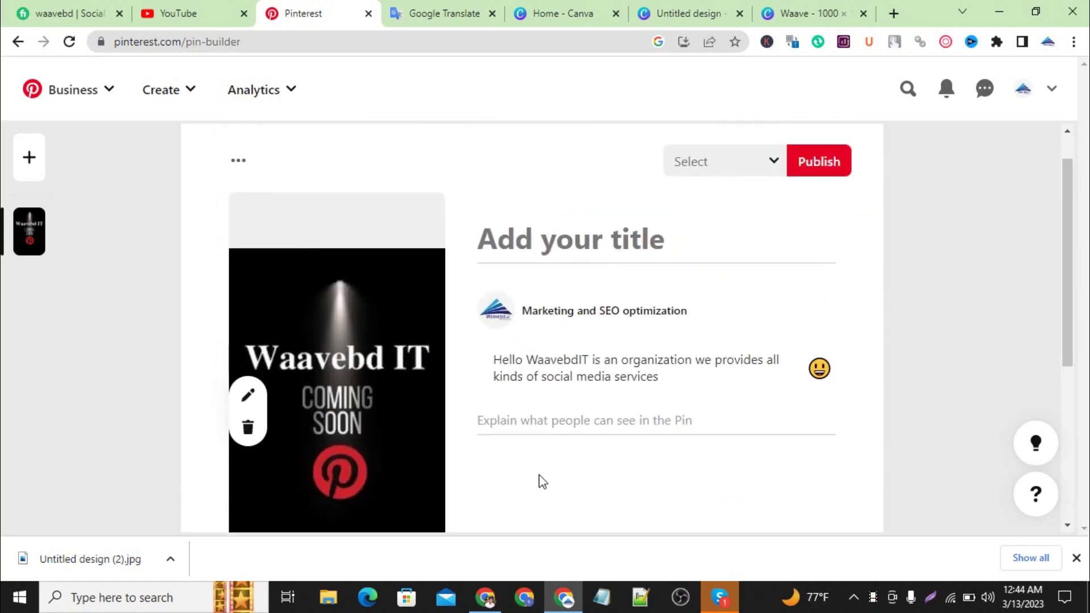
pyautogui.click(573, 420)
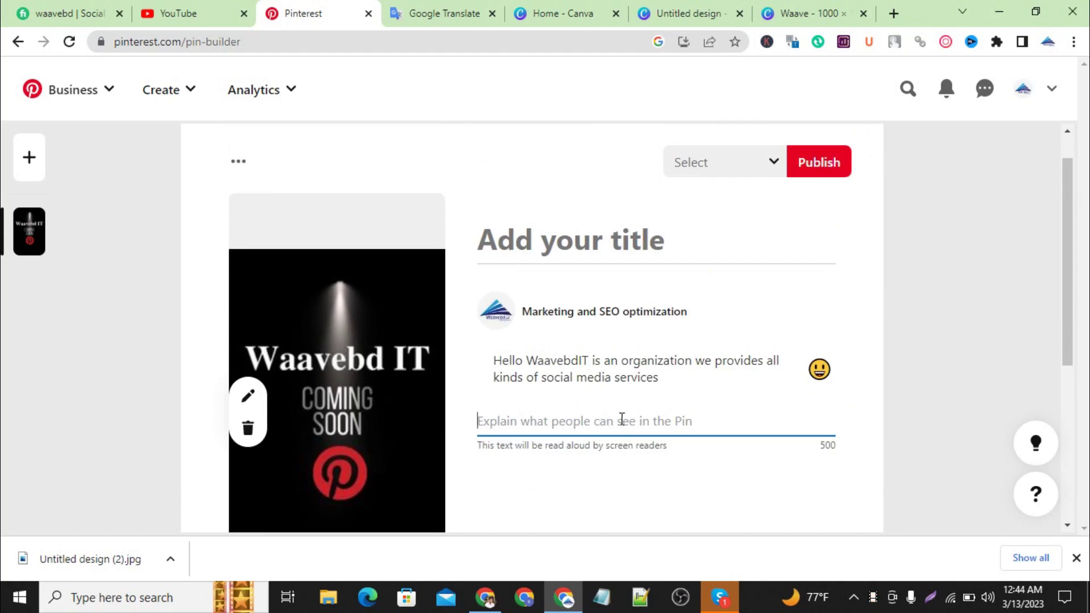
pyautogui.scroll(-2, 622, 419)
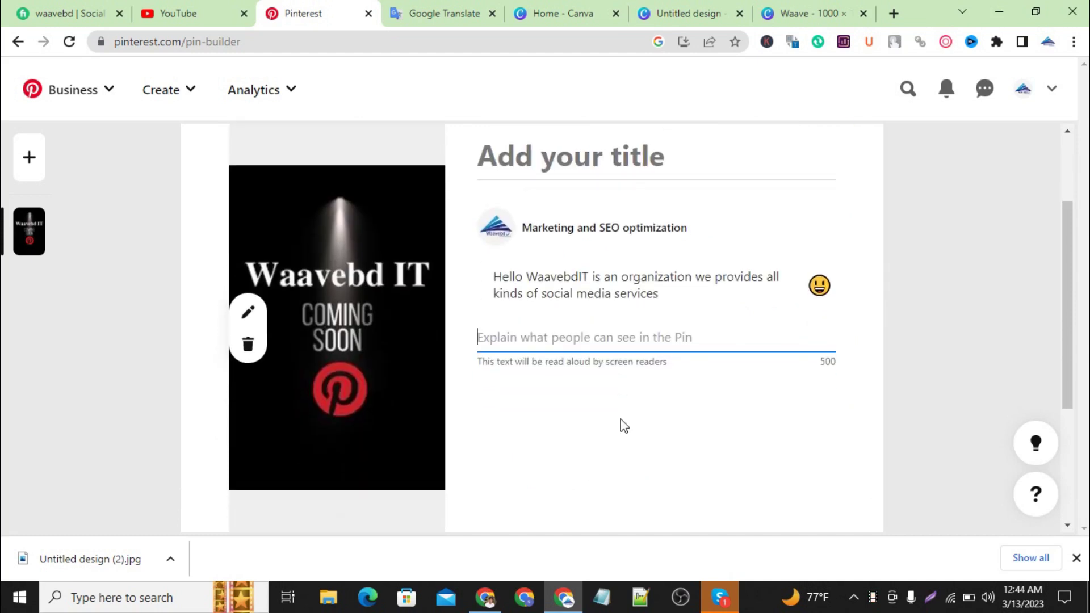
pyautogui.scroll(-1, 623, 426)
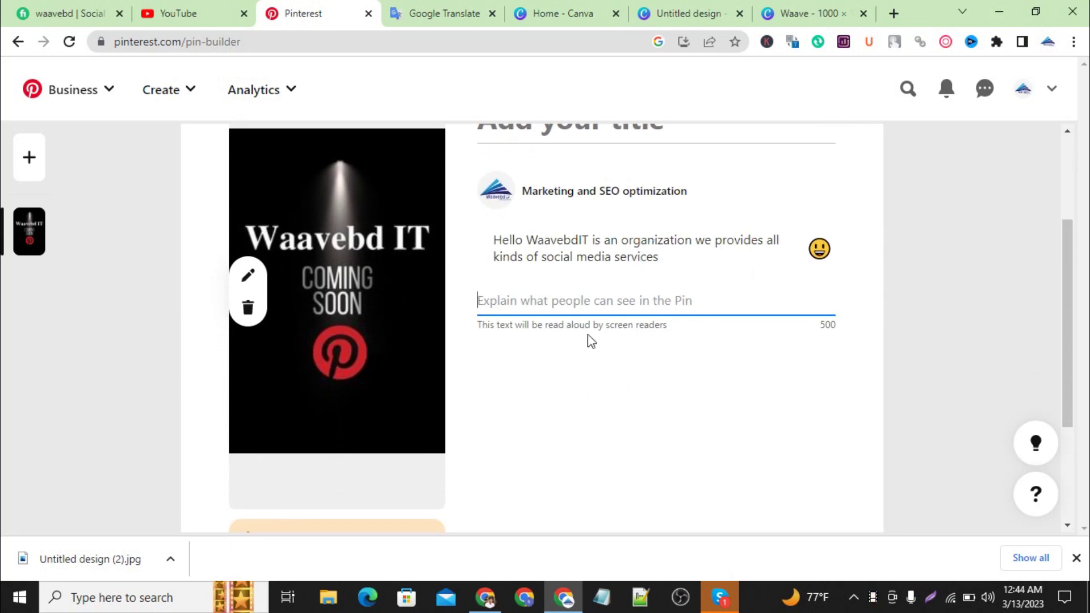
pyautogui.scroll(-4, 591, 340)
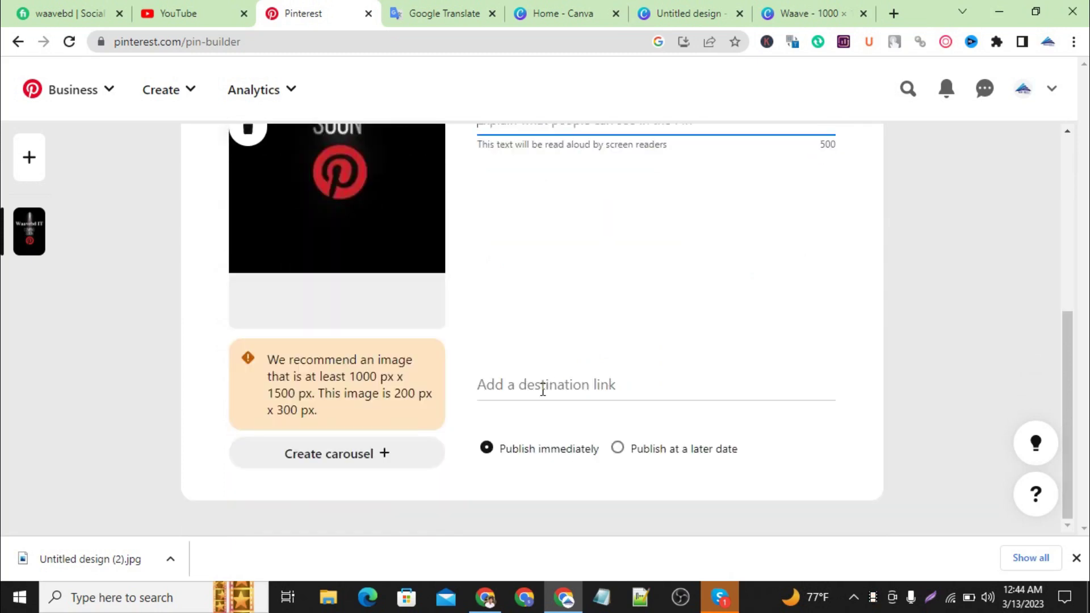
pyautogui.scroll(7, 542, 384)
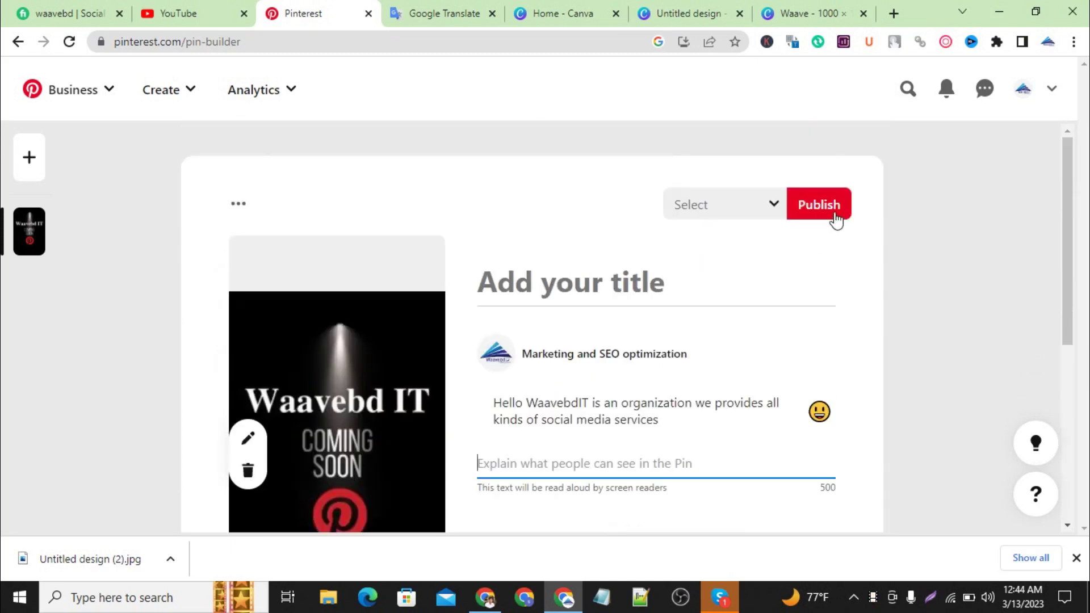
# Look through the board dropdown, then start and cancel a screen capture
pyautogui.click(834, 221)
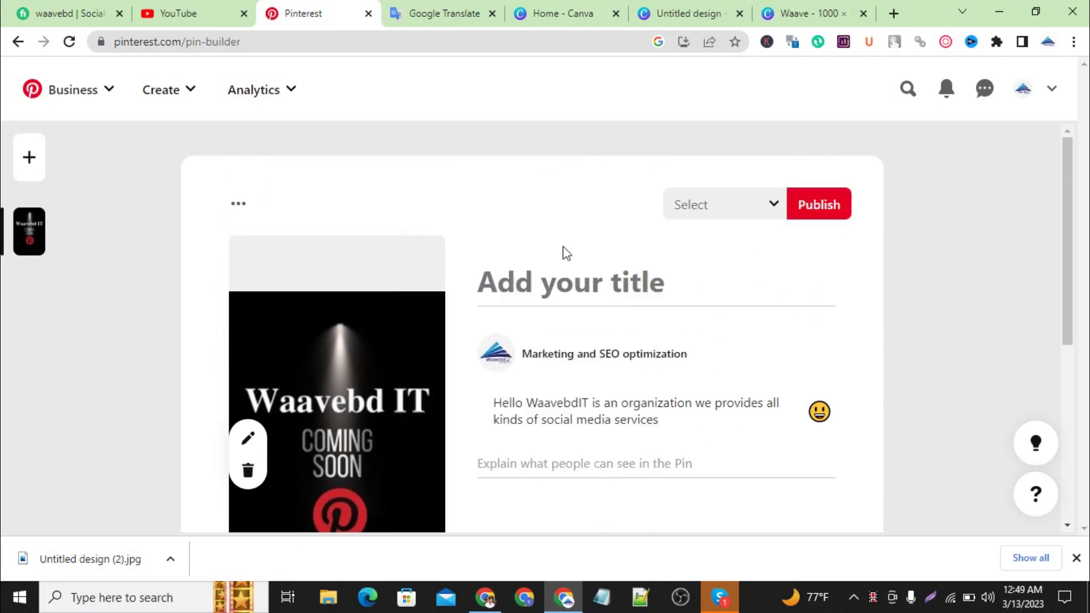
pyautogui.scroll(-5, 565, 252)
pyautogui.scroll(5, 562, 250)
pyautogui.press('Print')
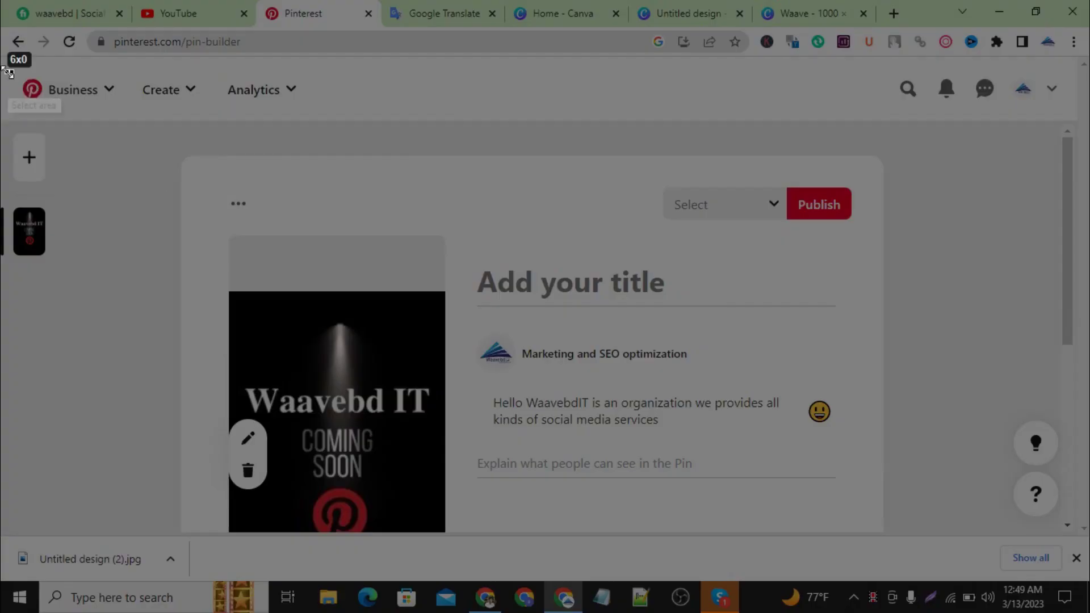
pyautogui.moveTo(7, 71); pyautogui.dragTo(125, 115)
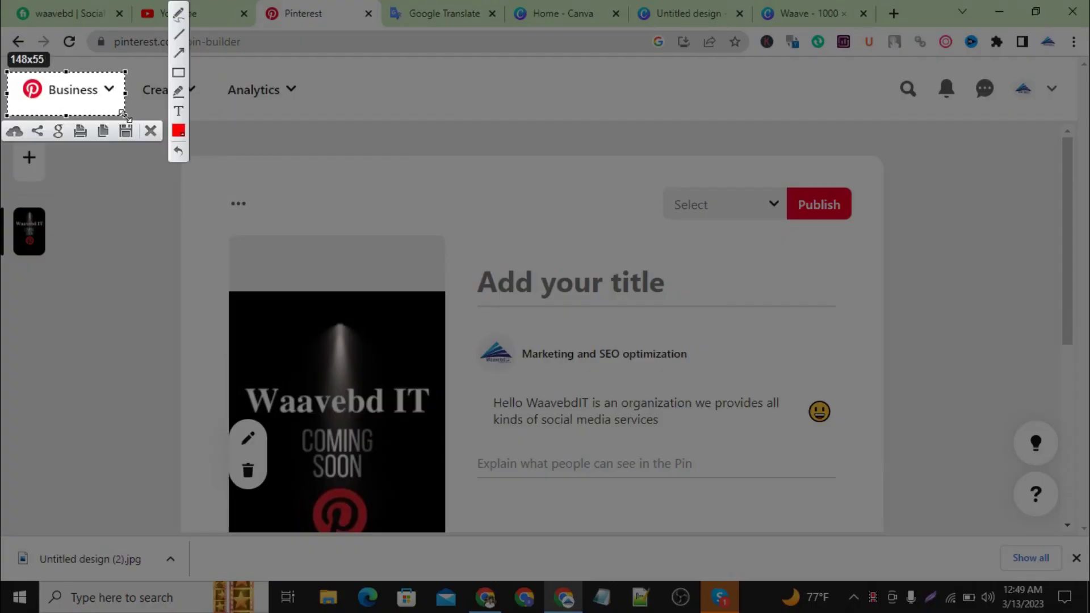
pyautogui.click(151, 131)
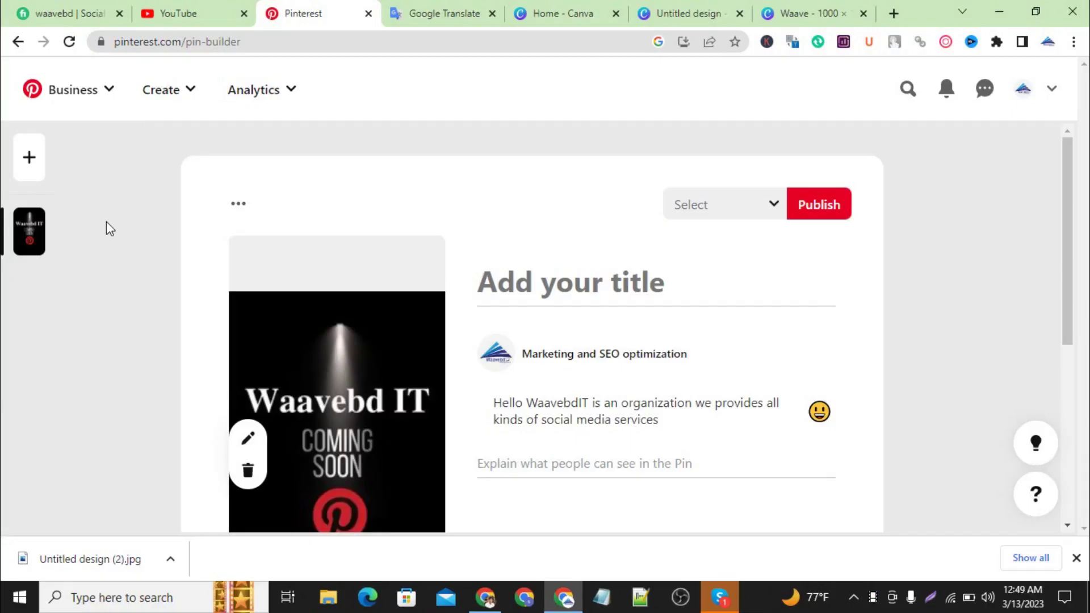
# Remove /pin-builder from the web address to load the Pinterest Business Hub
pyautogui.moveTo(182, 44); pyautogui.dragTo(291, 61)
pyautogui.press('BackSpace')
pyautogui.press('Return')
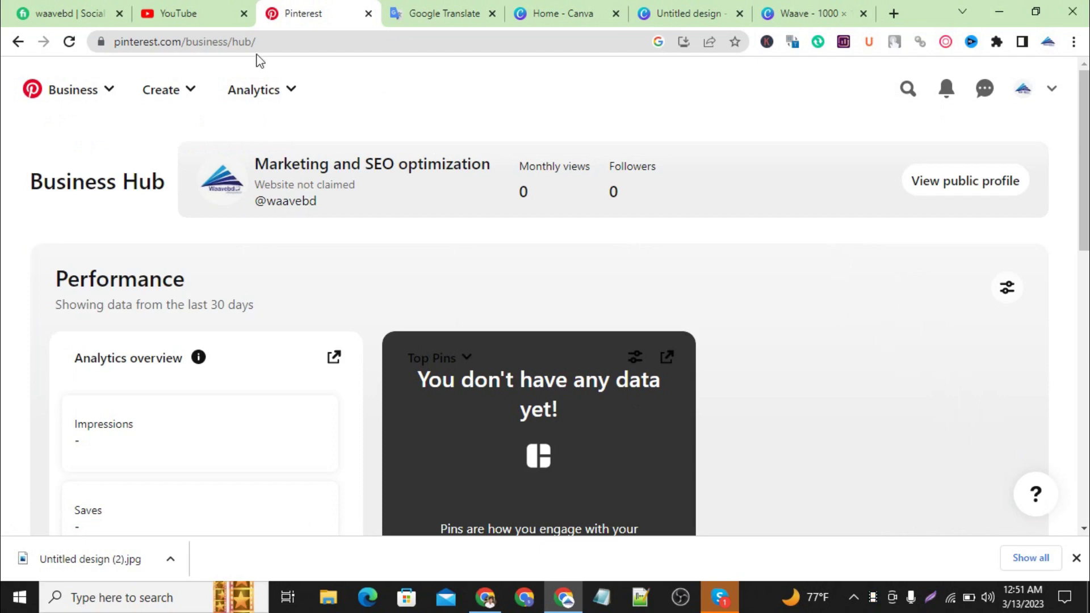
# Start a new Pin via Create Pin and upload Untitled design (2) from Downloads
pyautogui.click(180, 95)
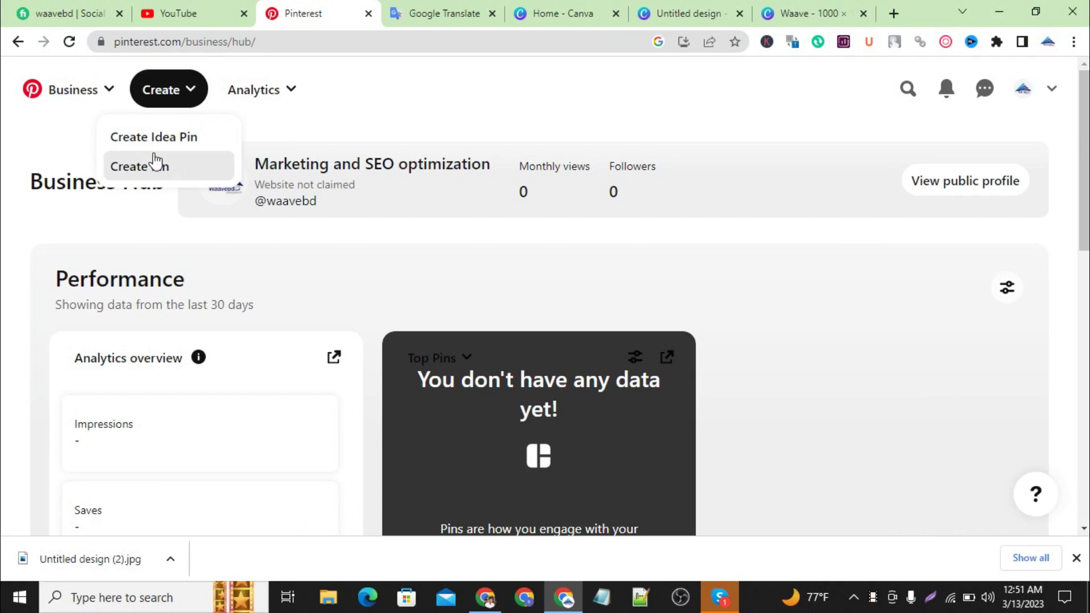
pyautogui.click(169, 168)
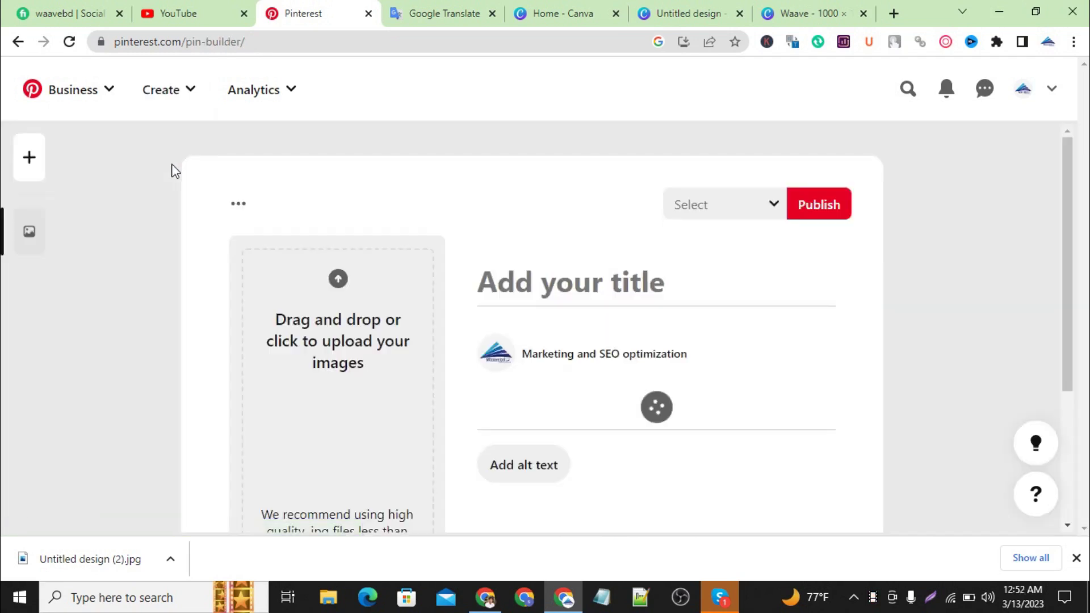
pyautogui.scroll(-3, 513, 314)
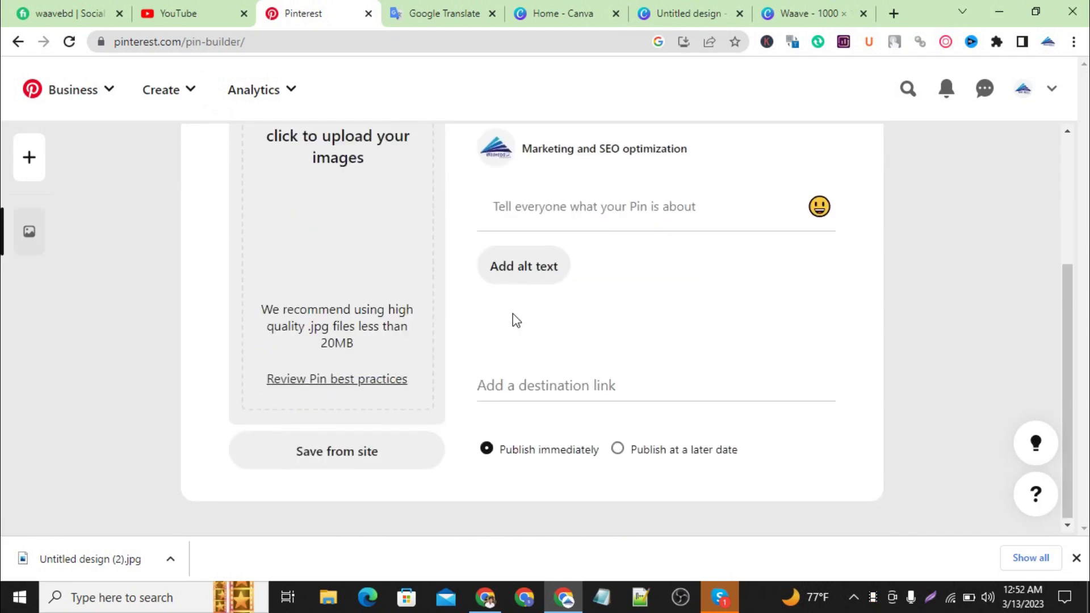
pyautogui.scroll(2, 512, 313)
pyautogui.scroll(2, 512, 313)
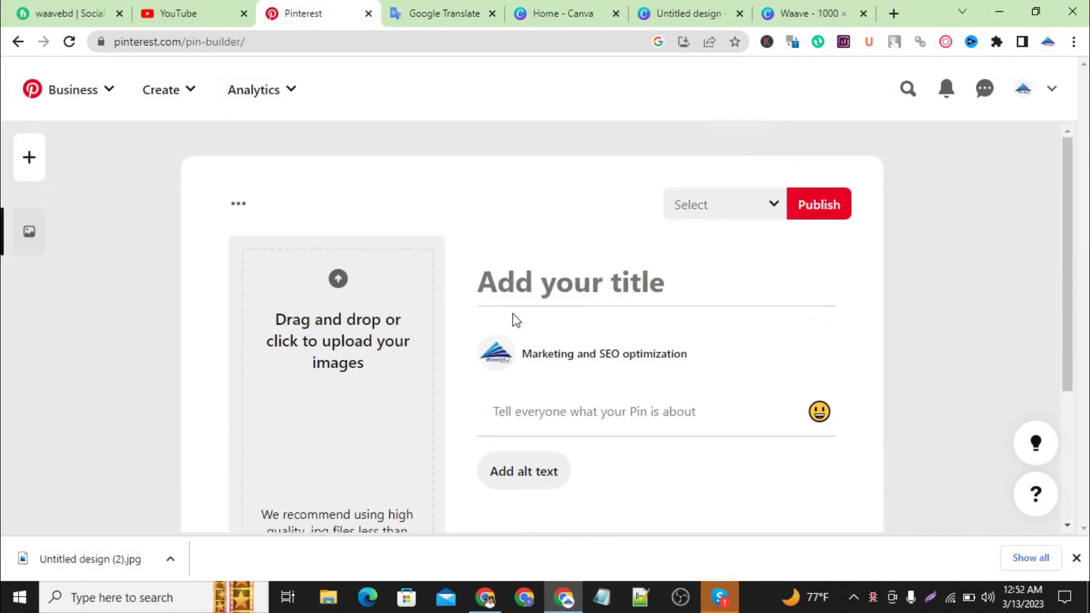
pyautogui.click(343, 313)
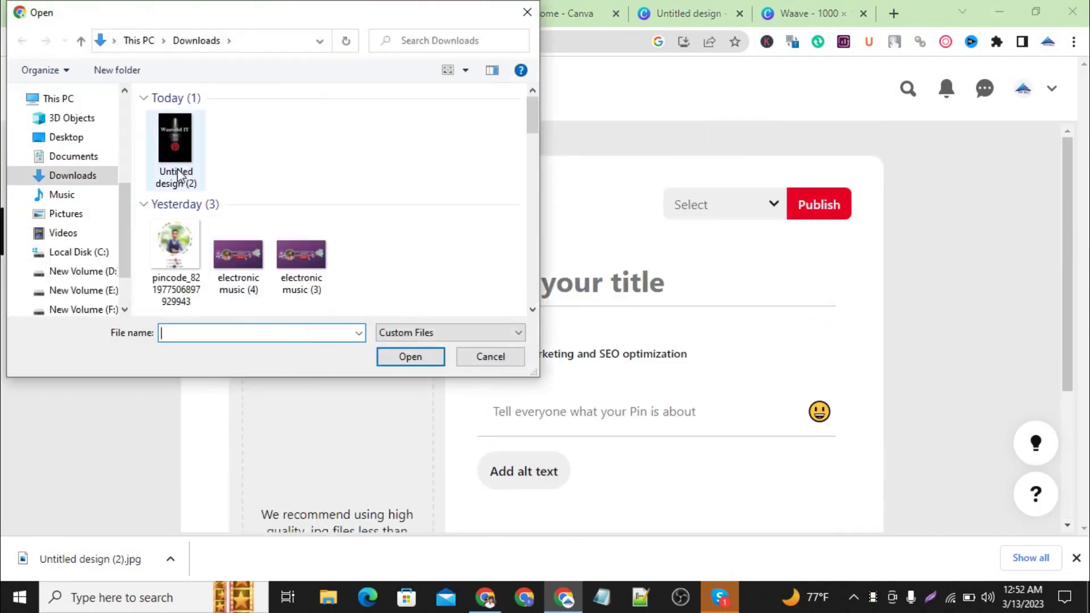
pyautogui.click(177, 175)
pyautogui.click(407, 359)
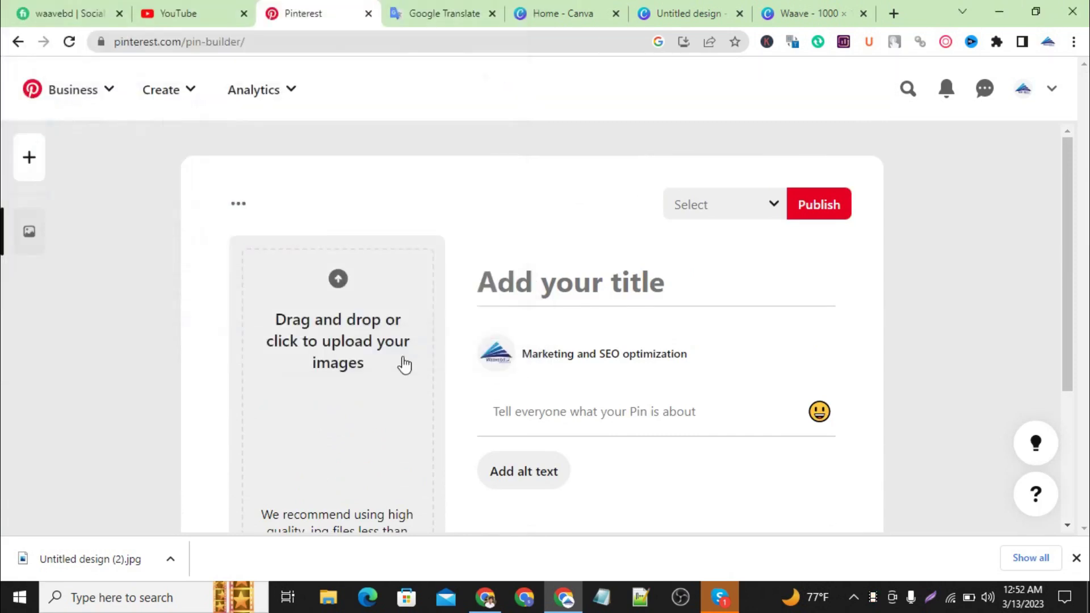
# Enter 'Waavebd IT' as the Pin title, correcting 'It' to uppercase 'IT'
pyautogui.click(623, 292)
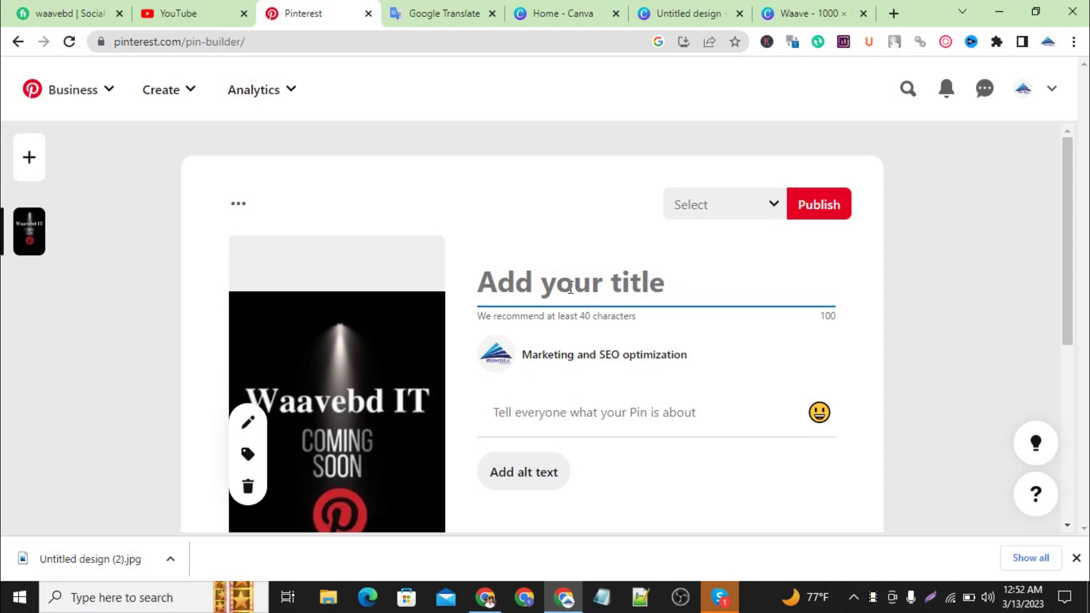
pyautogui.write('Waa')
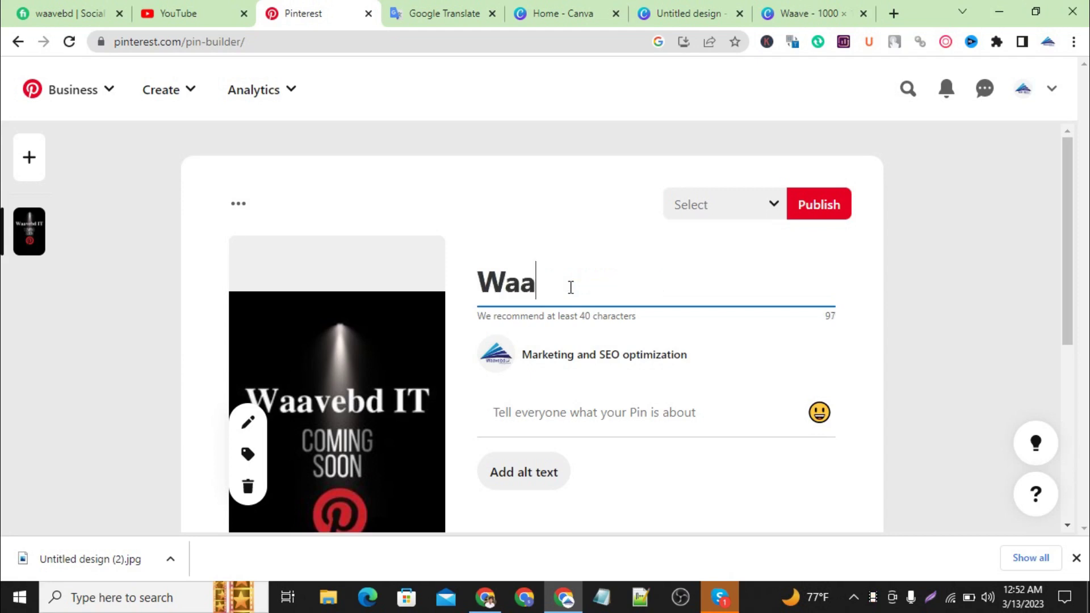
pyautogui.write('veb')
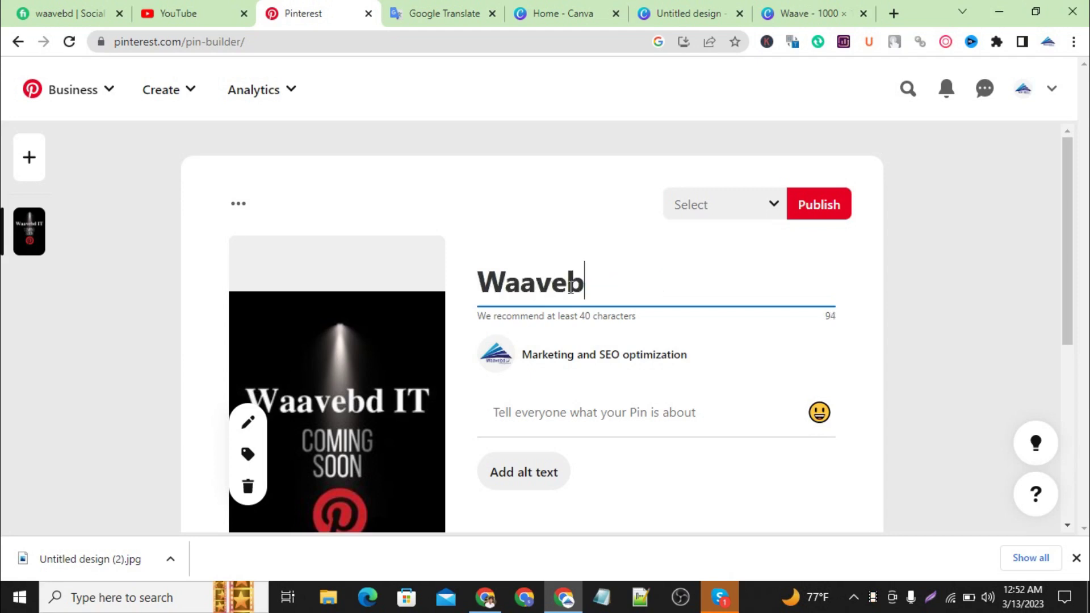
pyautogui.write('d It')
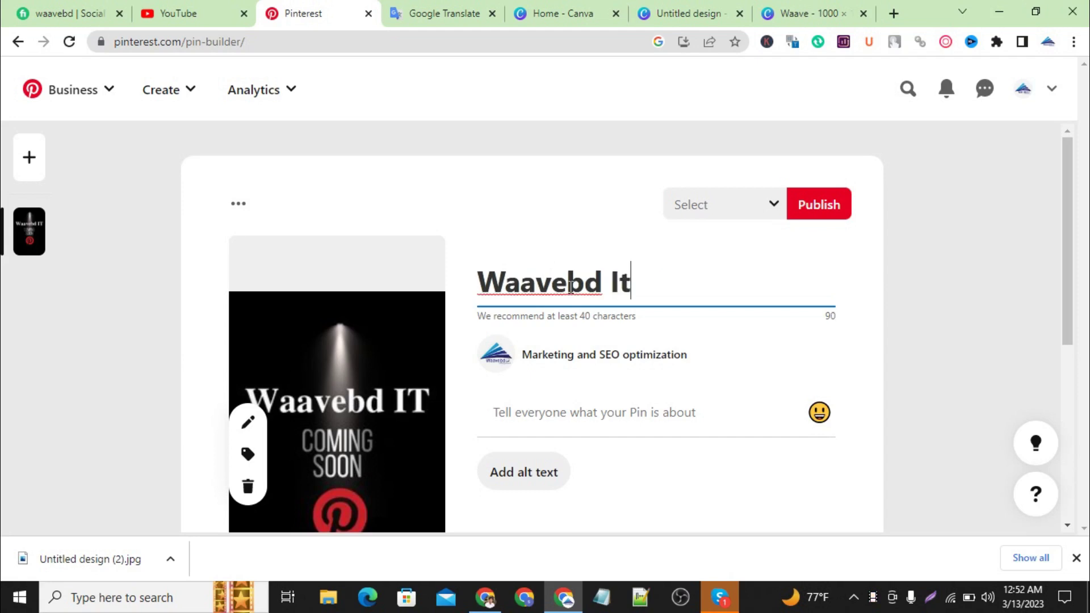
pyautogui.doubleClick(641, 284)
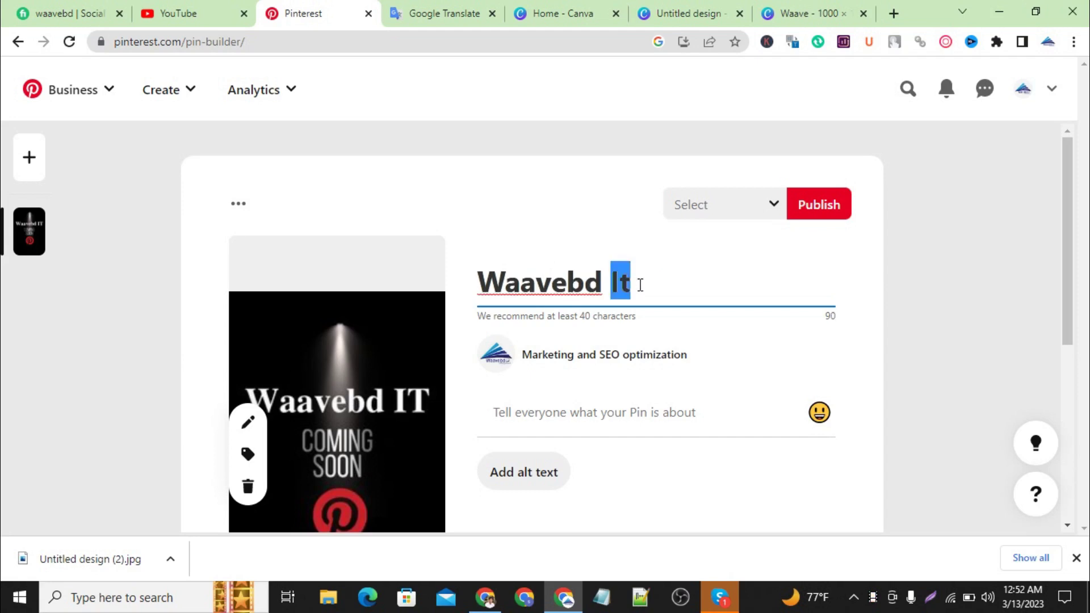
pyautogui.write('IT')
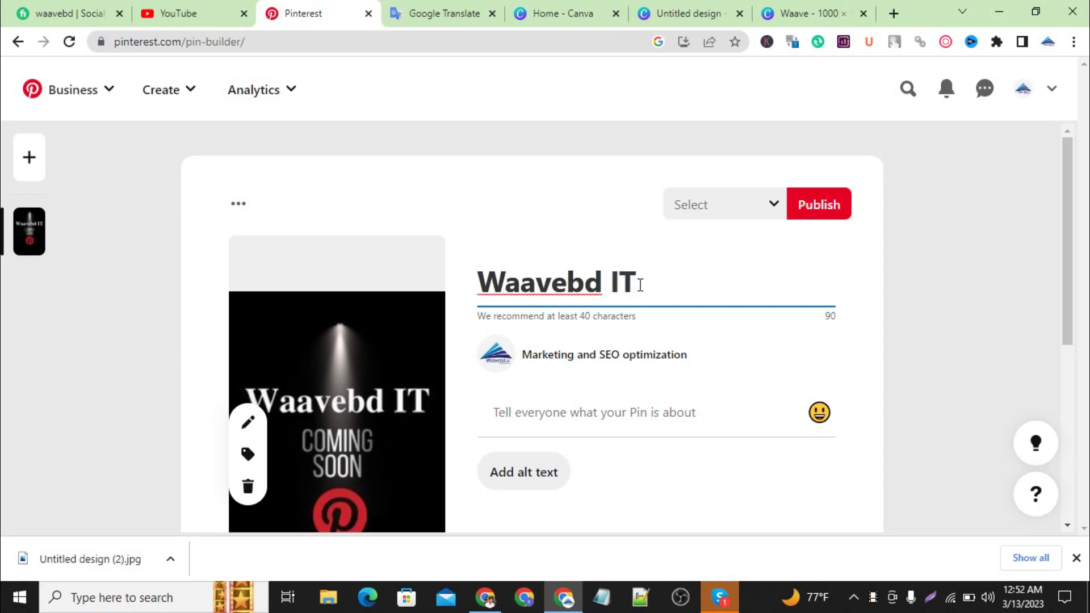
# Paste the saved organisation blurb into the Pin description from clipboard history
pyautogui.scroll(-1, 607, 287)
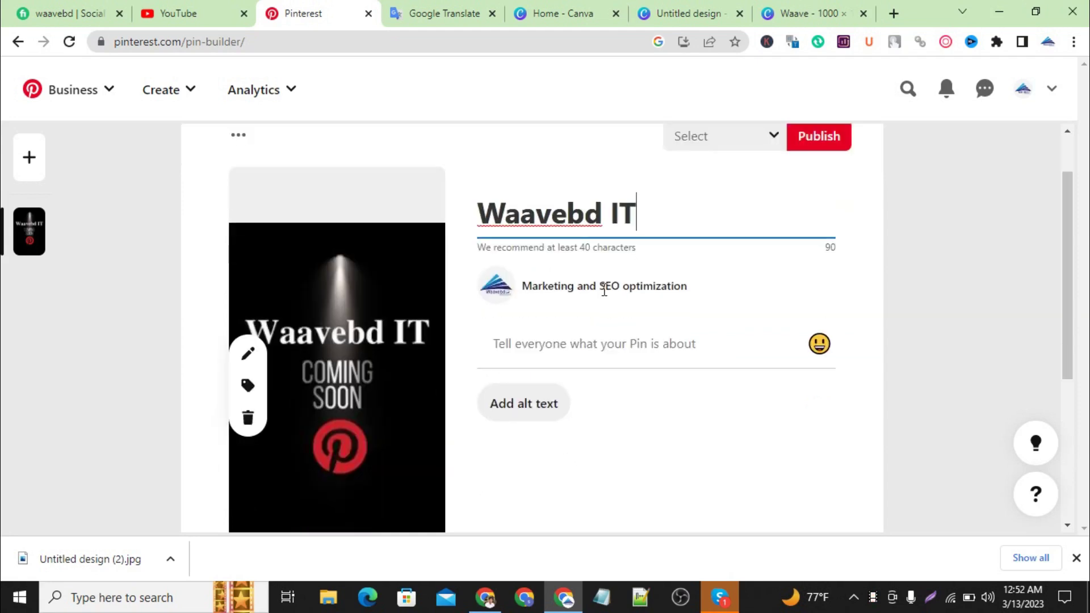
pyautogui.click(634, 347)
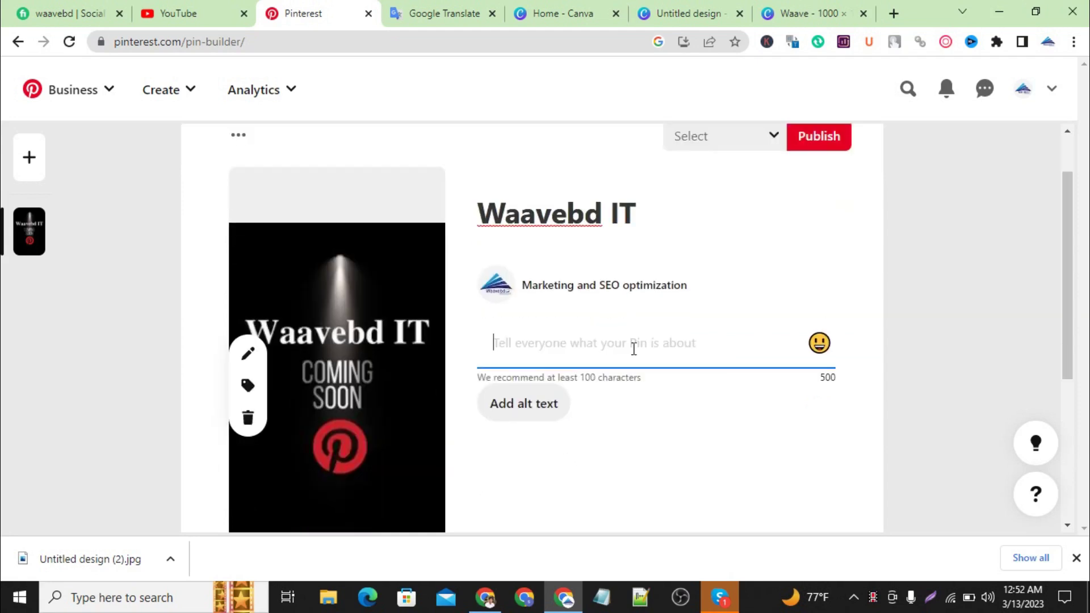
pyautogui.click(570, 343)
pyautogui.press('super+v')
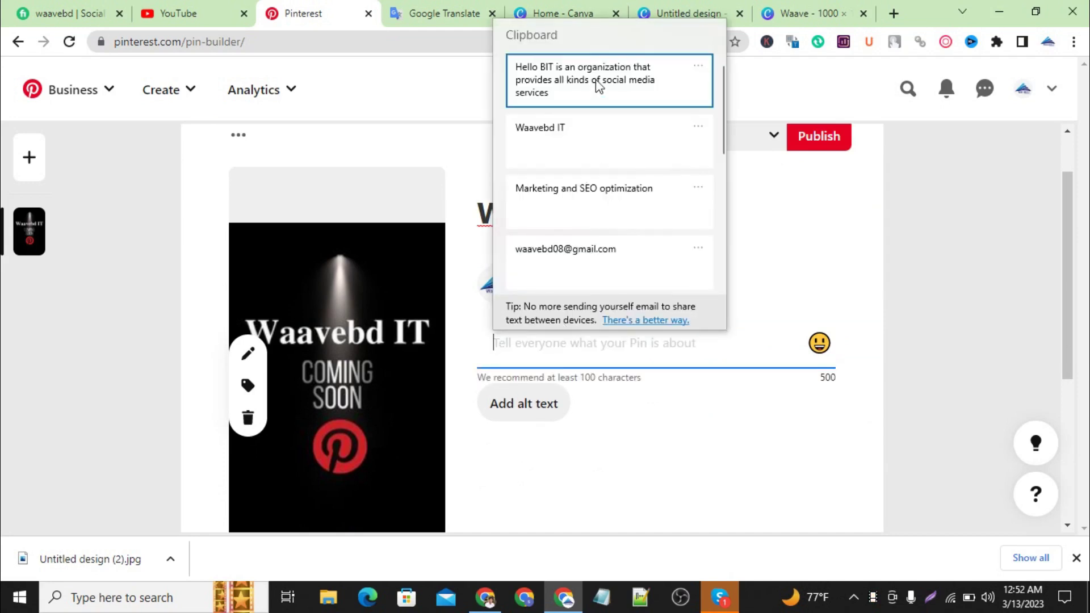
pyautogui.click(596, 85)
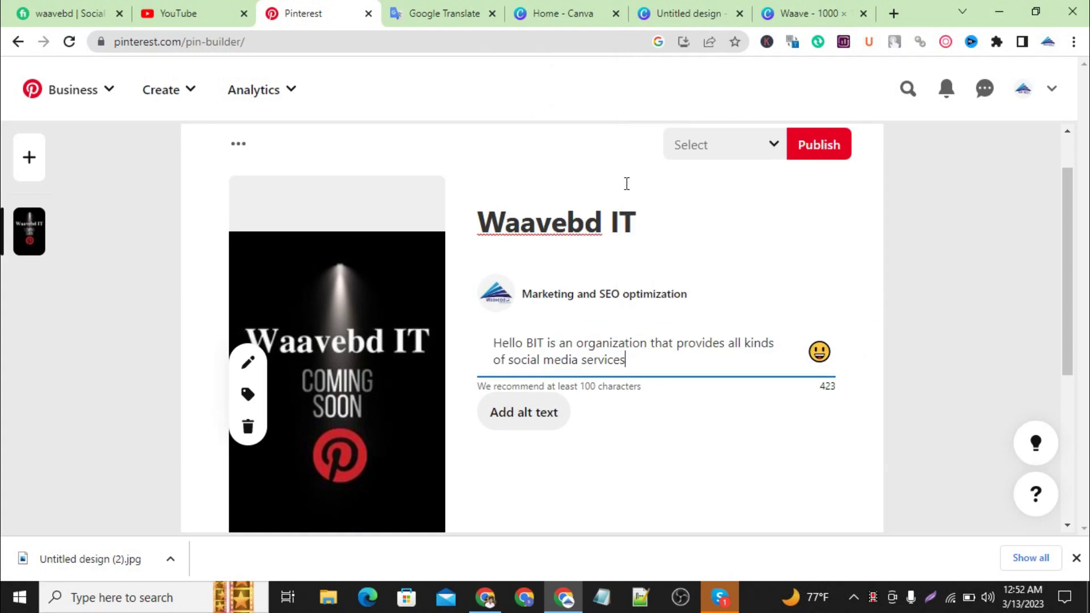
# Replace 'BIT' in the description with 'Waavebd IT' and finish editing it
pyautogui.doubleClick(534, 343)
pyautogui.write('Waaveb')
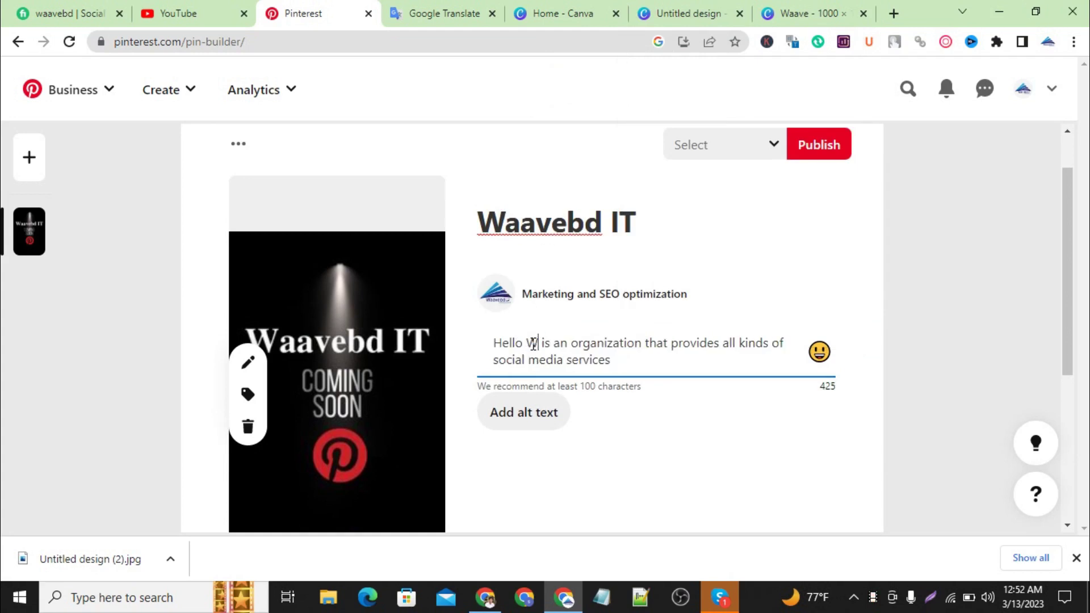
pyautogui.write('d')
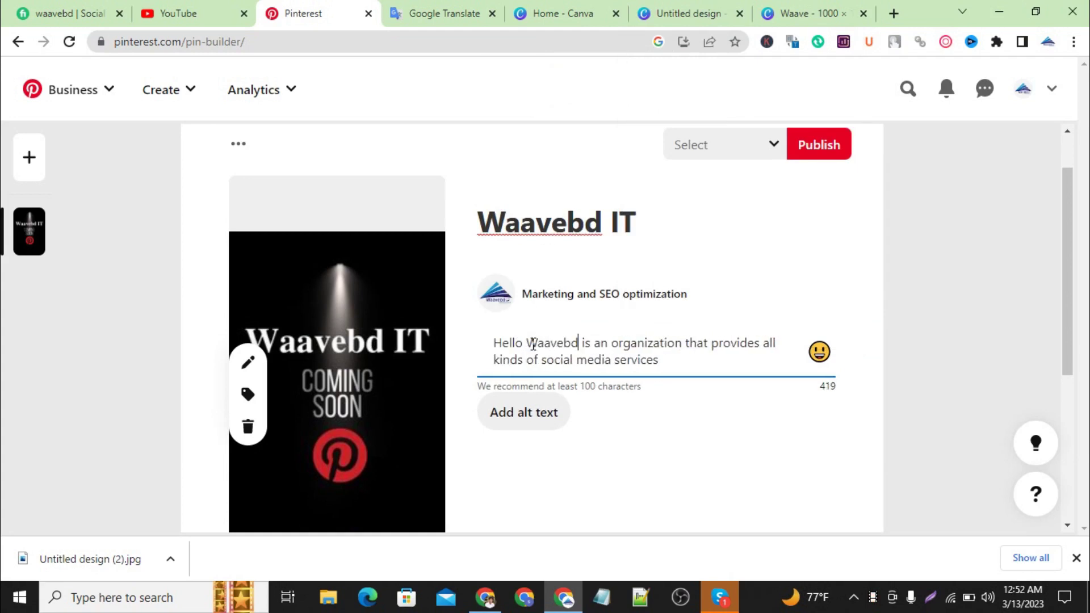
pyautogui.write(' It')
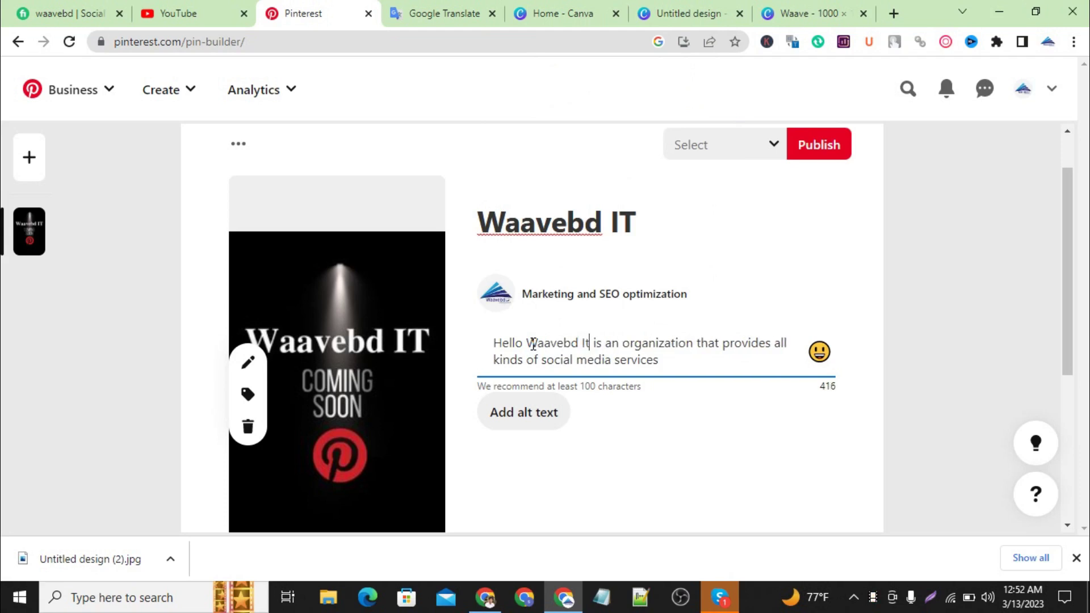
pyautogui.press('BackSpace')
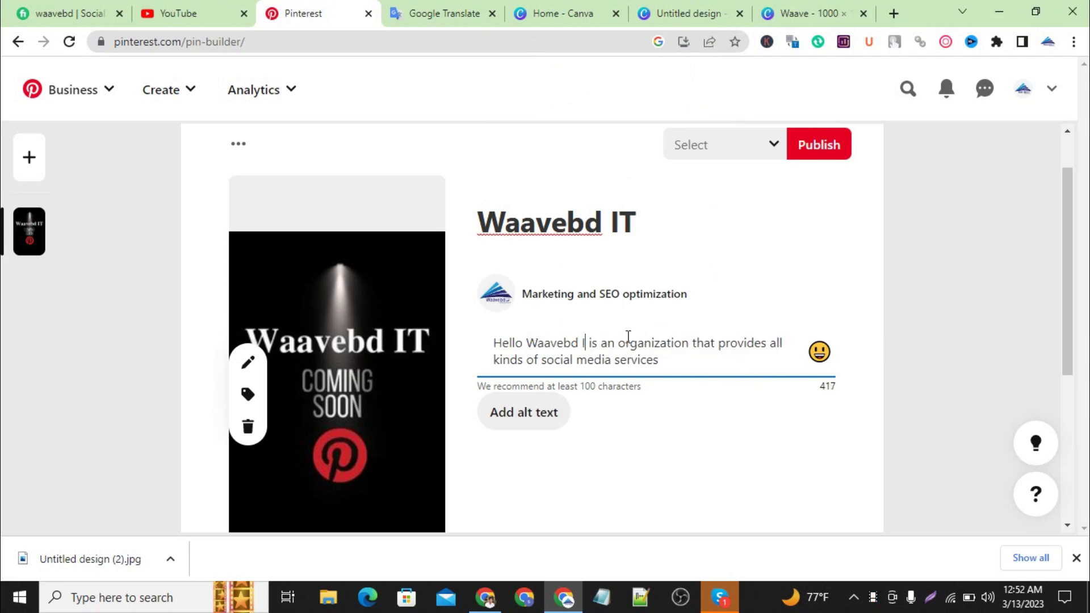
pyautogui.write('T')
pyautogui.press('BackSpace')
pyautogui.write('T')
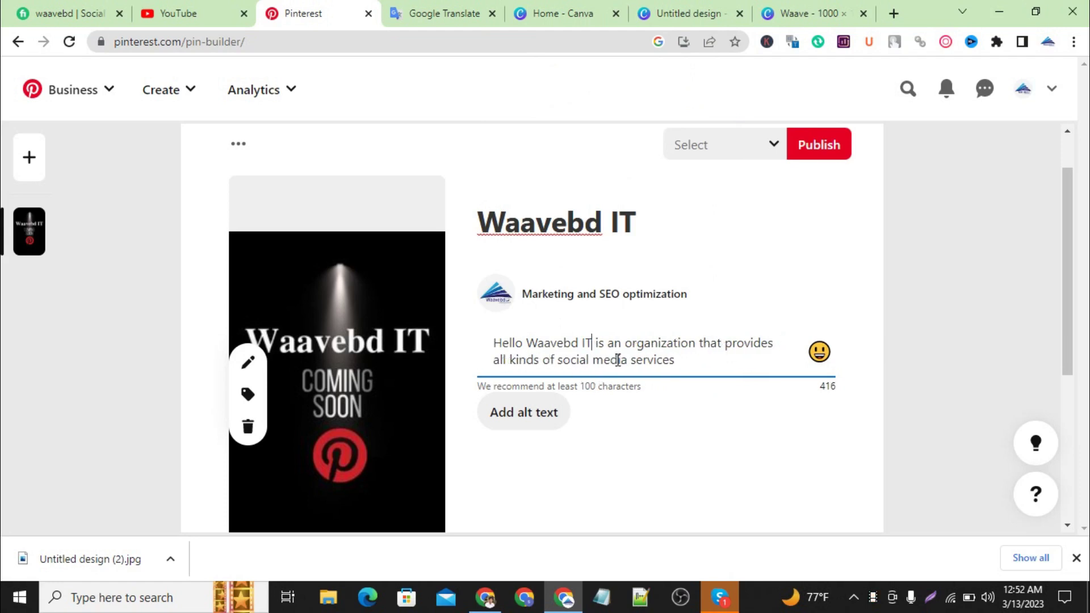
pyautogui.doubleClick(712, 340)
pyautogui.click(639, 343)
pyautogui.click(700, 361)
pyautogui.scroll(-2, 596, 375)
pyautogui.scroll(2, 596, 375)
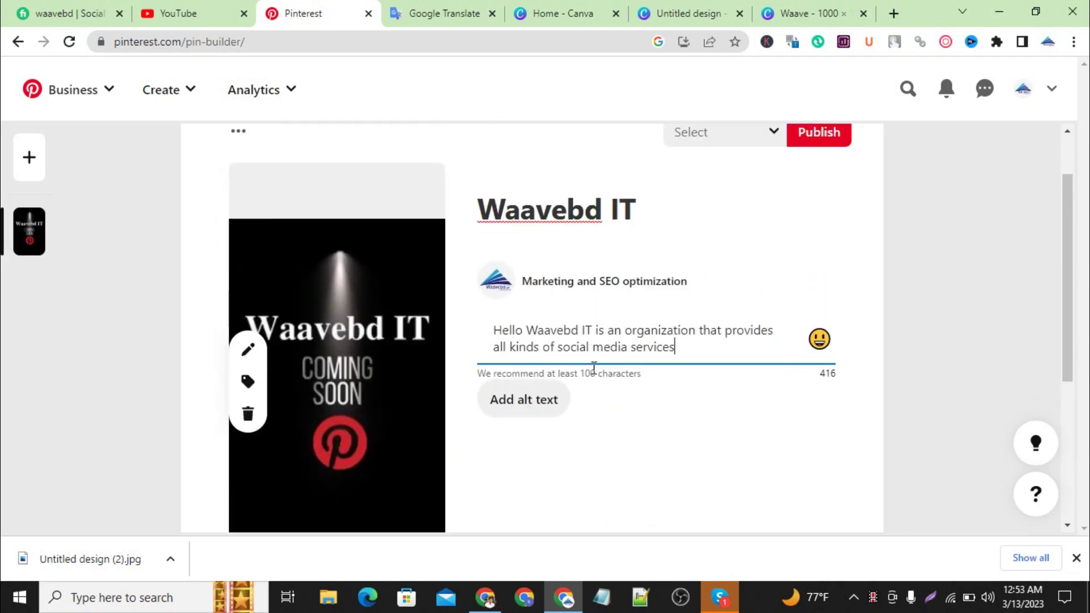
pyautogui.click(607, 392)
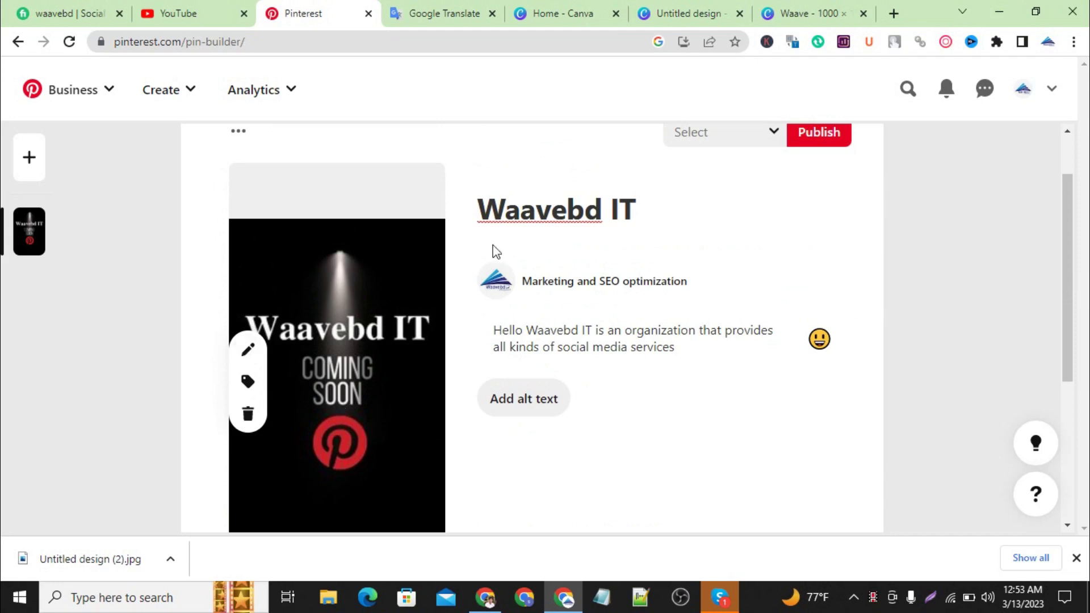
# Paste the search engine optimization definition into the pin's alt text field
pyautogui.scroll(-3, 559, 430)
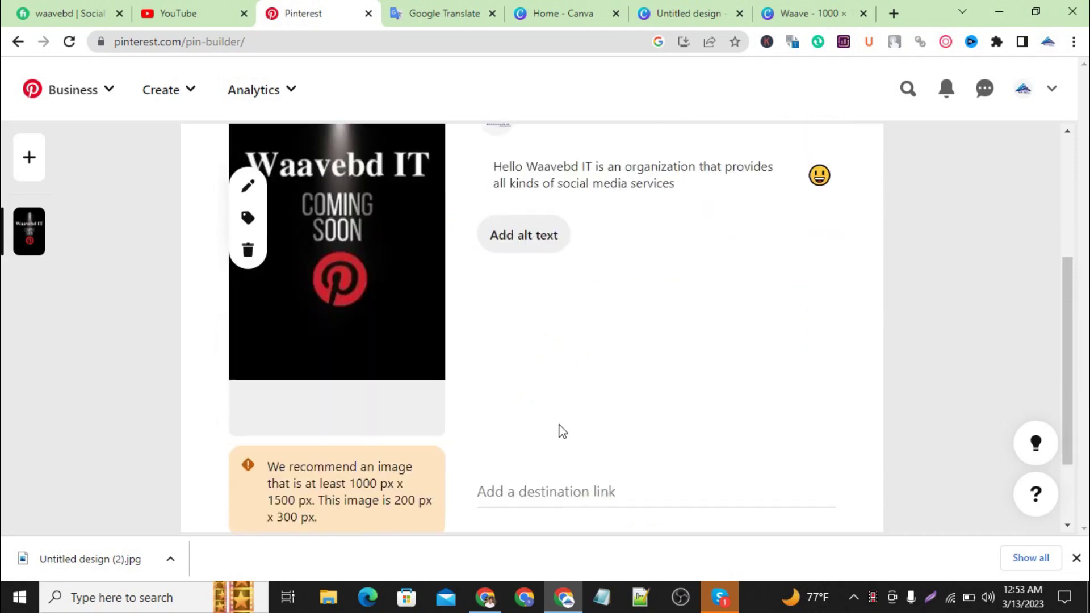
pyautogui.scroll(2, 562, 431)
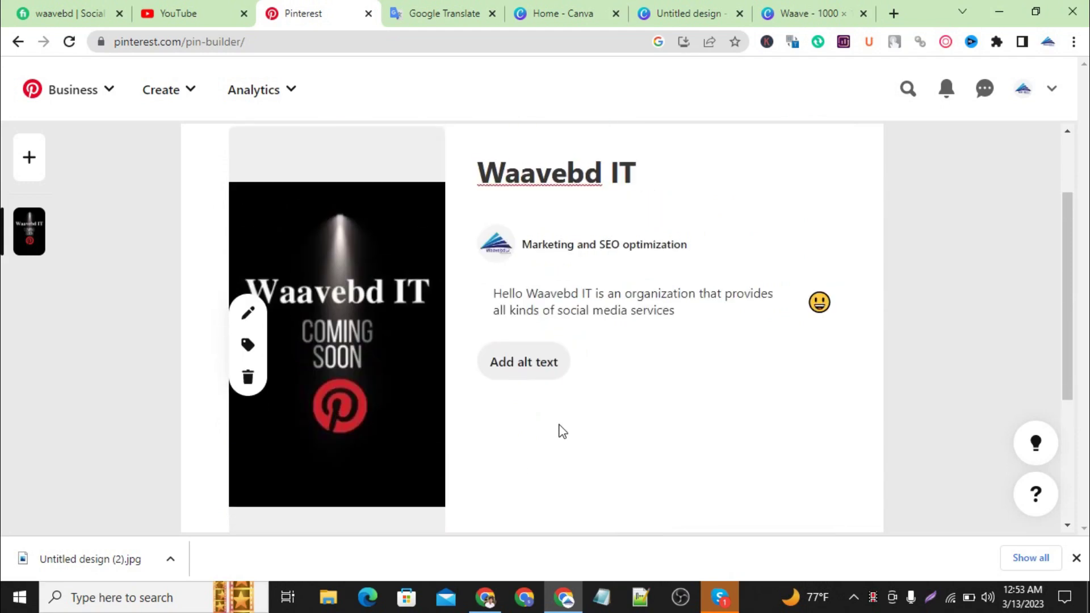
pyautogui.click(546, 368)
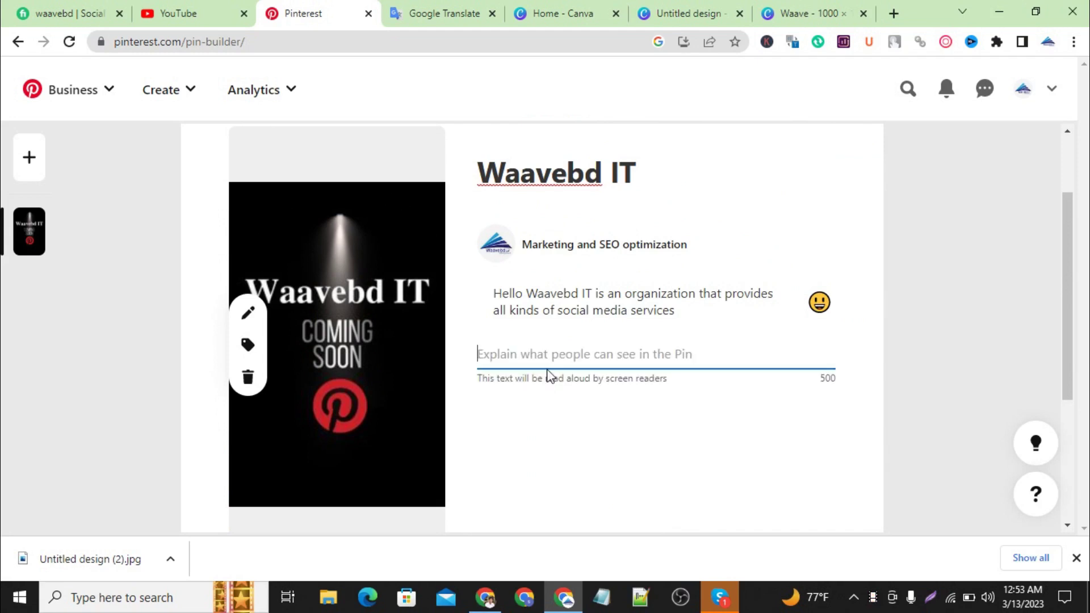
pyautogui.scroll(-4, 578, 402)
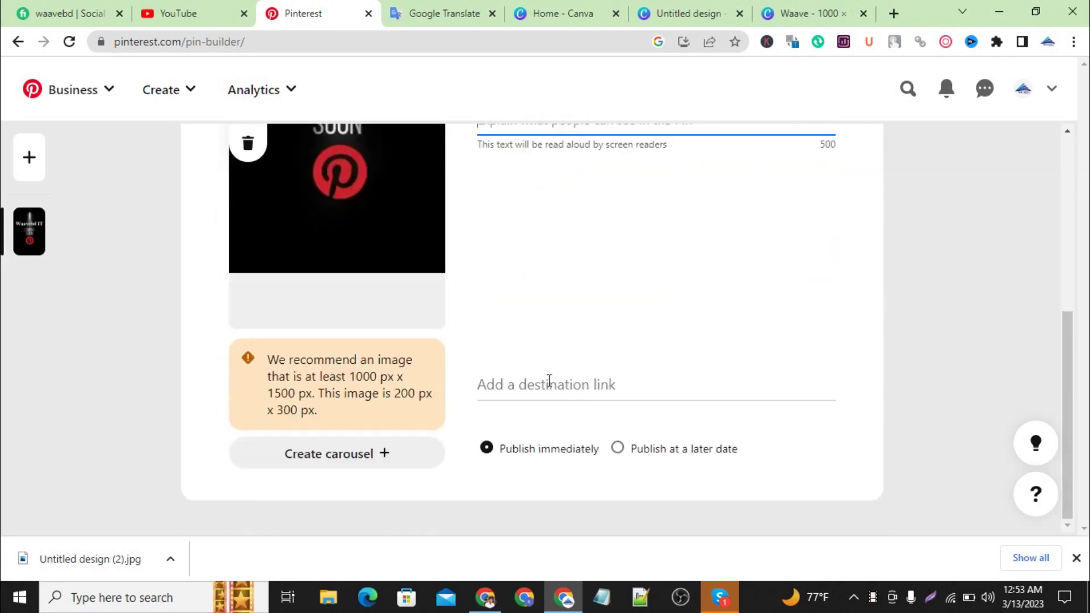
pyautogui.scroll(5, 547, 382)
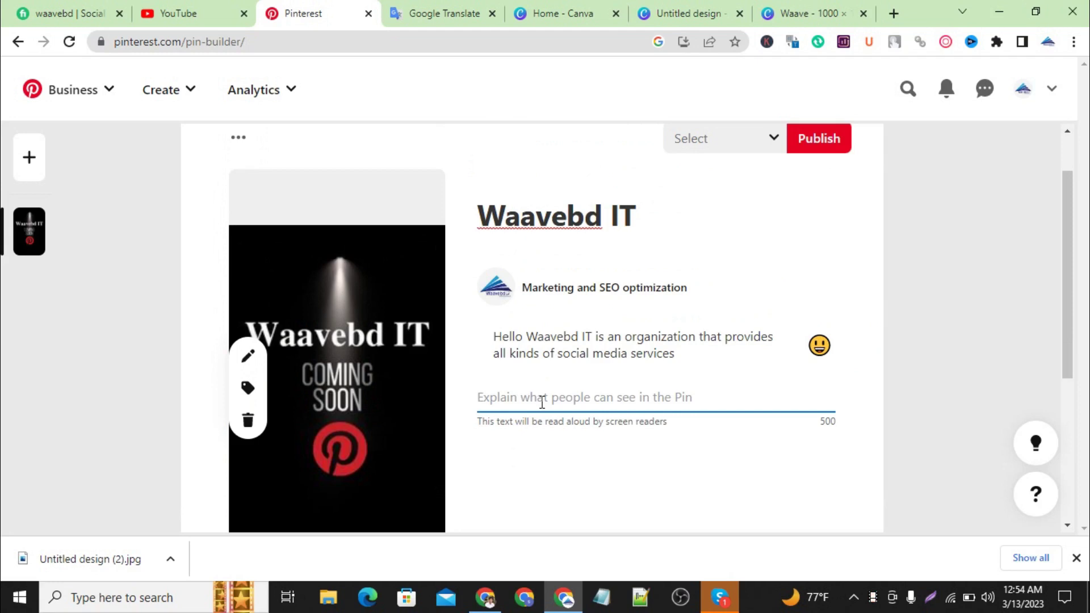
pyautogui.scroll(-1, 542, 402)
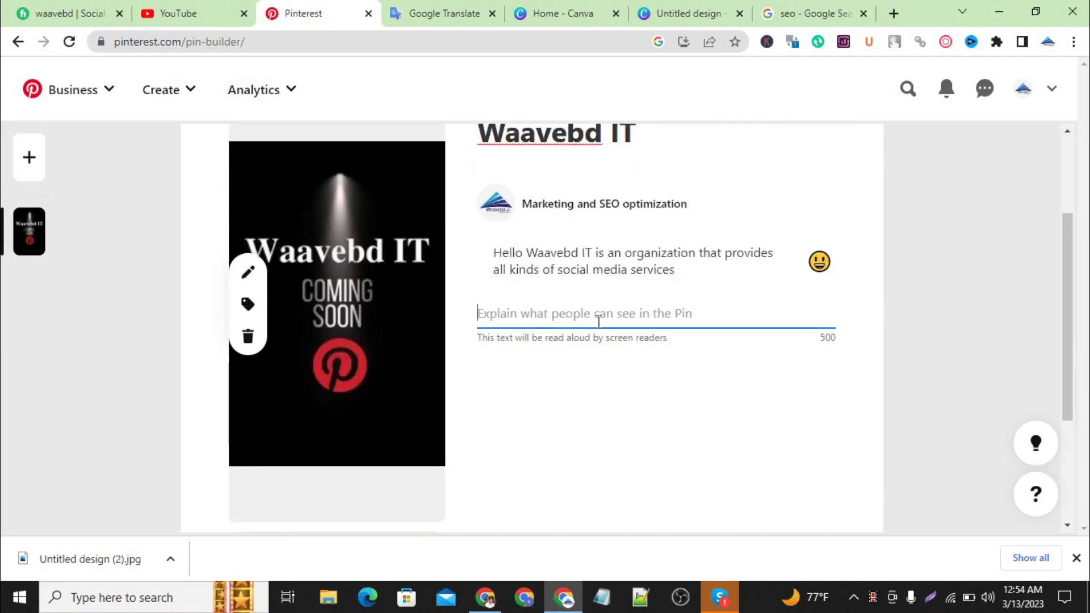
pyautogui.write('SEO - Search engine optimization: the process of making your site better for search engines. Also the job title of a person who does this for a living: We just hired a new SEO to improve our presence on the web.')
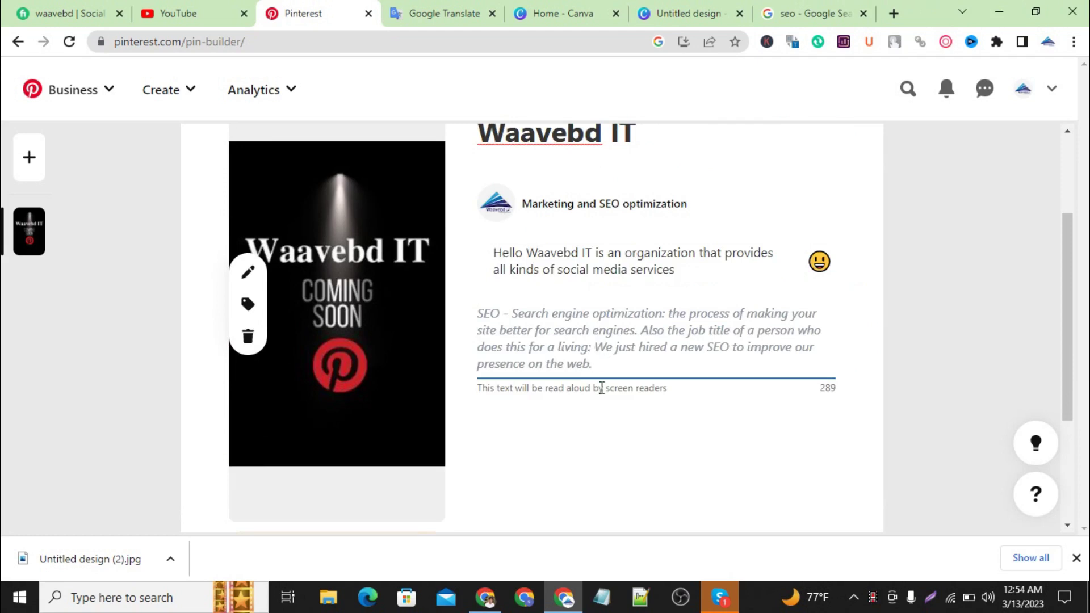
pyautogui.scroll(-4, 704, 287)
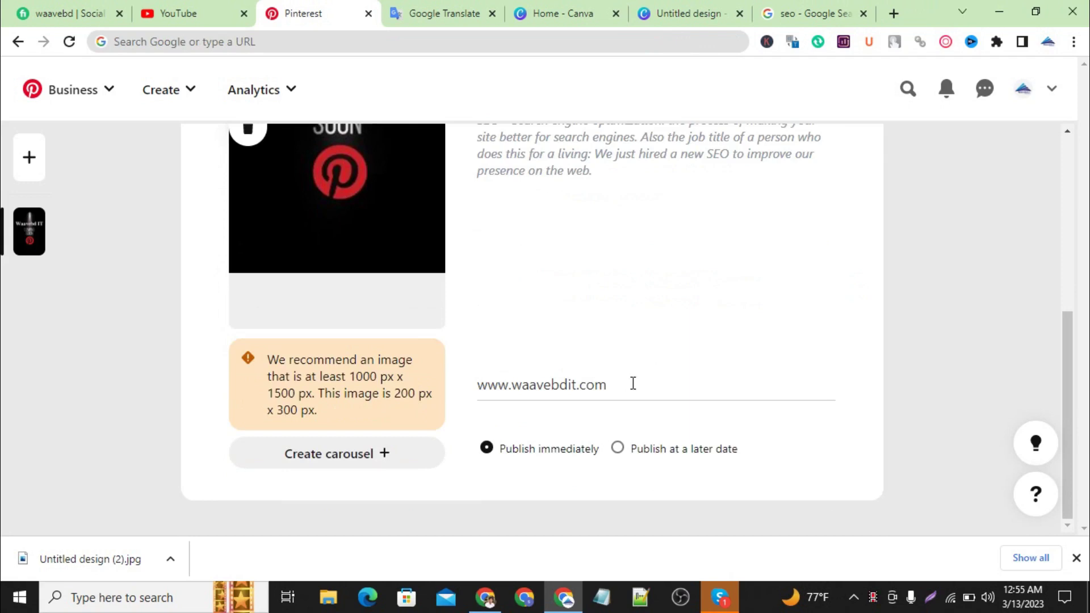
pyautogui.click(625, 385)
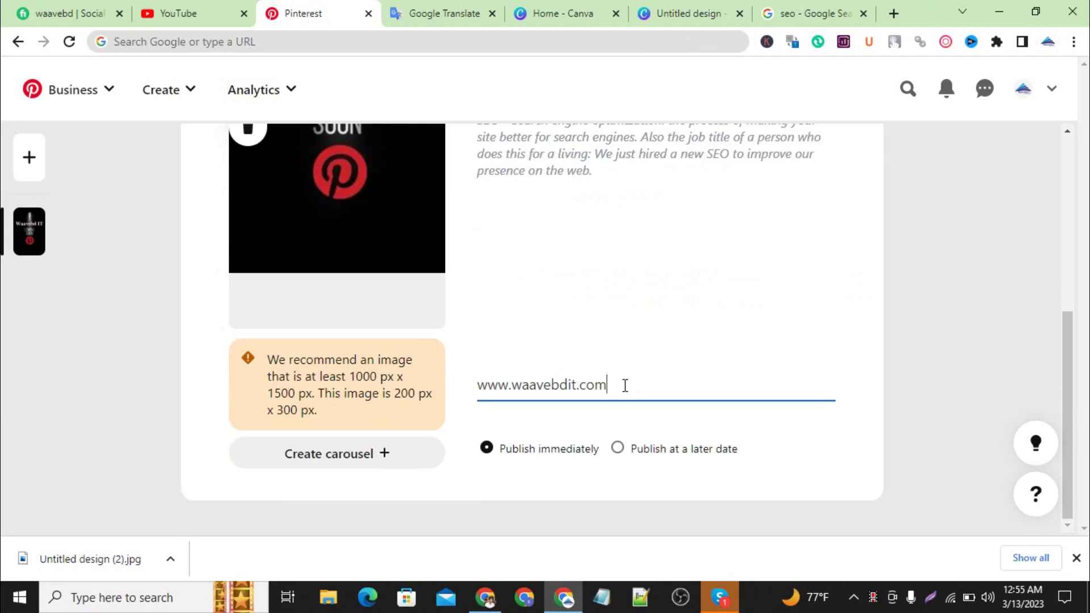
pyautogui.hotkey('ctrl', 'a')
pyautogui.hotkey('ctrl', 'c')
pyautogui.press('BackSpace')
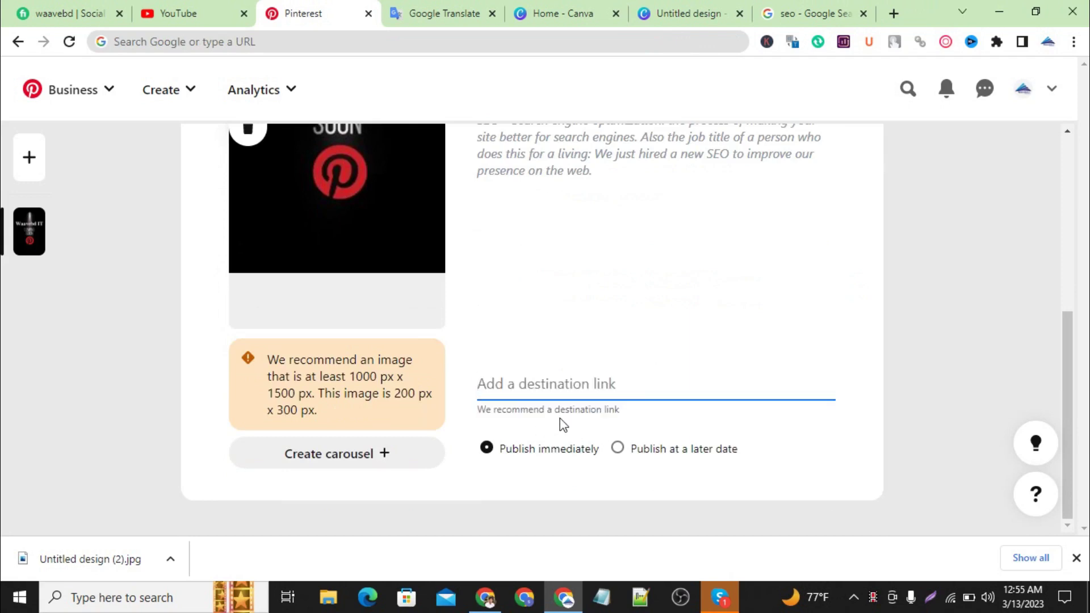
pyautogui.click(607, 416)
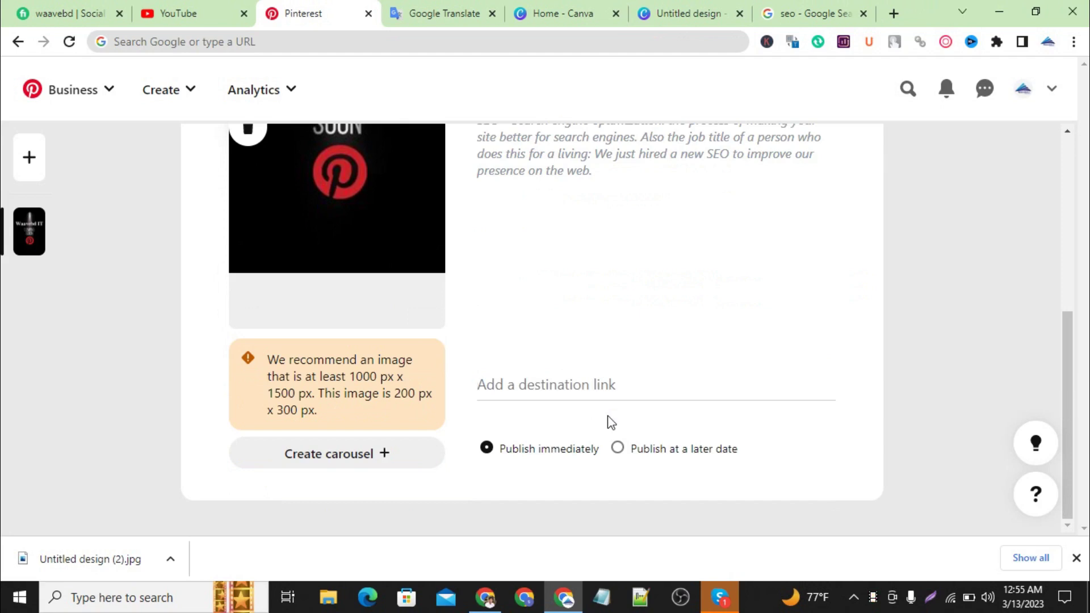
pyautogui.click(607, 384)
pyautogui.click(574, 397)
pyautogui.click(569, 391)
pyautogui.hotkey('ctrl', 'v')
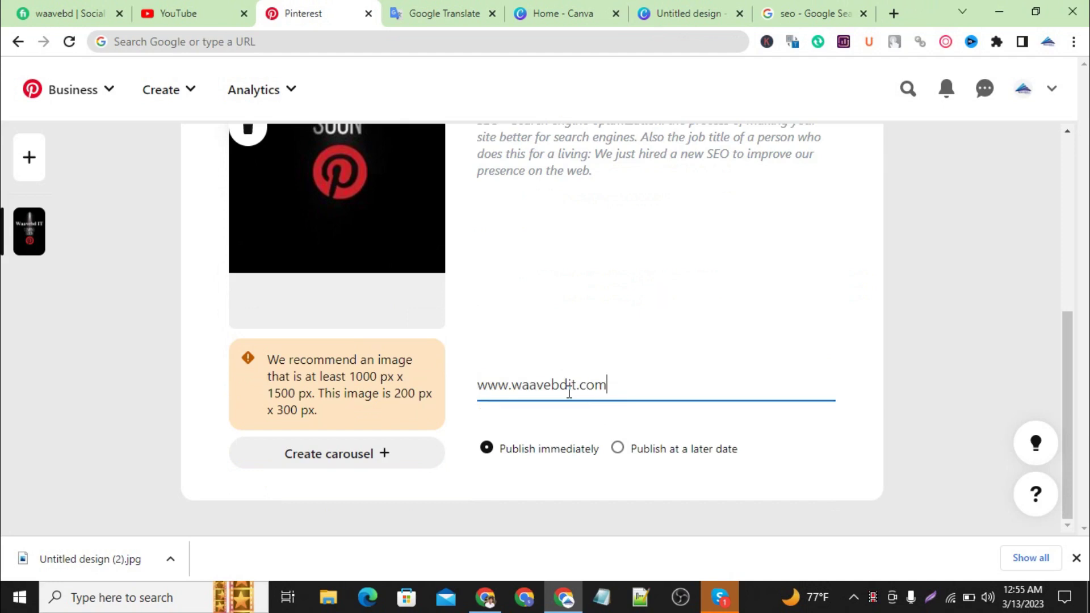
pyautogui.scroll(3, 523, 404)
pyautogui.scroll(2, 709, 350)
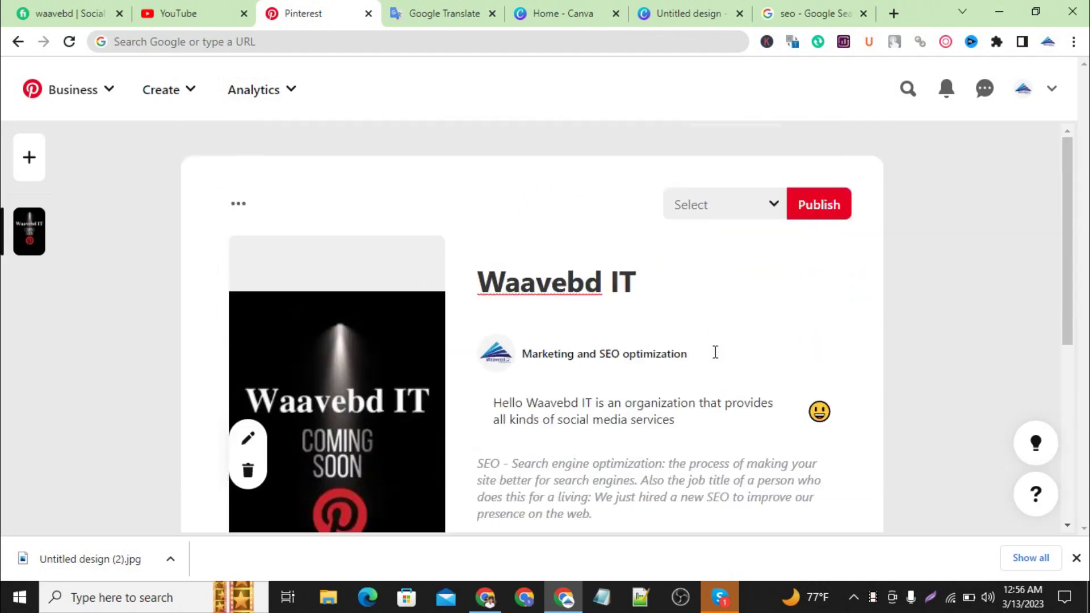
# Create a new public board called 'Waavebd IT' from the board picker and assign the pin to it
pyautogui.click(820, 205)
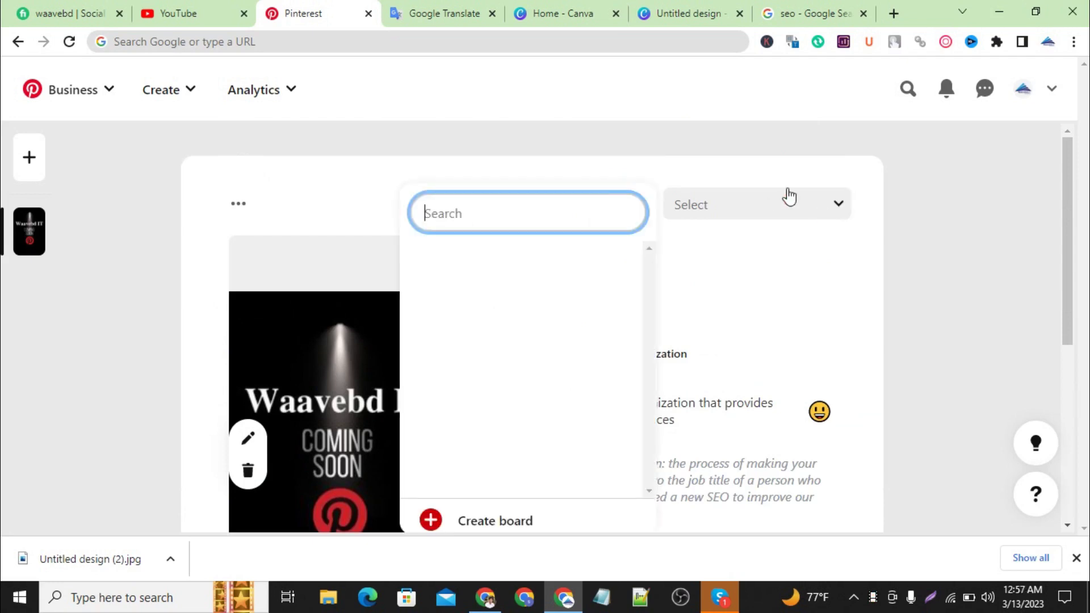
pyautogui.click(506, 528)
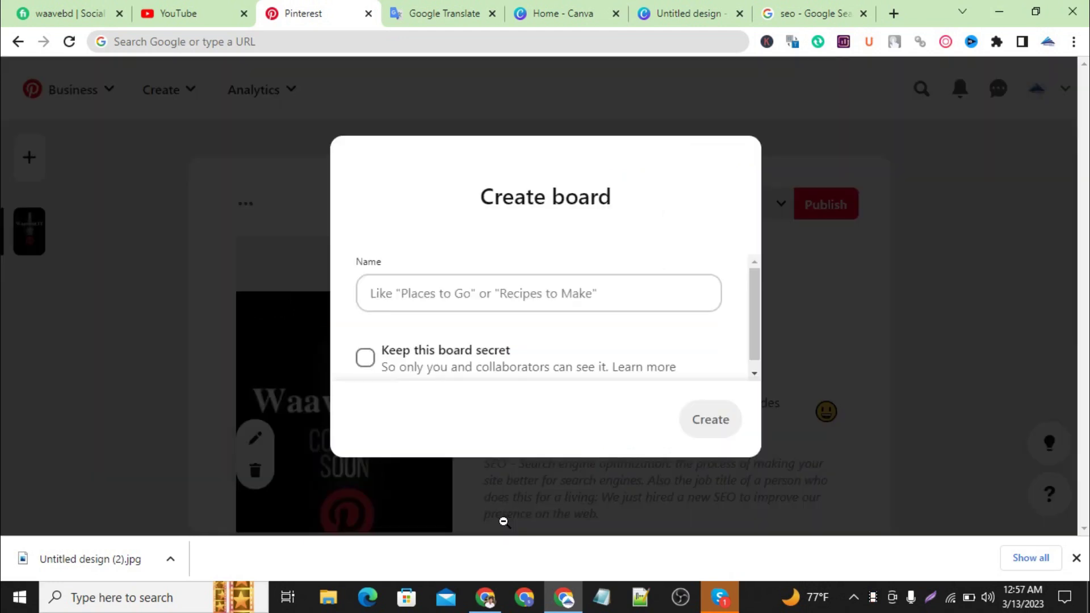
pyautogui.click(511, 302)
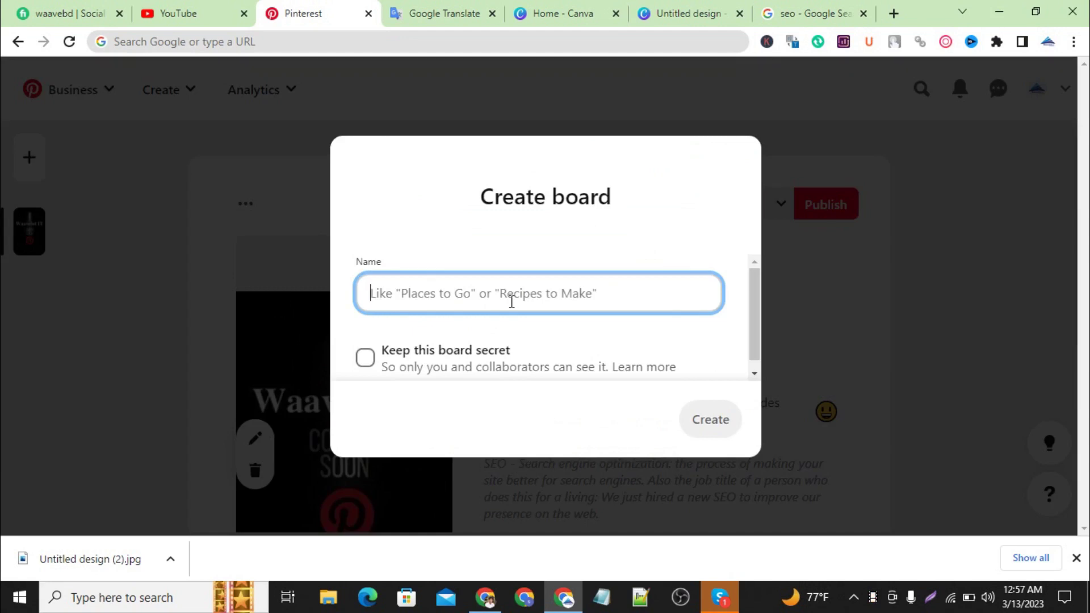
pyautogui.write('Waavebd')
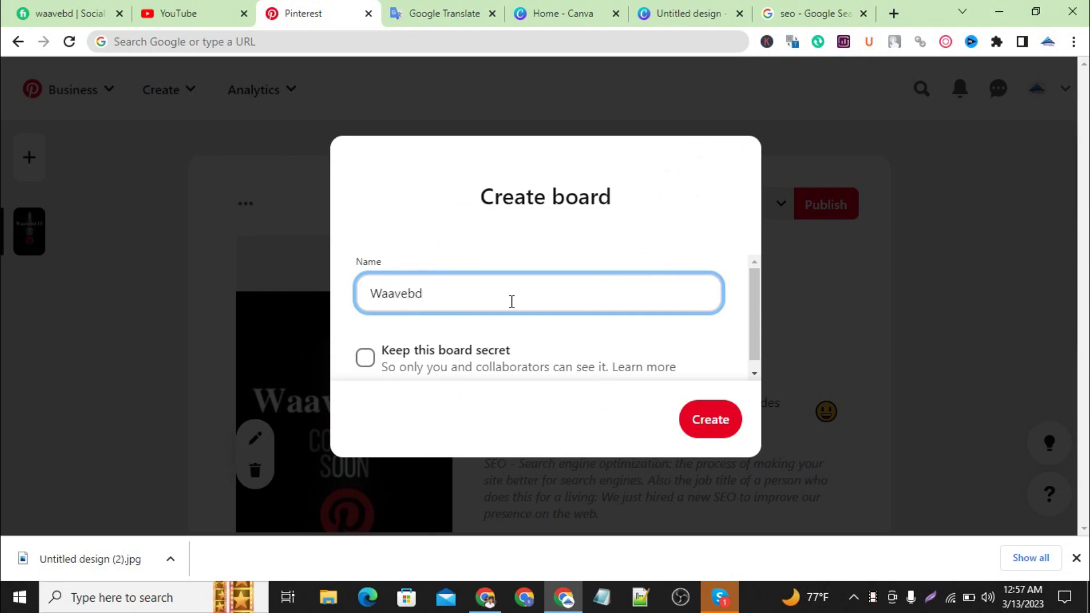
pyautogui.write(' IT')
pyautogui.scroll(-1, 434, 359)
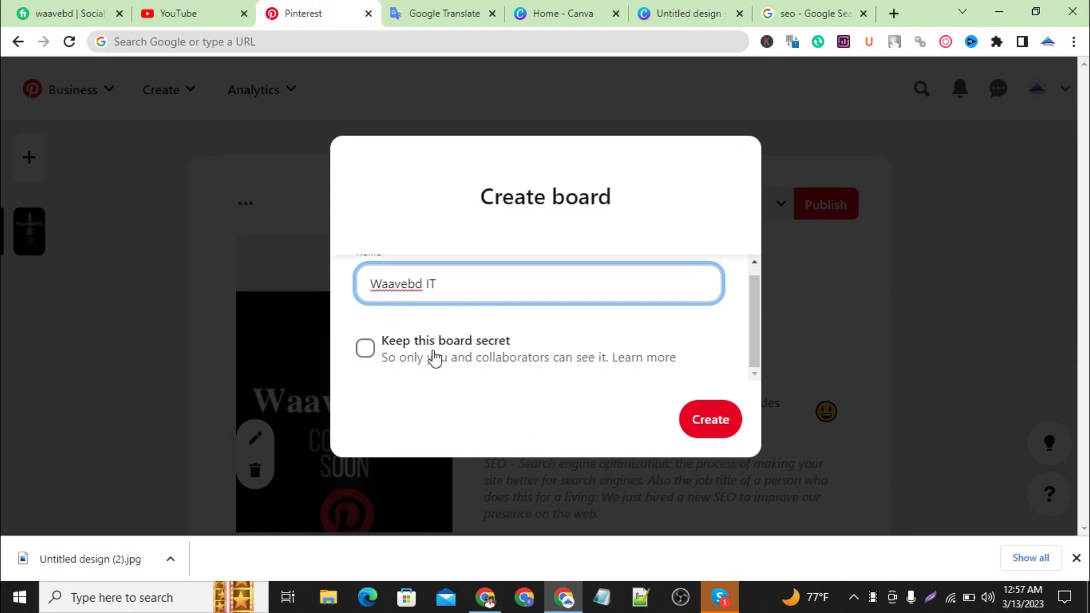
pyautogui.press('Tab')
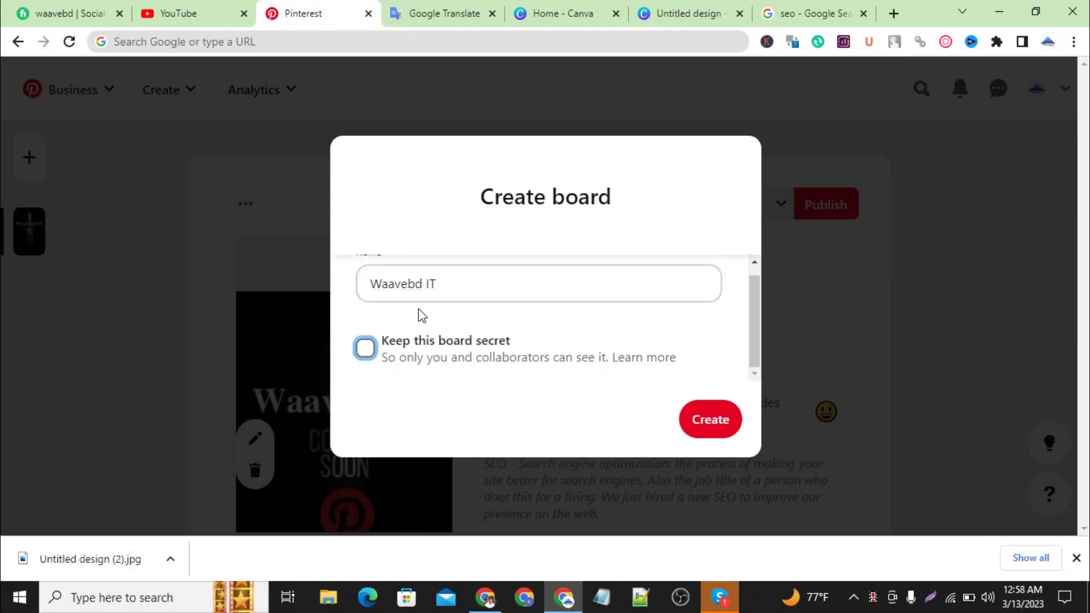
pyautogui.scroll(1, 427, 309)
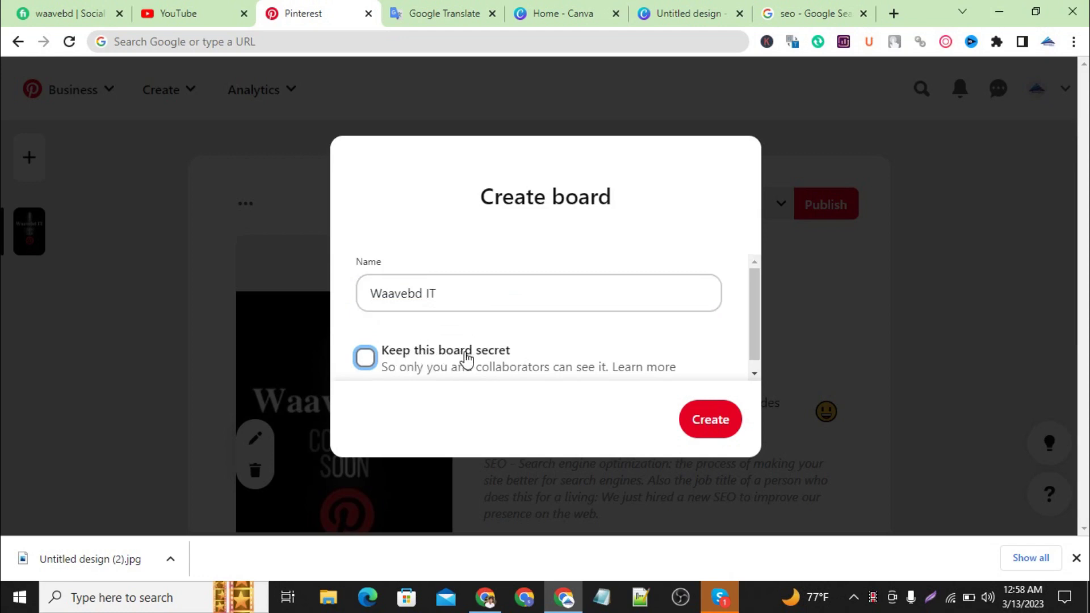
pyautogui.scroll(-1, 467, 359)
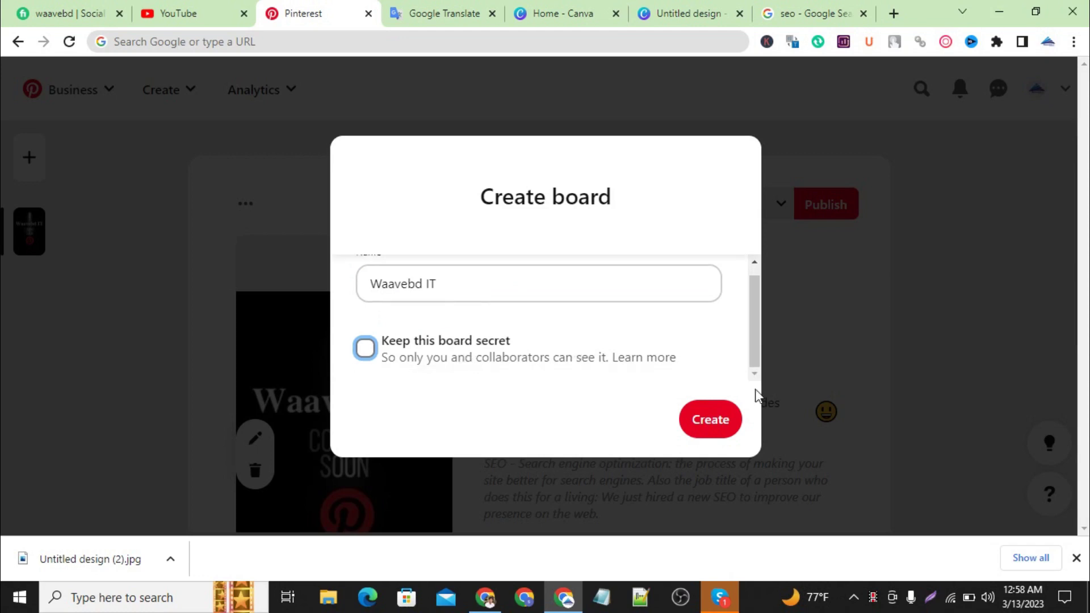
pyautogui.click(725, 420)
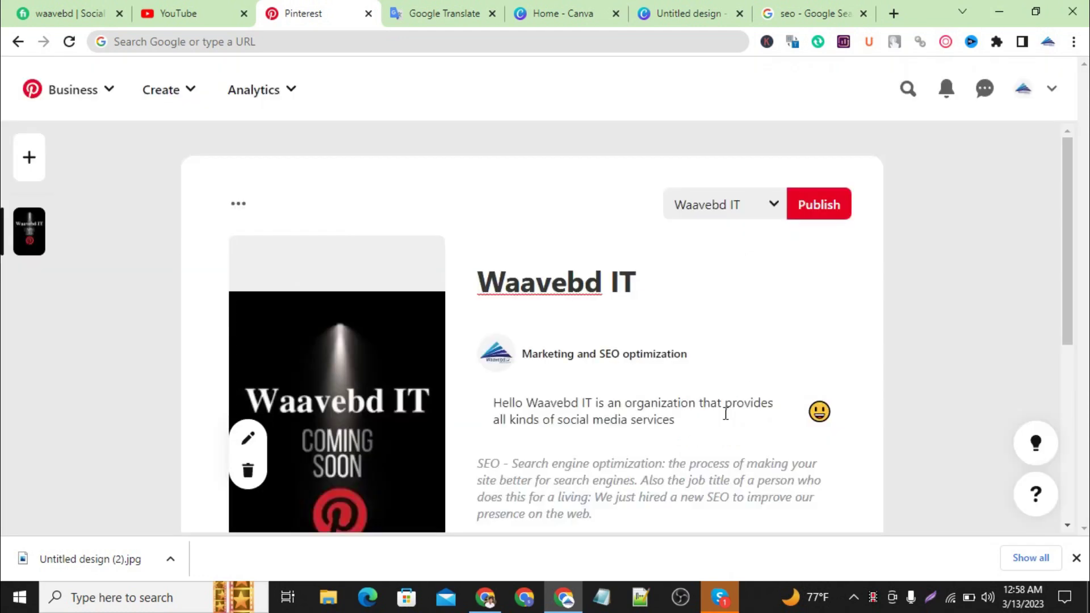
# In the YouTube window, subscribe to WaavebdIT and open its notification bell options
pyautogui.scroll(-1, 442, 268)
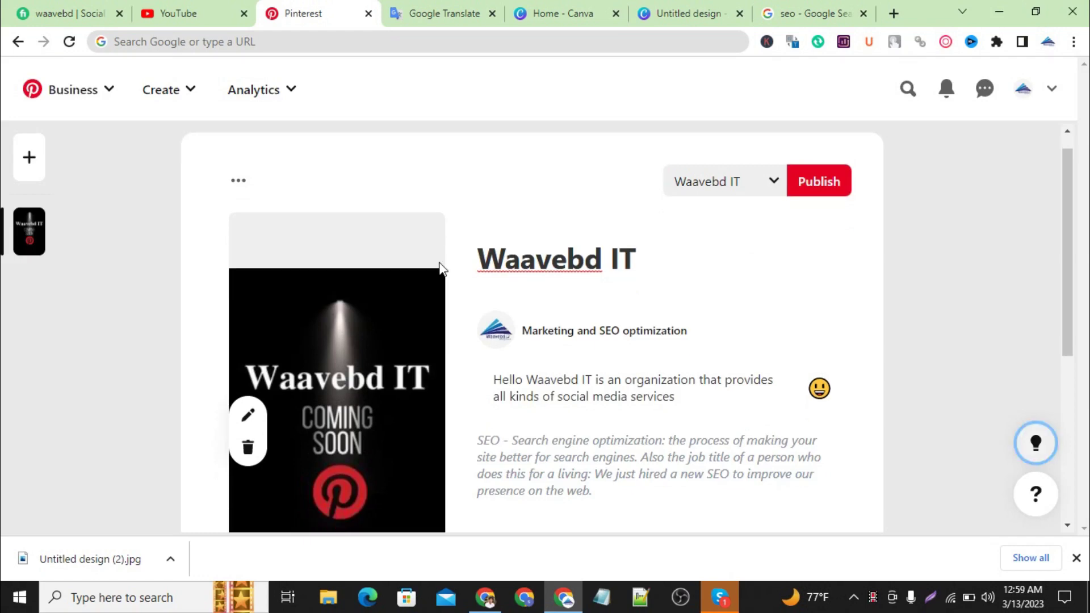
pyautogui.scroll(-3, 442, 268)
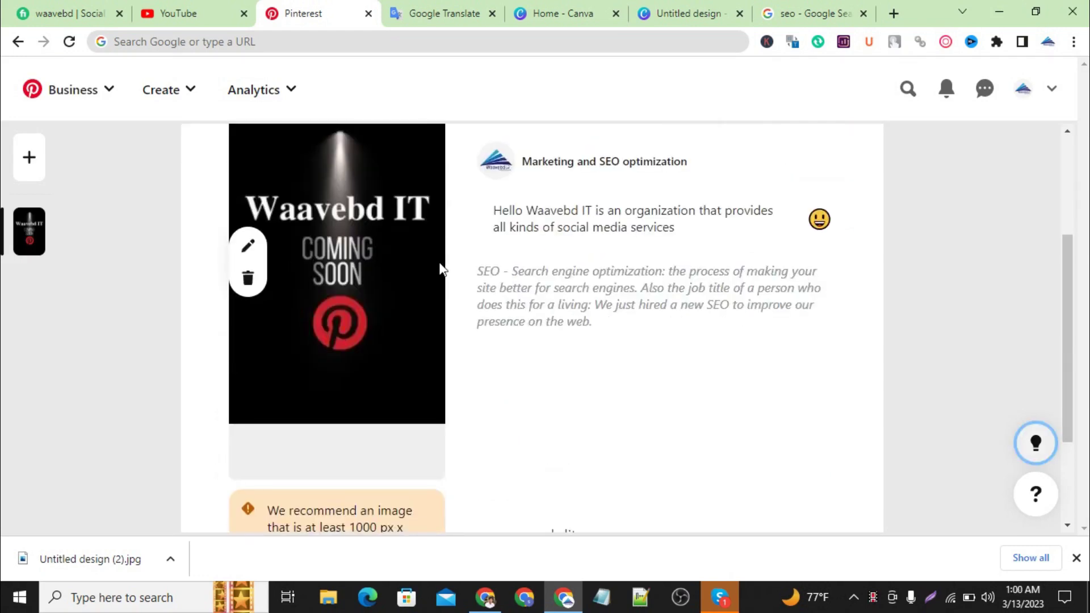
pyautogui.scroll(3, 442, 268)
pyautogui.scroll(-4, 442, 268)
pyautogui.scroll(3, 441, 268)
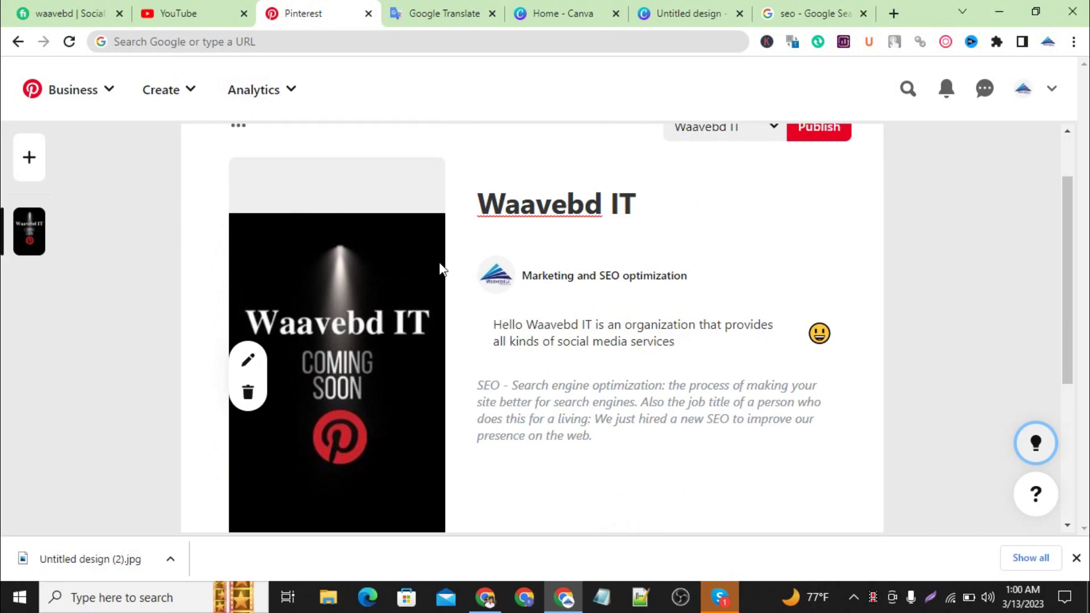
pyautogui.hotkey('alt', 'Tab')
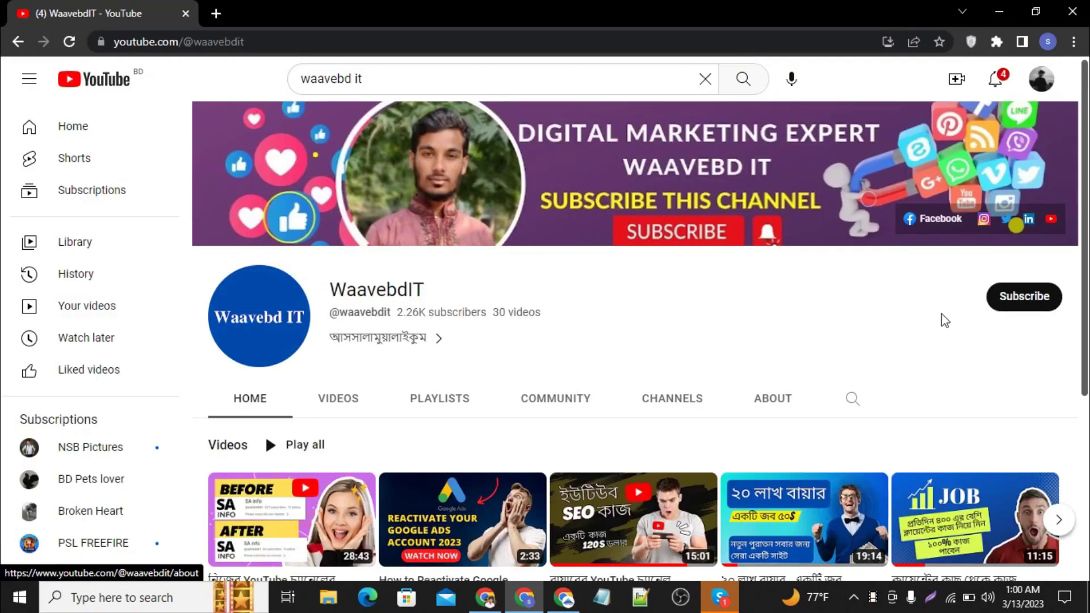
pyautogui.click(1009, 306)
pyautogui.click(986, 309)
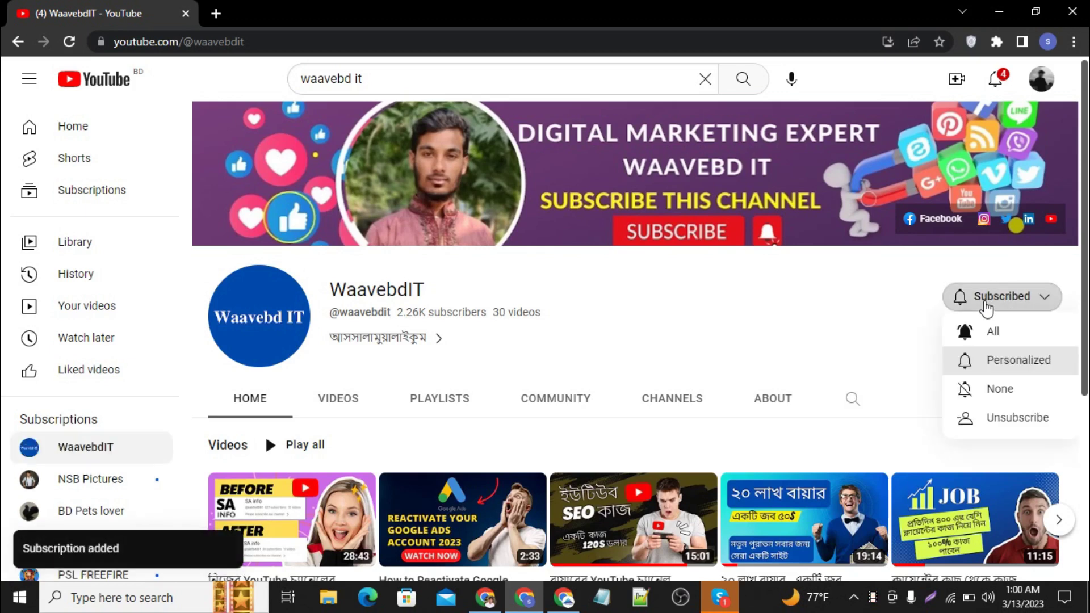